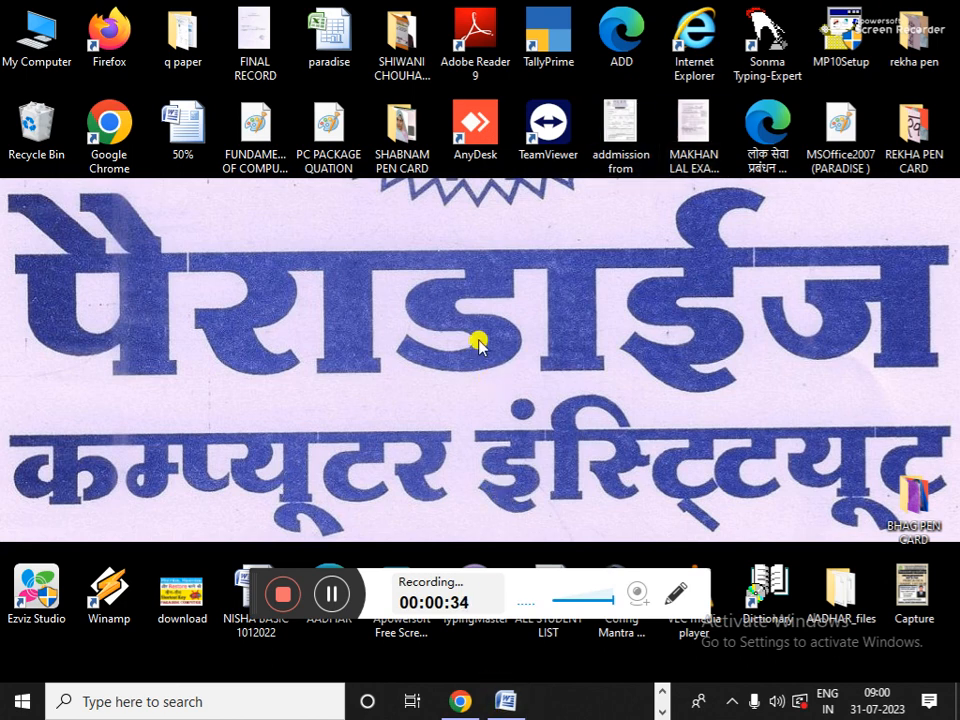
- Bring up the Word Tally notes, scroll to page 3 and highlight the 9 नवंबर 2020 launch line
click(506, 695)
scroll(471, 510, down, 20)
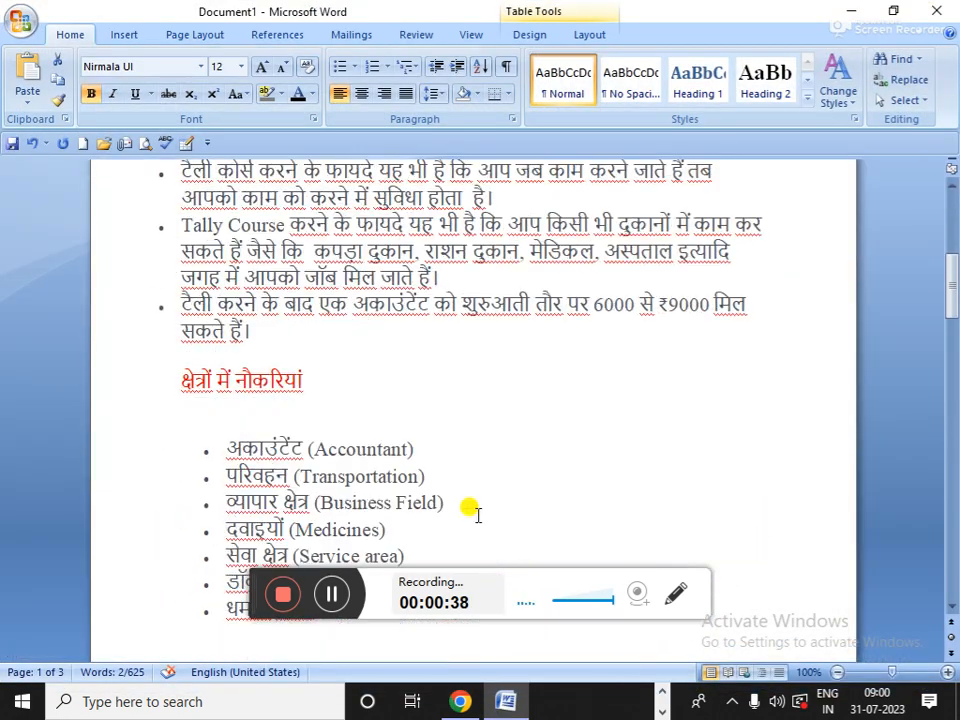
scroll(477, 511, down, 6)
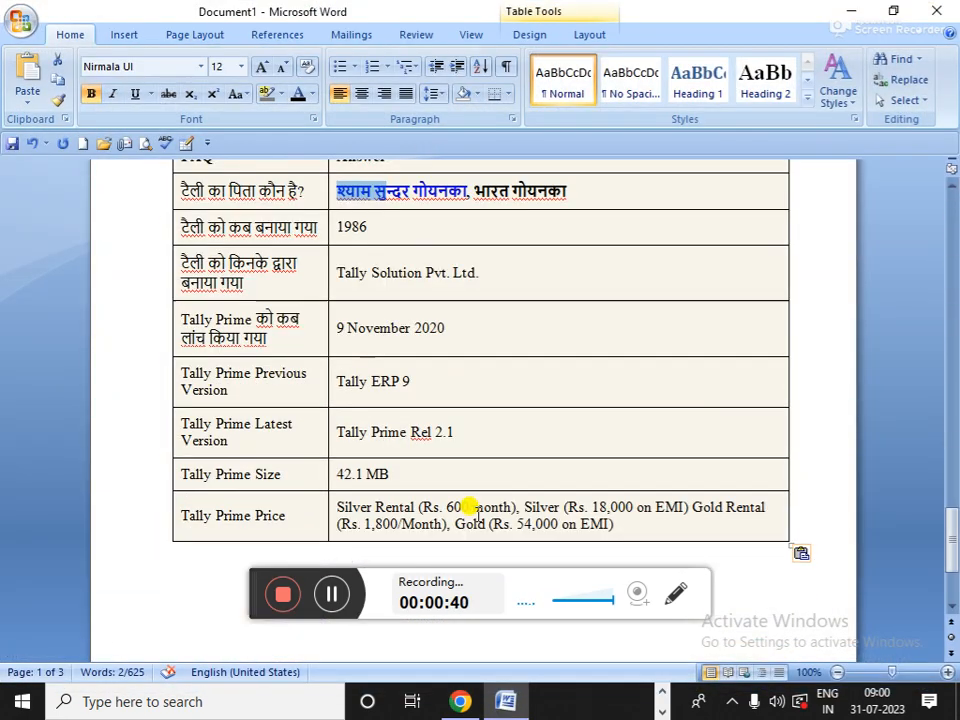
scroll(477, 512, up, 7)
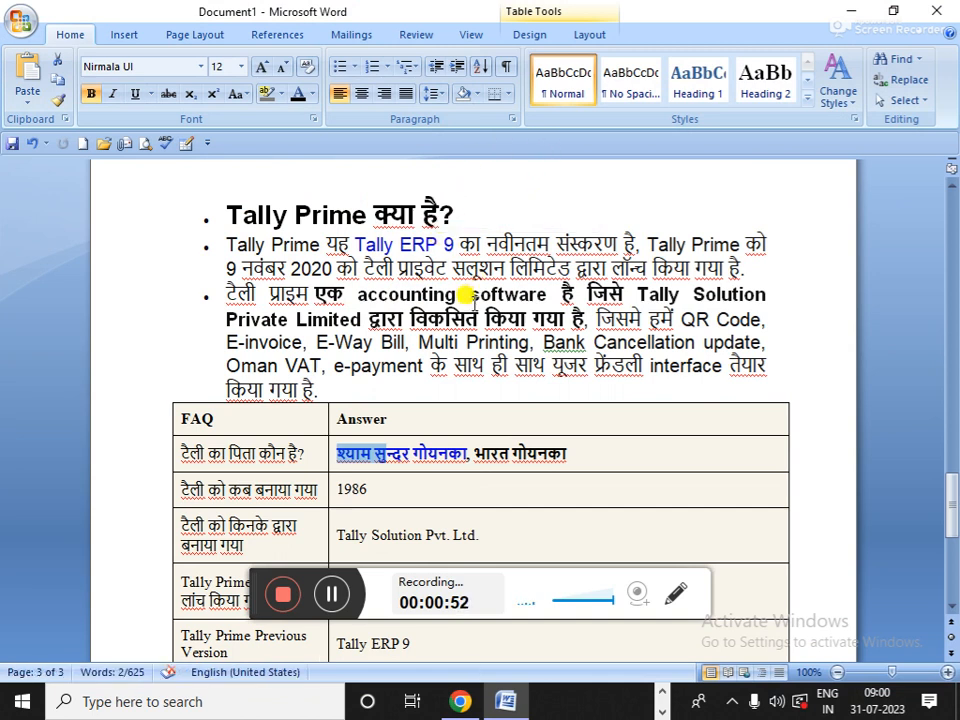
drag(229, 266, 330, 294)
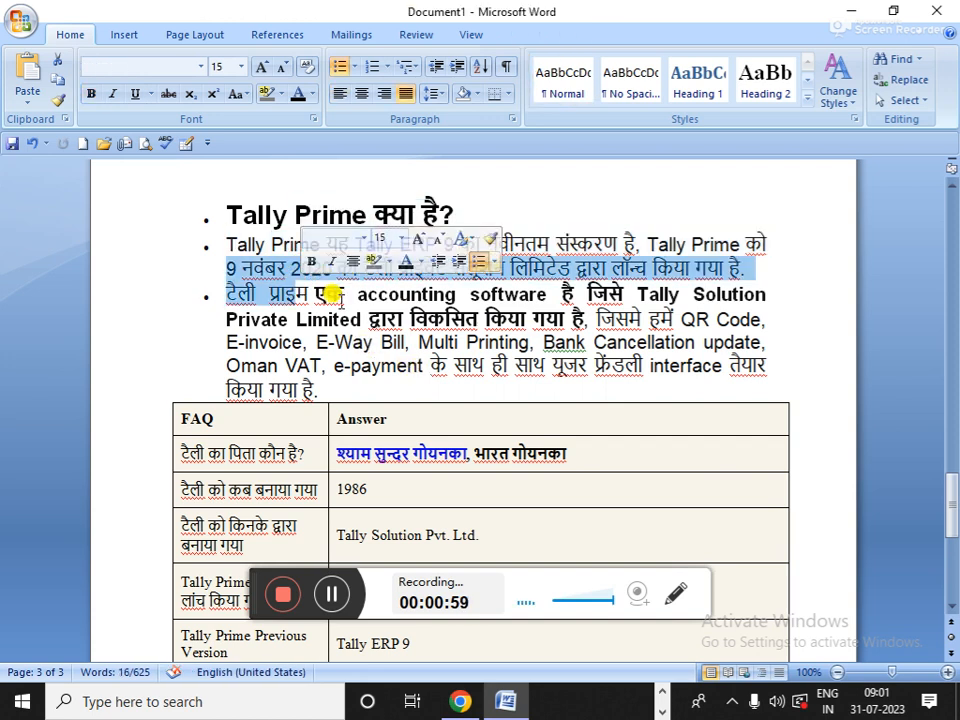
- Deselect the Tally Prime paragraph and scroll up to the Year / Important Fact table on page 2
click(397, 376)
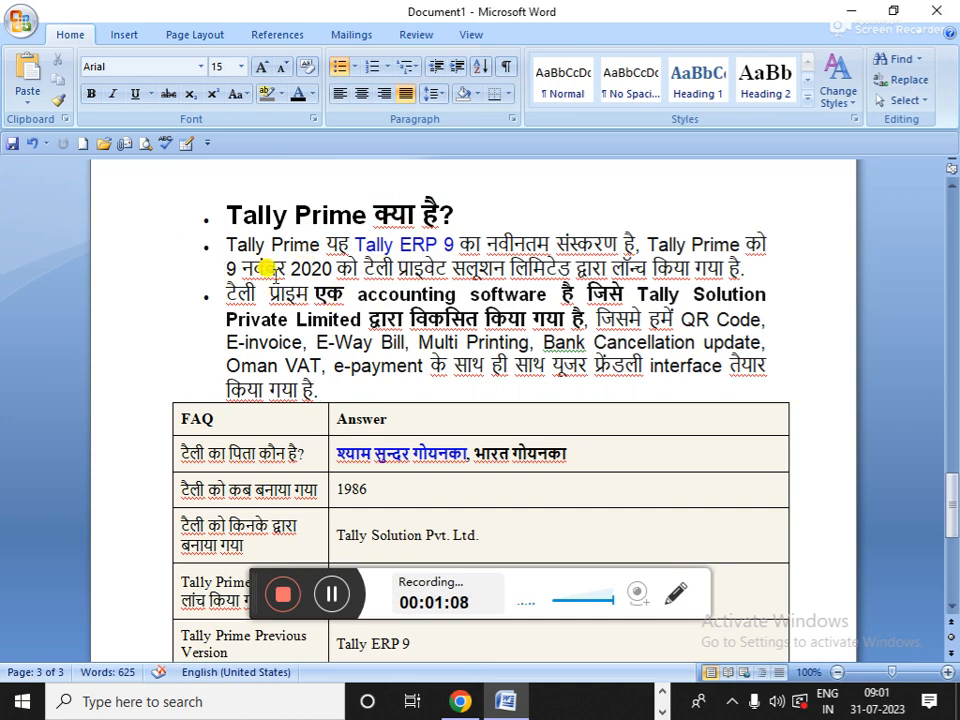
scroll(285, 283, up, 5)
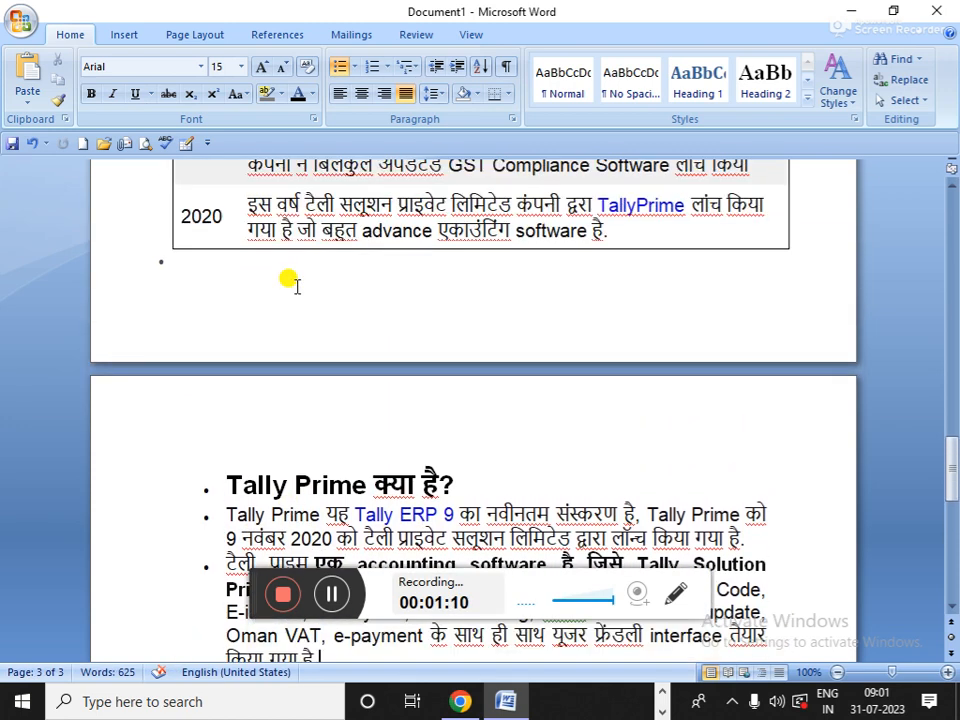
scroll(296, 286, up, 12)
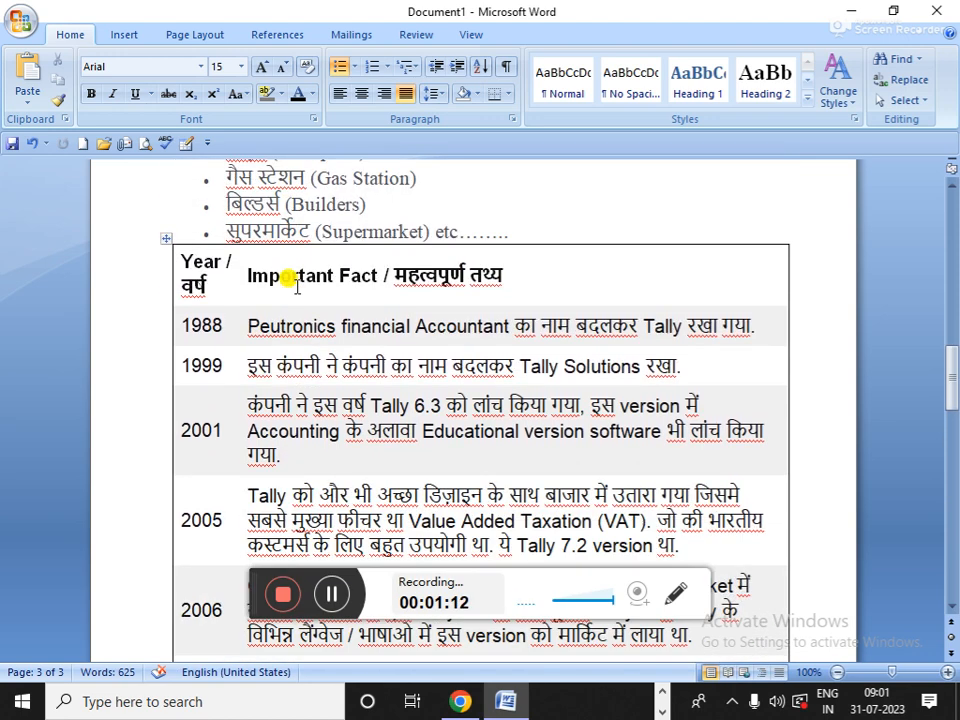
scroll(296, 285, down, 1)
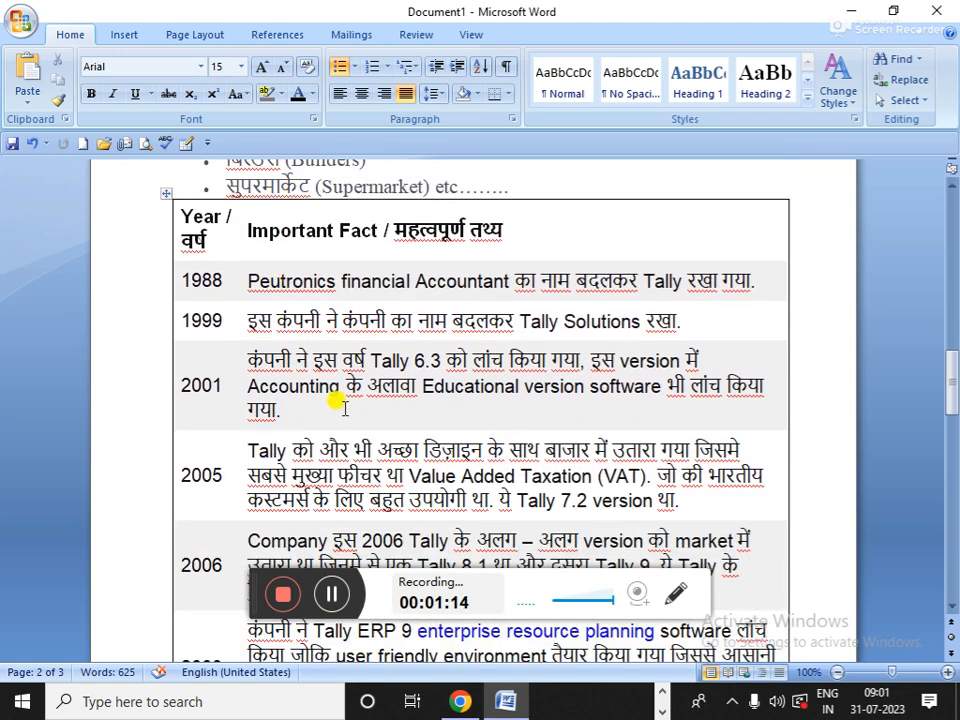
scroll(344, 289, down, 6)
scroll(344, 289, up, 7)
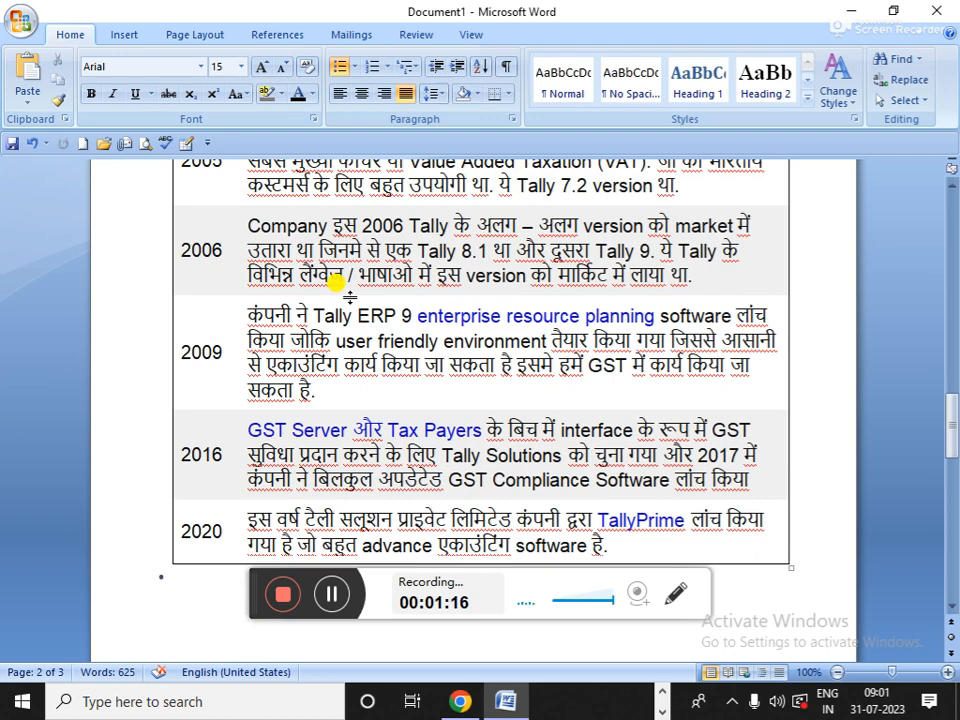
scroll(356, 315, up, 10)
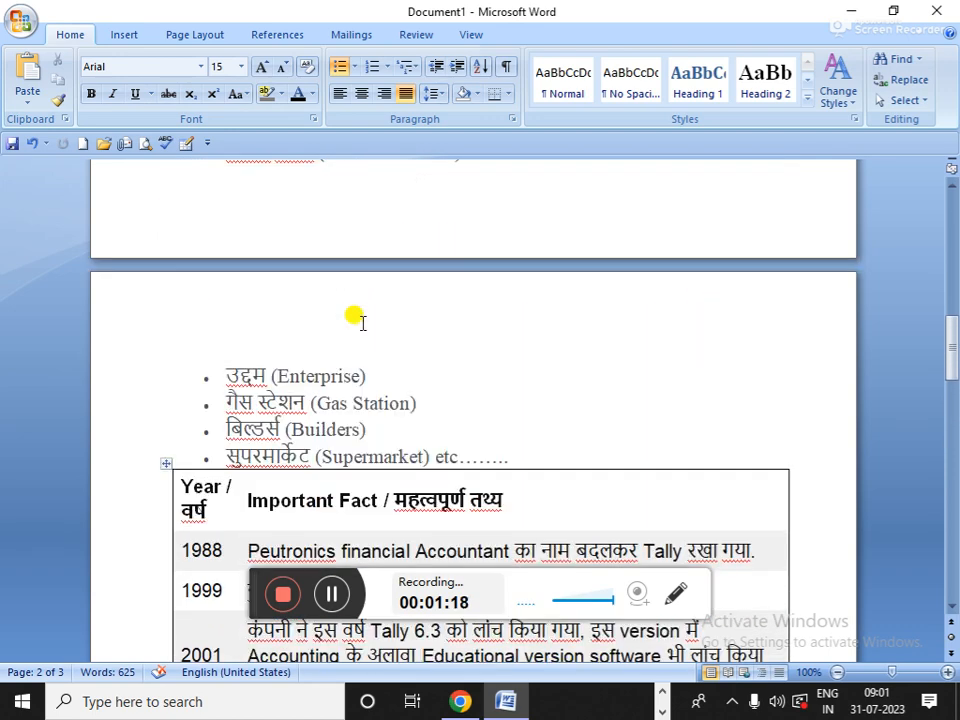
scroll(355, 315, up, 6)
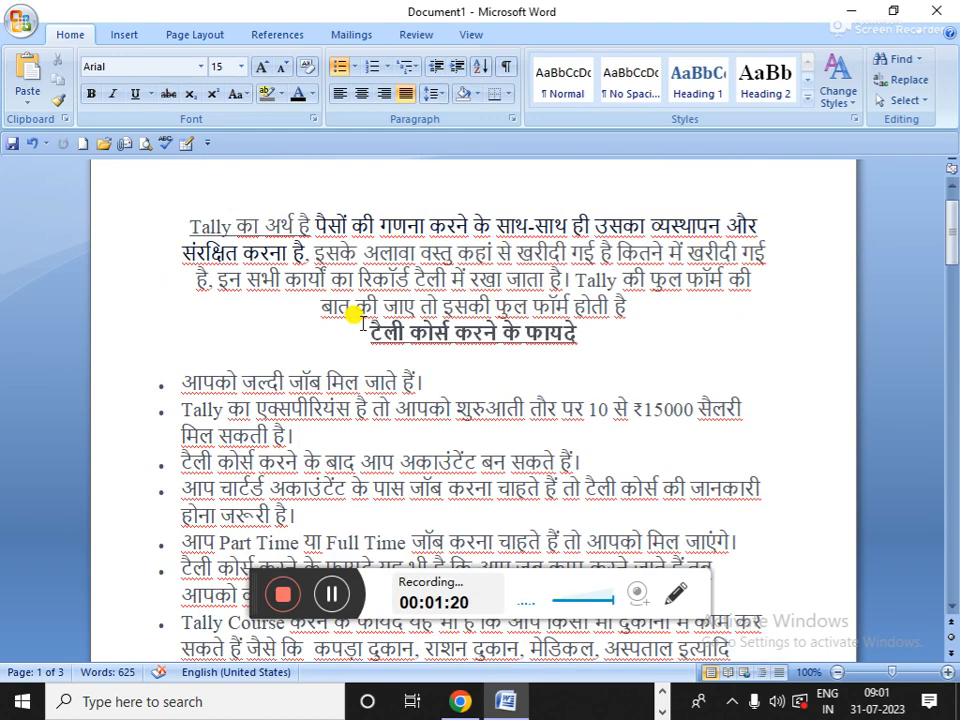
scroll(360, 320, down, 16)
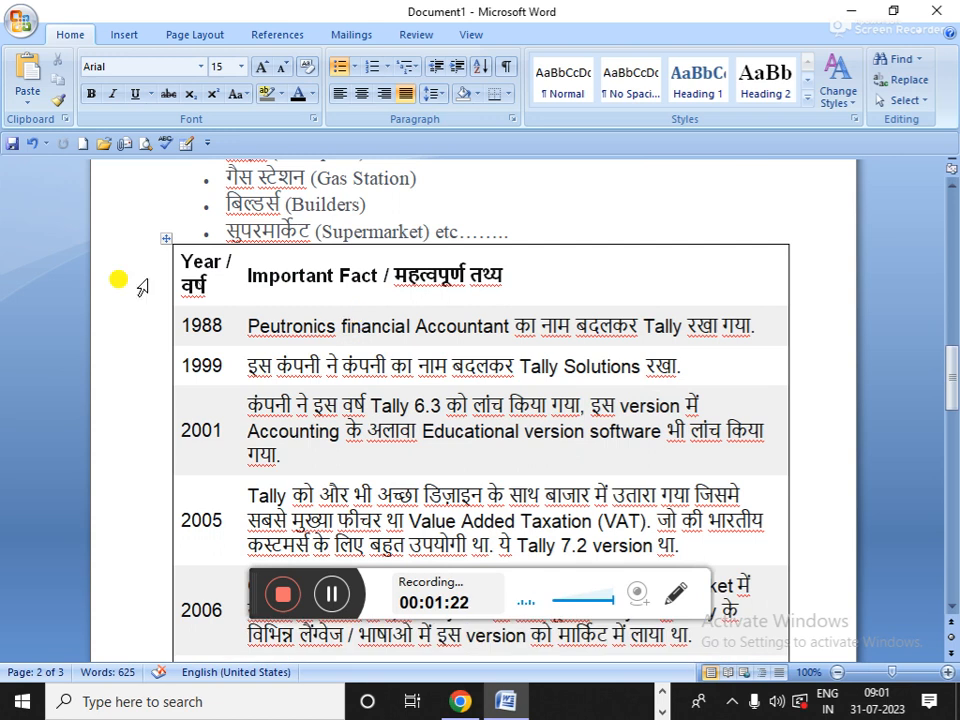
drag(182, 326, 223, 326)
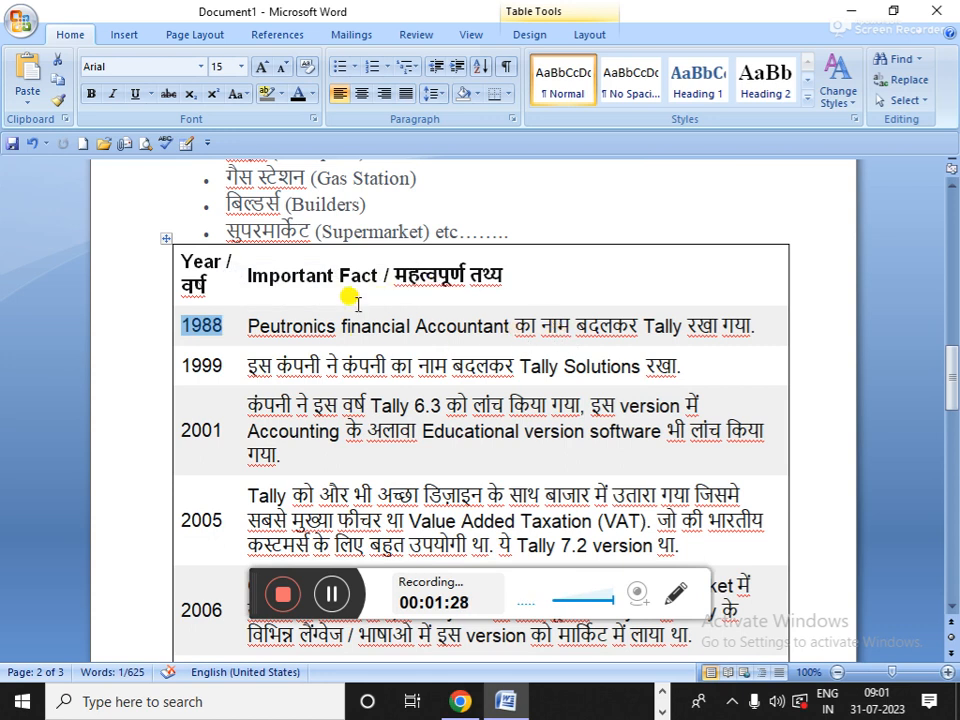
scroll(279, 297, down, 1)
drag(182, 321, 222, 322)
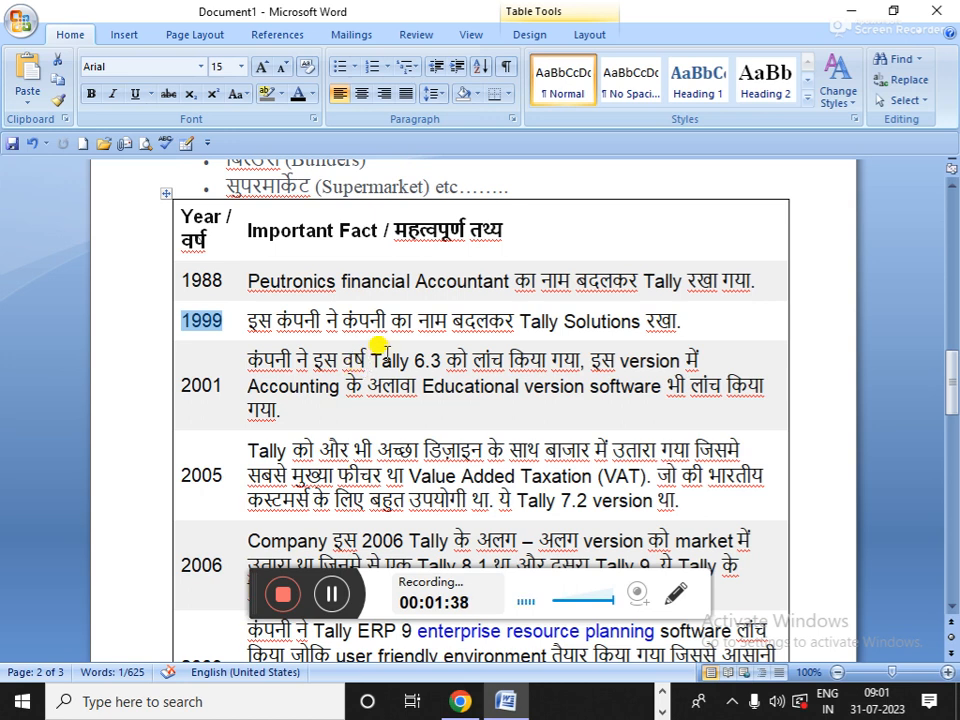
drag(522, 316, 606, 326)
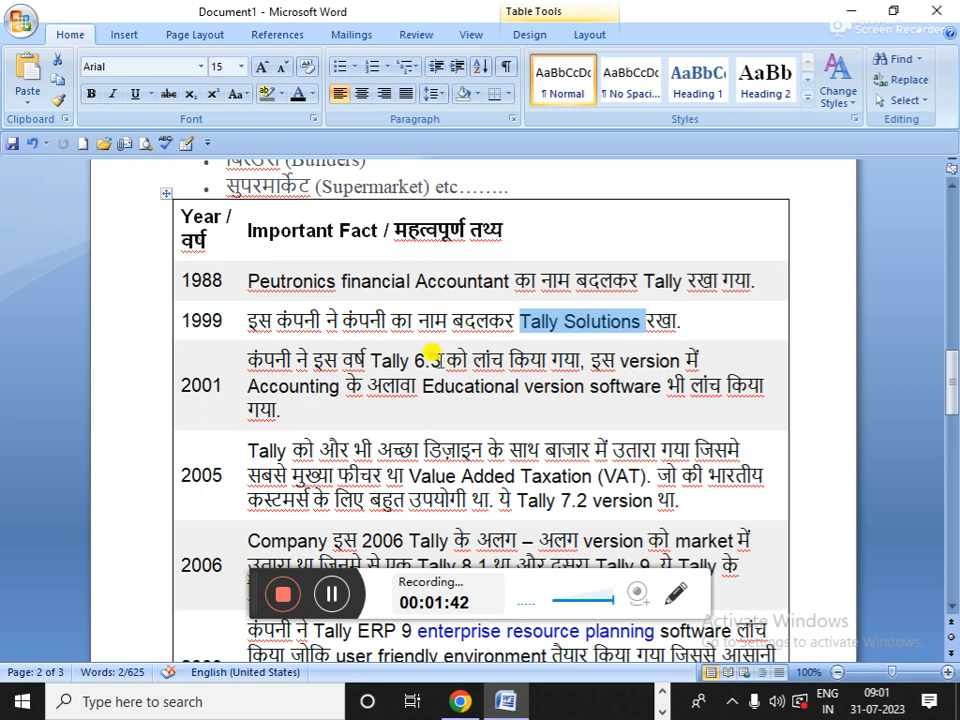
click(432, 355)
drag(182, 386, 228, 387)
click(202, 390)
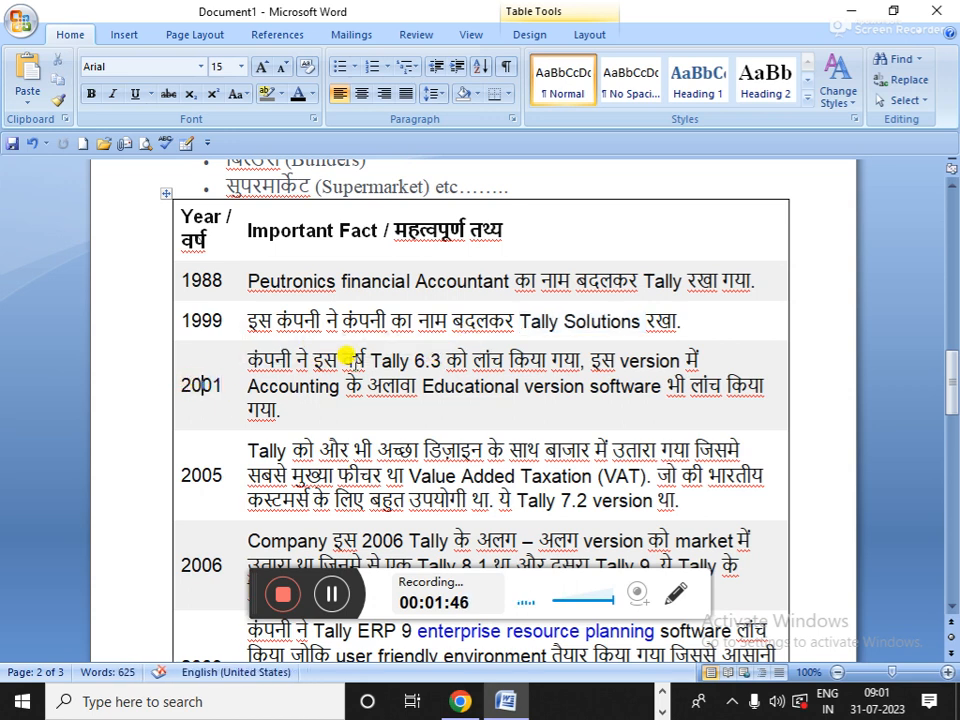
drag(392, 358, 437, 362)
scroll(437, 362, down, 1)
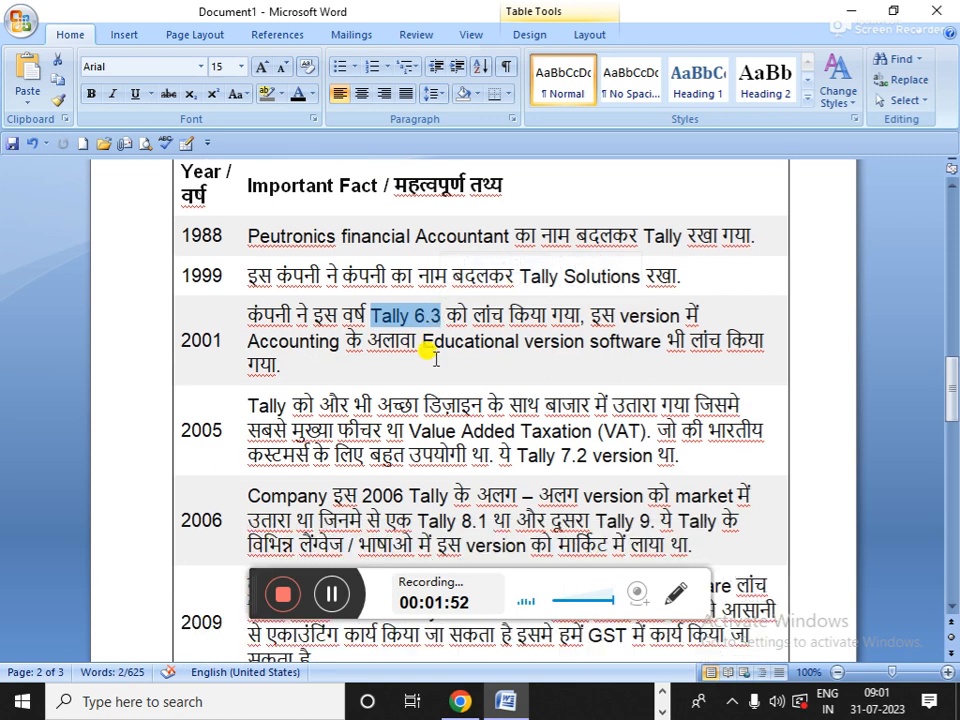
drag(176, 424, 208, 422)
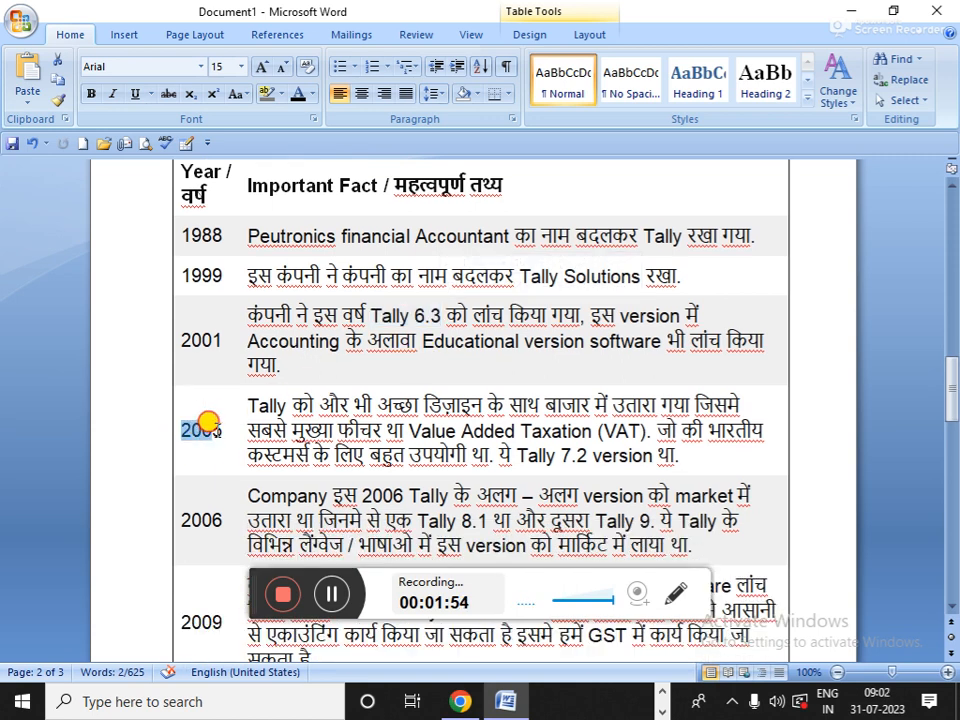
drag(560, 455, 579, 453)
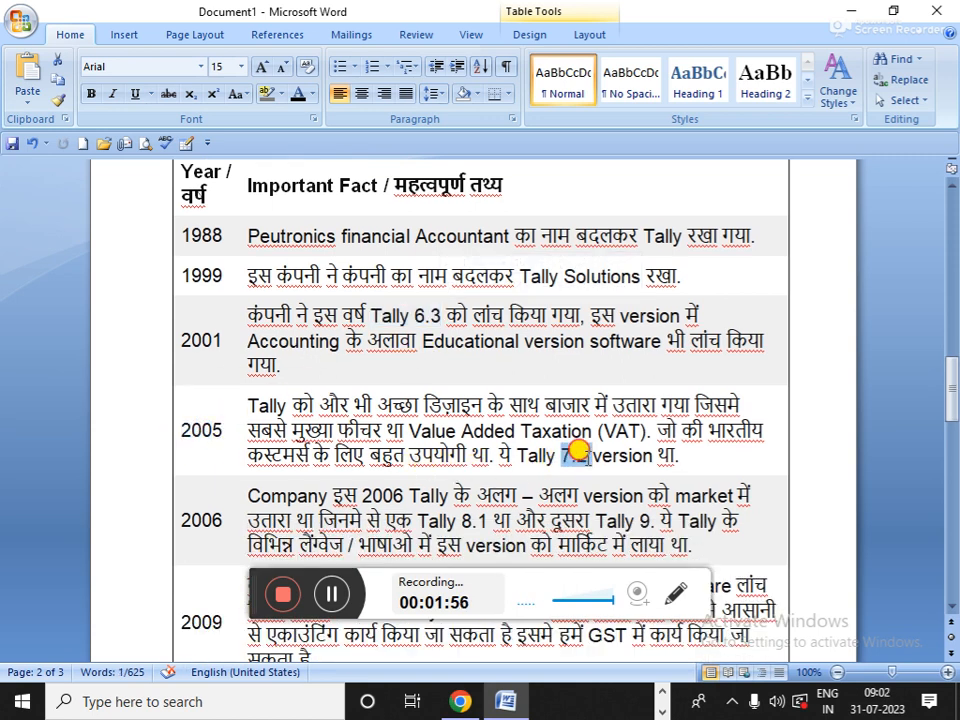
drag(429, 313, 418, 311)
drag(404, 430, 620, 430)
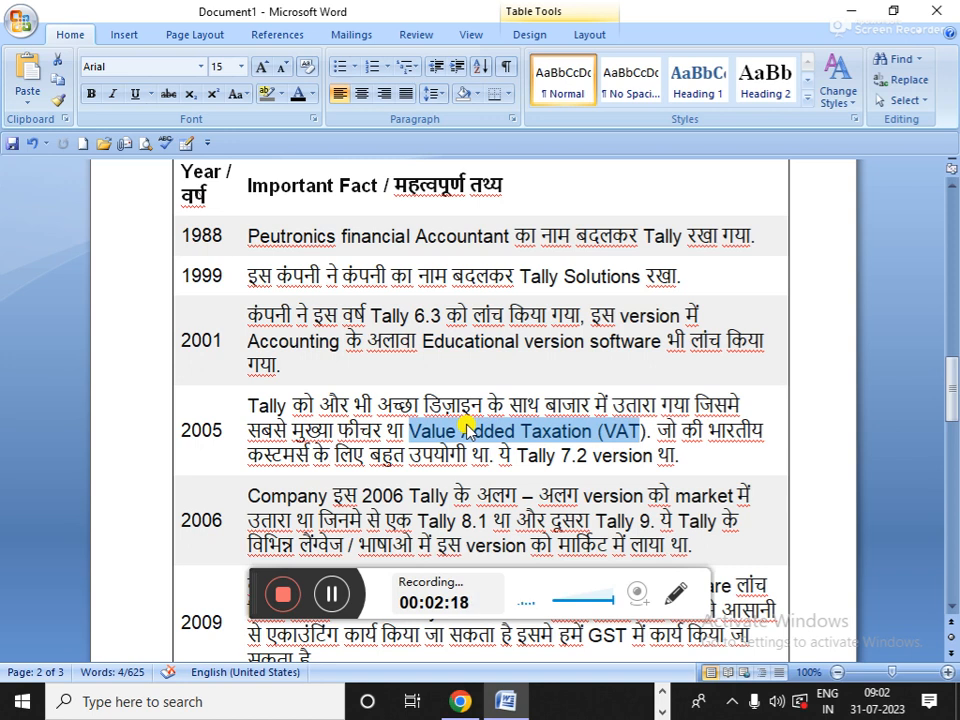
click(408, 437)
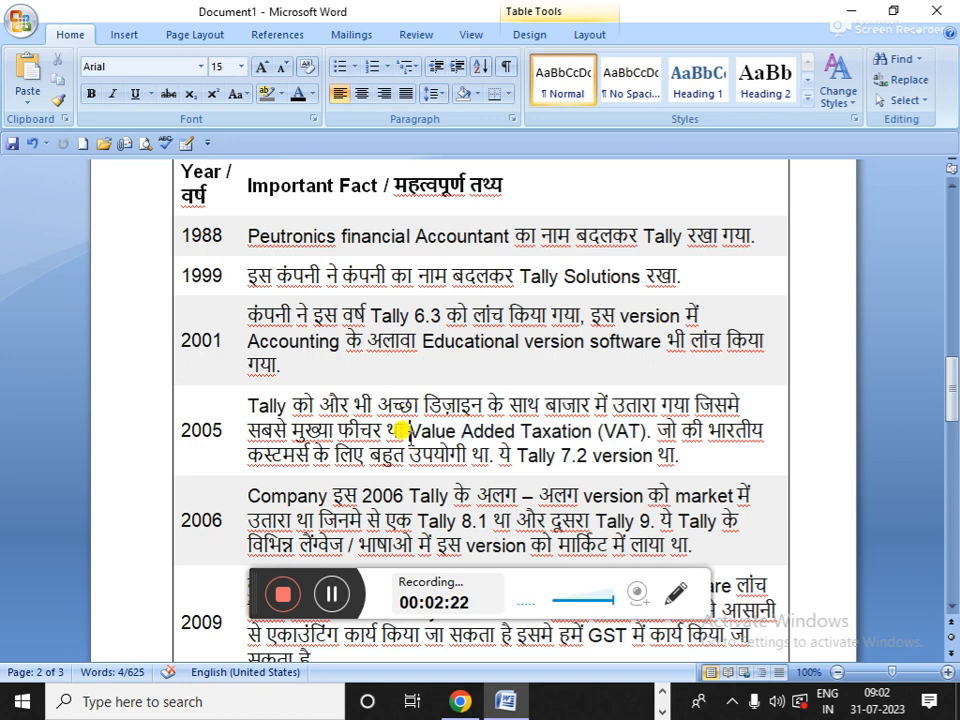
scroll(400, 432, down, 3)
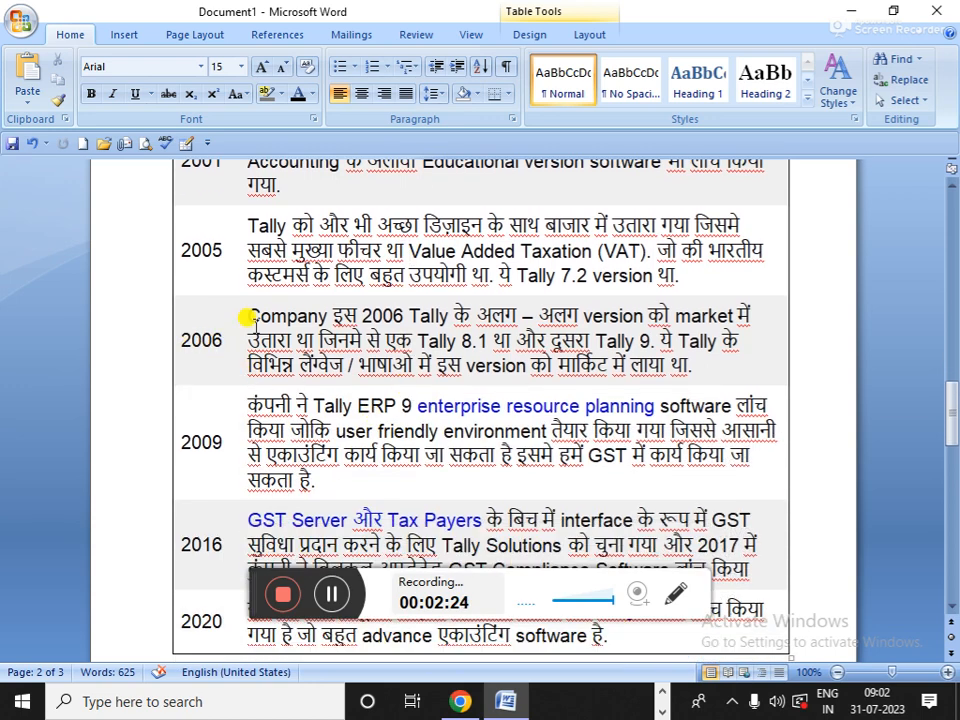
double_click(476, 340)
drag(476, 340, 503, 345)
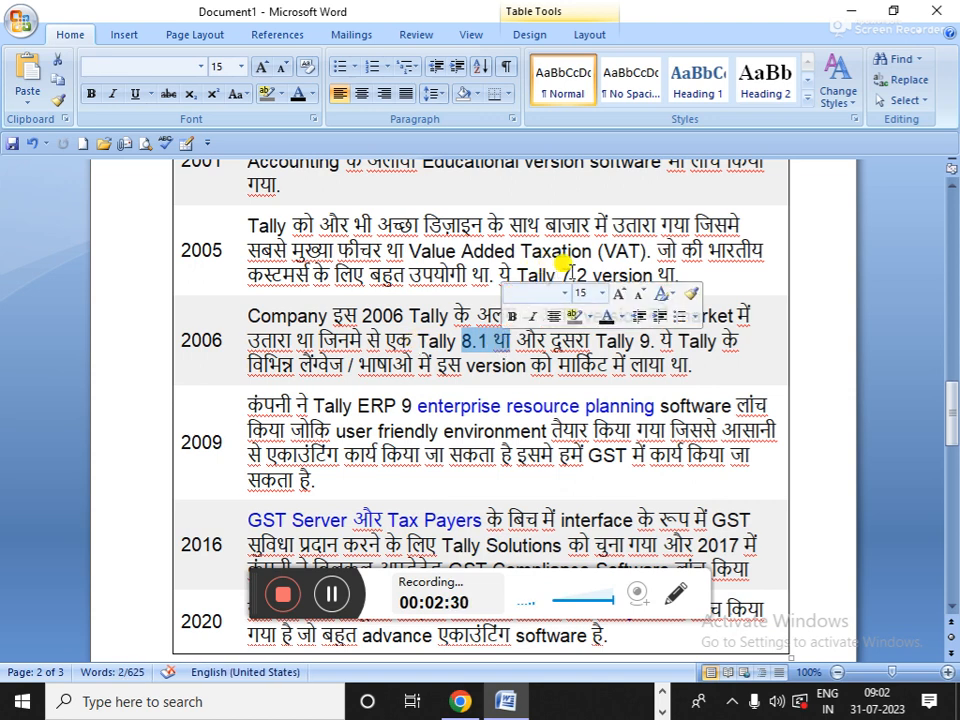
drag(561, 262, 580, 272)
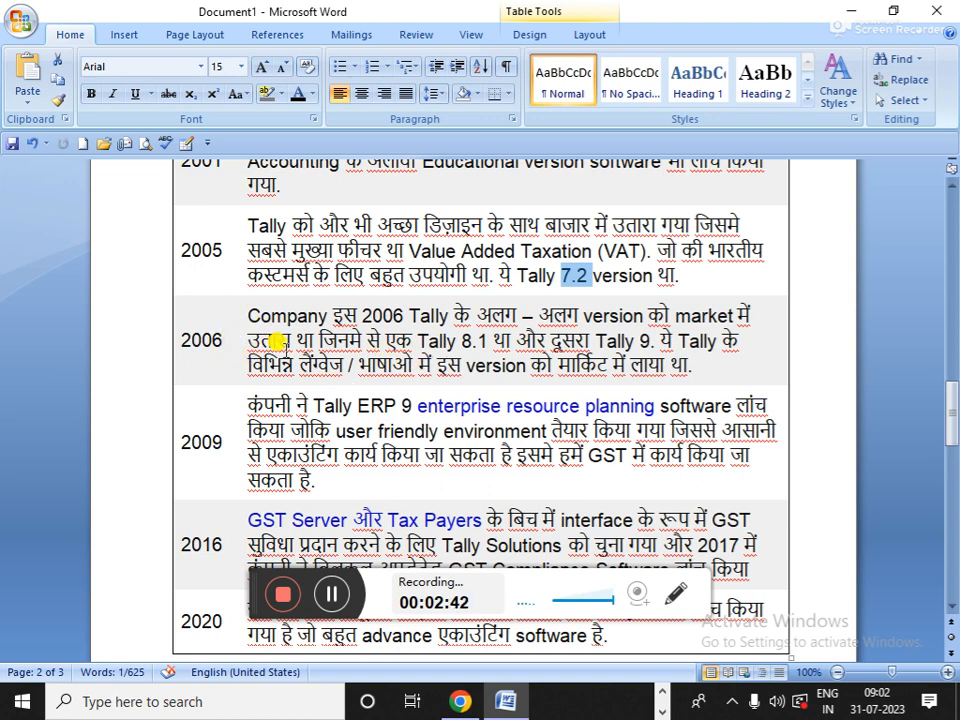
drag(250, 366, 330, 368)
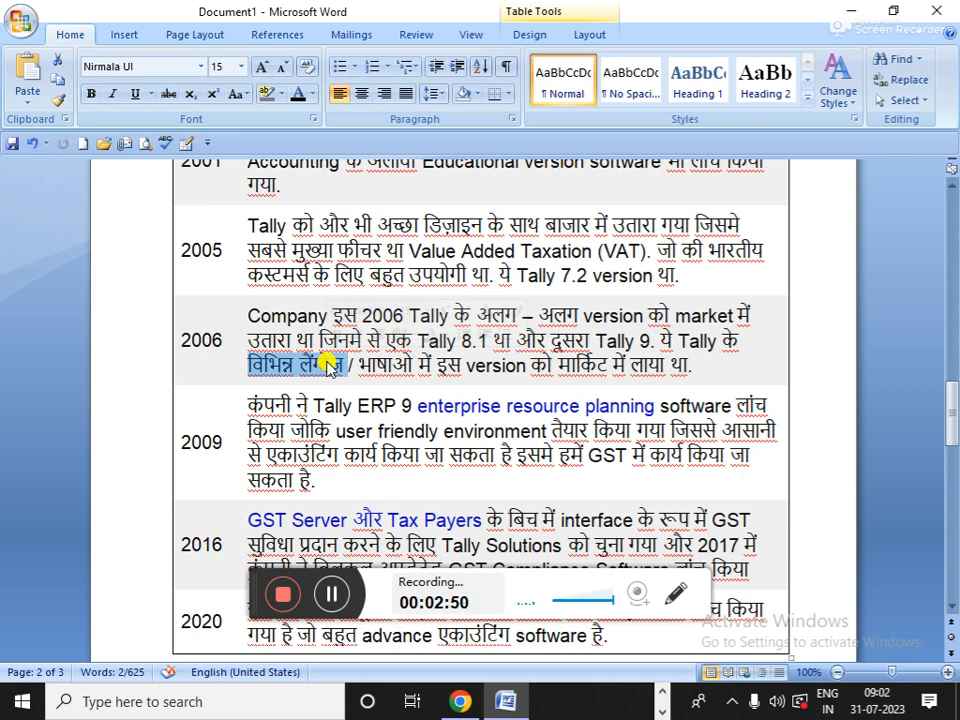
click(224, 420)
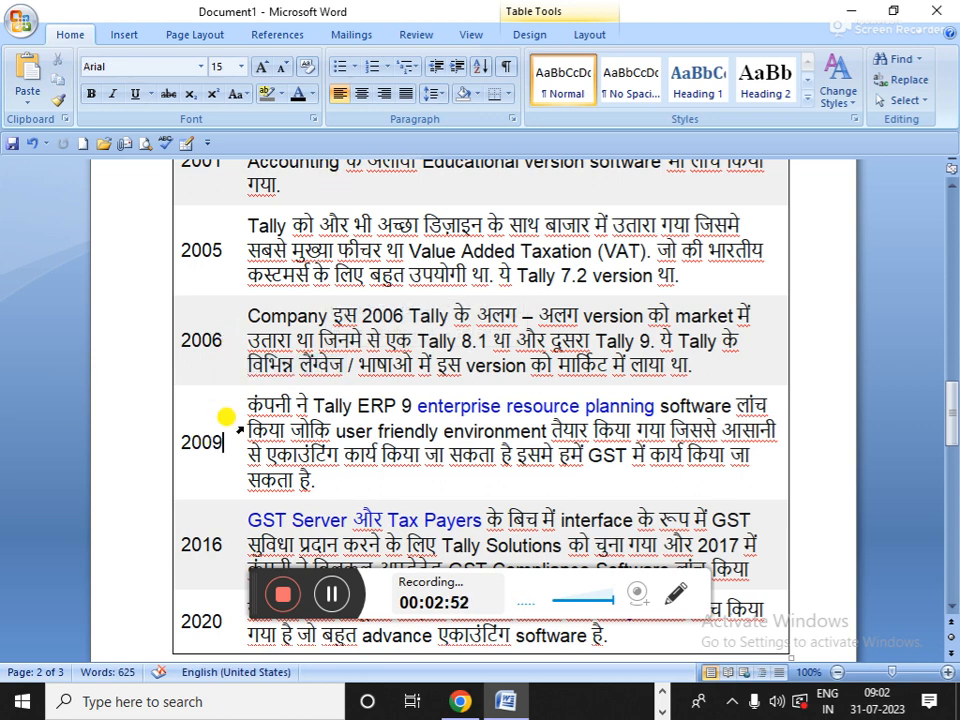
click(246, 400)
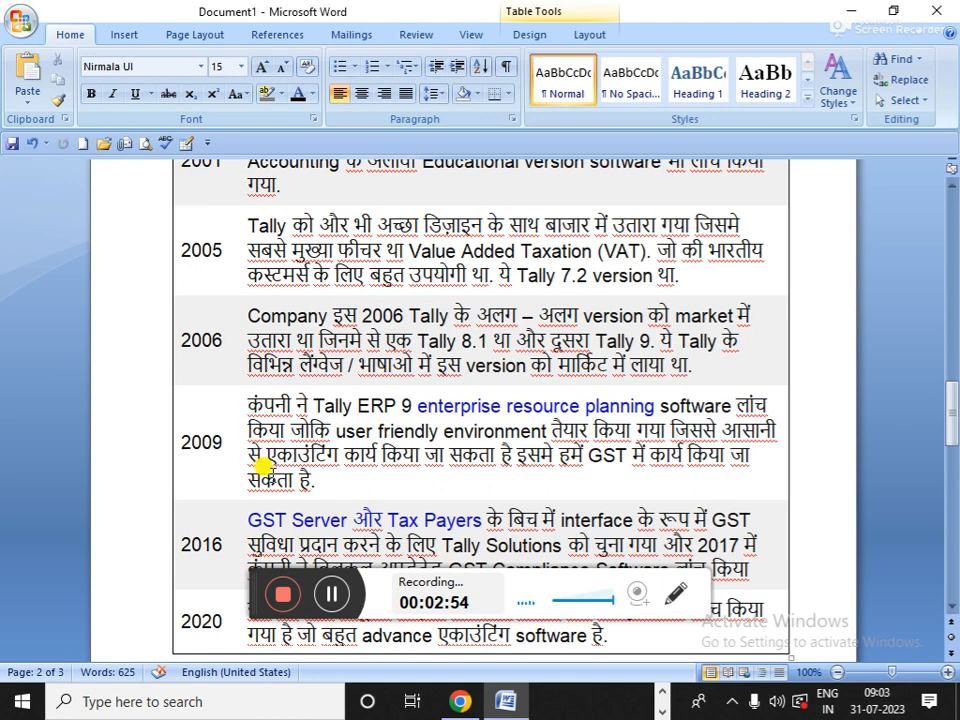
drag(312, 403, 402, 405)
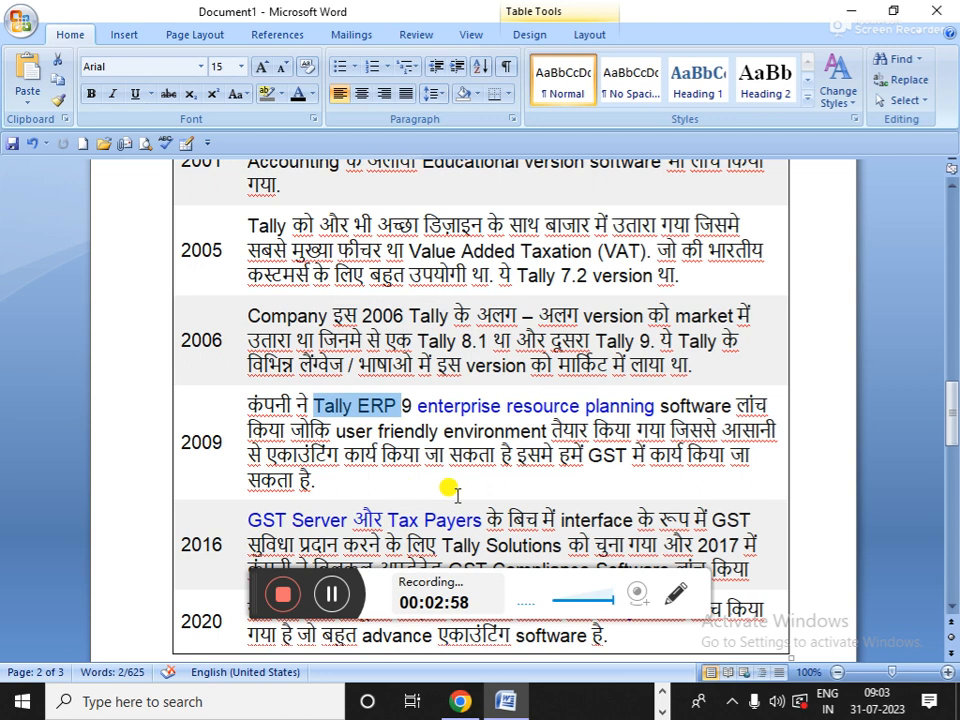
drag(589, 455, 625, 460)
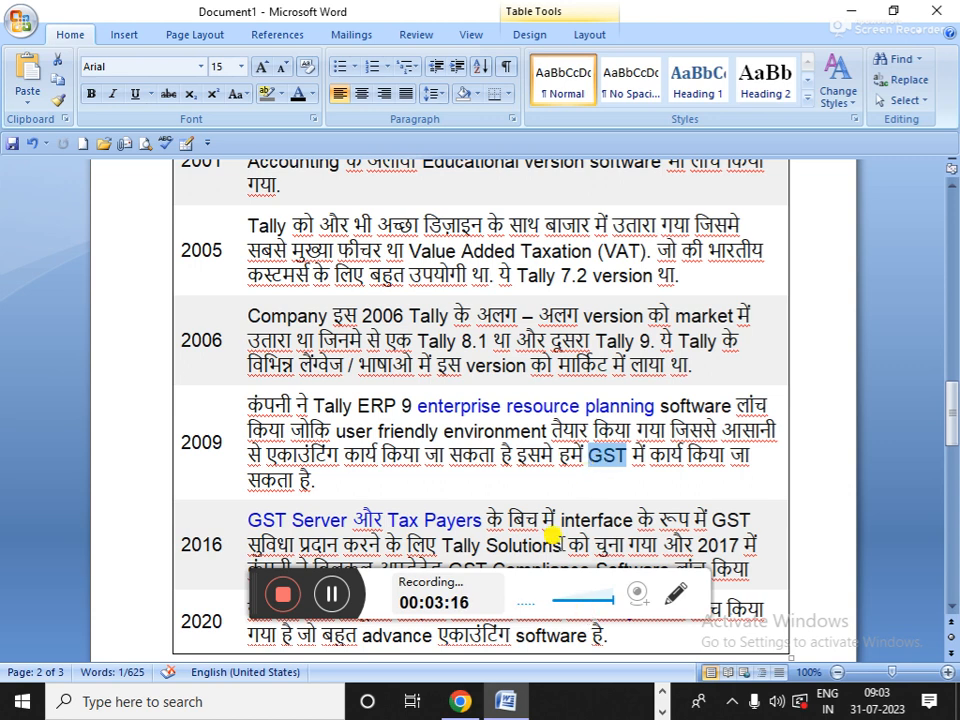
scroll(546, 470, down, 2)
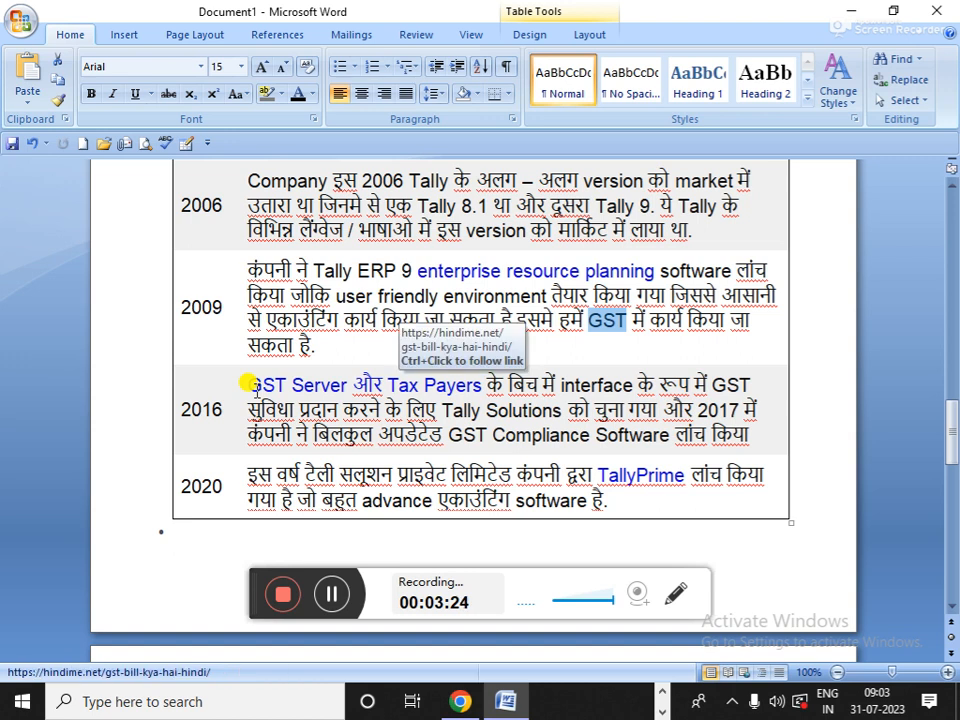
drag(248, 409, 456, 405)
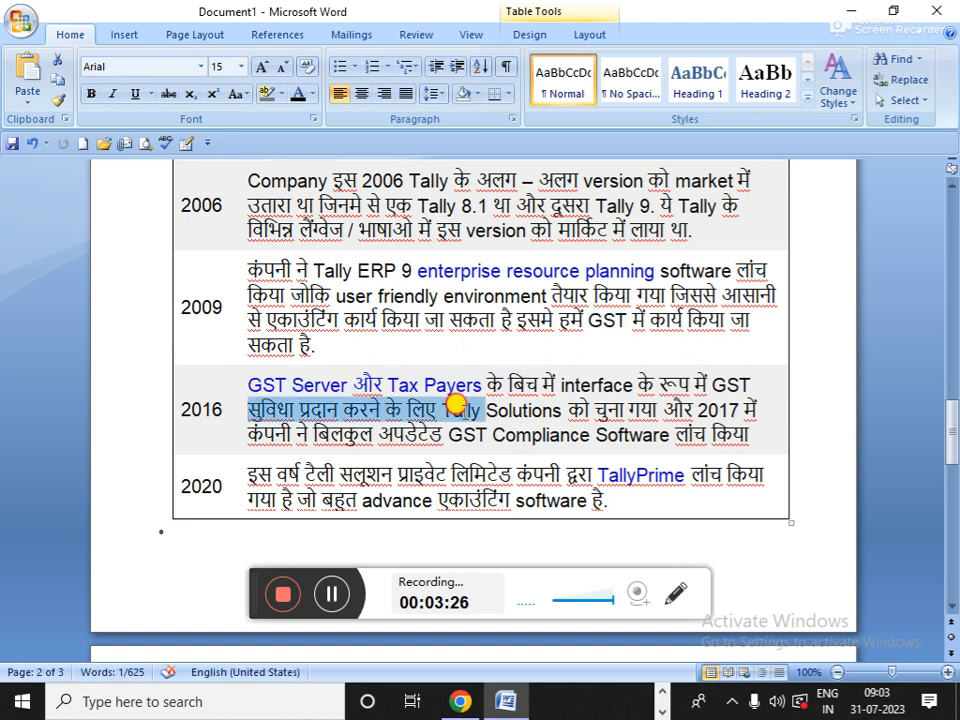
click(257, 381)
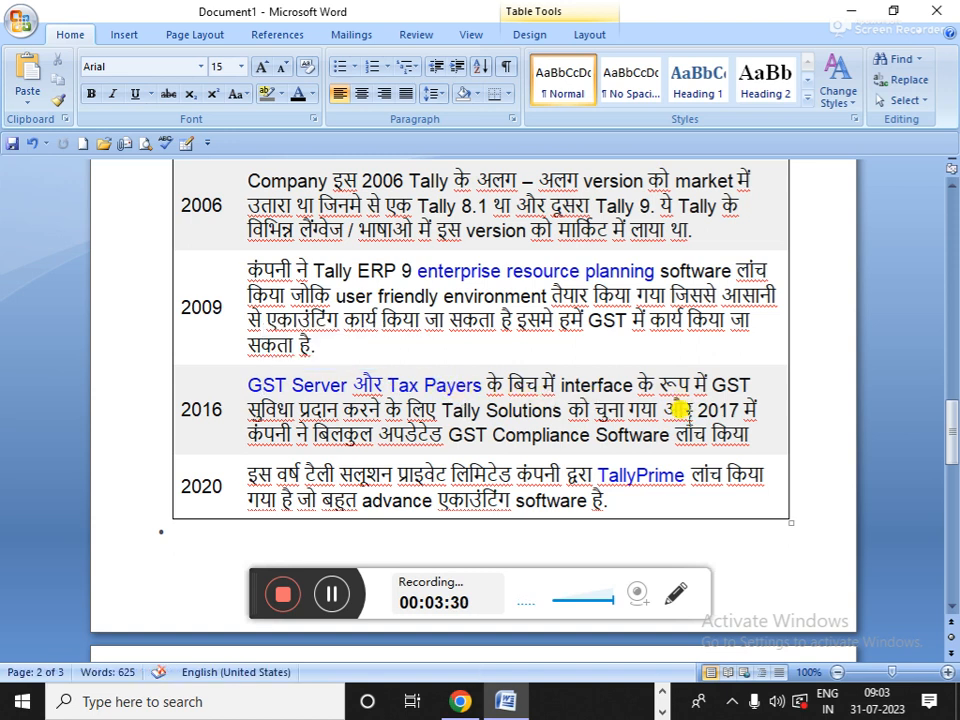
scroll(680, 410, down, 2)
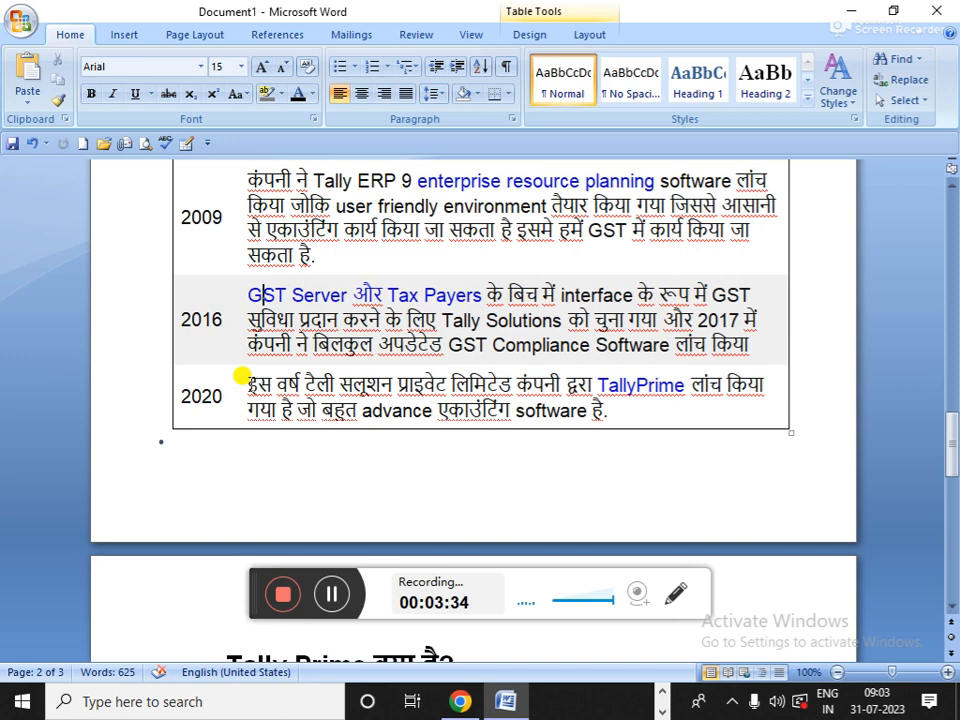
drag(242, 380, 630, 410)
click(630, 410)
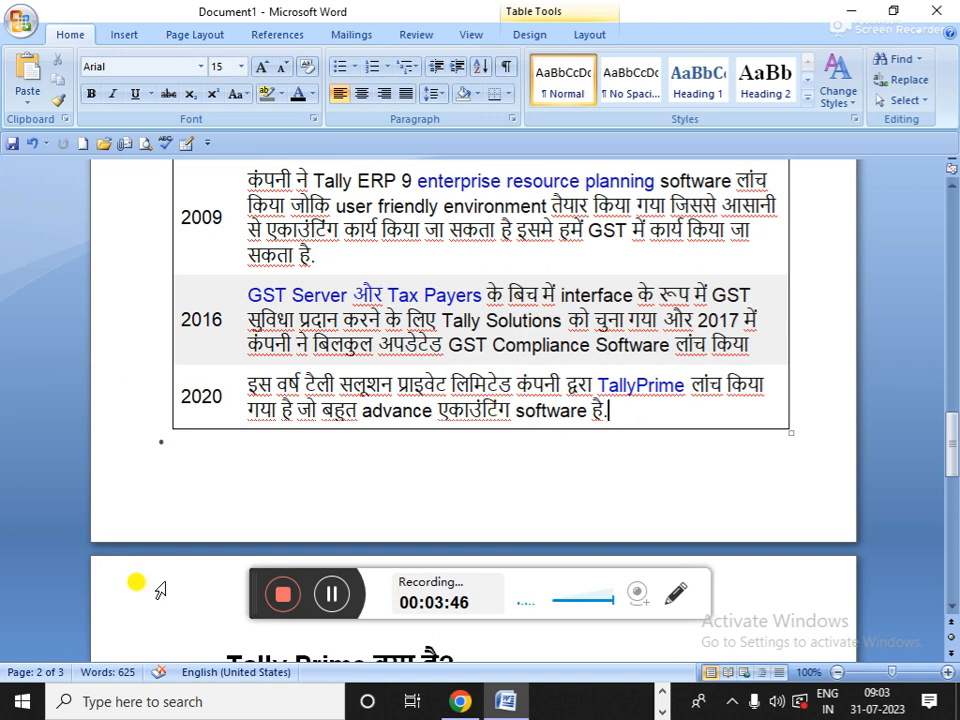
- Scroll up past the history table to the टैली कोर्स करने के फायदे bullet list
scroll(161, 580, down, 1)
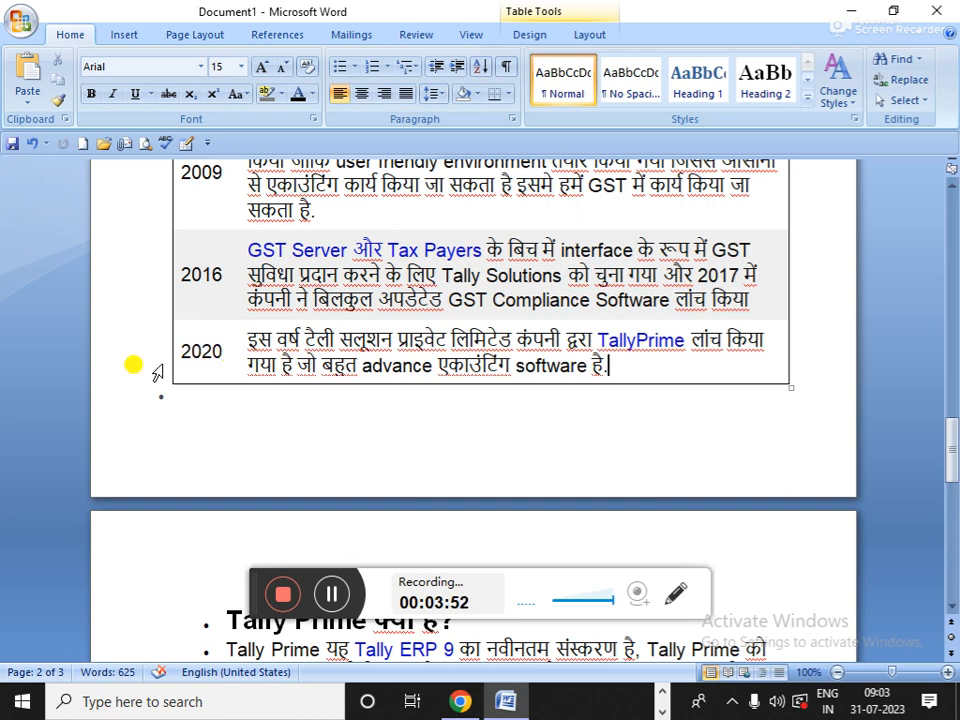
scroll(157, 372, up, 6)
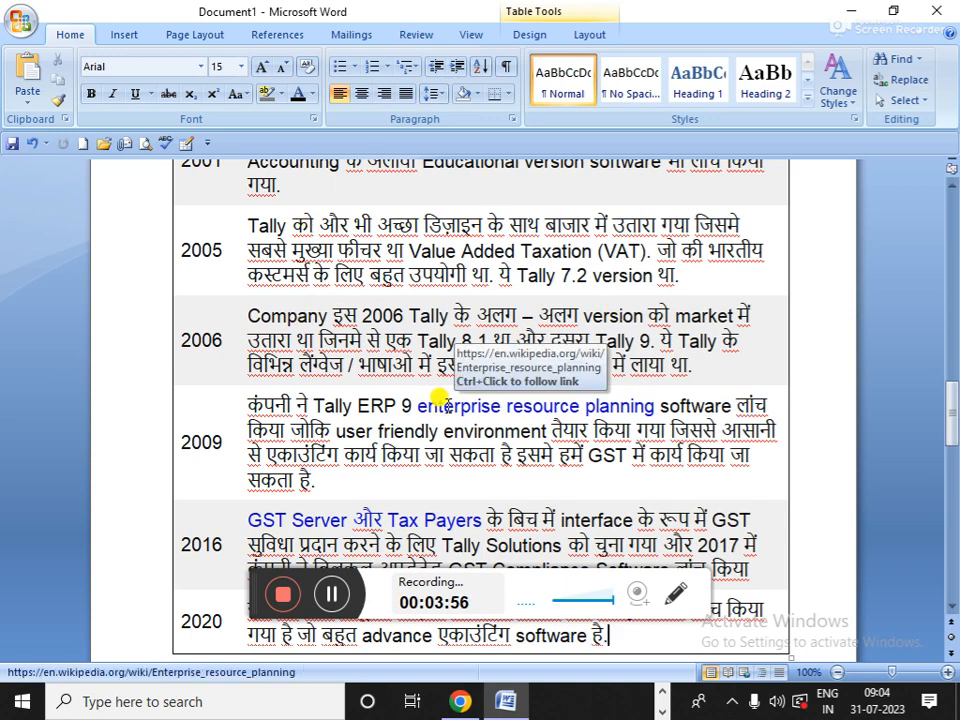
scroll(439, 398, up, 5)
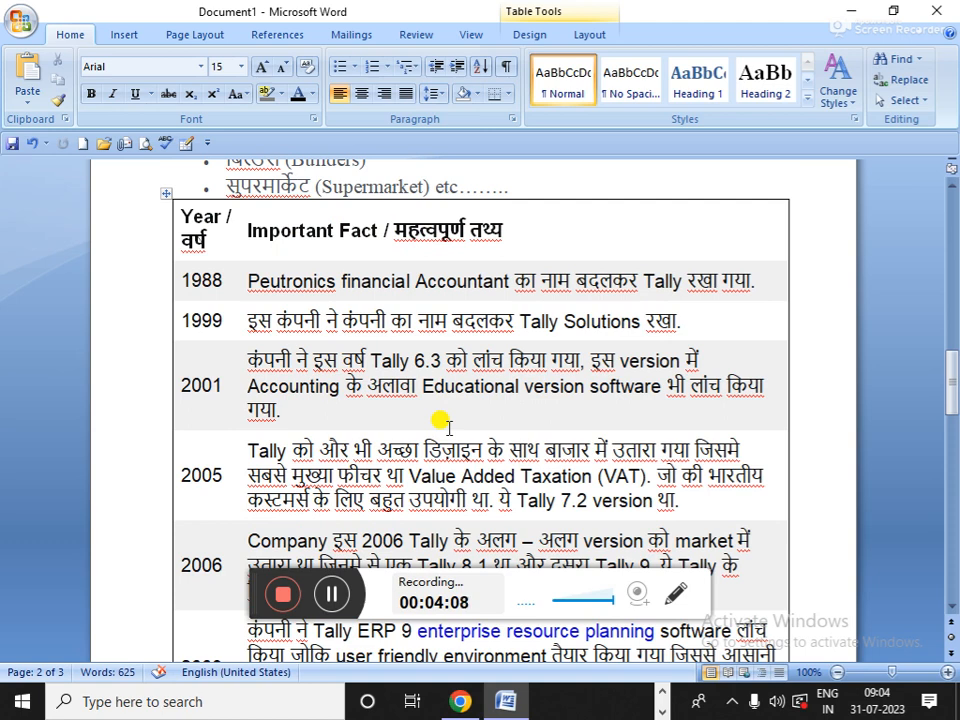
scroll(448, 427, up, 15)
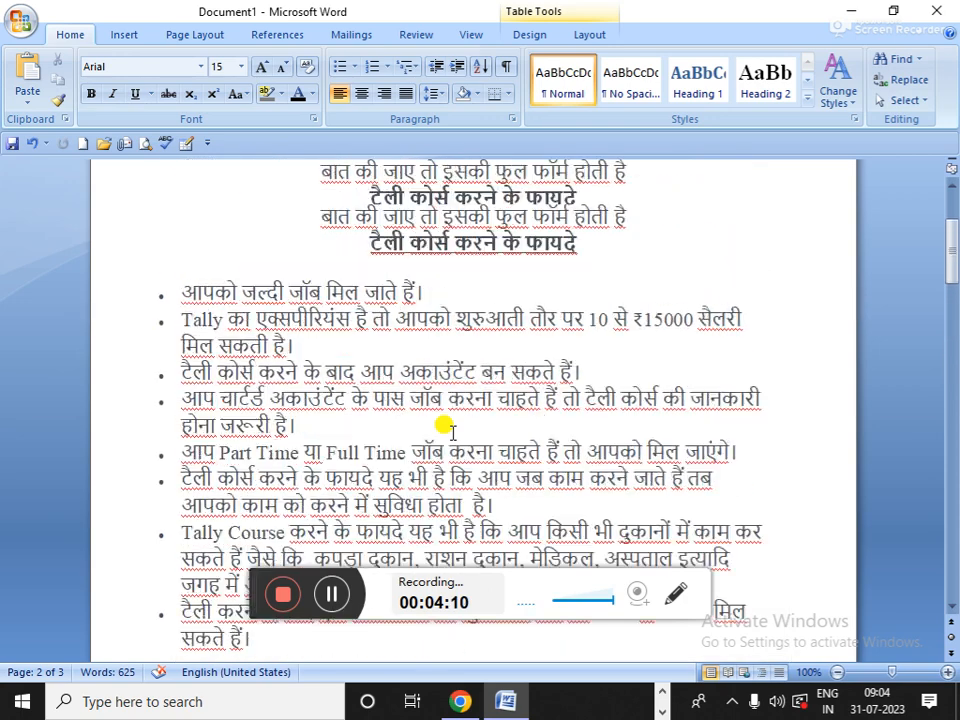
scroll(448, 427, down, 3)
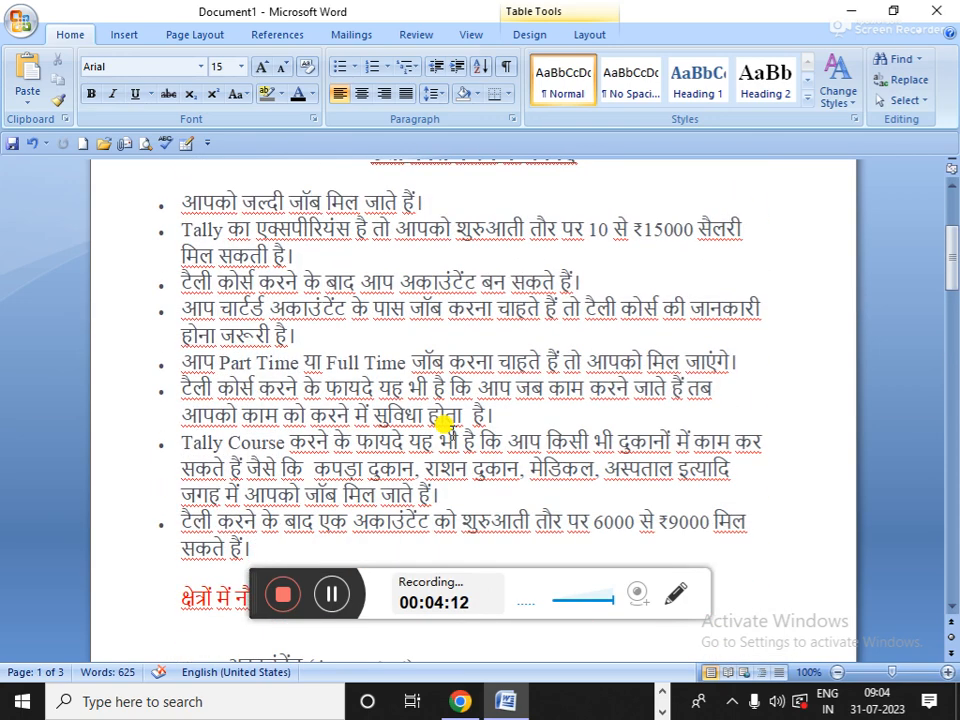
scroll(443, 424, up, 1)
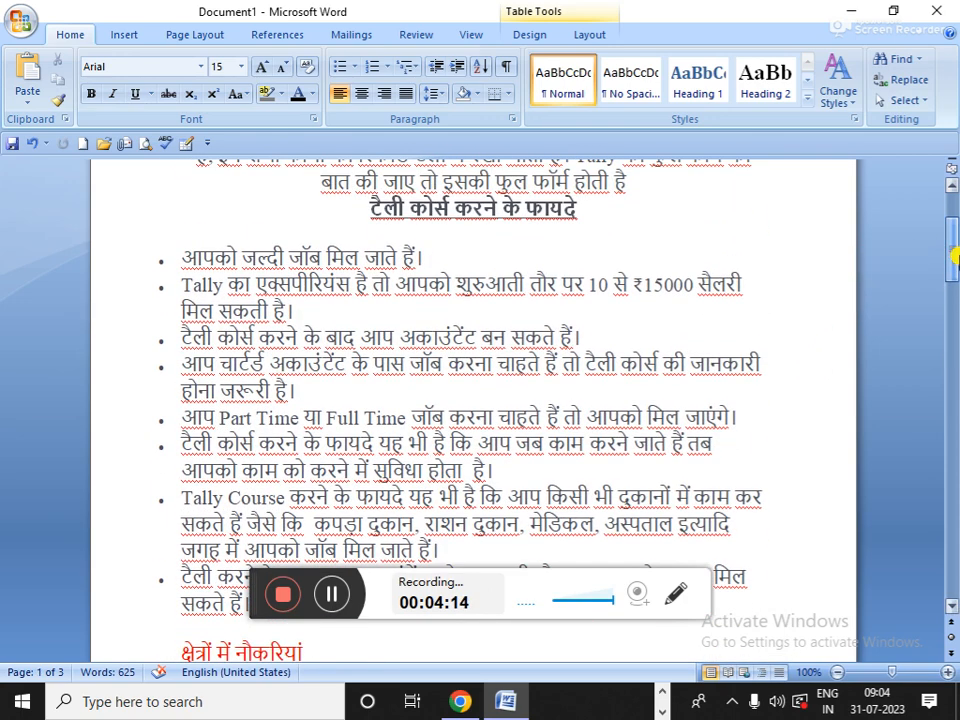
- Highlight the first benefit bullets, then select the word सैलरी in the second bullet
drag(182, 257, 511, 388)
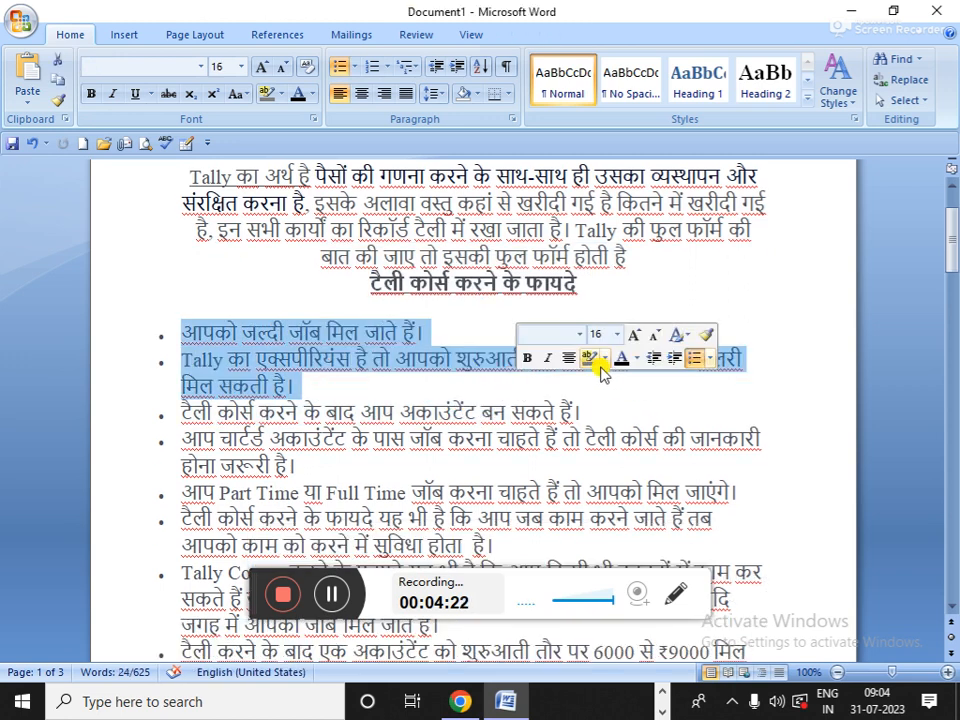
click(704, 375)
double_click(728, 360)
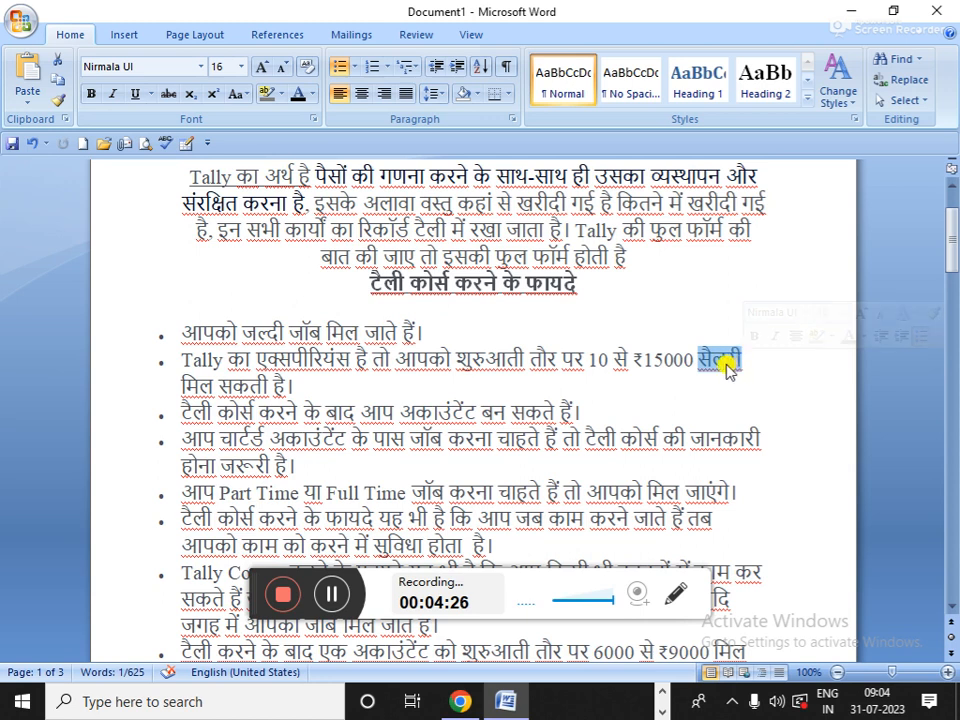
scroll(248, 430, down, 1)
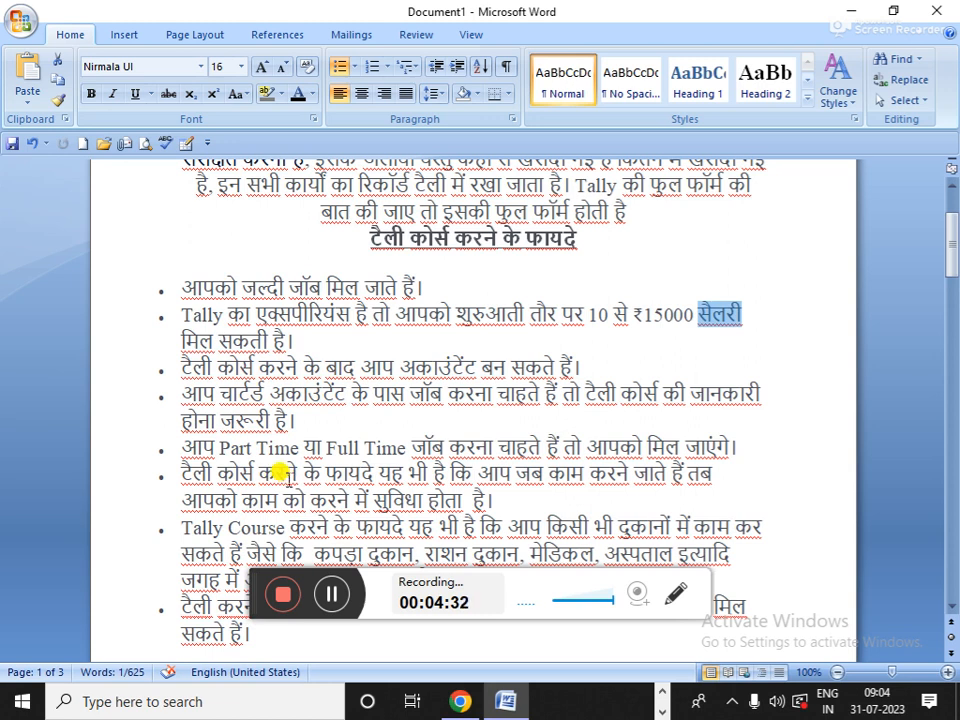
scroll(283, 472, down, 1)
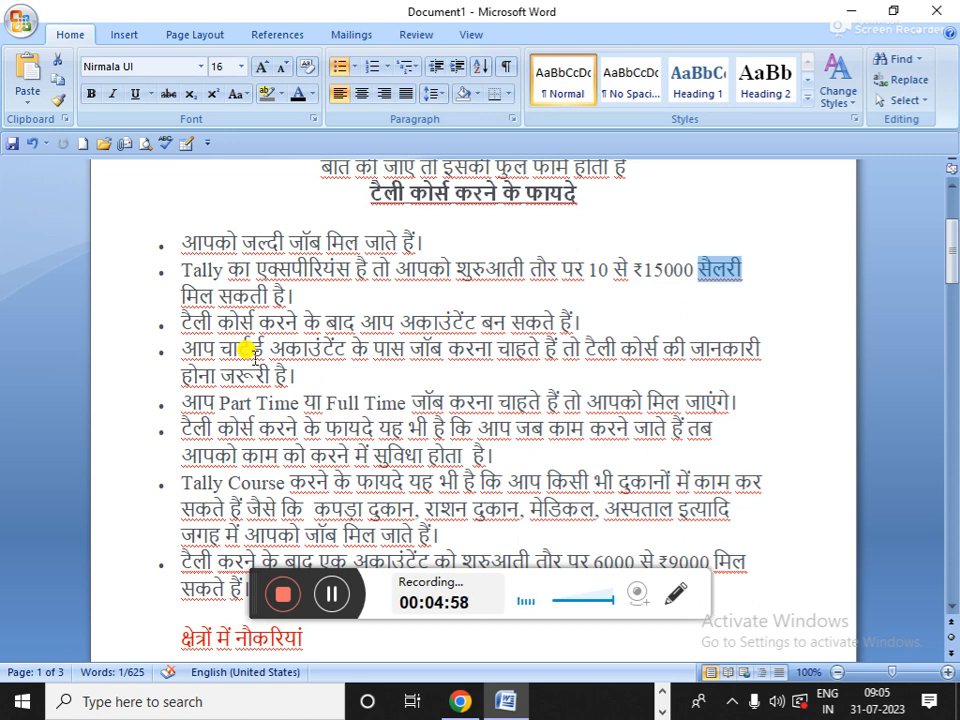
scroll(272, 345, down, 5)
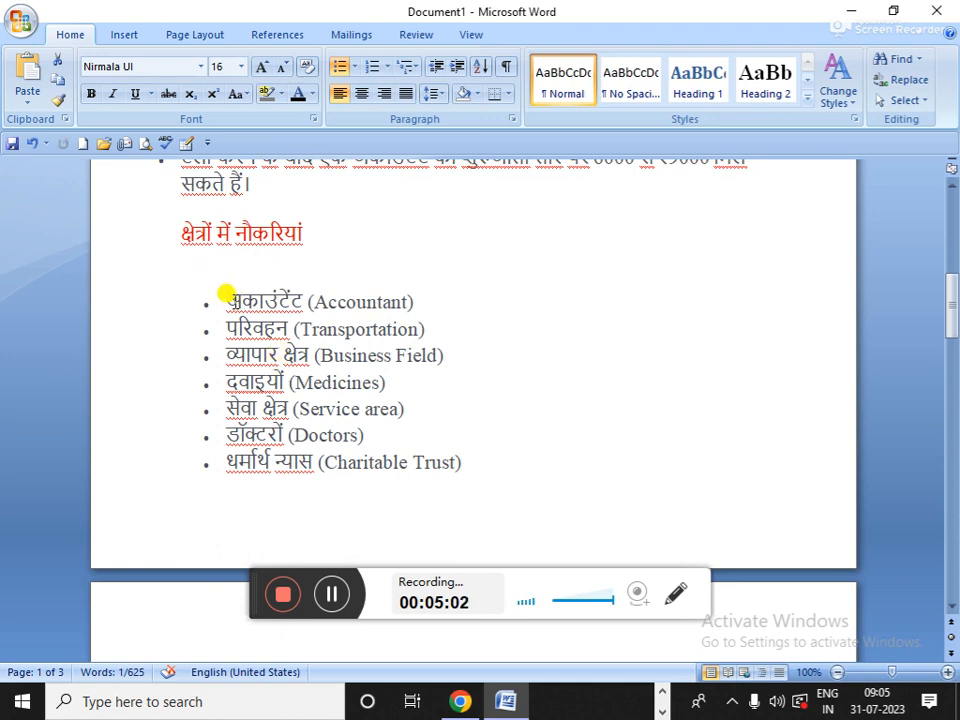
- Highlight the job words अकाउंटेंट, परिवहन, व्यापार क्षेत्र and दवाइयों one at a time
drag(225, 296, 277, 295)
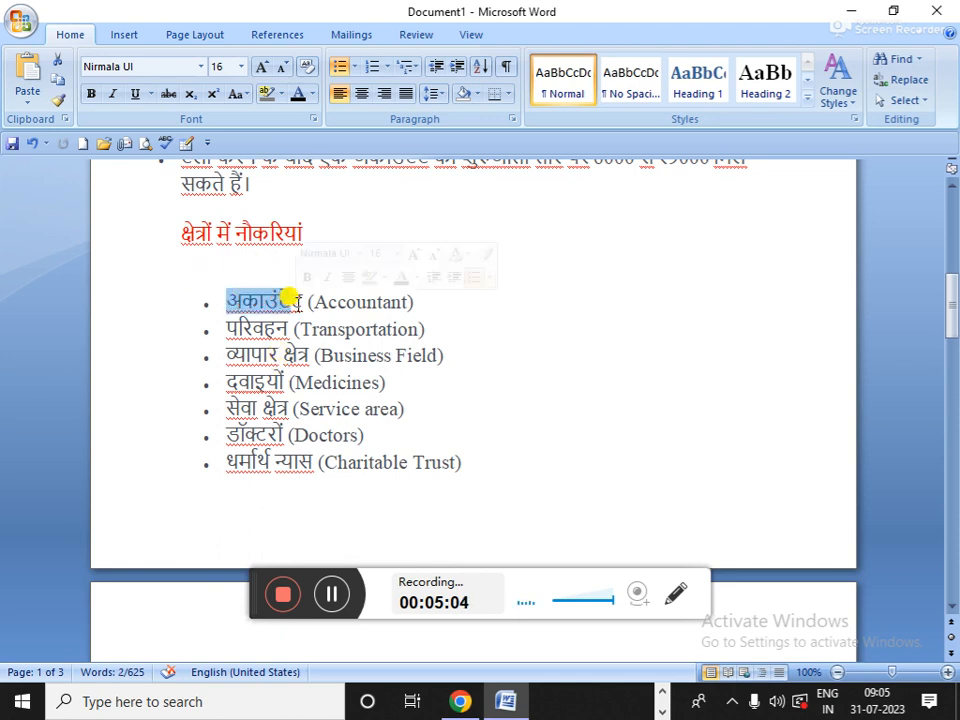
click(289, 299)
drag(225, 328, 290, 328)
drag(226, 355, 310, 358)
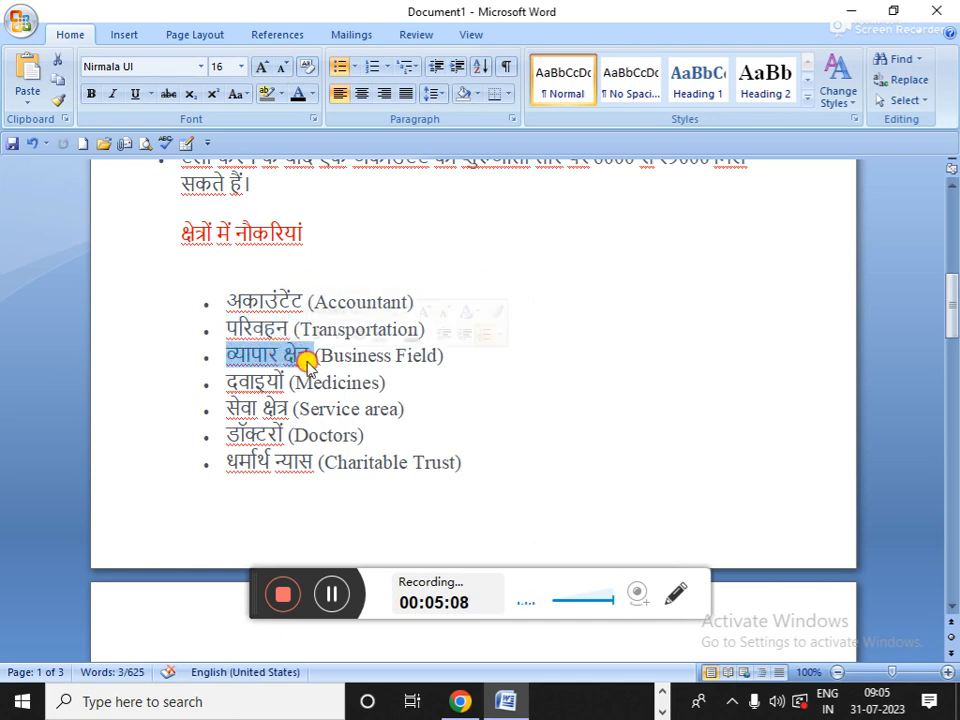
click(310, 357)
drag(216, 383, 279, 435)
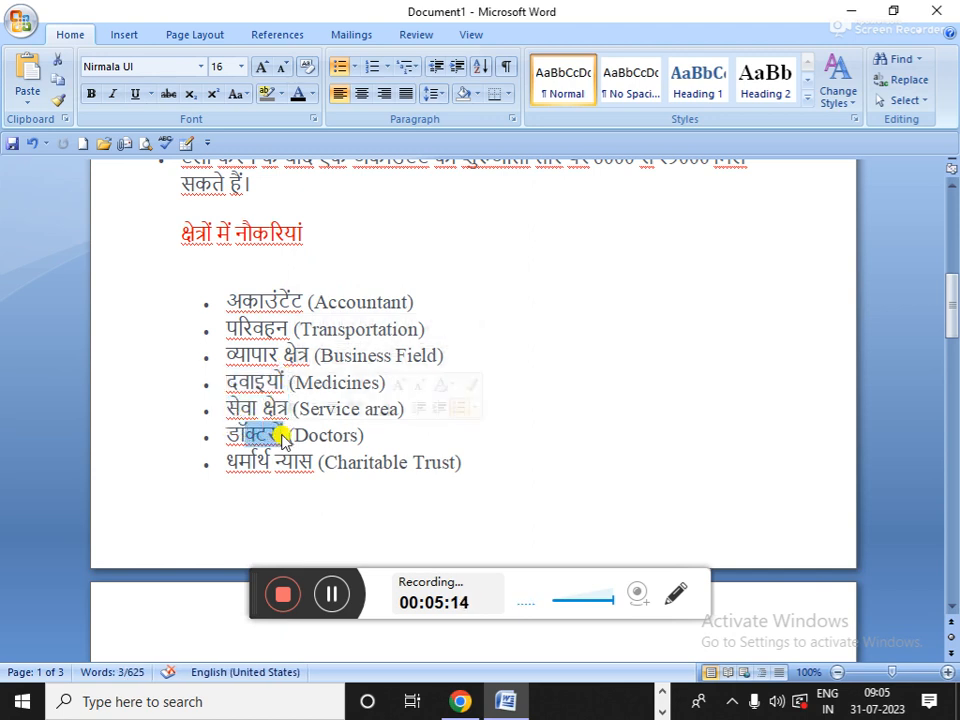
- Select the whole job-fields list from Accountant down to Charitable Trust
mouse_move(334, 419)
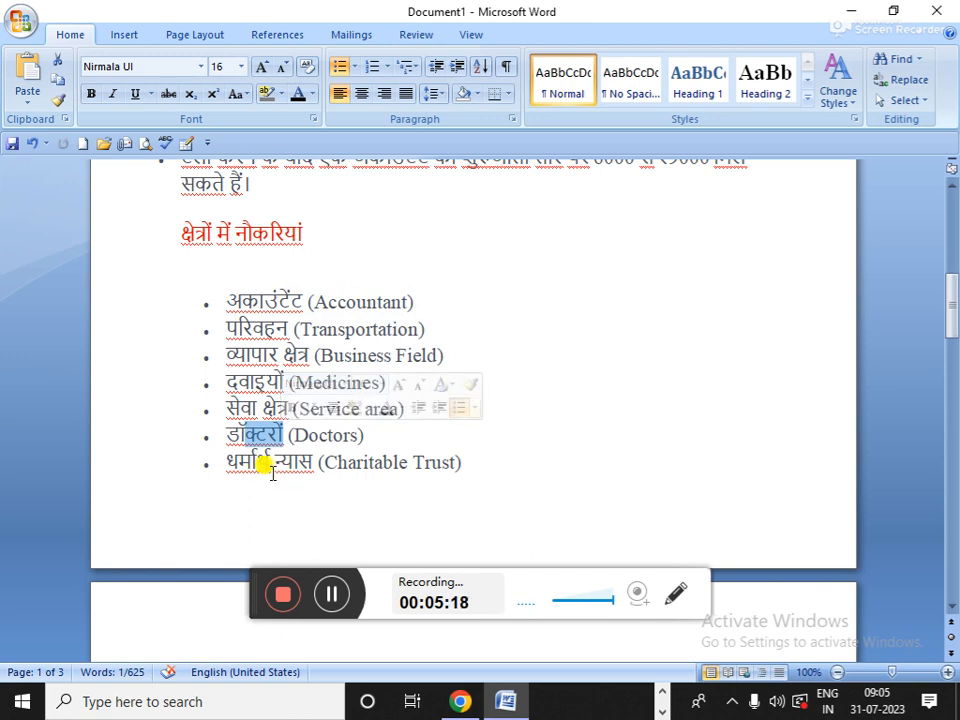
drag(239, 463, 274, 460)
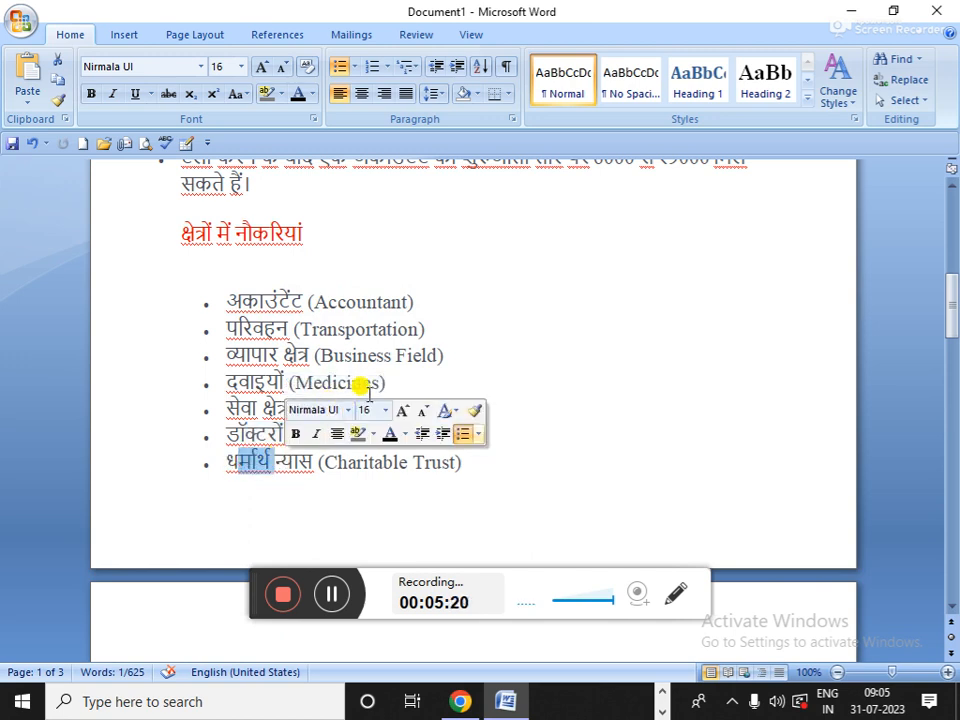
click(423, 329)
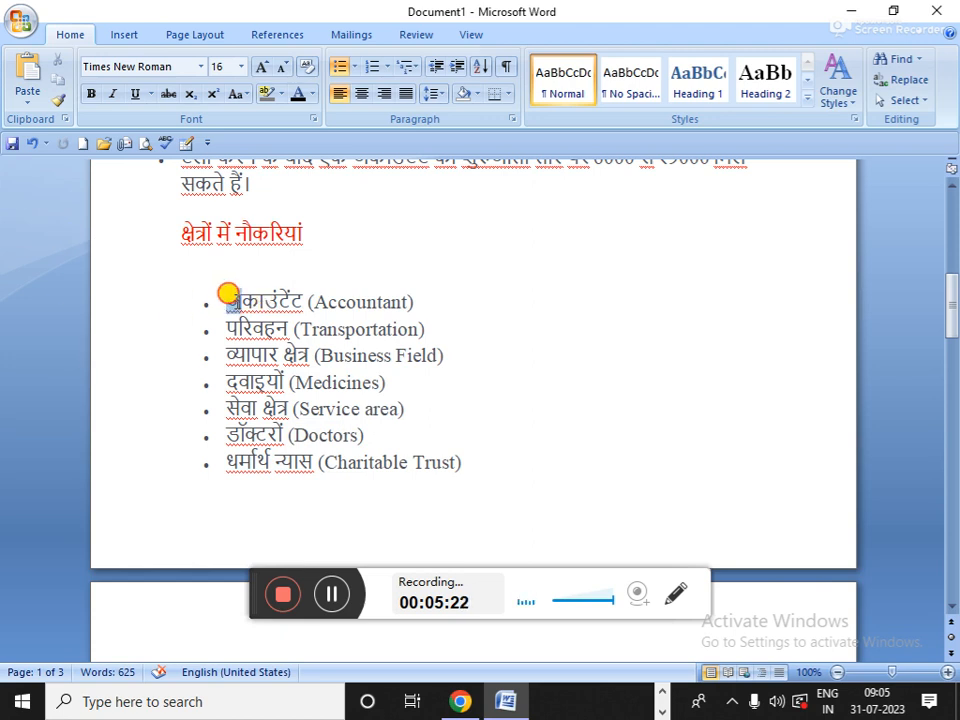
drag(229, 296, 521, 433)
- Clear the job-list selection by clicking in the Charitable Trust line
scroll(521, 433, down, 2)
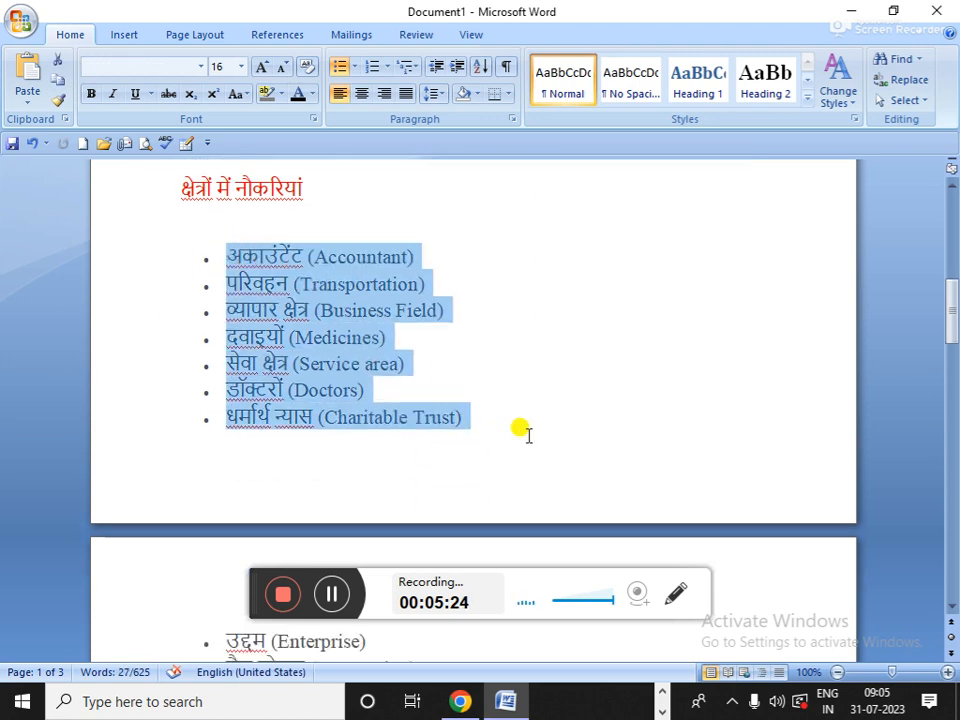
scroll(521, 433, down, 8)
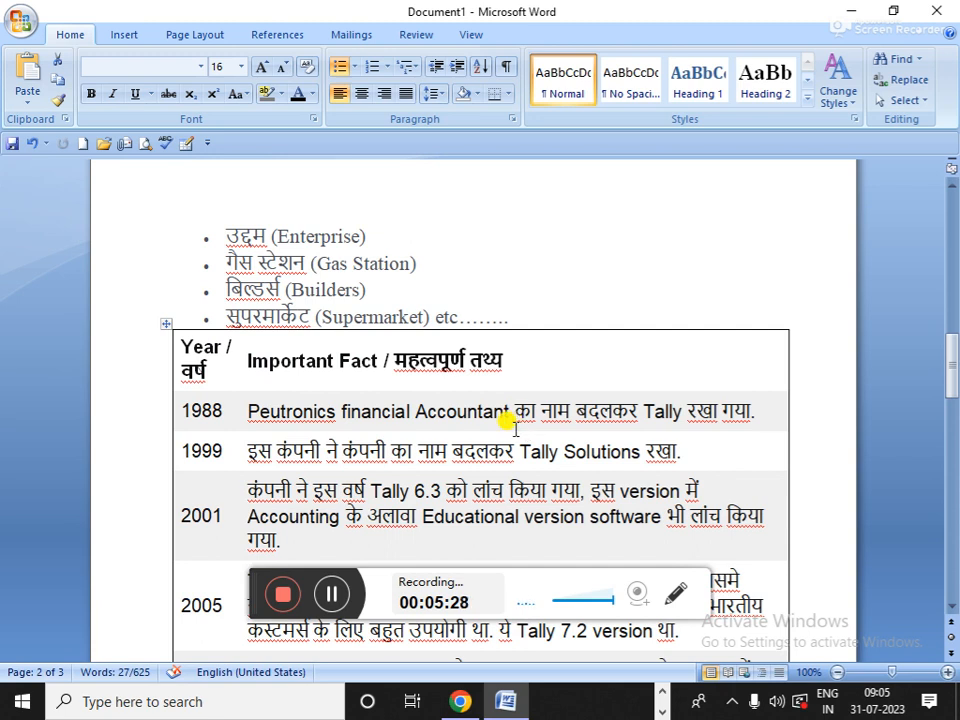
scroll(514, 421, up, 3)
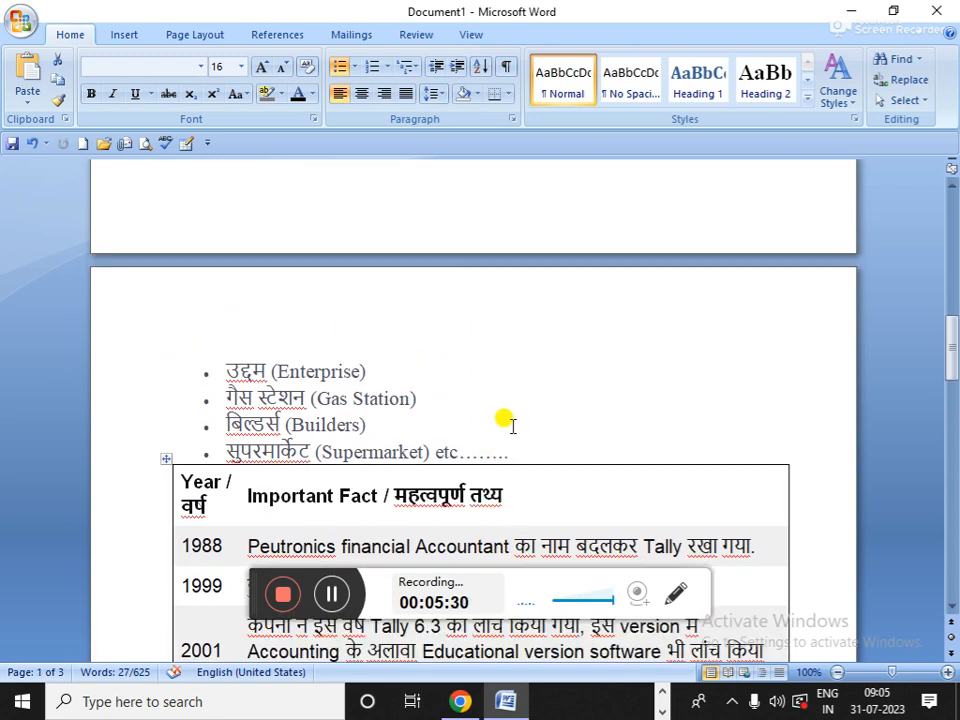
scroll(513, 425, up, 15)
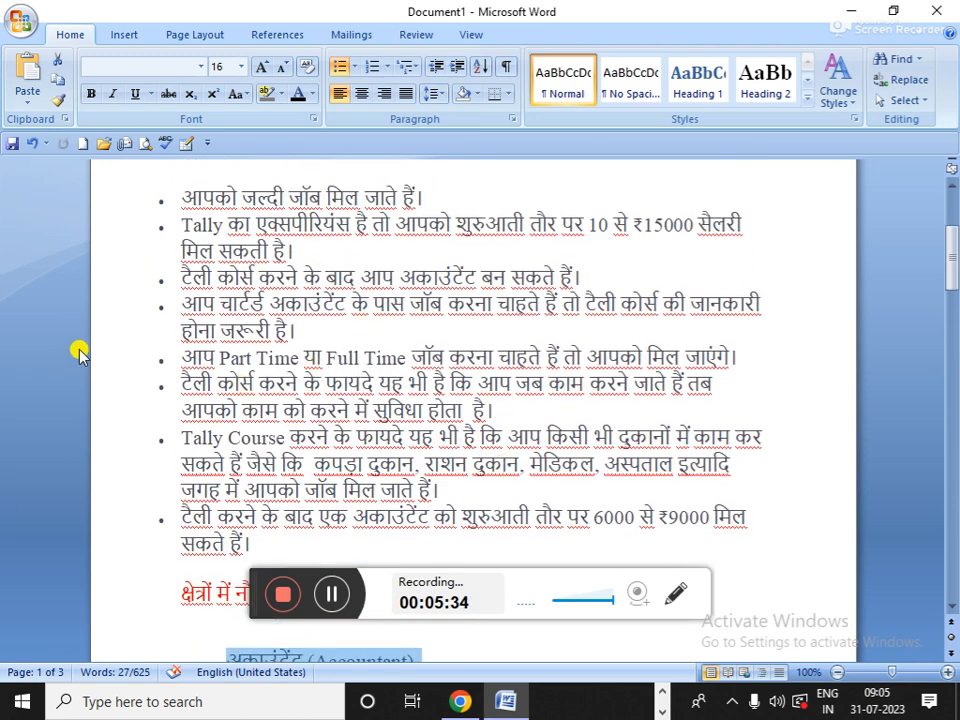
scroll(253, 465, down, 9)
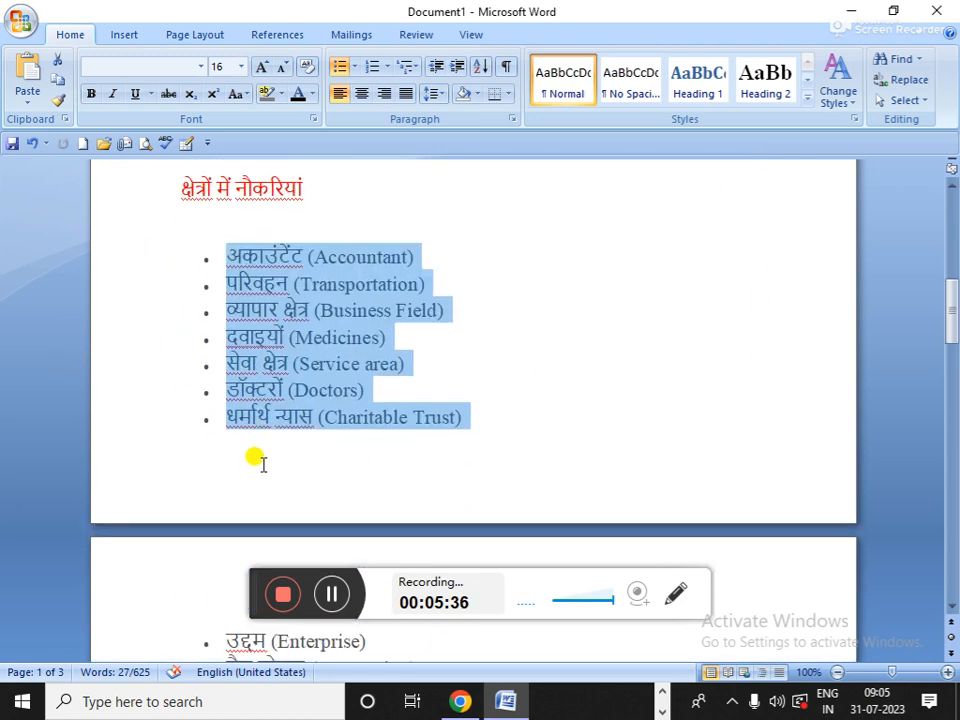
click(258, 462)
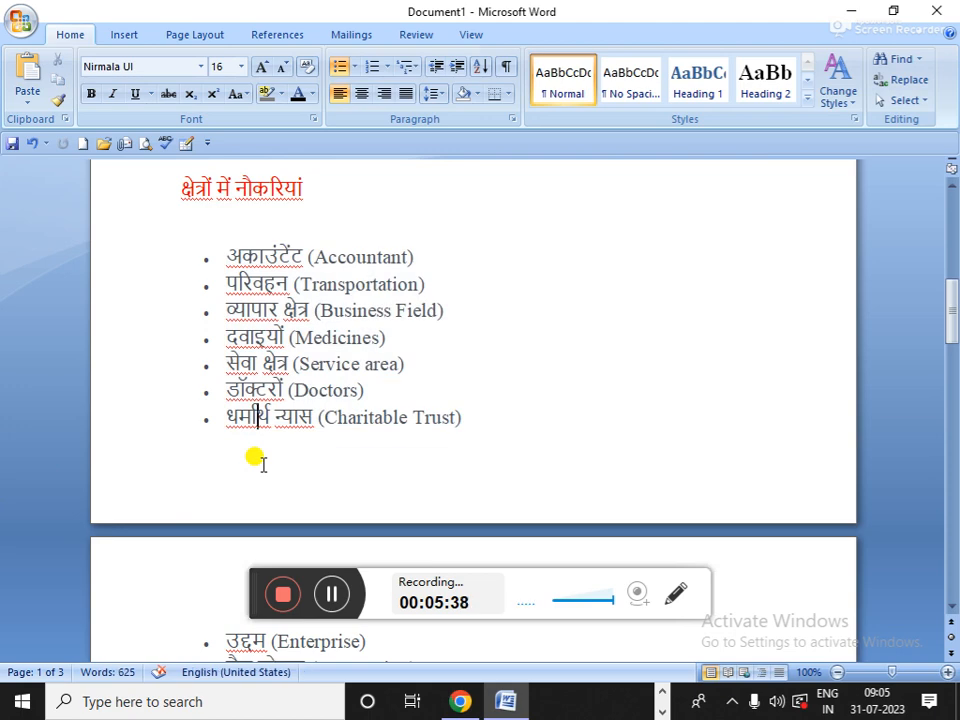
scroll(45, 615, down, 3)
- Scroll to the Tally year table on page 2 and minimise Word to the desktop
scroll(48, 637, down, 12)
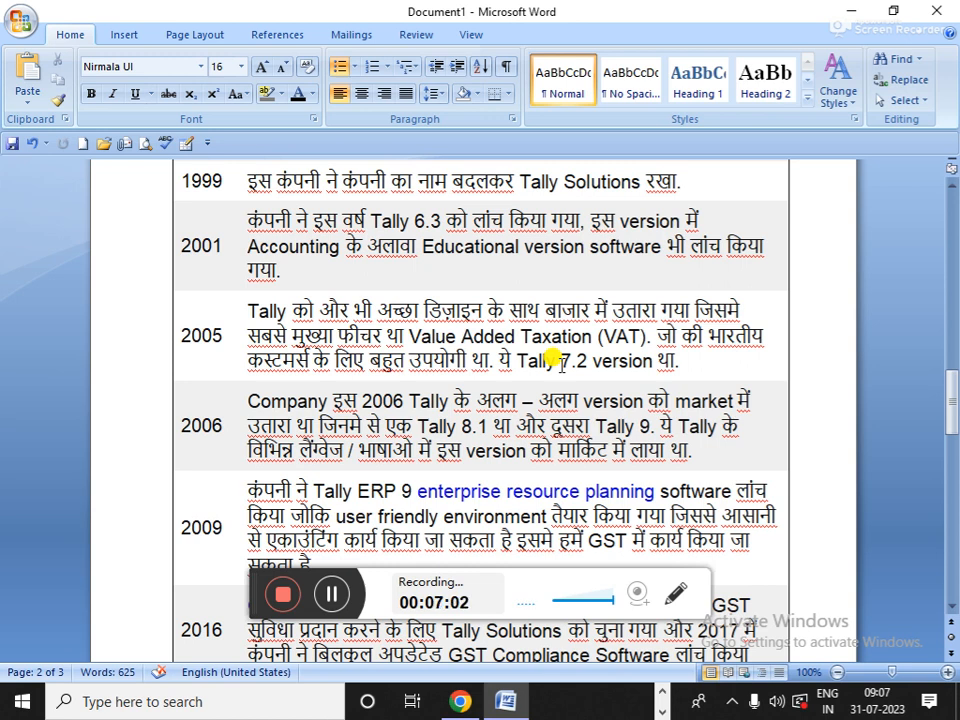
click(850, 10)
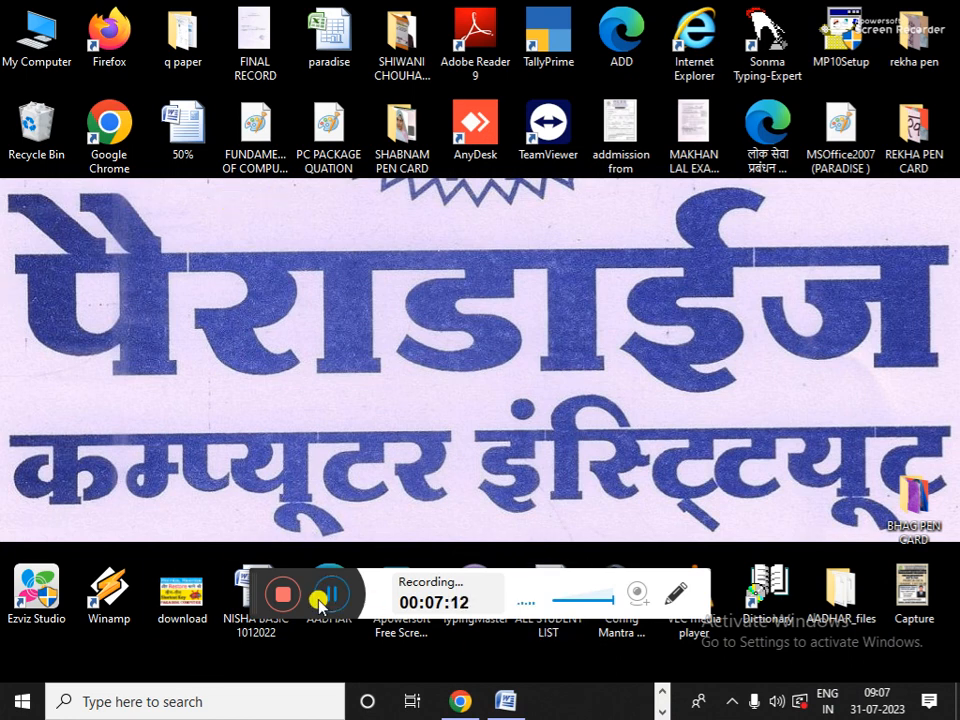
drag(253, 587, 897, 703)
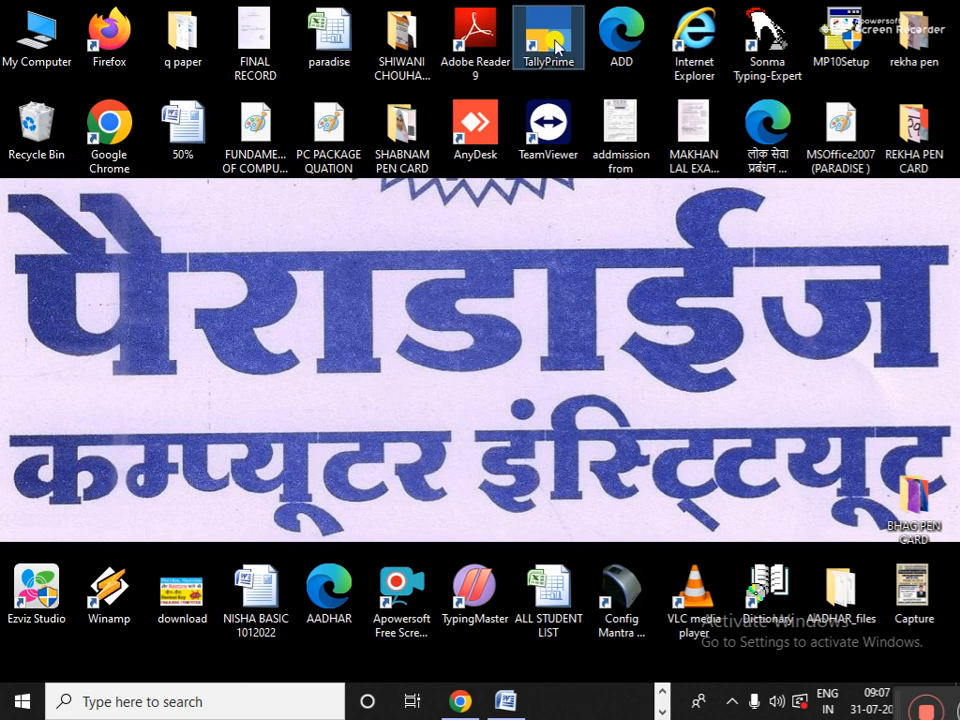
- Start TallyPrime from its desktop shortcut
double_click(556, 46)
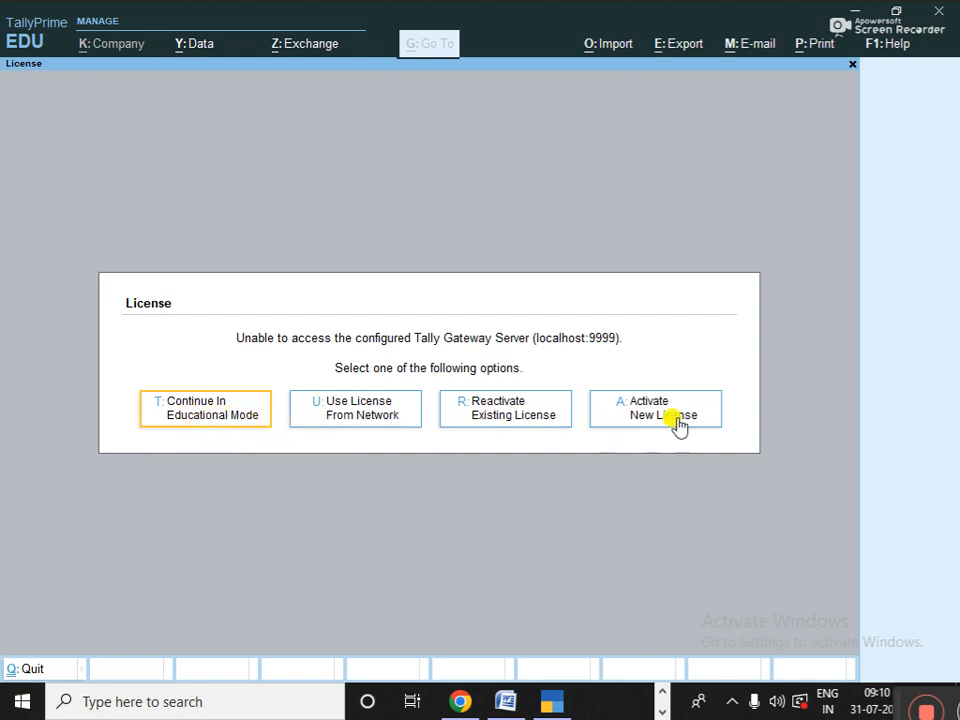
- Continue in Educational Mode and open Configure in the Migrate Company dialog
click(205, 419)
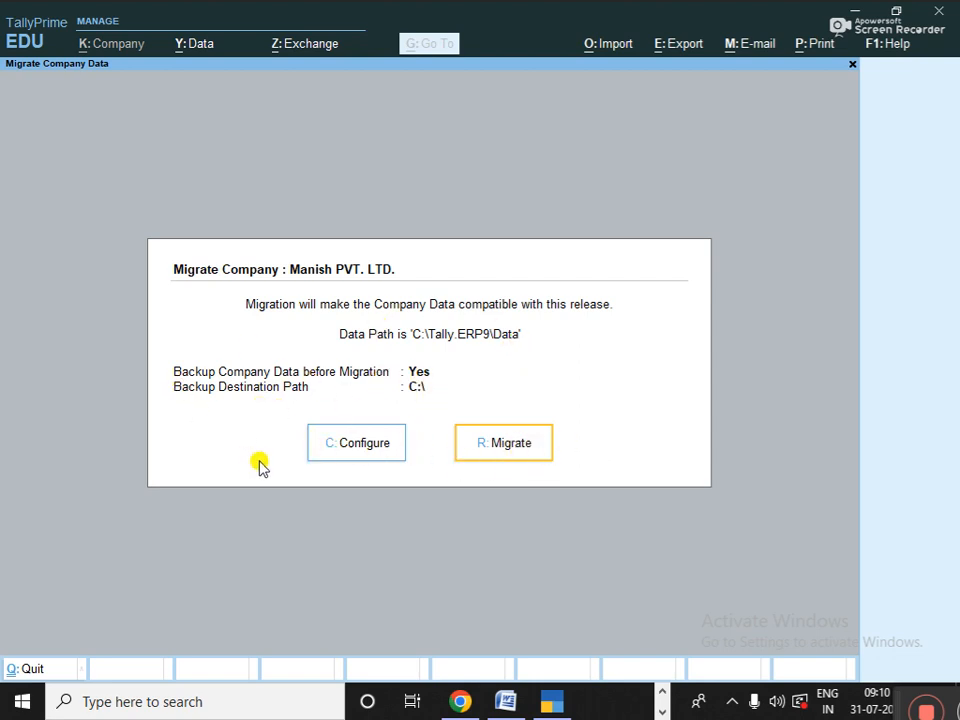
click(363, 449)
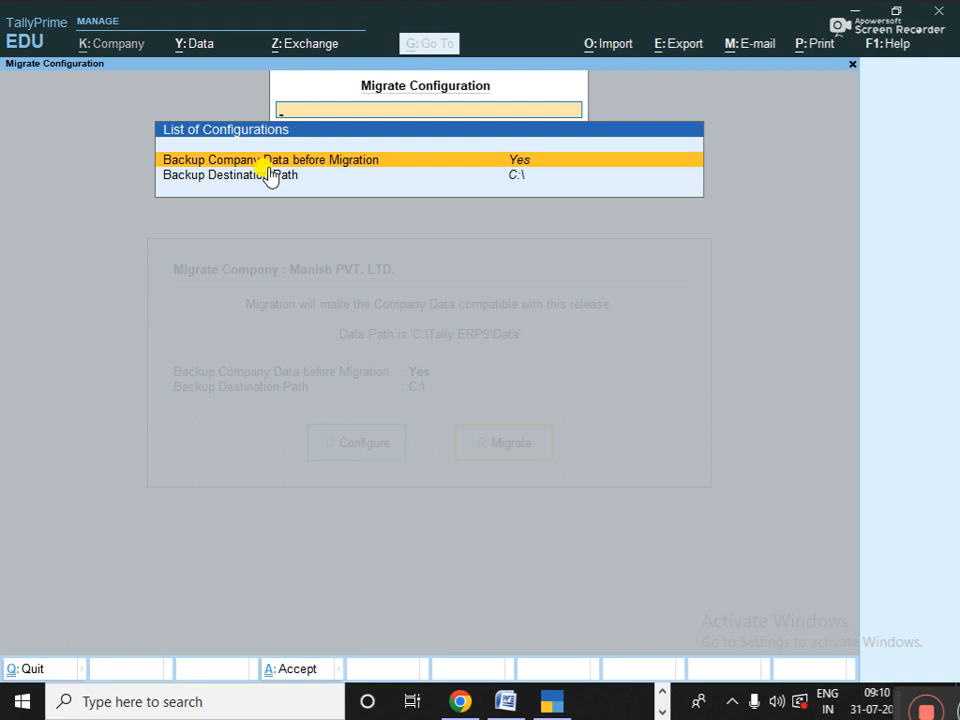
- Set Backup Company Data before Migration to No and accept the configuration
text(n)
key(Down)
text(+)
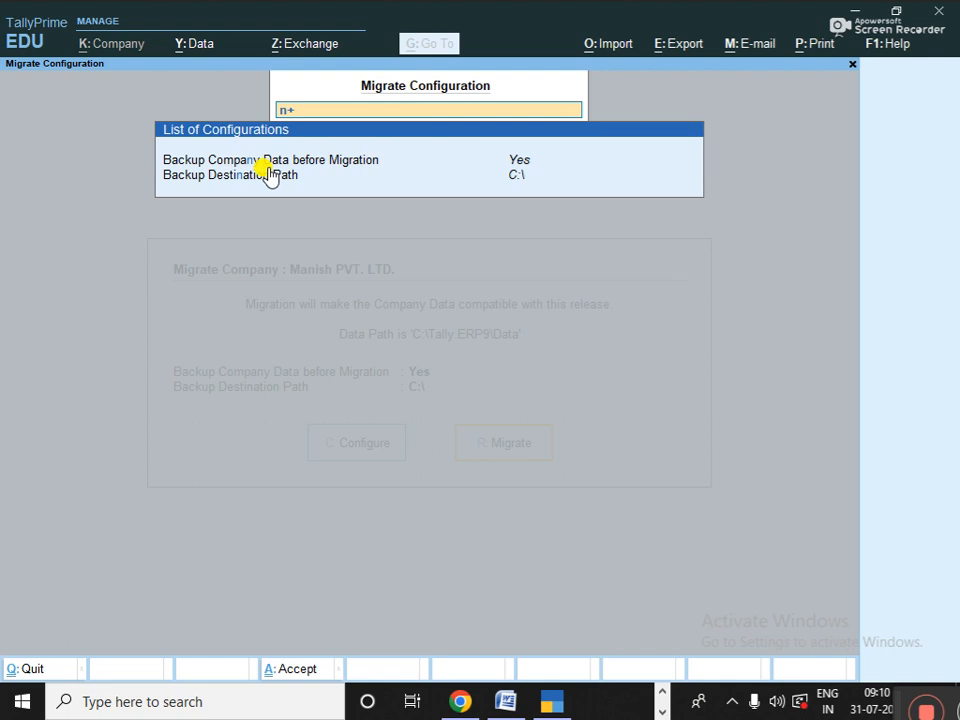
key(Down)
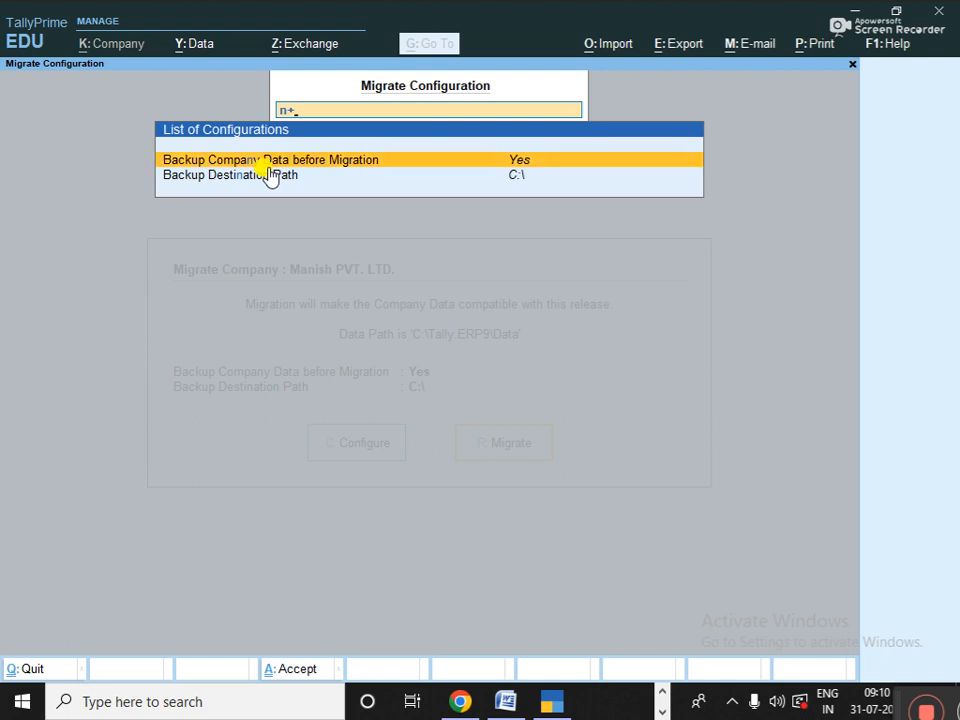
key(Return)
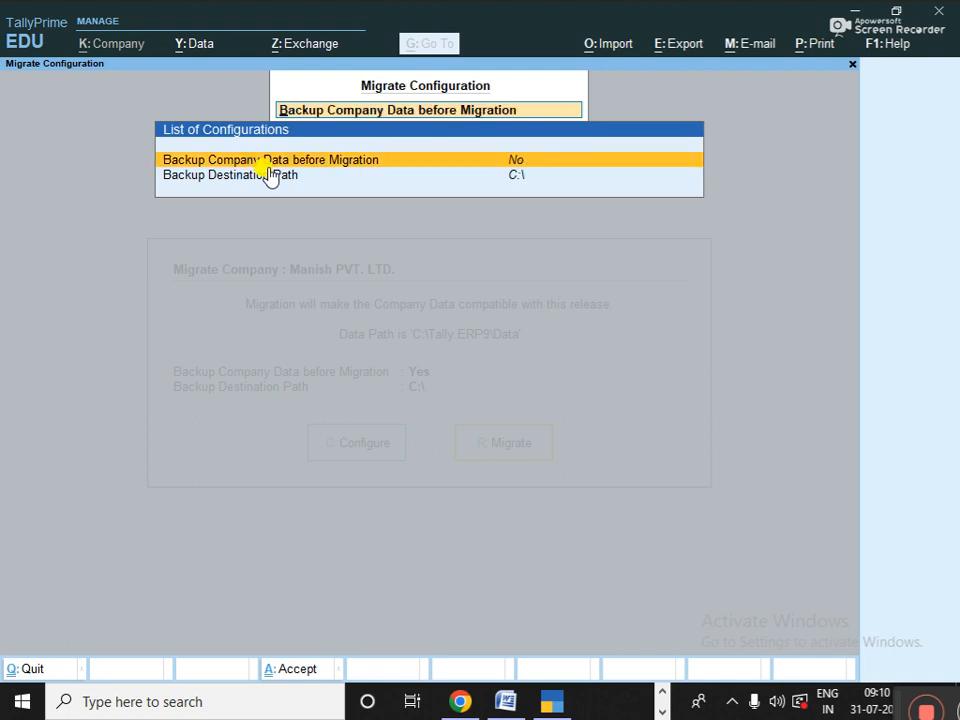
key(Return)
key(Return)
key(Return)
key(Return)
key(Escape)
key(Escape)
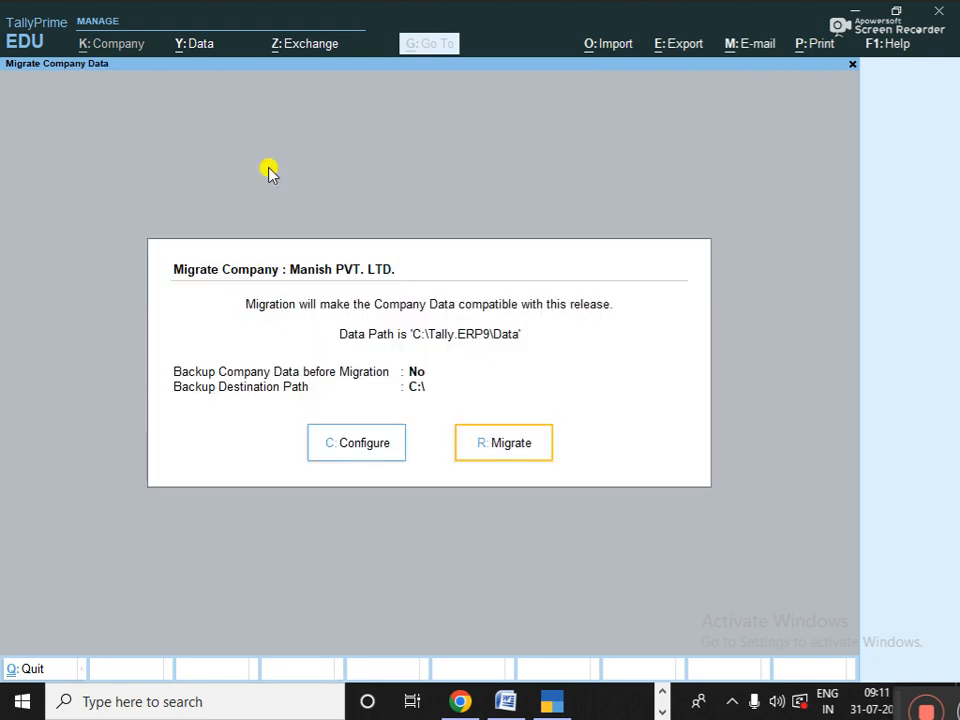
- Confirm the backup setting stays off and start migrating the company data
key(c)
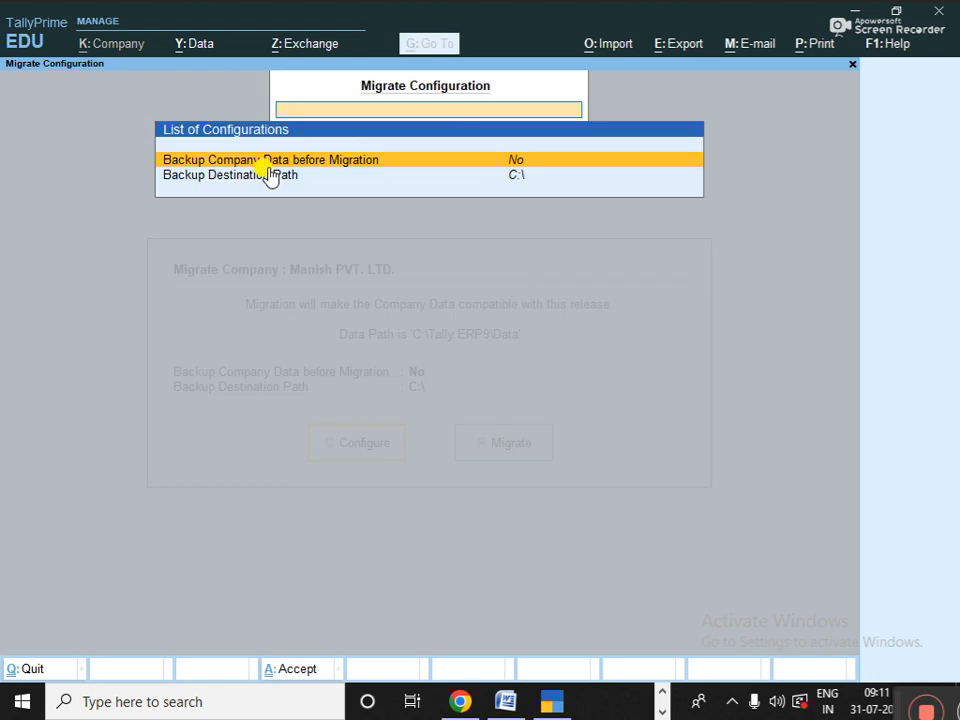
key(Return)
key(Return)
key(Escape)
key(Escape)
key(r)
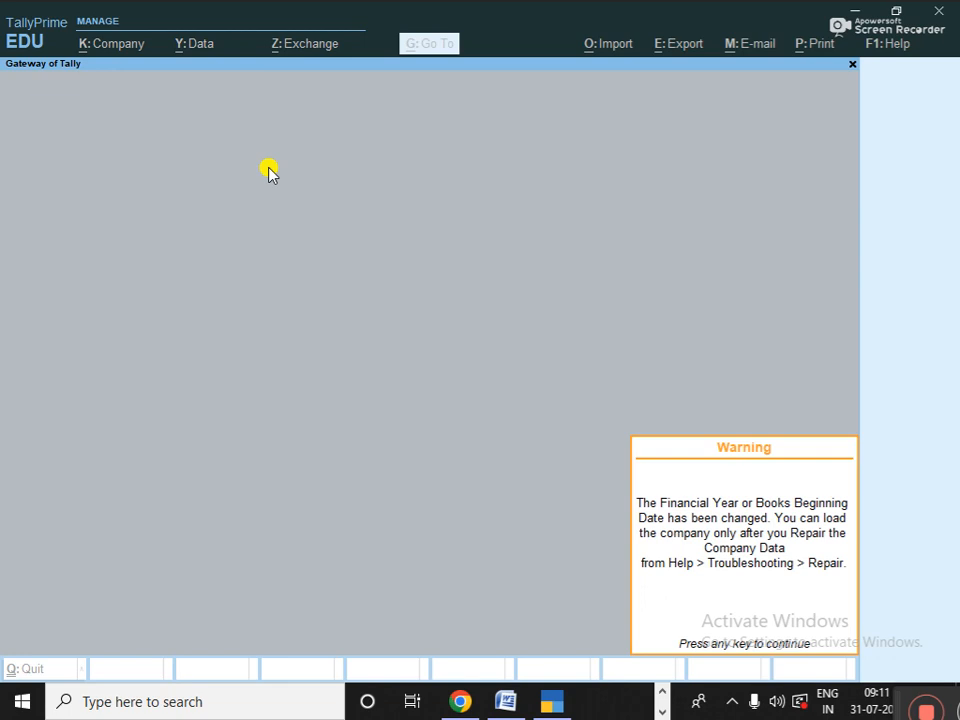
- Dismiss the repair warning and browse the Select Company list back up to Create Company
key(Return)
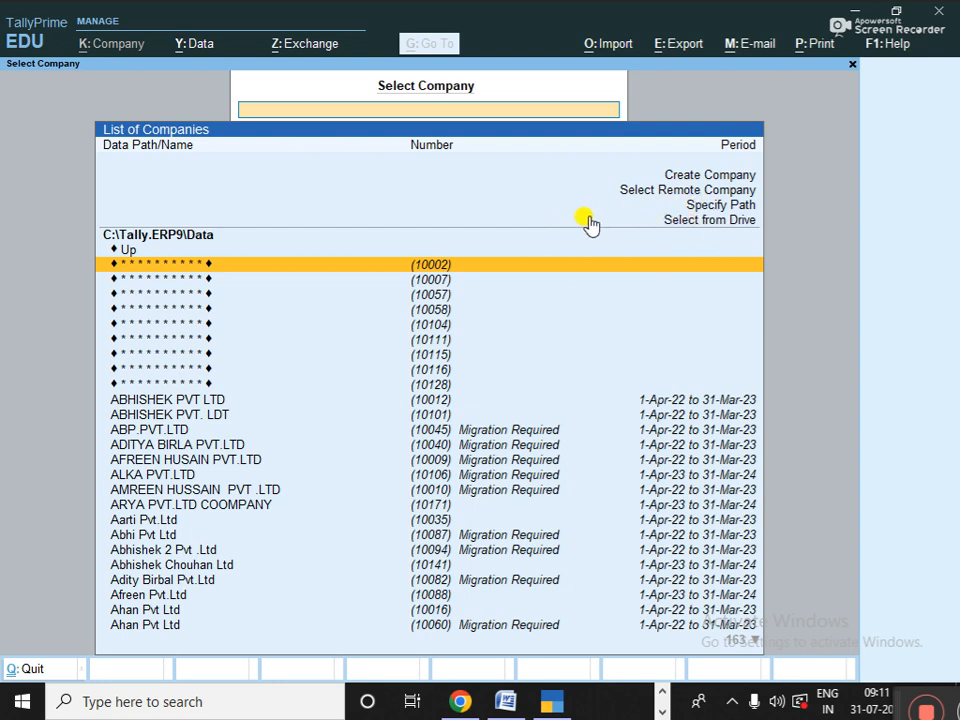
key(Down)
key(Down)
key(Down)
key(Down)
key(Down)
key(Down)
key(Down)
key(Down)
key(Down)
key(Down)
key(Down)
key(Down)
key(Down)
key(Down)
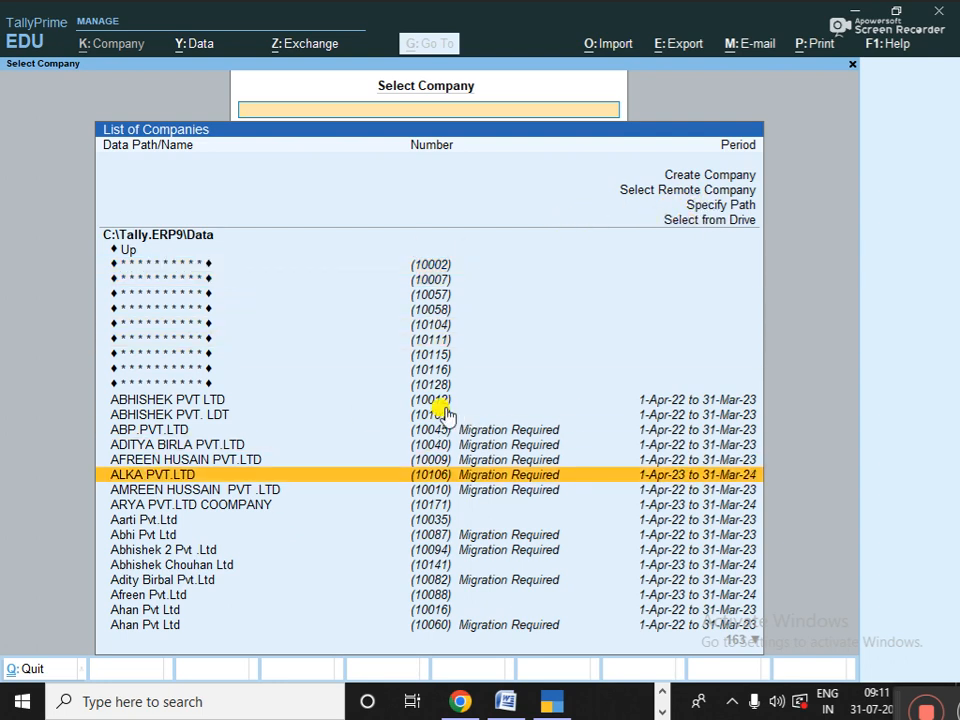
key(Down)
key(Down)
key(Down)
key(Down)
key(Down)
key(Down)
key(Down)
key(Down)
key(Down)
key(Down)
key(Down)
key(Down)
key(Down)
key(Down)
key(Down)
key(Down)
key(Down)
key(Down)
key(Down)
key(Down)
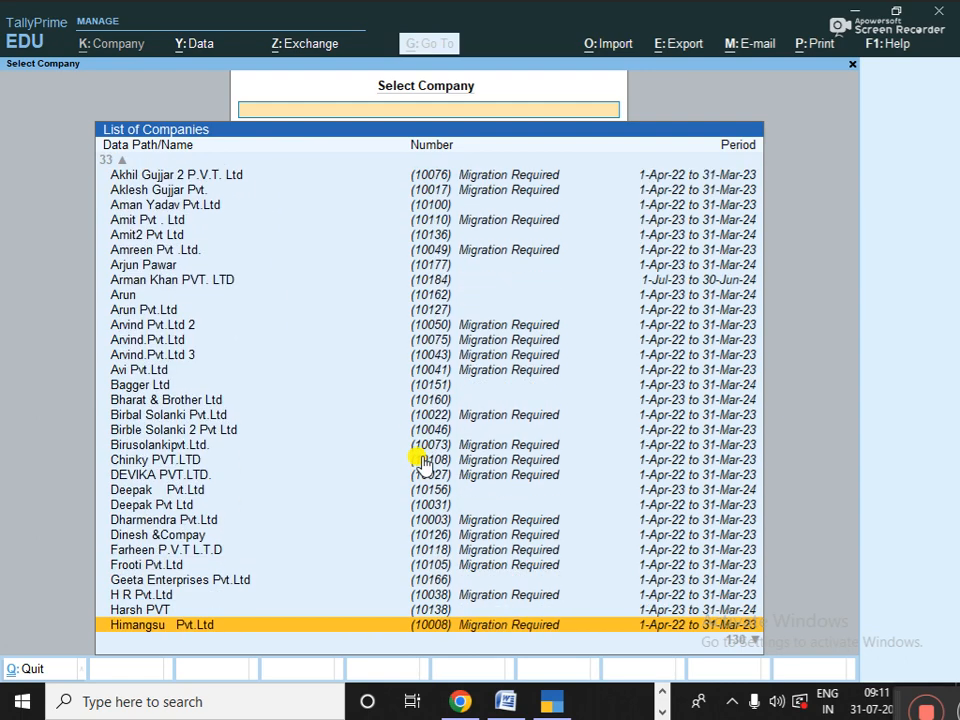
key(Down)
key(Down)
key(Down)
key(Down)
key(Down)
key(Down)
key(Down)
key(Down)
key(Down)
key(Down)
key(Down)
key(Down)
key(Down)
key(Down)
key(Down)
key(Down)
key(Down)
key(Down)
key(Down)
key(Down)
key(Up)
key(Up)
key(Up)
key(Up)
key(Up)
key(Up)
key(Up)
key(Up)
key(Up)
key(Up)
key(Up)
key(Up)
key(Up)
key(Up)
key(Up)
key(Up)
key(Up)
key(Up)
key(Up)
key(Up)
key(Up)
key(Up)
key(Up)
key(Up)
key(Up)
key(Up)
key(Up)
key(Up)
key(Up)
key(Up)
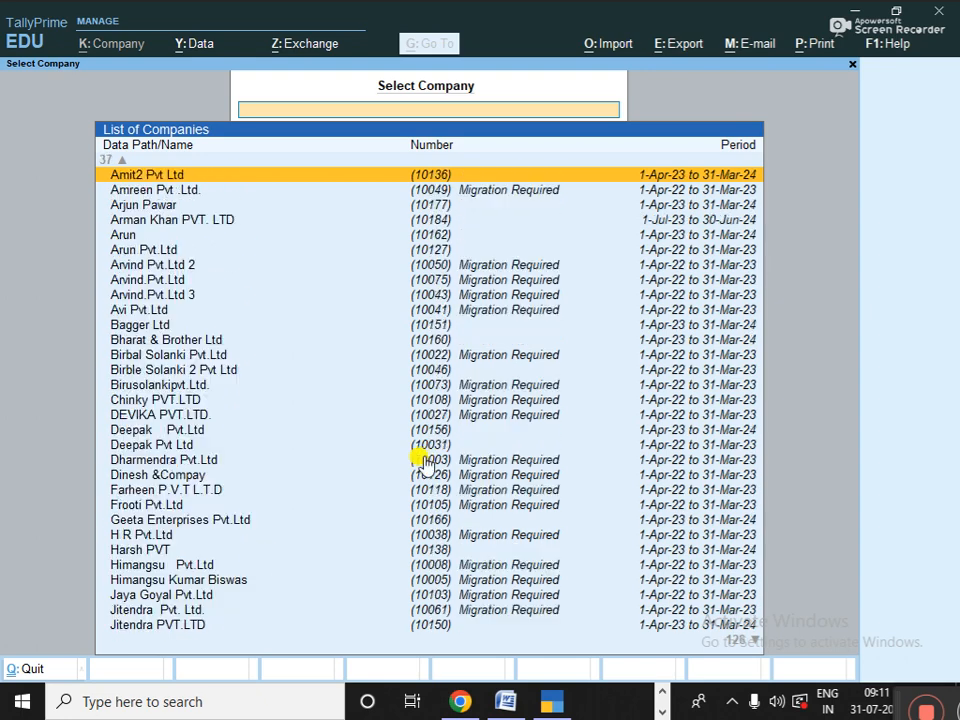
key(Up)
key(Up)
key(Up)
key(Up)
key(Up)
key(Up)
key(Up)
key(Up)
key(Up)
key(Up)
key(Up)
key(Up)
key(Up)
key(Up)
key(Up)
key(Up)
key(Up)
key(Up)
key(Up)
key(Up)
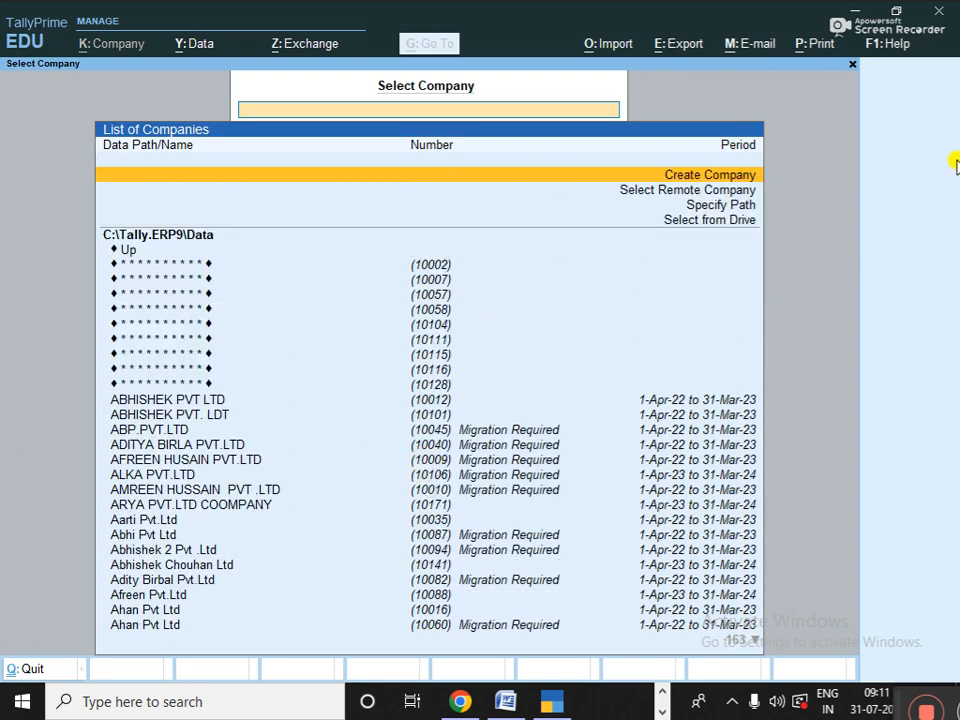
key(Down)
key(Up)
- Enter the company name 'Rani & Compant Pvt.Ltd' so the mailing name copies it
key(Down)
key(Up)
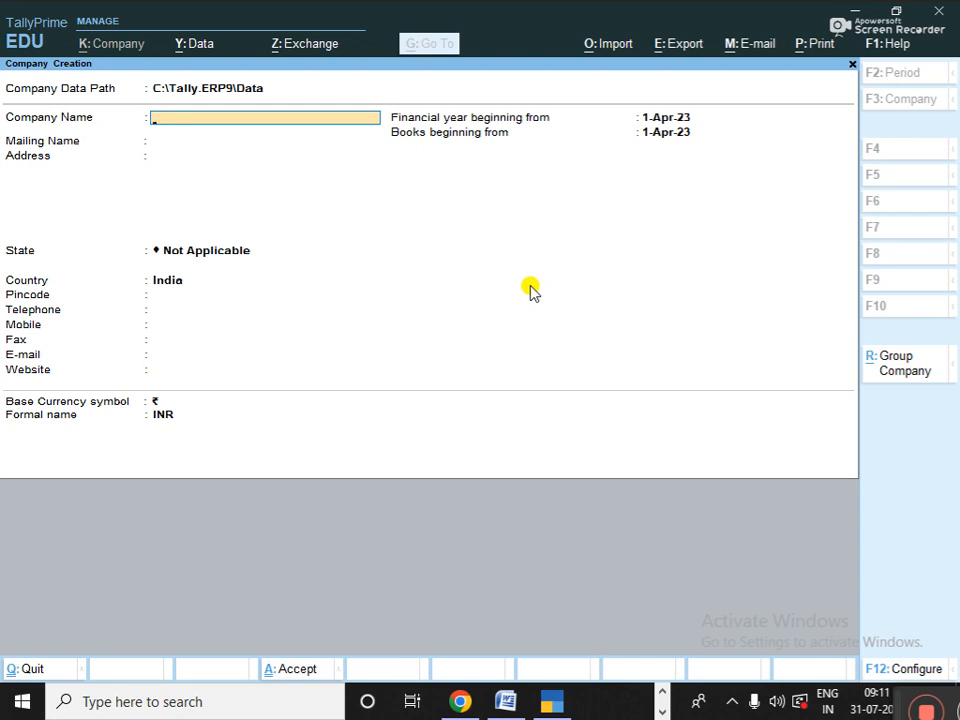
text(Rani & Compant)
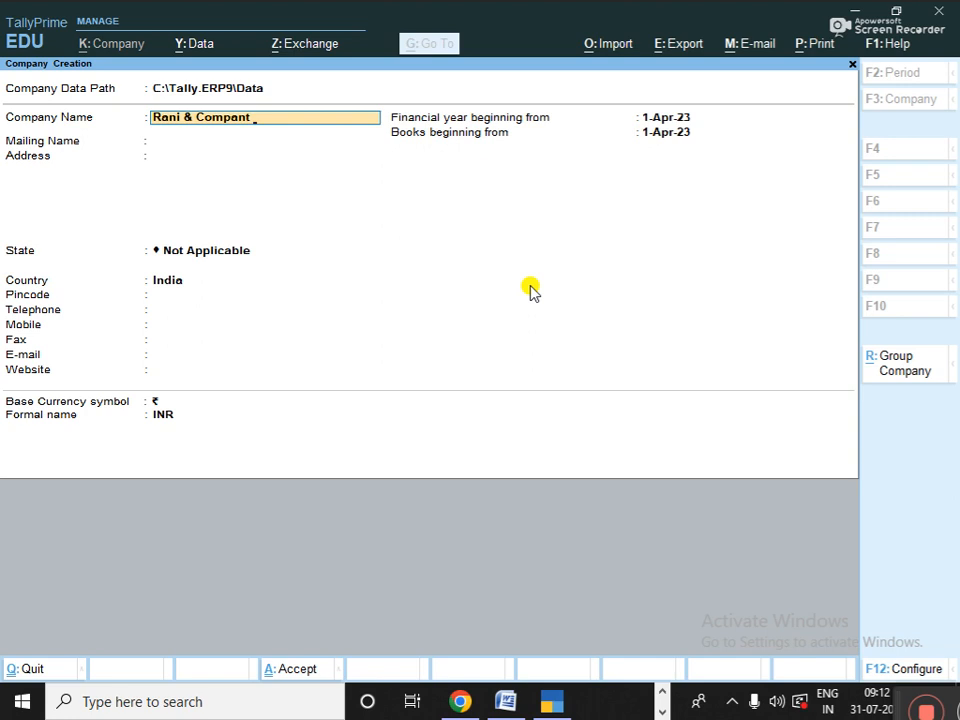
text(Pvt.Ltd)
key(Return)
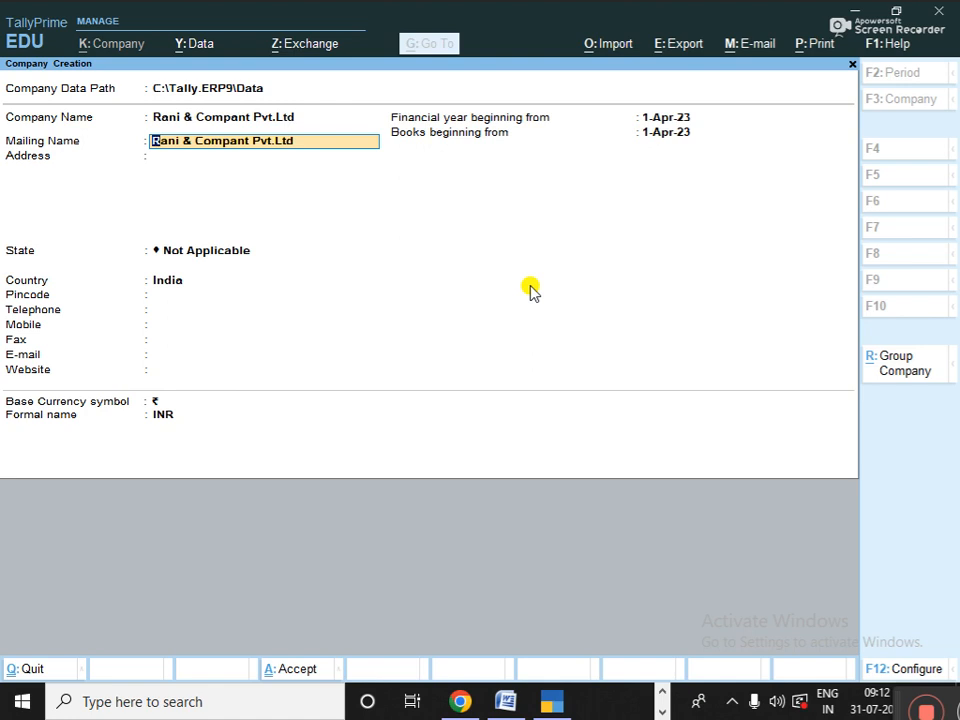
key(Return)
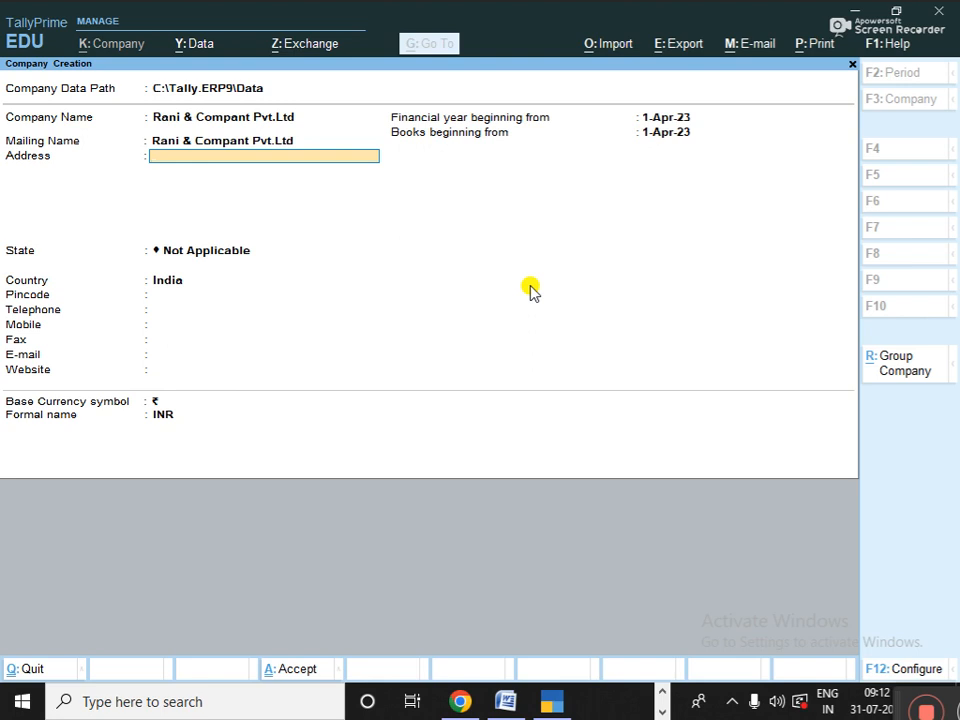
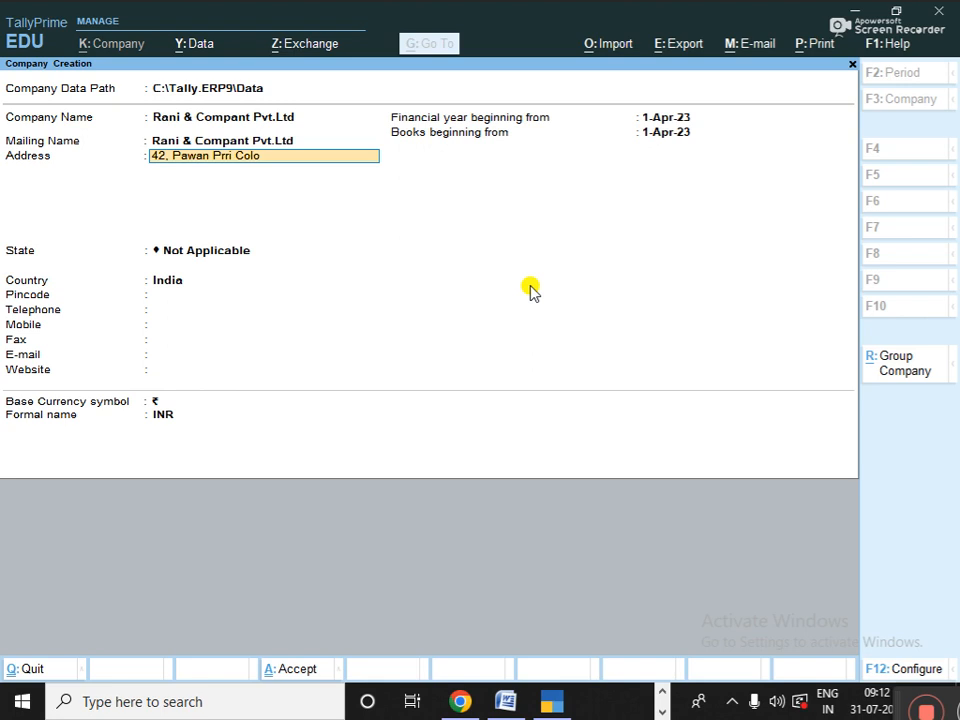
- Fill in both lines of the company's postal address and move on to the state list
key(Return)
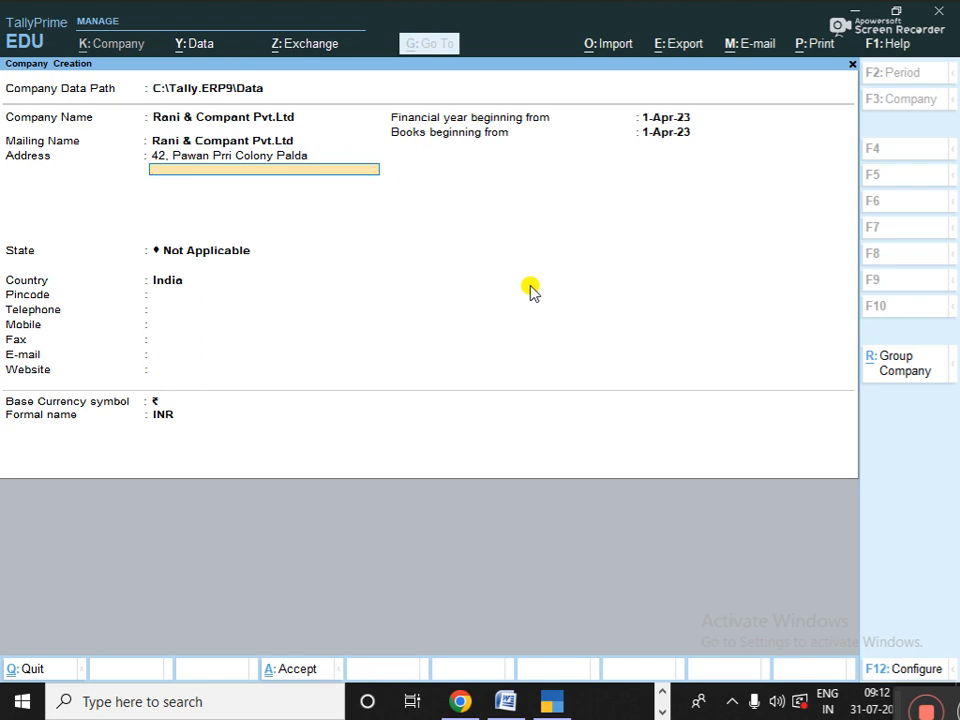
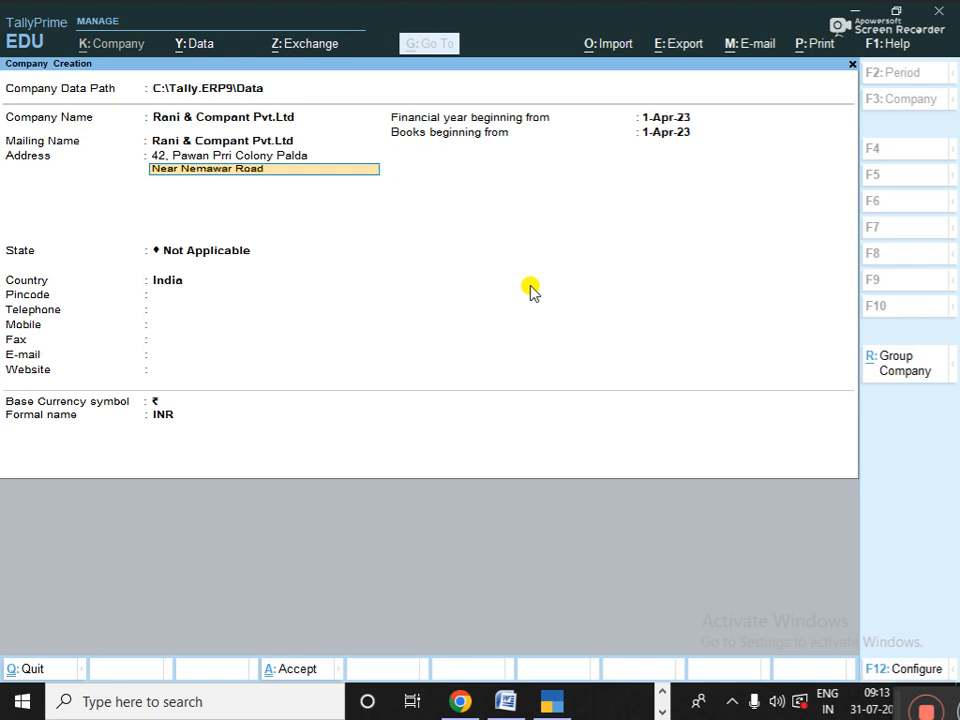
key(Return)
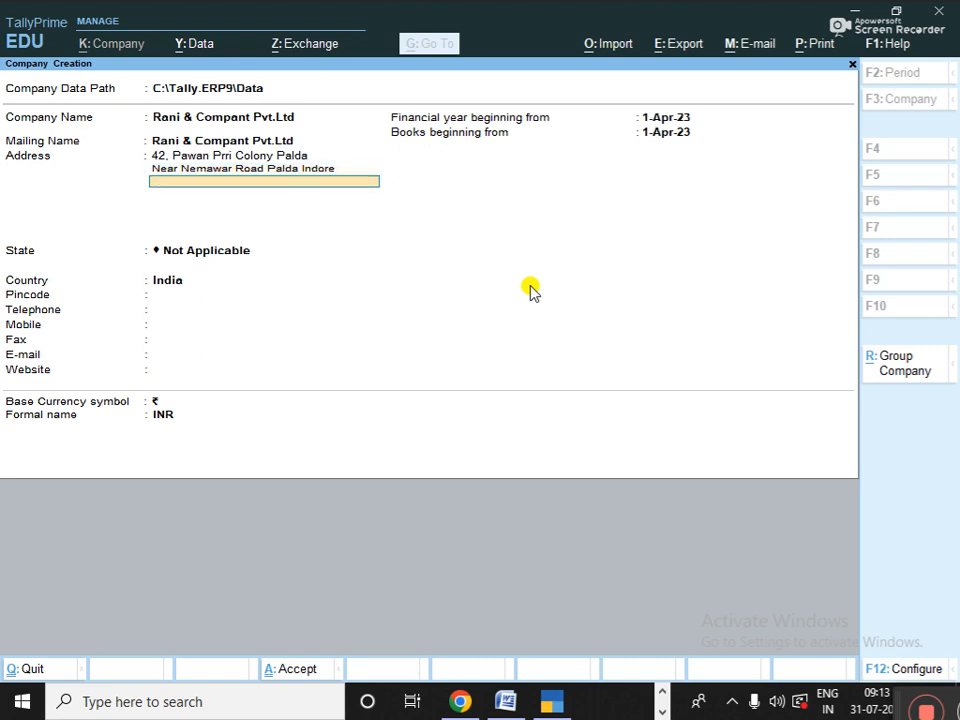
key(Return)
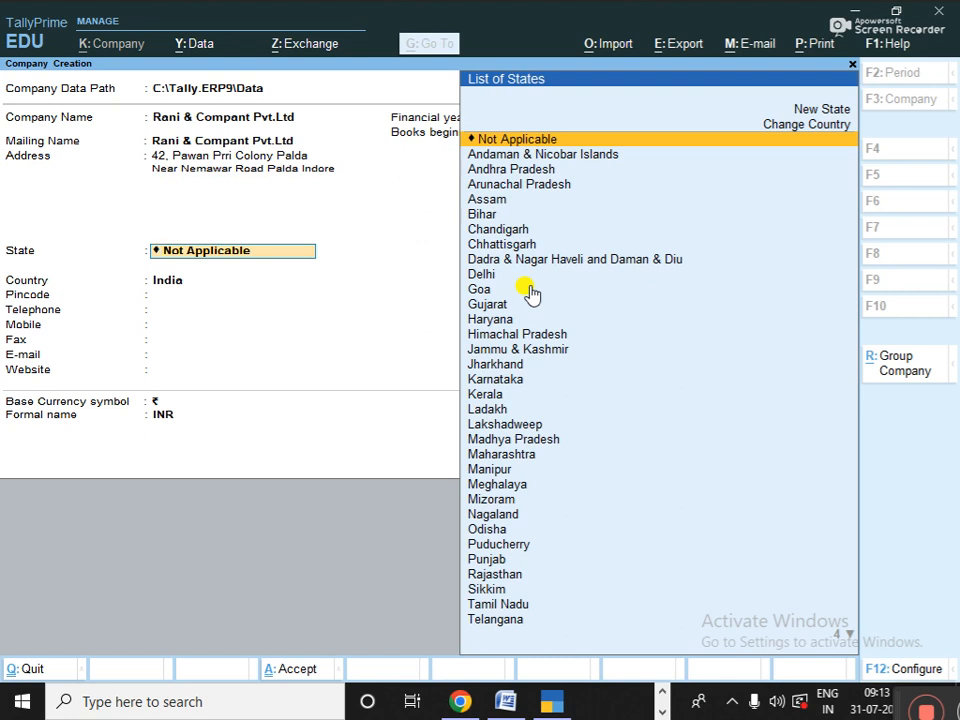
- Set the state to Madhya Pradesh and enter pincode, telephone and mobile, leaving fax blank
text(M)
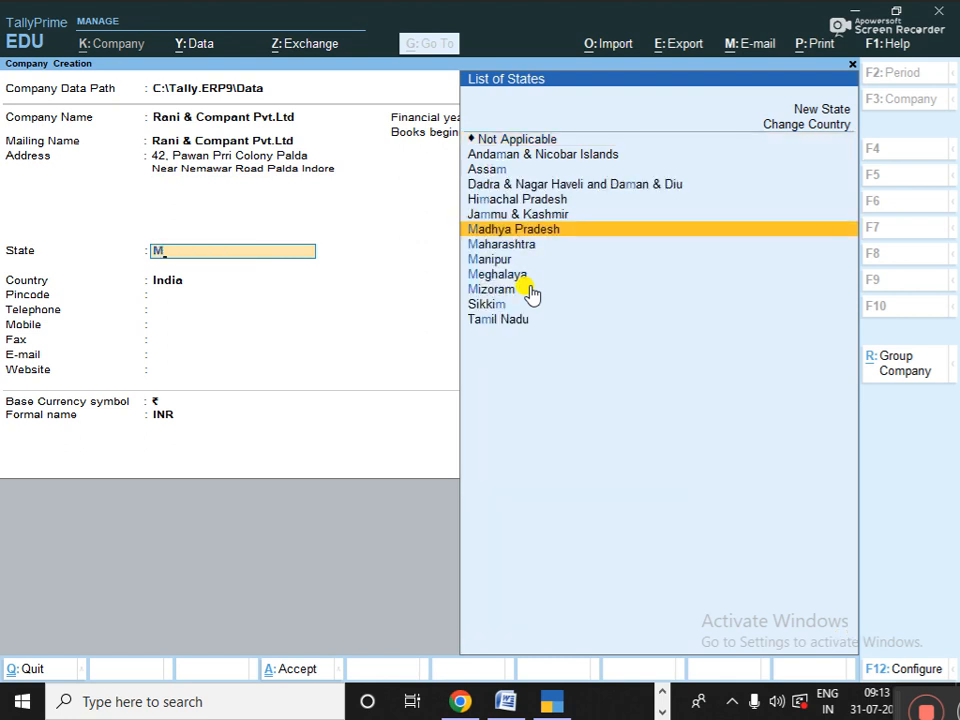
key(Return)
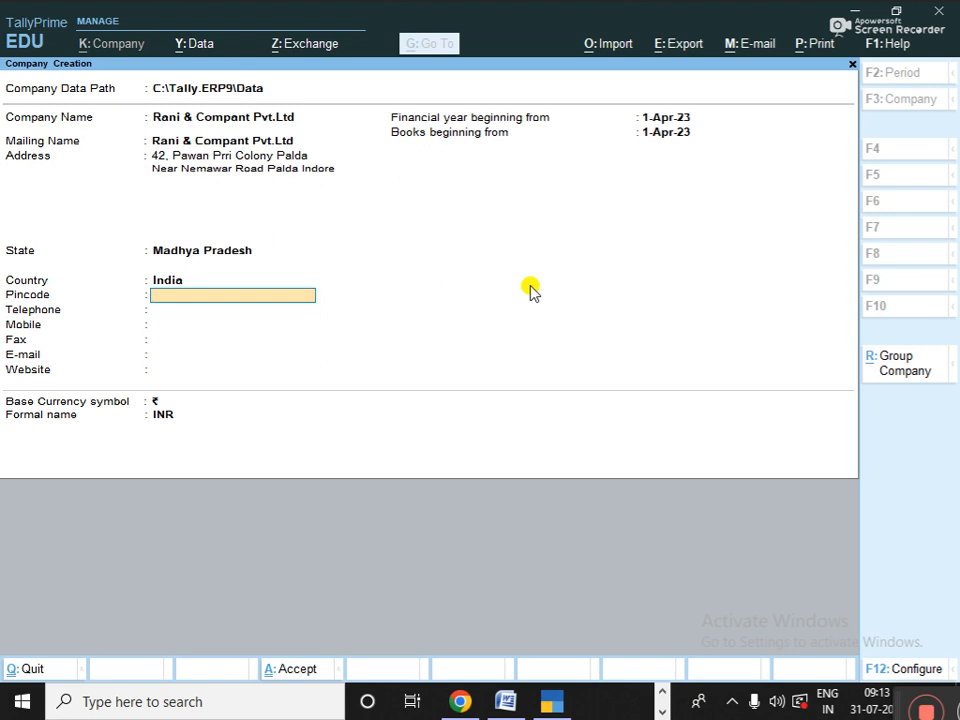
text(452001)
key(Return)
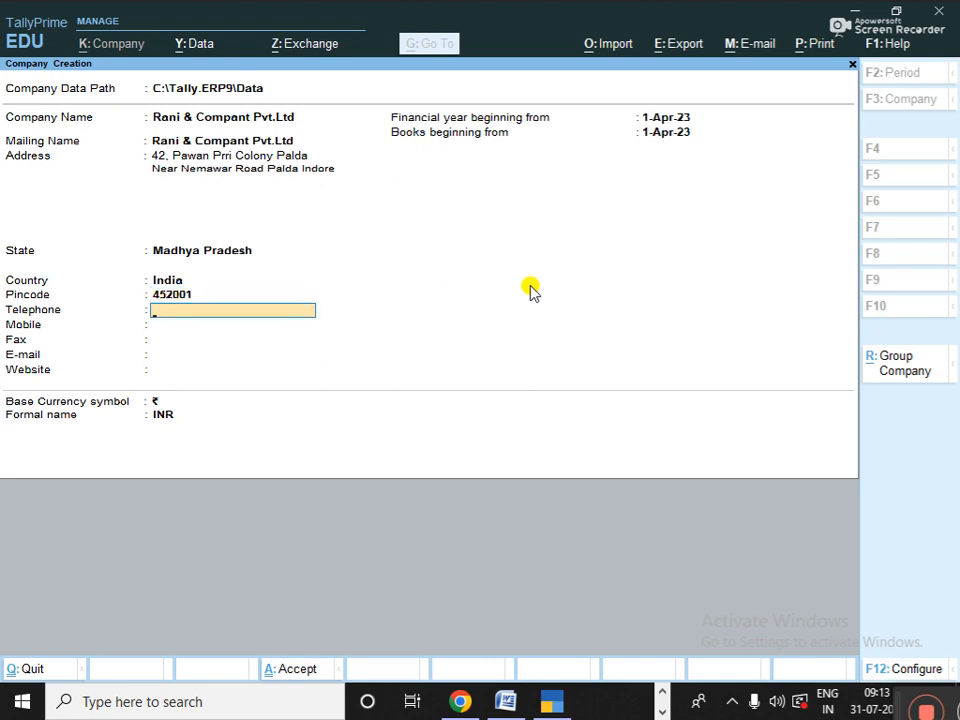
key(Return)
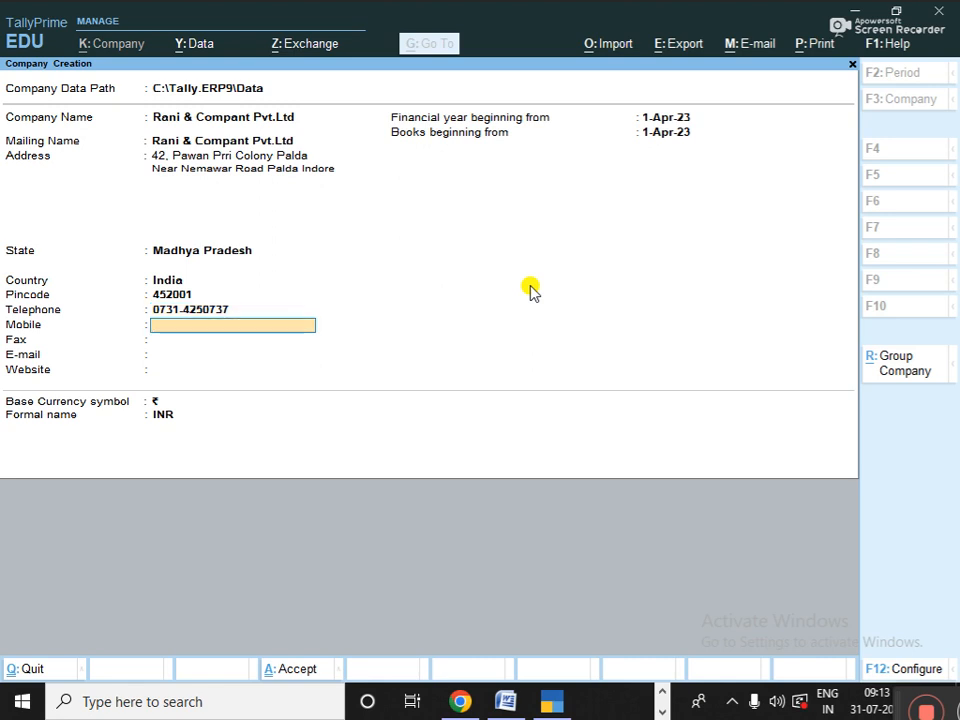
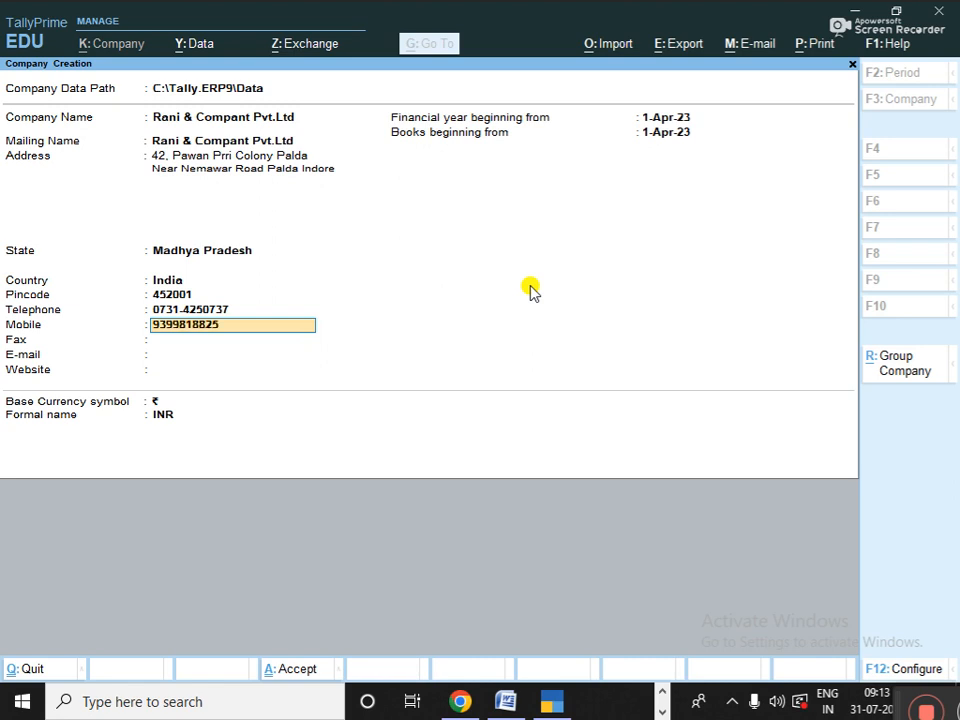
key(Return)
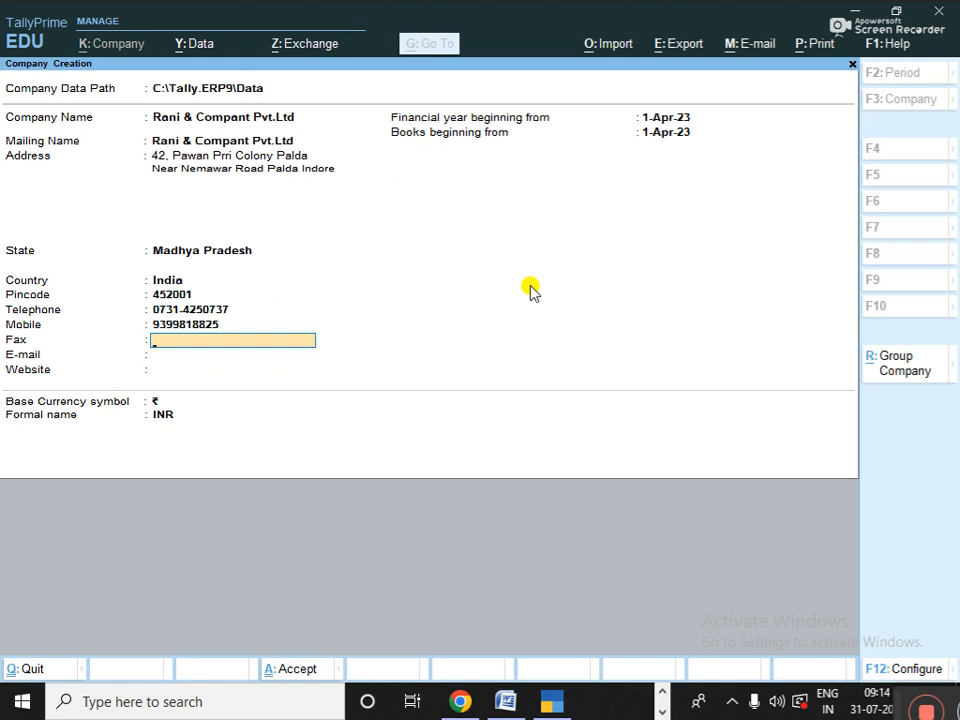
key(Return)
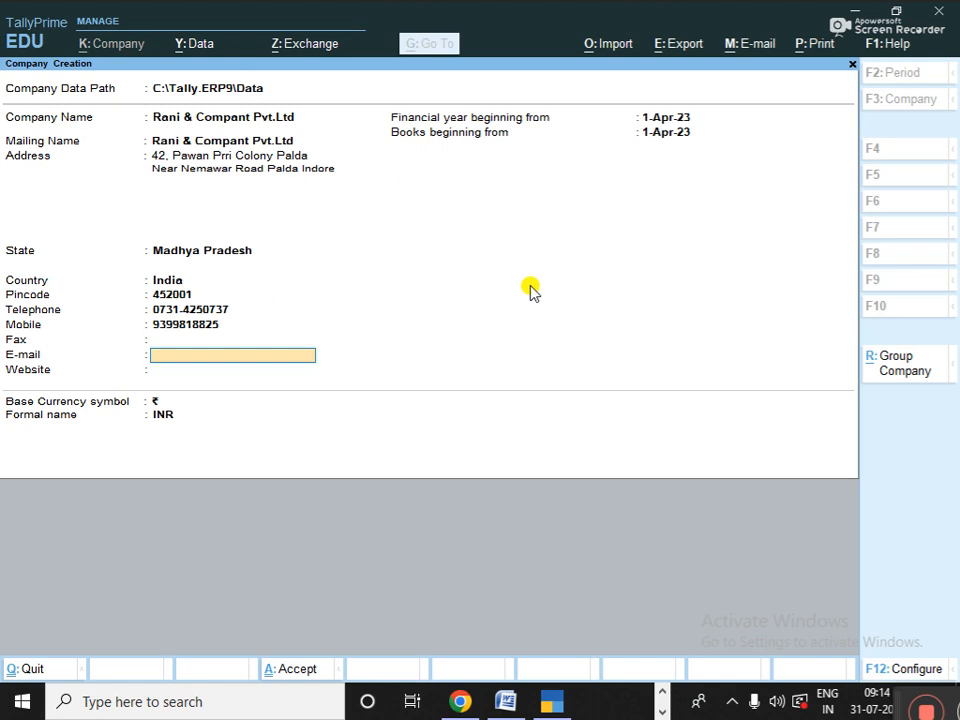
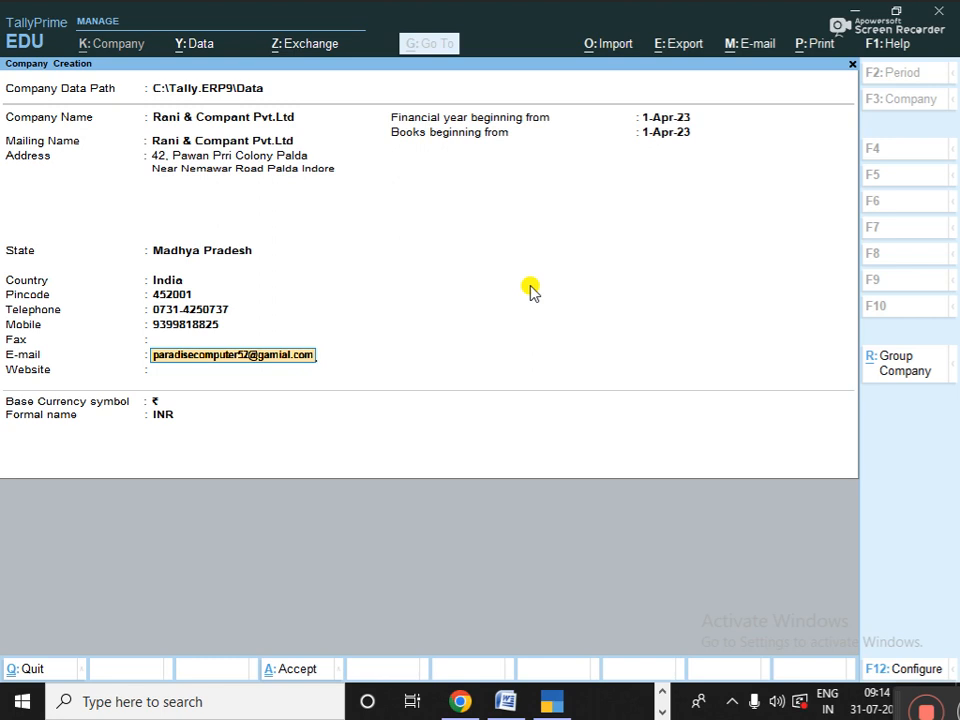
- Enter the company's e-mail address, fixing typos, and set the website to 'www'
key(Return)
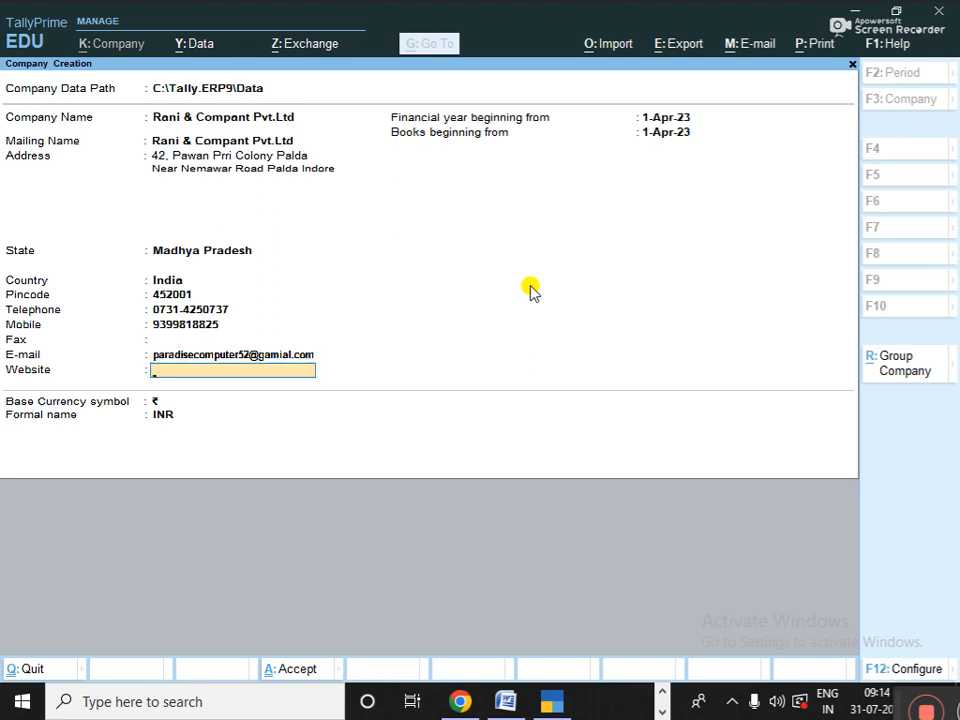
text(www)
key(Return)
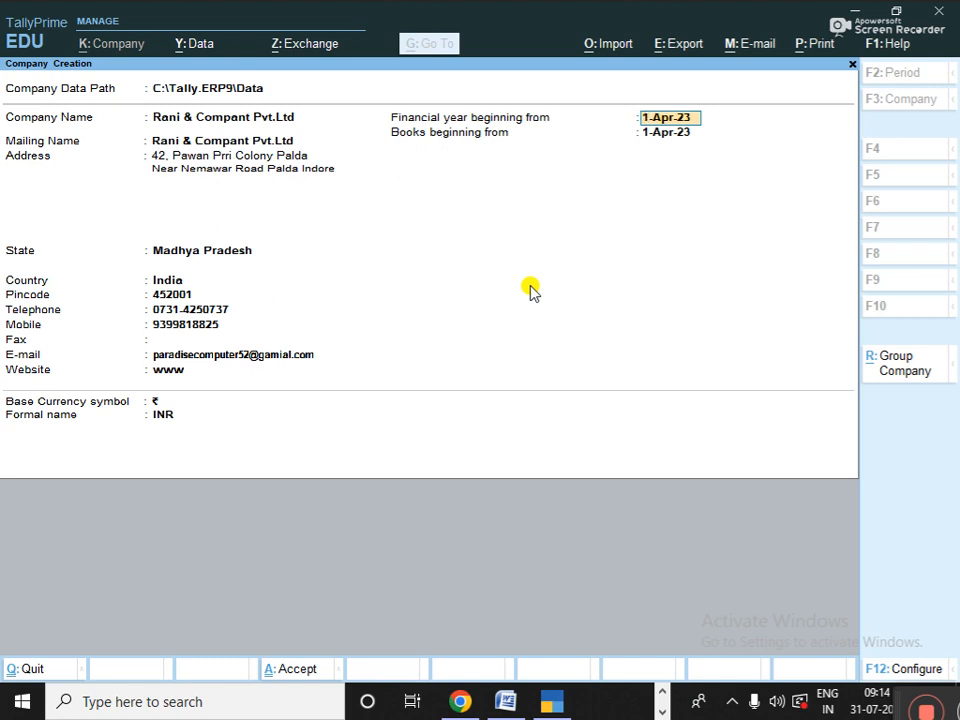
- Keep the 1-Apr-23 financial year, start books from 1-Aug-23, and accept the company
key(Return)
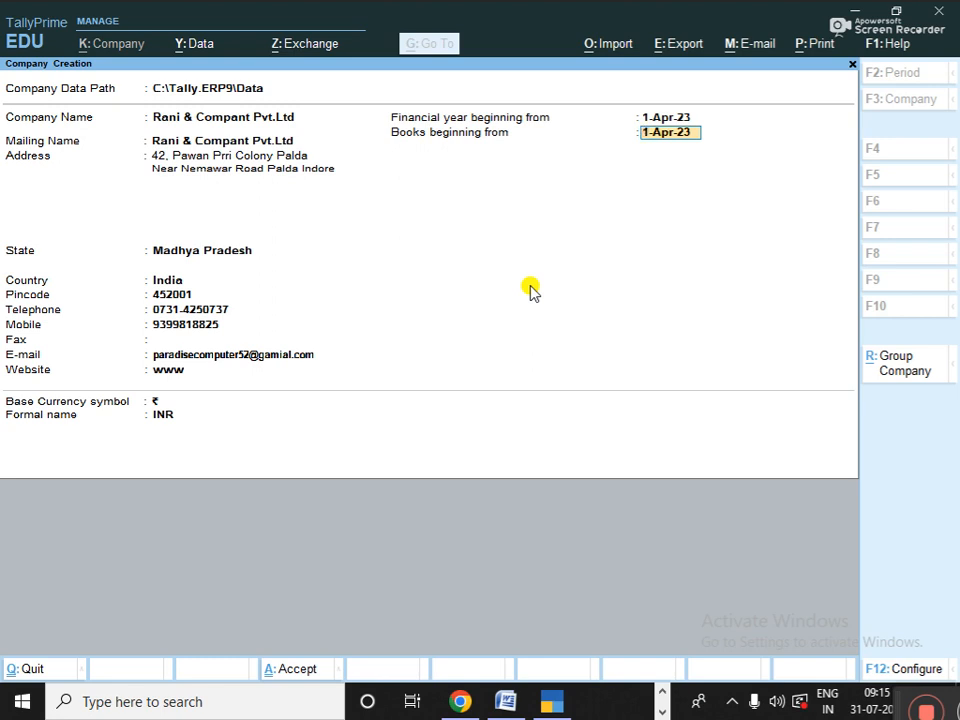
text(1)
text(-8)
key(Return)
key(Return)
key(Return)
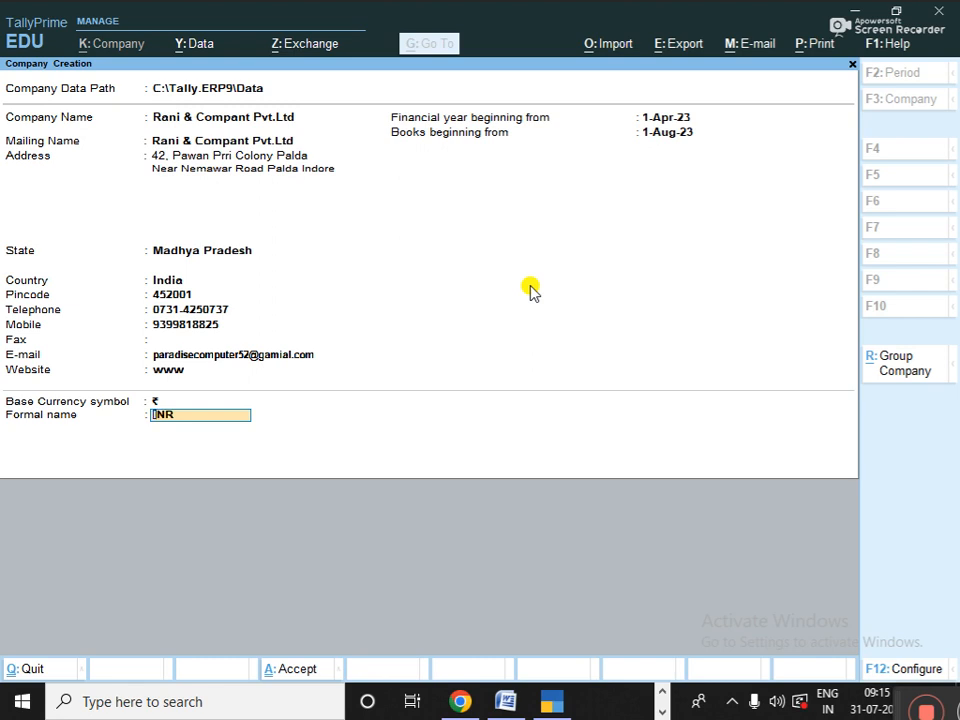
key(Return)
key(Return)
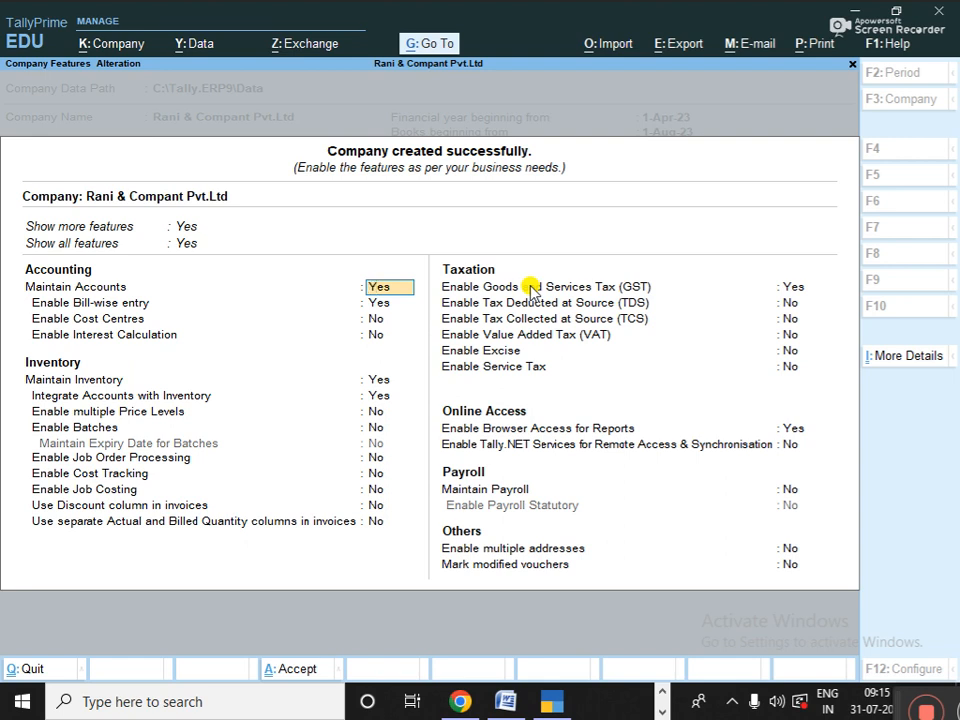
- Enable GST, accept default GST details with e-Way Bill from 1-Aug-23, and confirm features
key(Return)
key(Return)
key(Return)
key(Return)
key(Return)
key(Return)
key(Return)
key(Return)
key(Return)
key(Return)
key(Return)
key(Return)
key(Return)
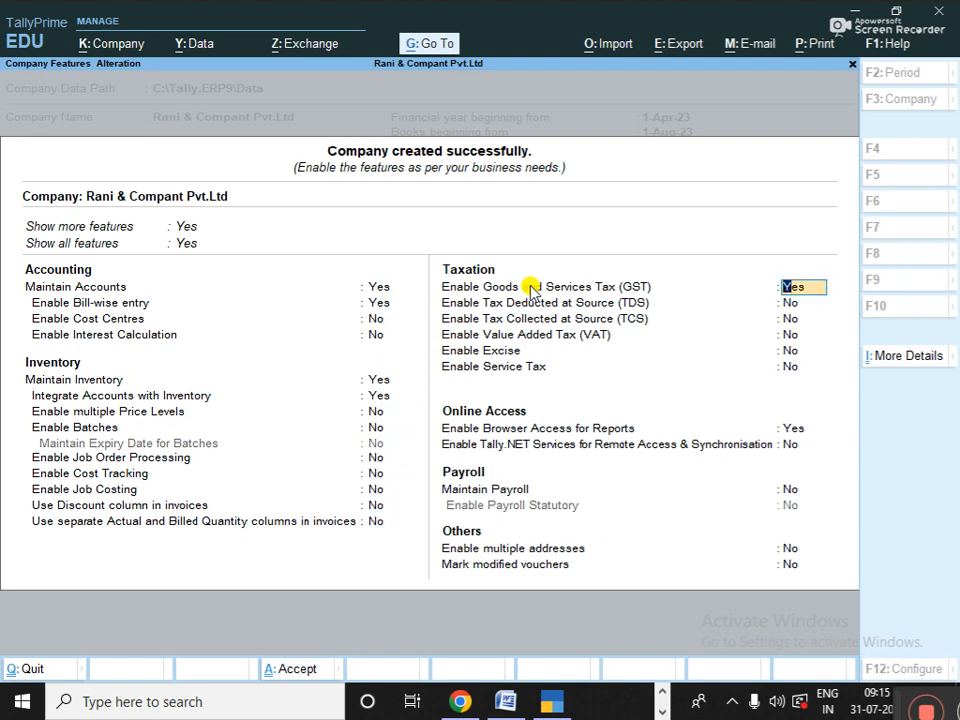
key(Return)
key(Return)
key(Return)
key(Return)
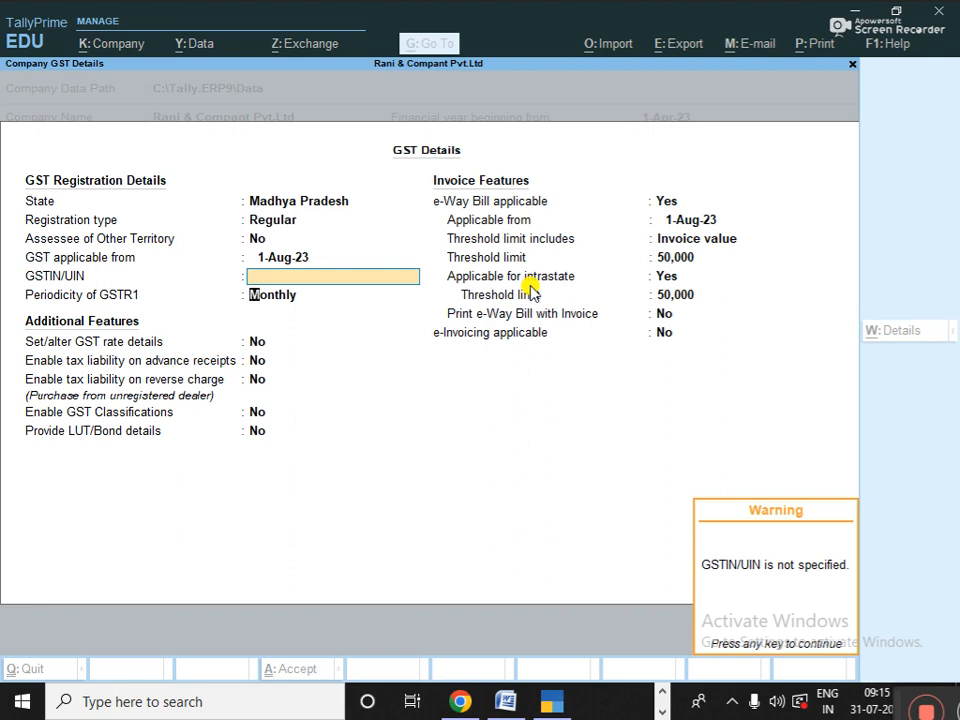
key(Return)
key(Return)
key(Return)
key(Return)
key(Return)
key(Return)
key(Return)
key(Return)
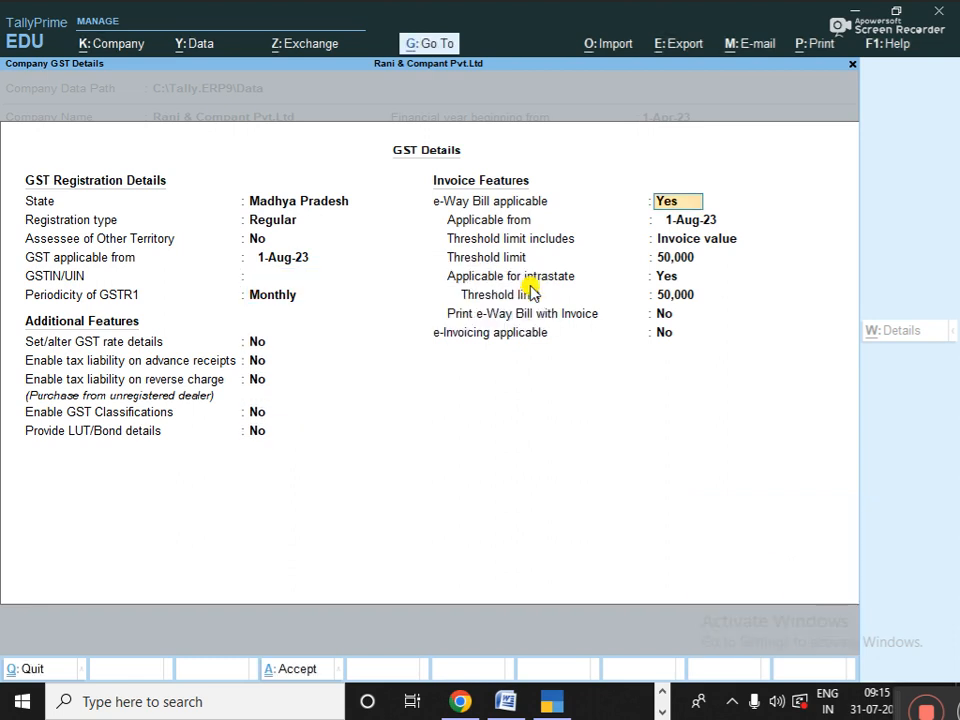
key(Return)
key(Return)
key(Return)
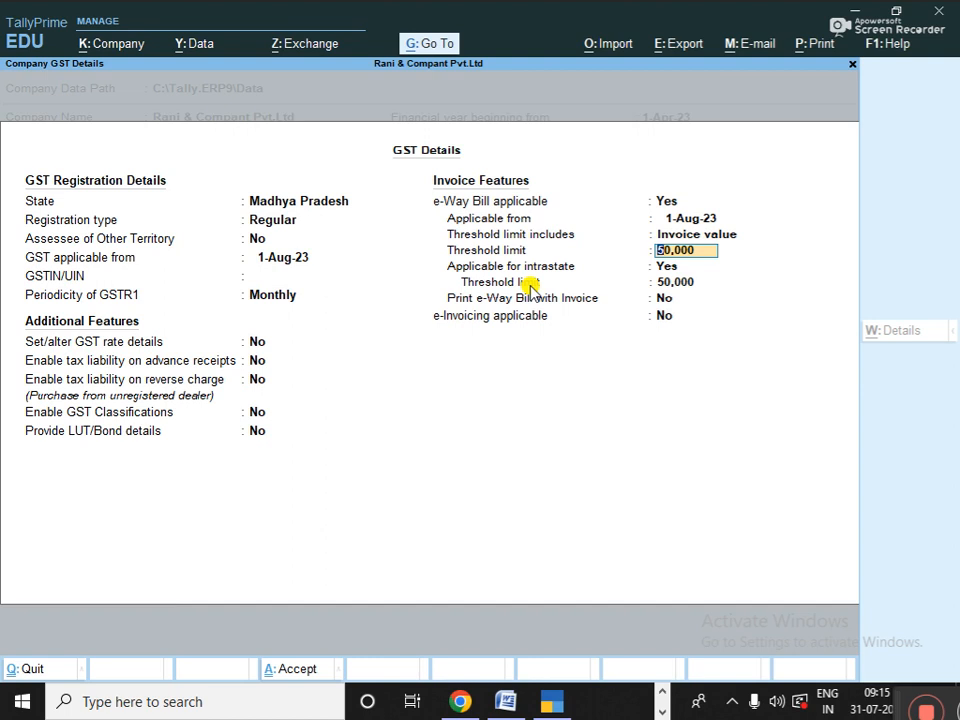
key(Return)
key(Return)
key(Return)
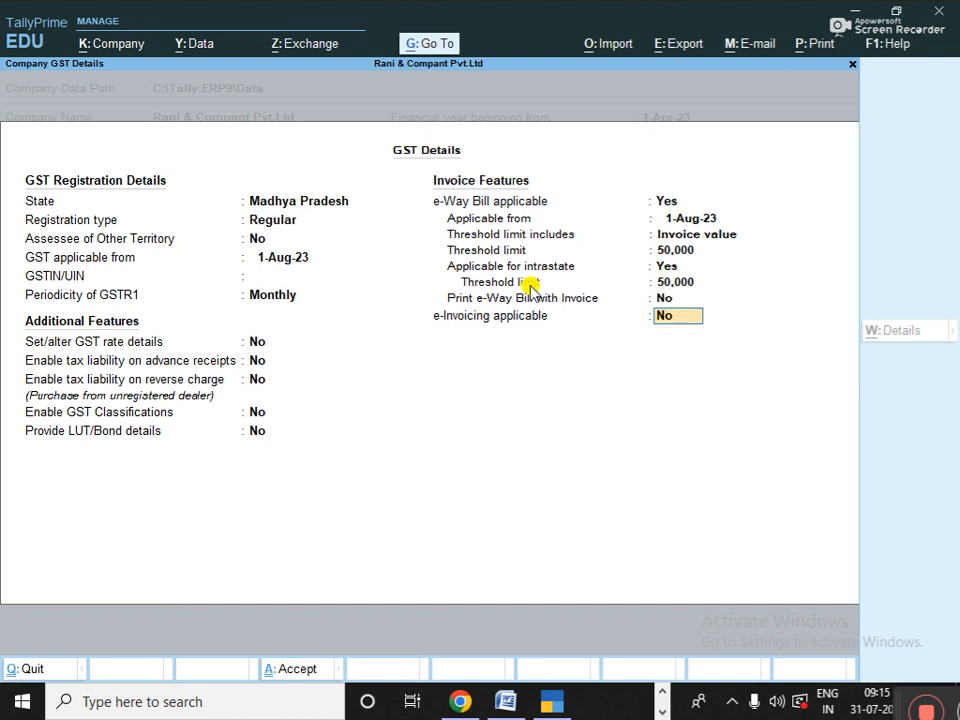
key(Return)
key(Return)
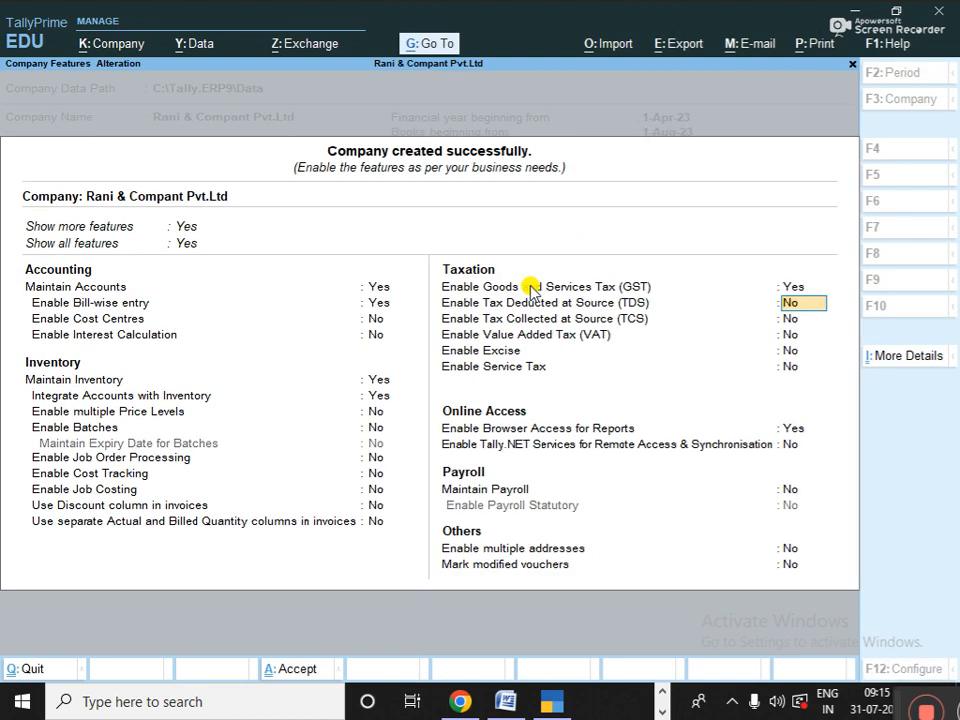
key(Return)
key(Return)
key(Return)
key(Return)
key(Return)
key(Return)
key(Return)
key(Return)
key(Return)
key(Return)
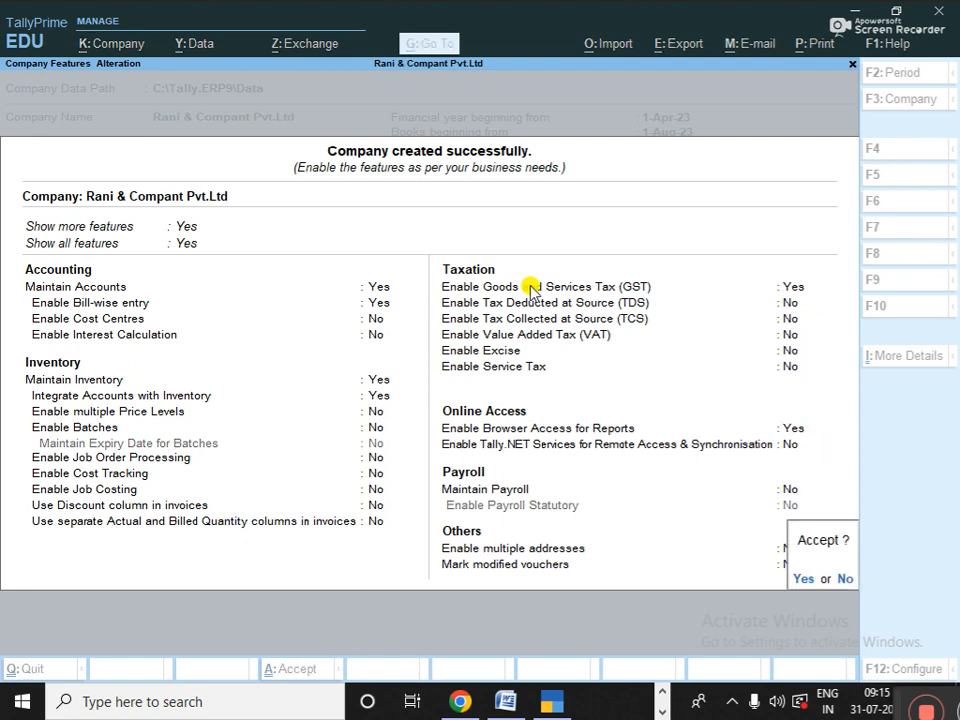
key(Return)
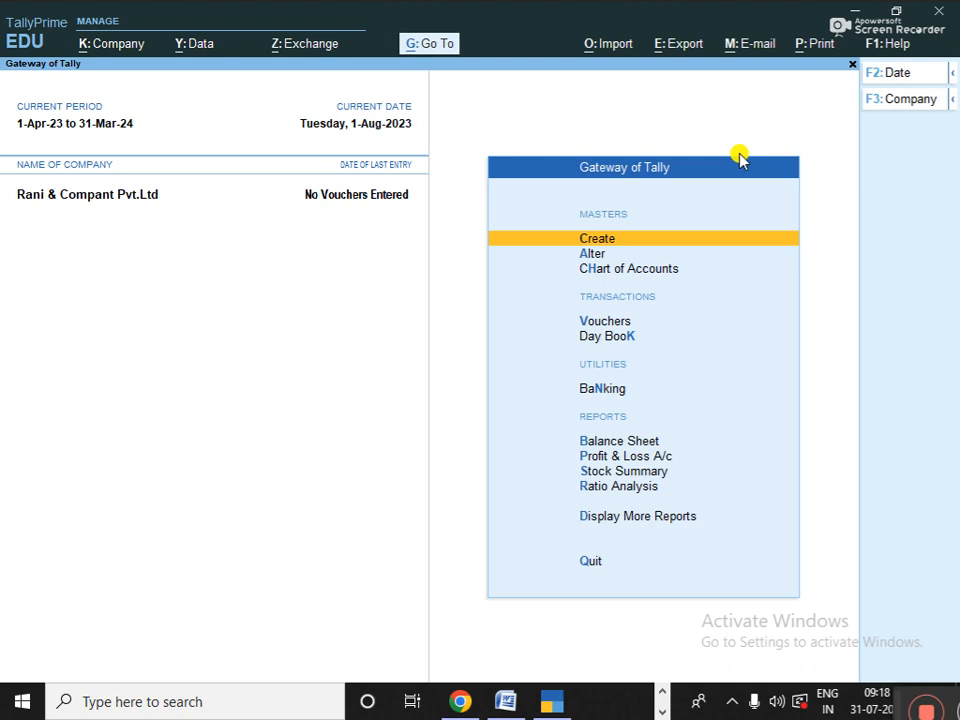
- Choose Godown from Master Creation's List of Masters
key(Return)
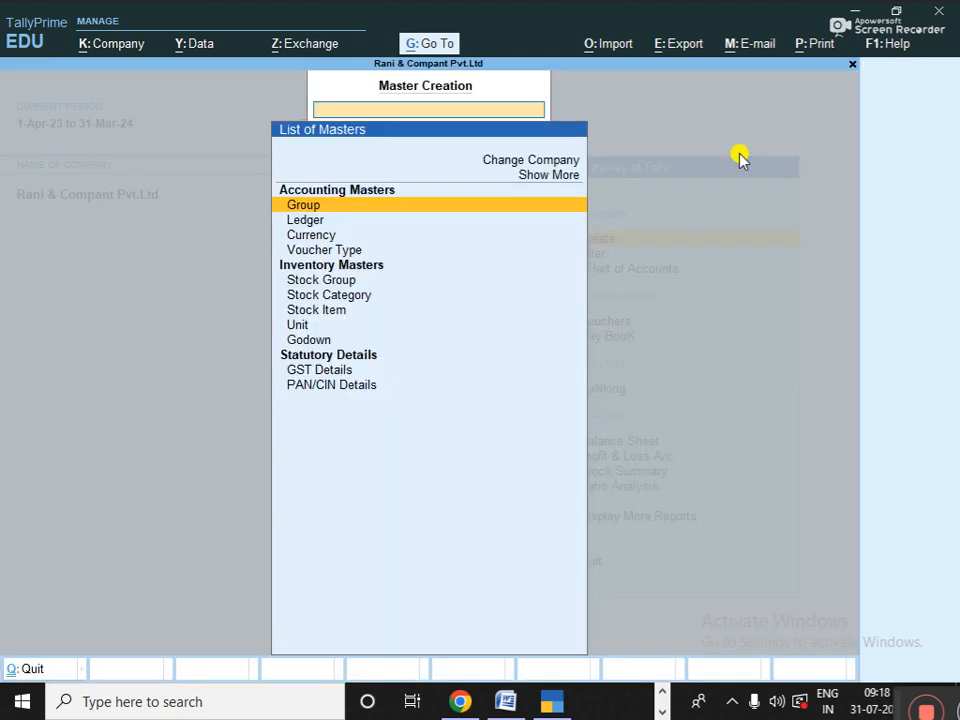
key(Down)
key(Down)
key(Down)
key(Down)
key(Down)
key(Down)
key(Down)
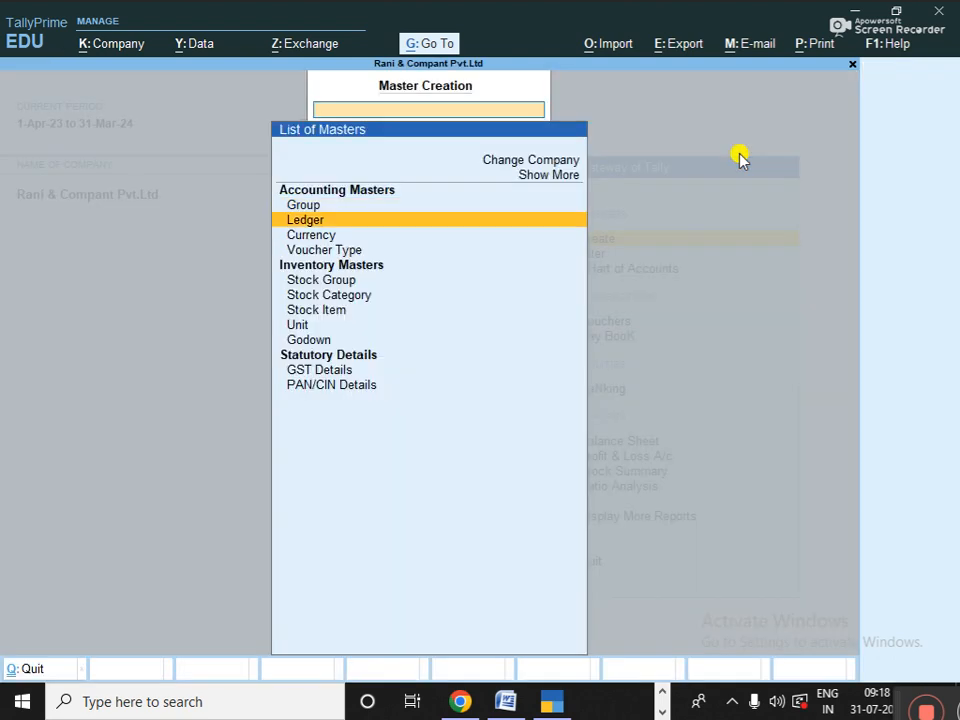
key(Down)
key(Down)
key(Down)
key(Down)
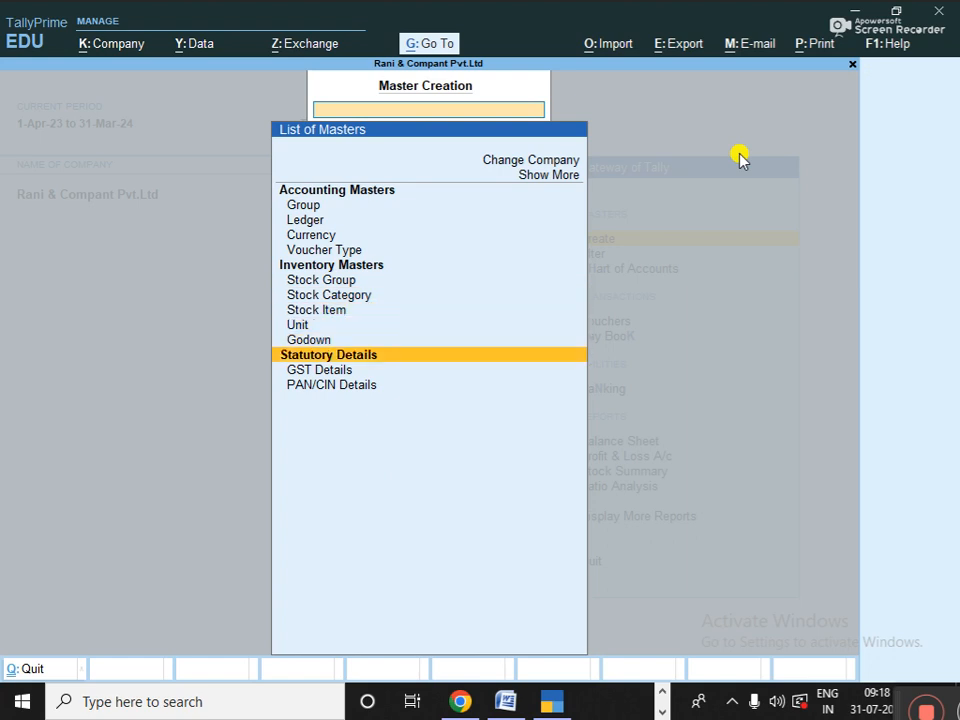
key(Up)
key(Up)
key(Up)
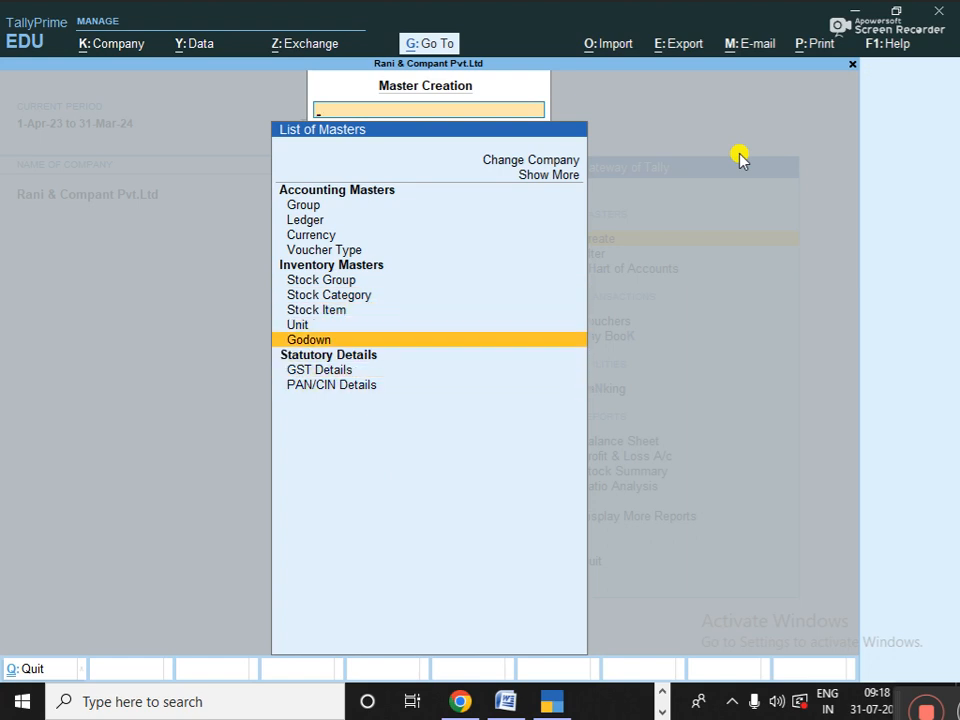
key(Return)
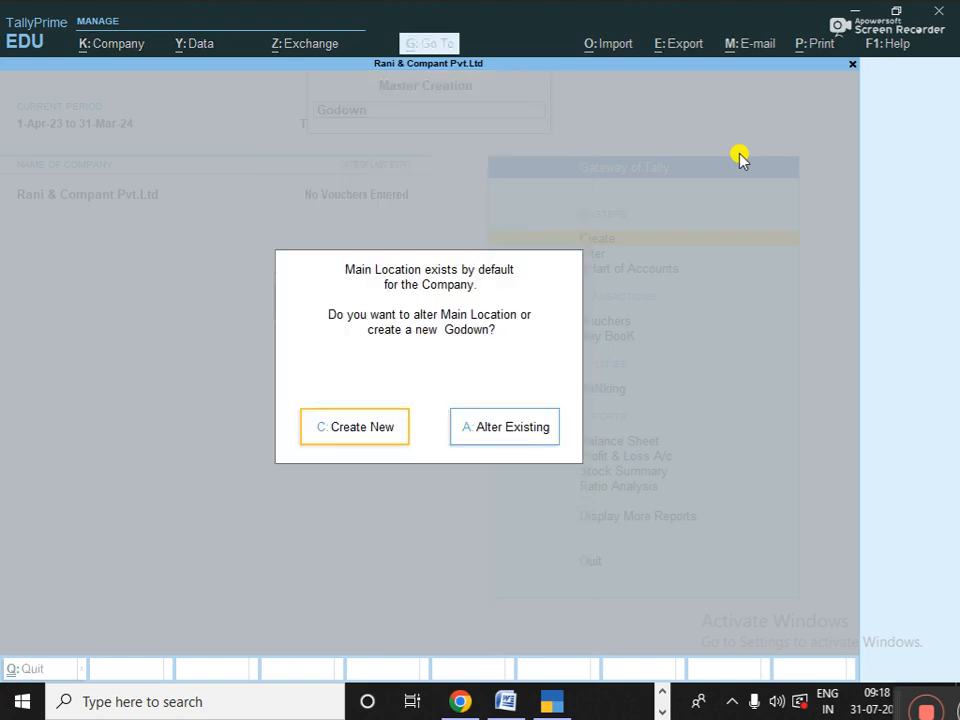
- Create the godowns 'By Pass' and 'Vijay Nagar', each under Primary
key(c)
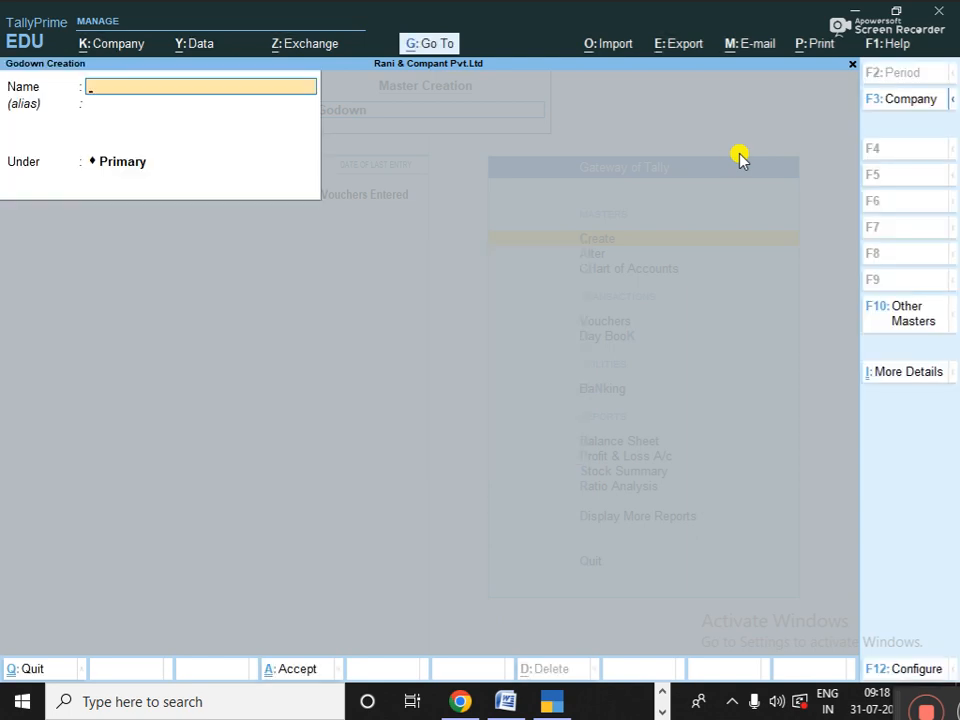
text(By Pass)
key(Return)
key(Return)
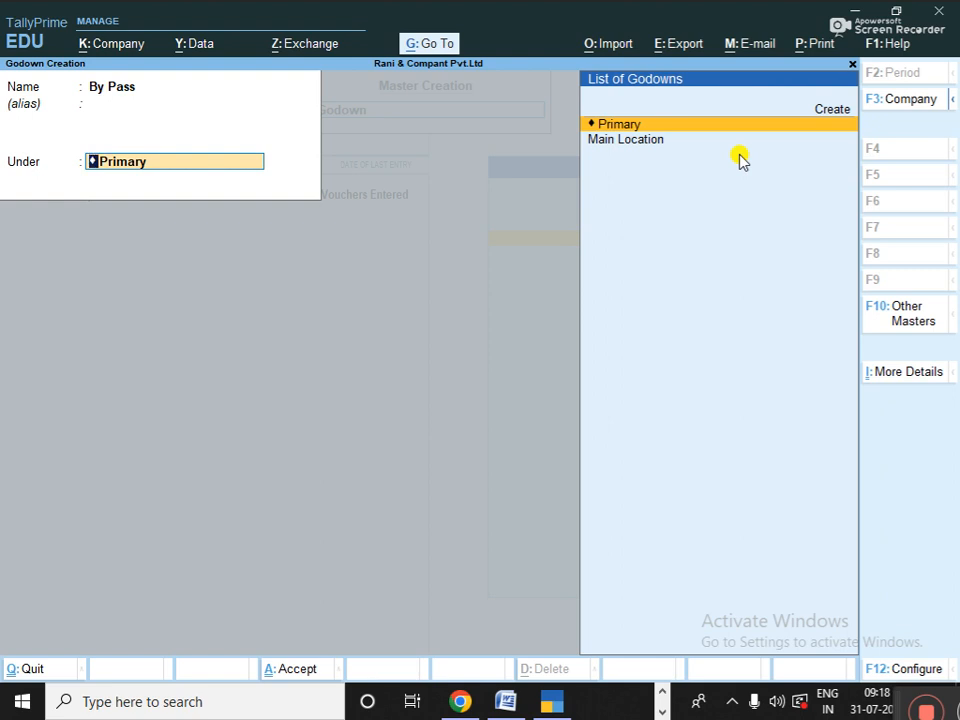
key(Return)
key(Return)
text(Vijay)
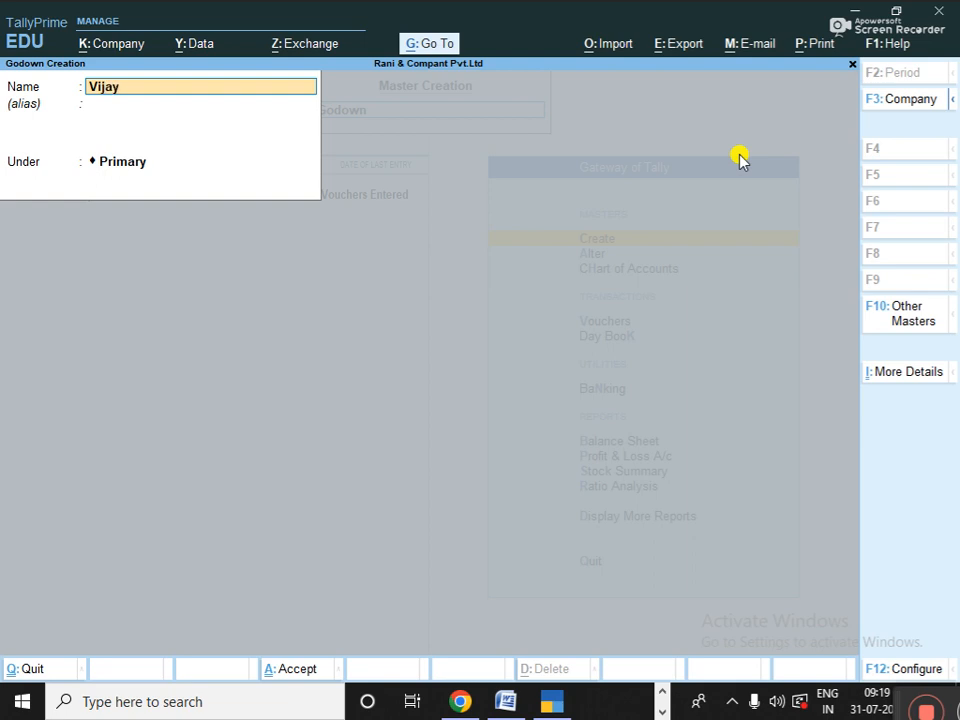
text( Nagar)
key(Return)
key(Return)
key(Return)
- Add the 'Arvindo Hospital' godown under Primary and close the godown form
text(Arvindo Hospital)
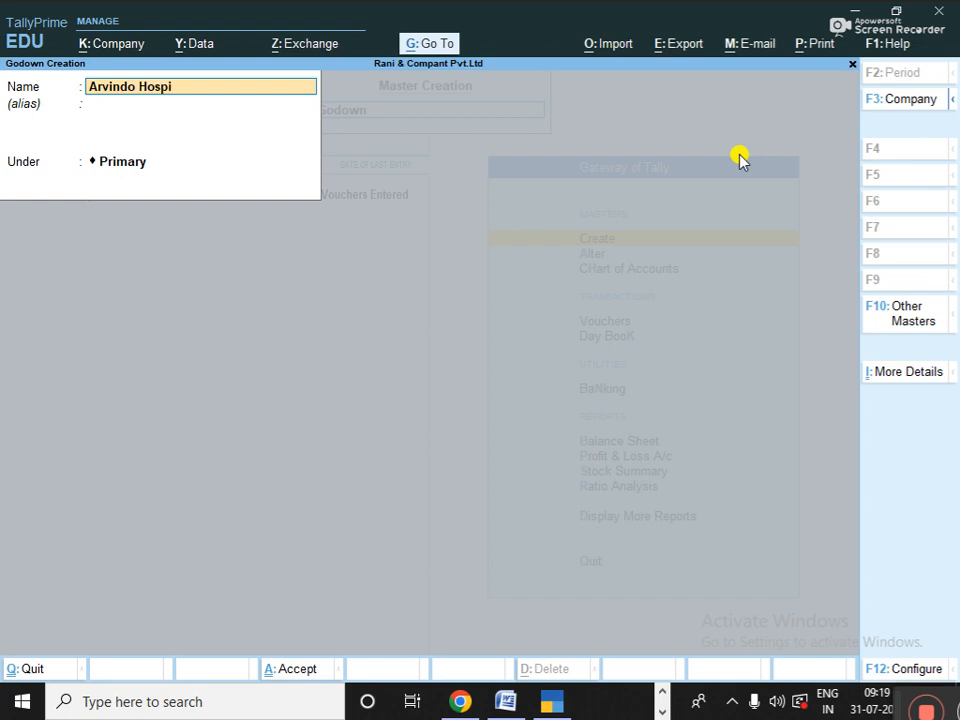
key(Return)
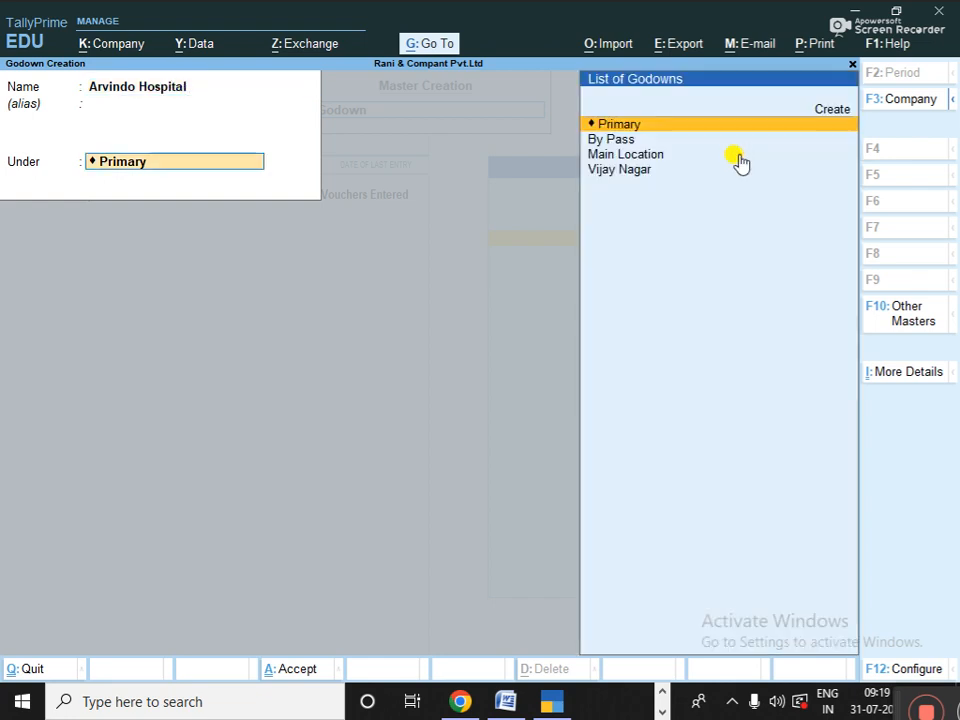
key(Return)
key(Return)
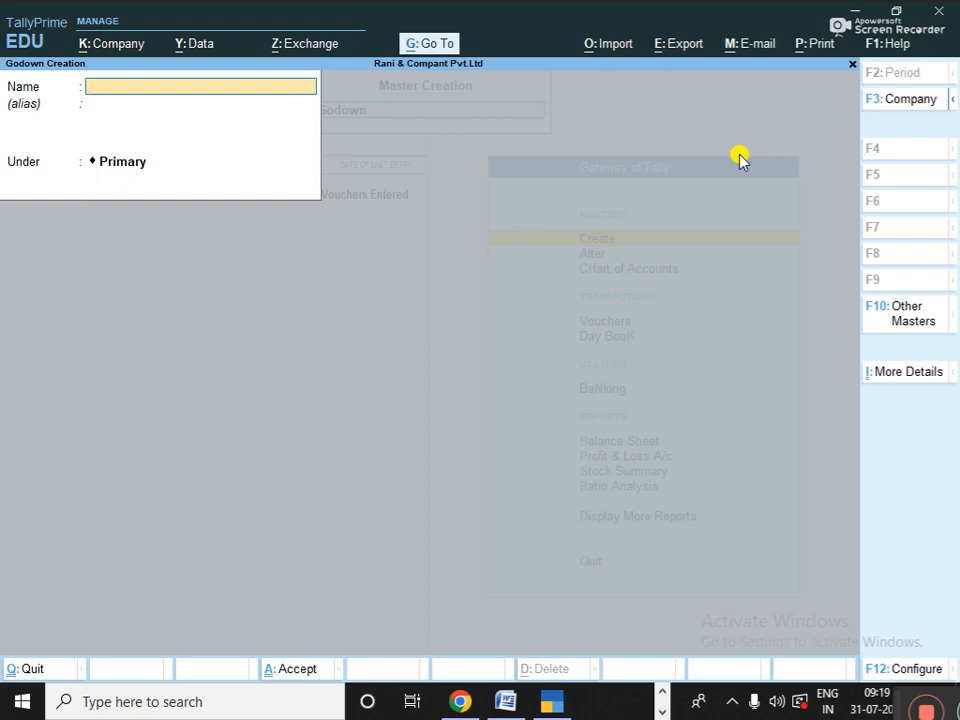
key(Escape)
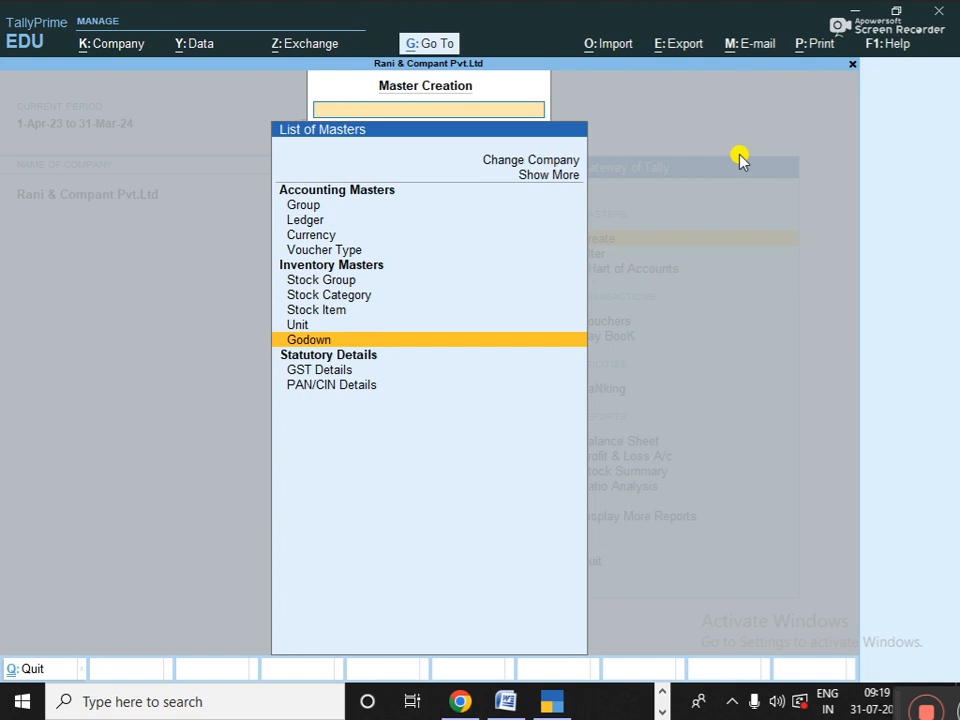
- Select Ledger in the List of Masters to open a blank Ledger Creation form
key(Up)
key(Up)
key(Up)
key(Up)
key(Up)
key(Up)
key(Up)
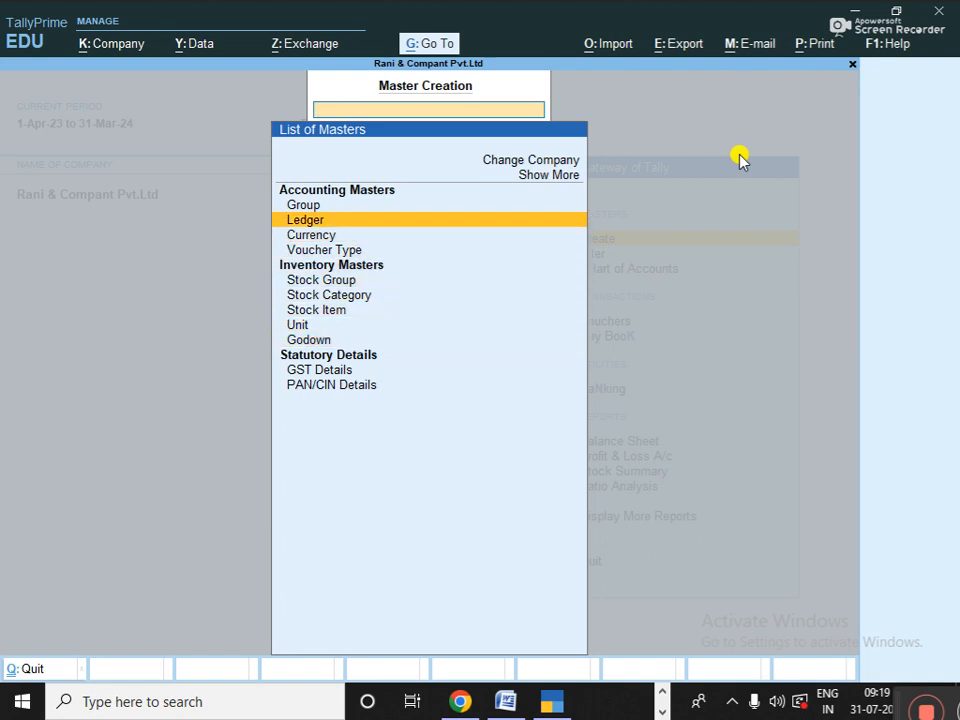
key(Up)
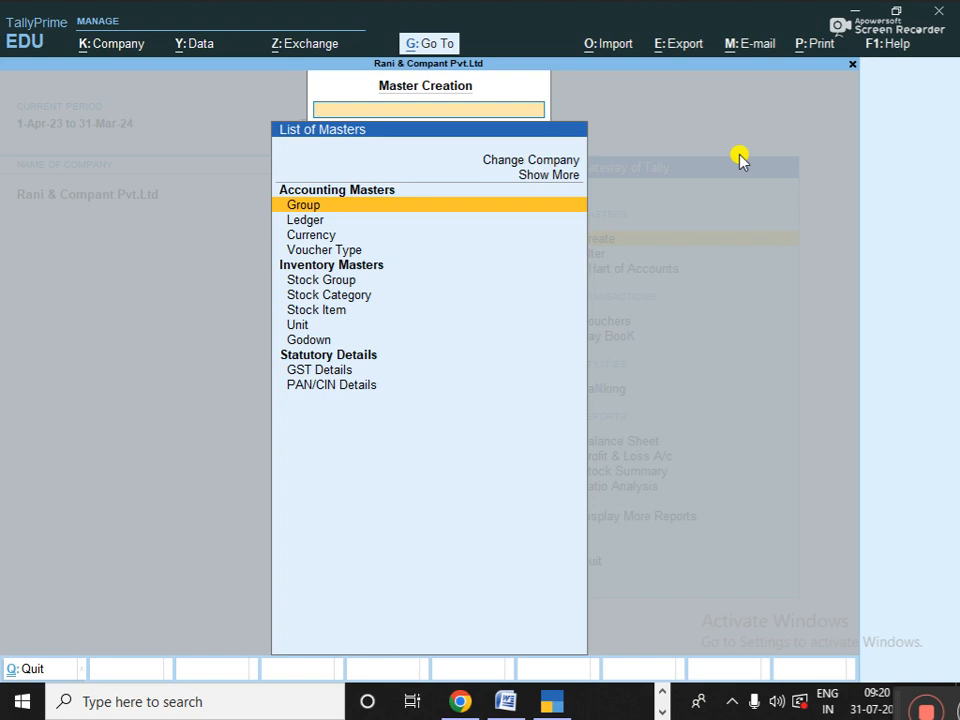
key(Down)
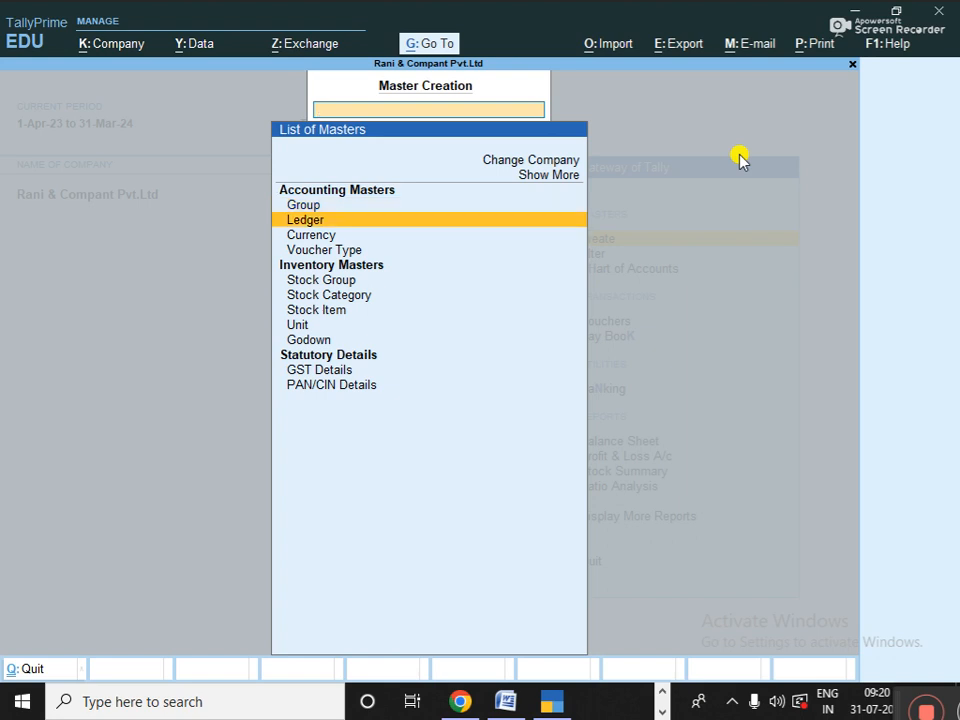
key(Return)
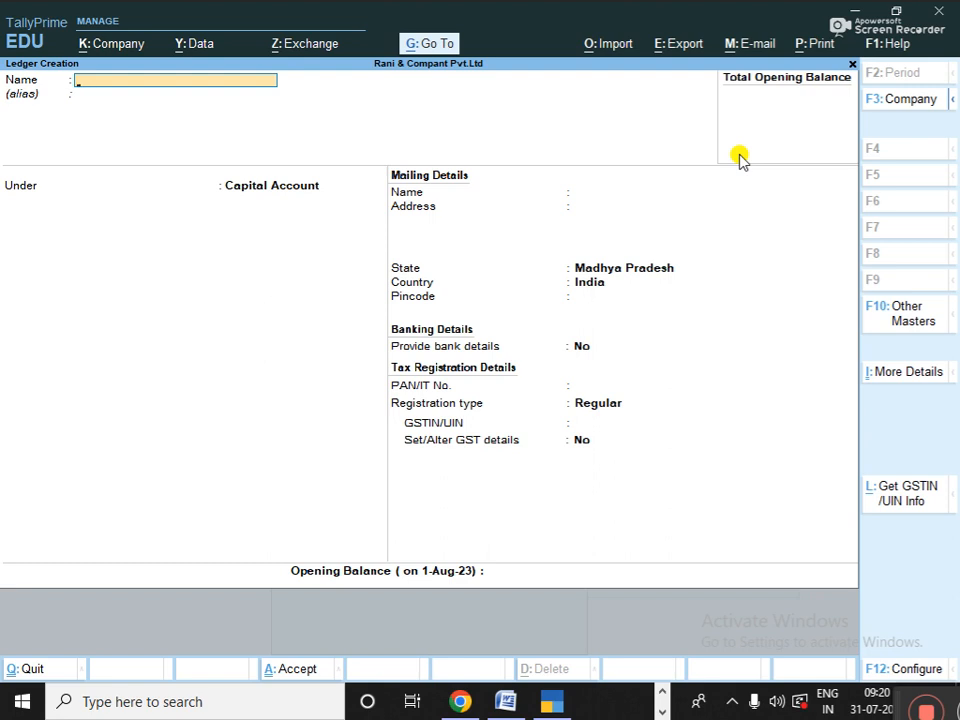
- Create the 'Purchase A/c' ledger under Purchase Accounts, type Not Applicable, default GST settings
text(Purchase a/c)
key(Return)
key(Return)
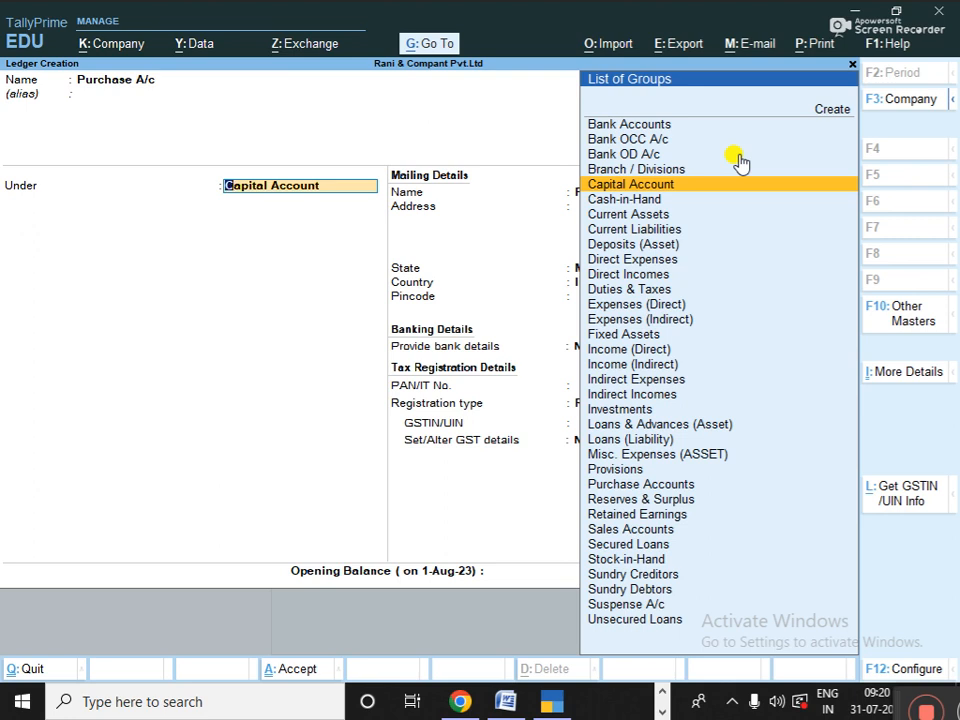
text(P)
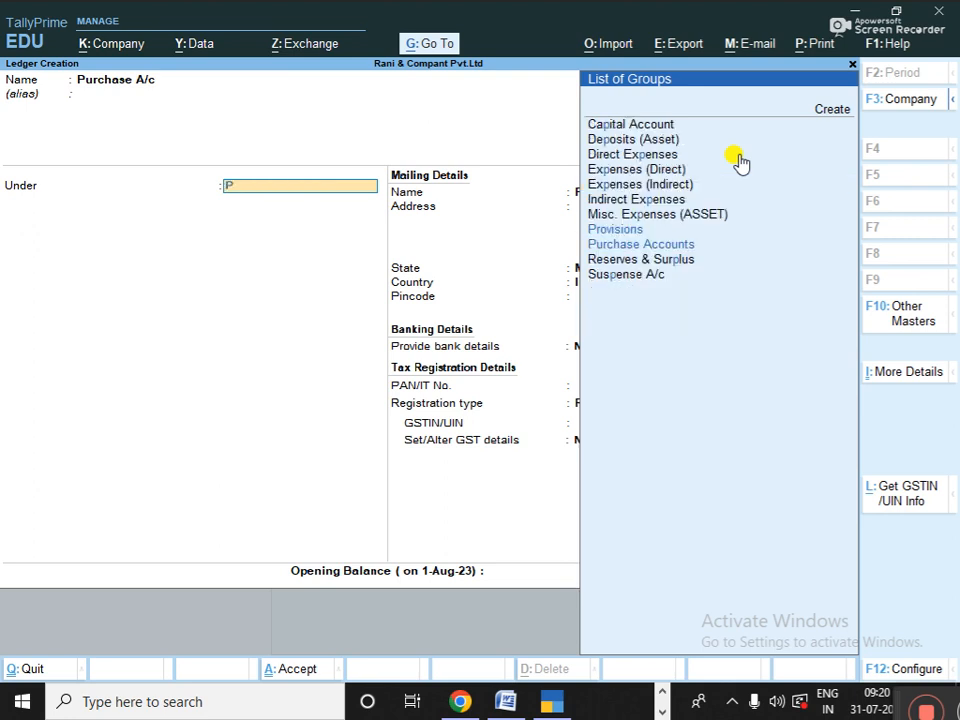
text(ur)
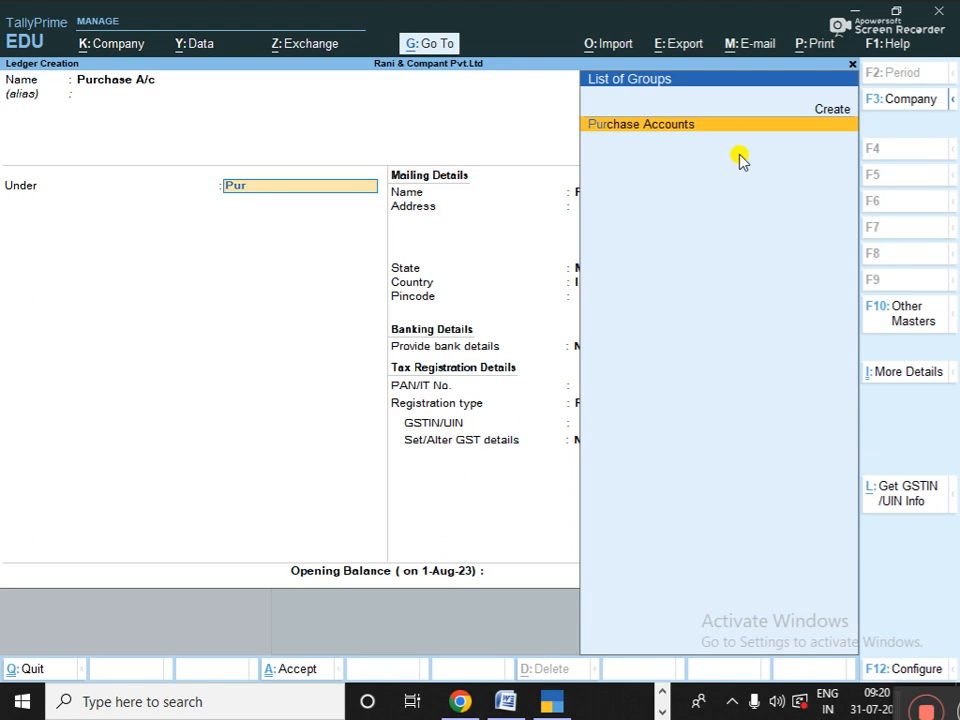
key(Return)
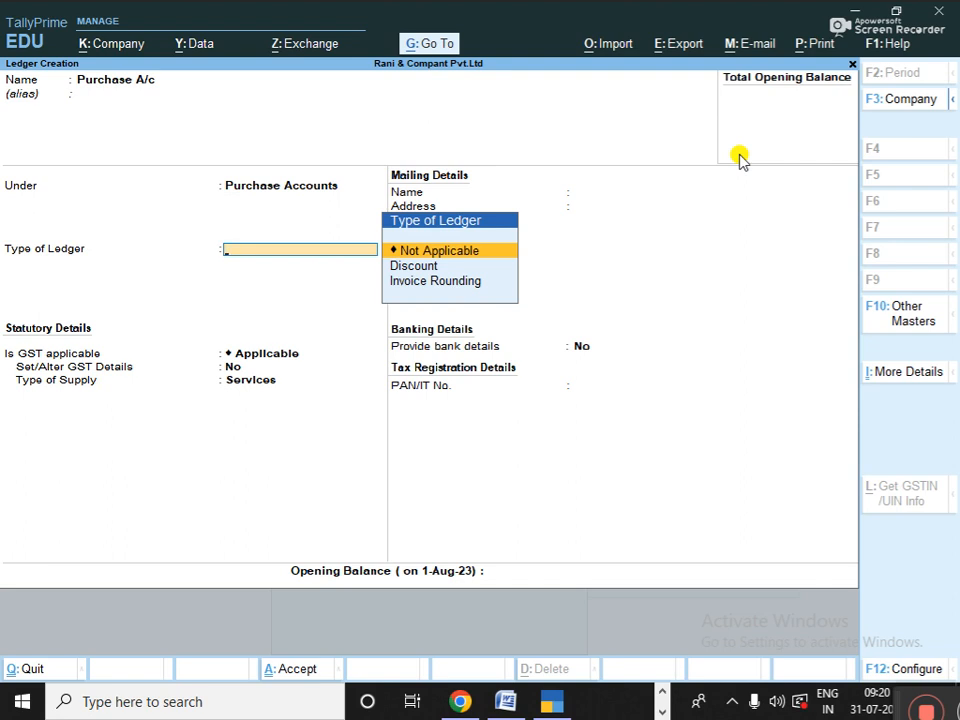
key(Down)
key(Down)
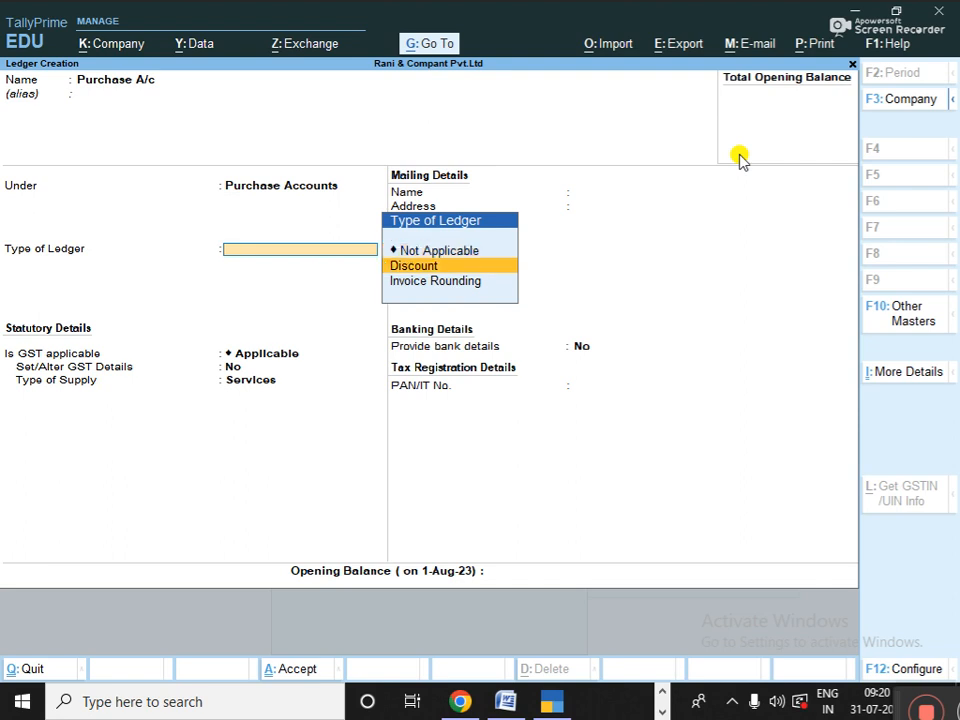
key(Up)
key(Down)
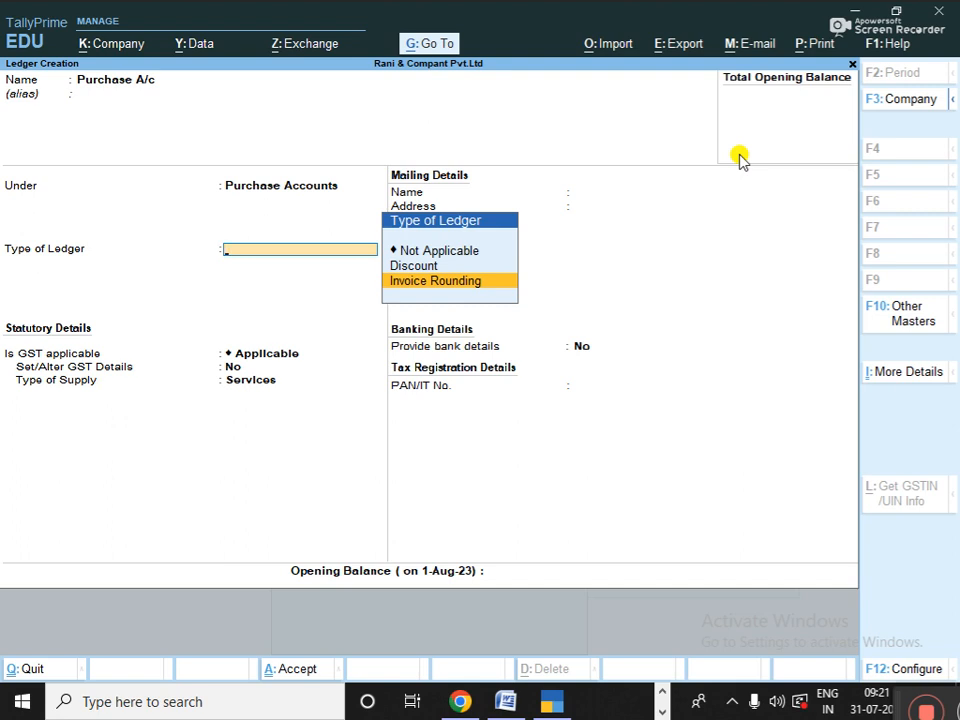
key(Up)
key(Up)
key(Return)
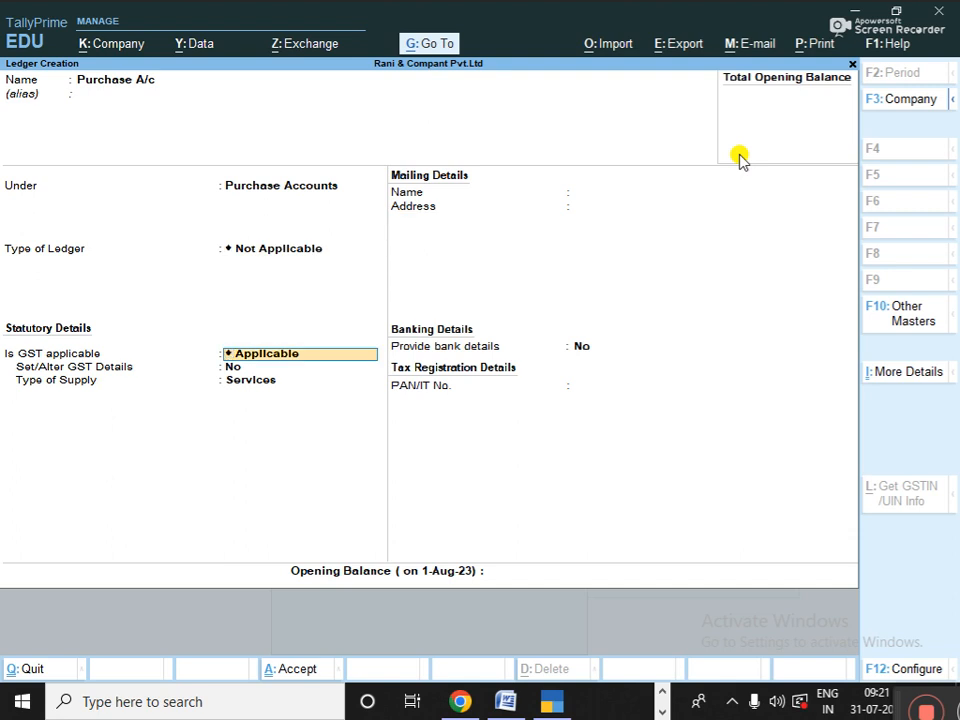
key(Return)
key(Return)
key(Return)
key(Return)
key(Return)
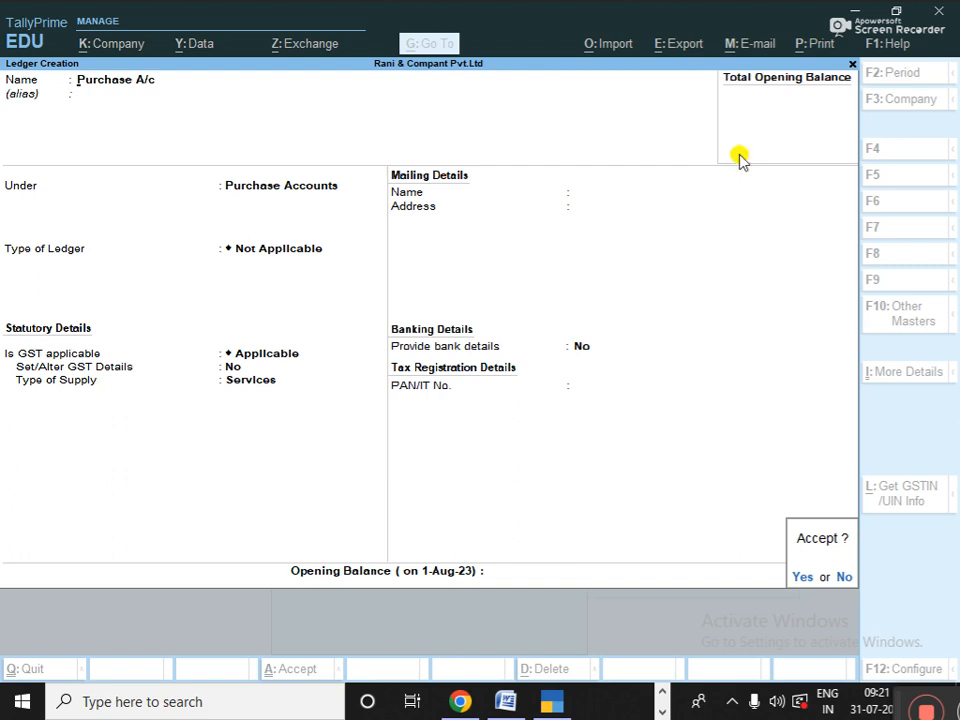
key(Return)
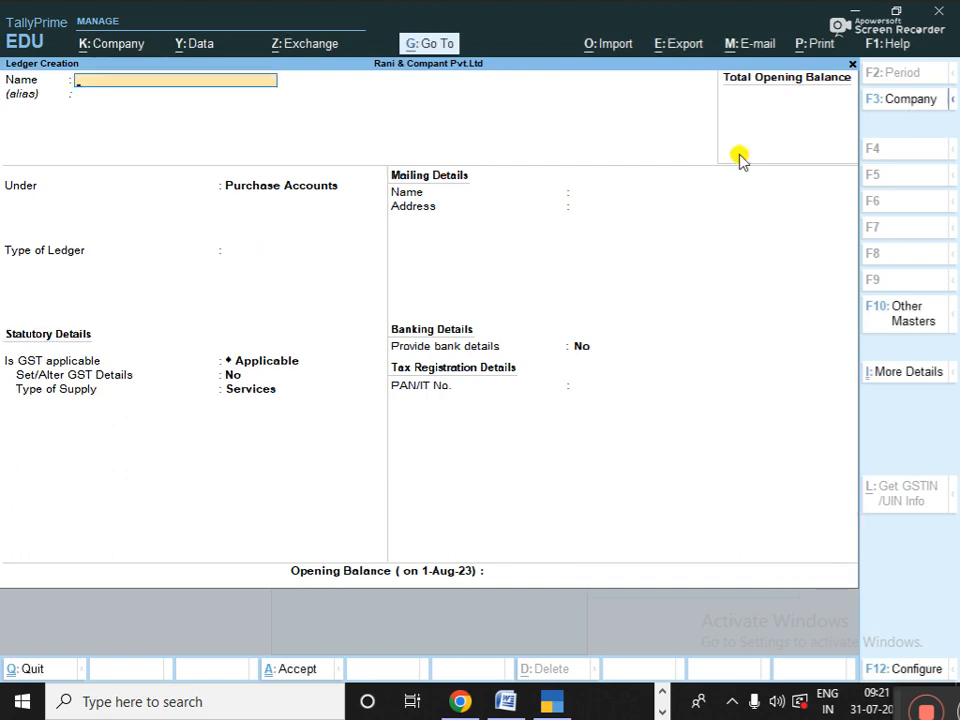
- Create the Sales A/c ledger under Sales Accounts, keeping type Not Applicable and default GST settings
text(Sales)
key(Return)
key(BackSpace)
text(a/c)
key(Return)
key(Return)
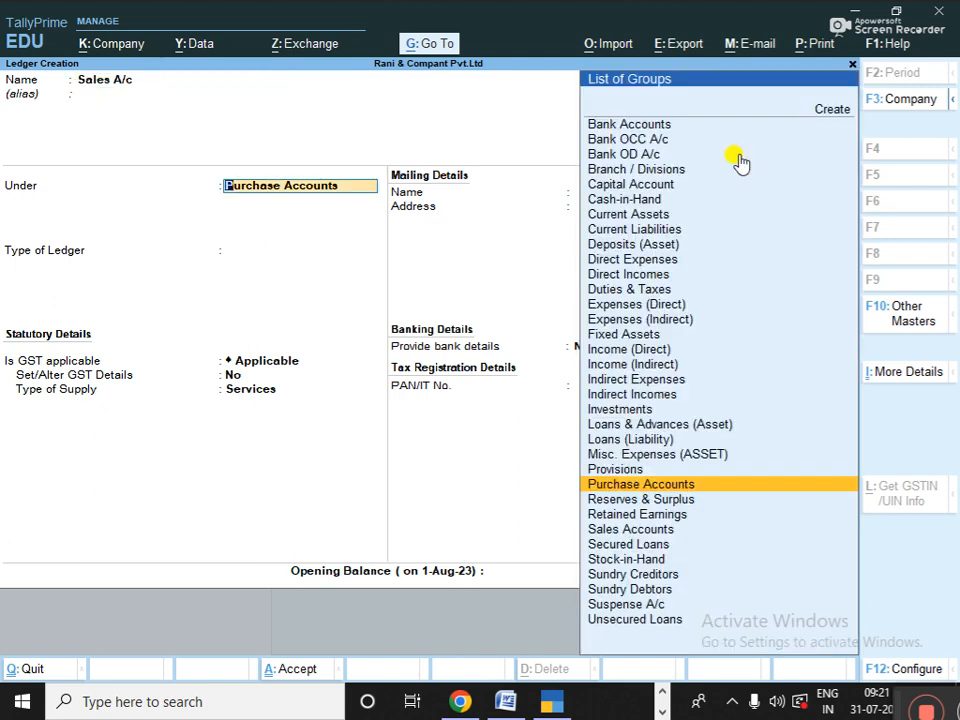
text(Sa)
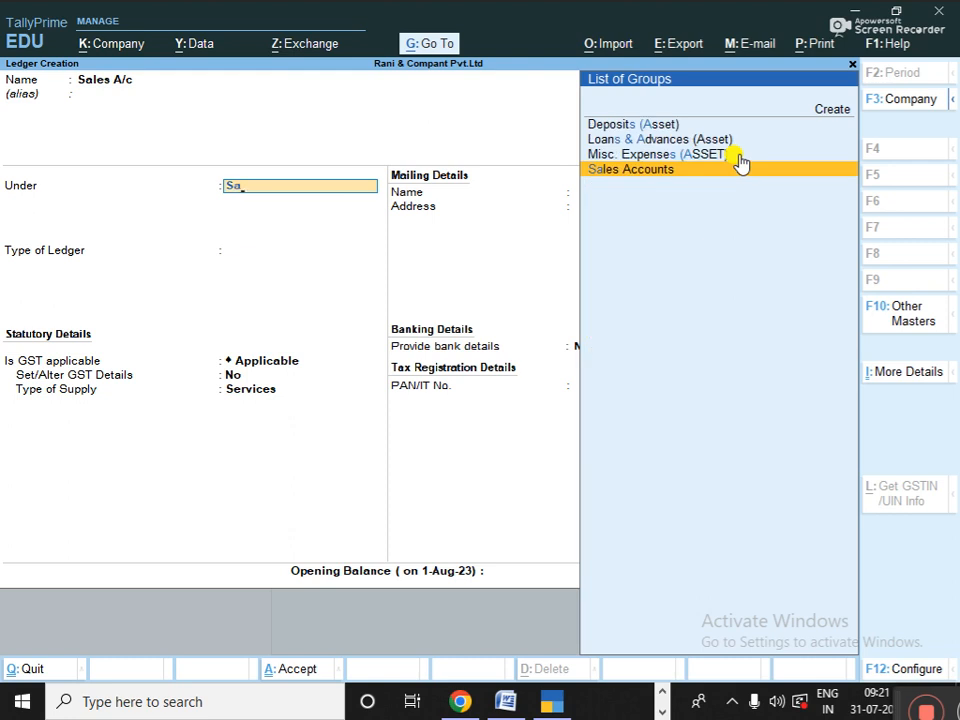
key(Return)
key(Return)
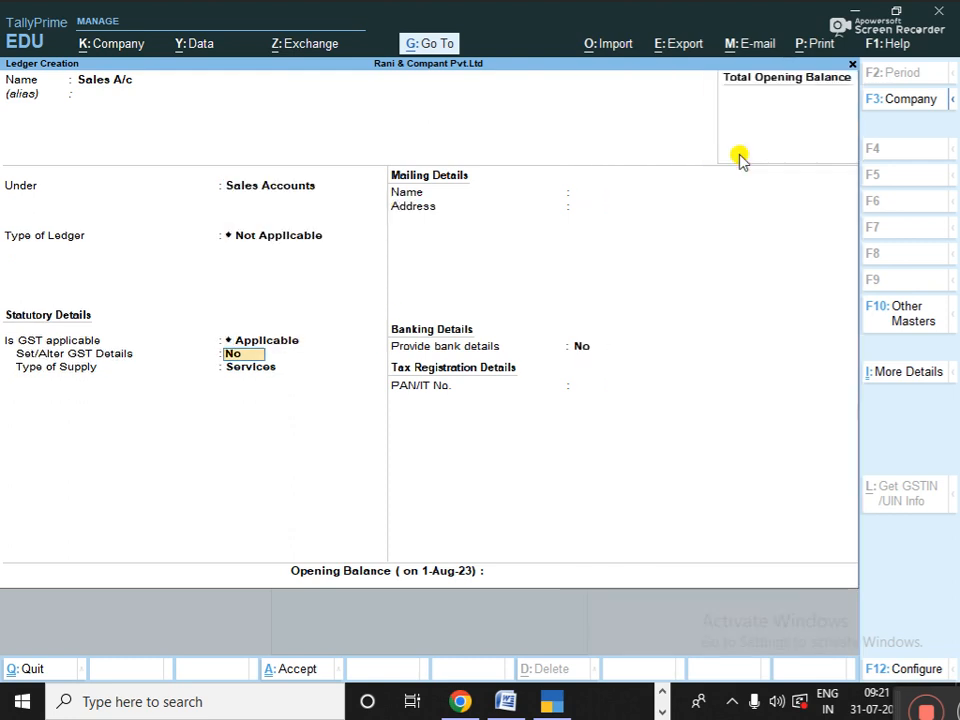
key(Return)
key(Return)
key(Return)
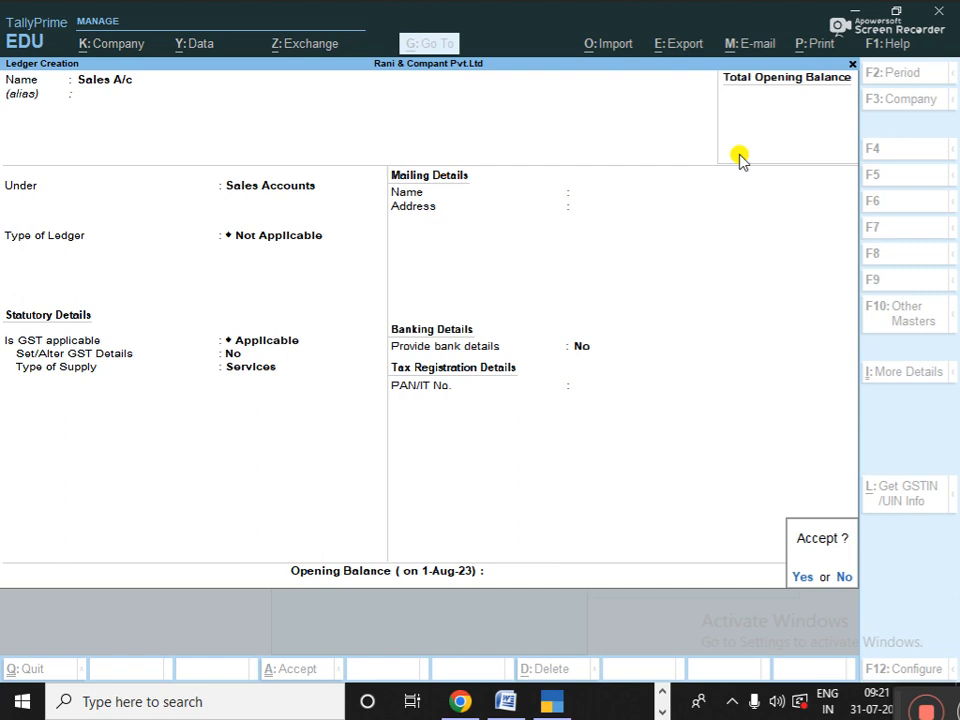
key(Return)
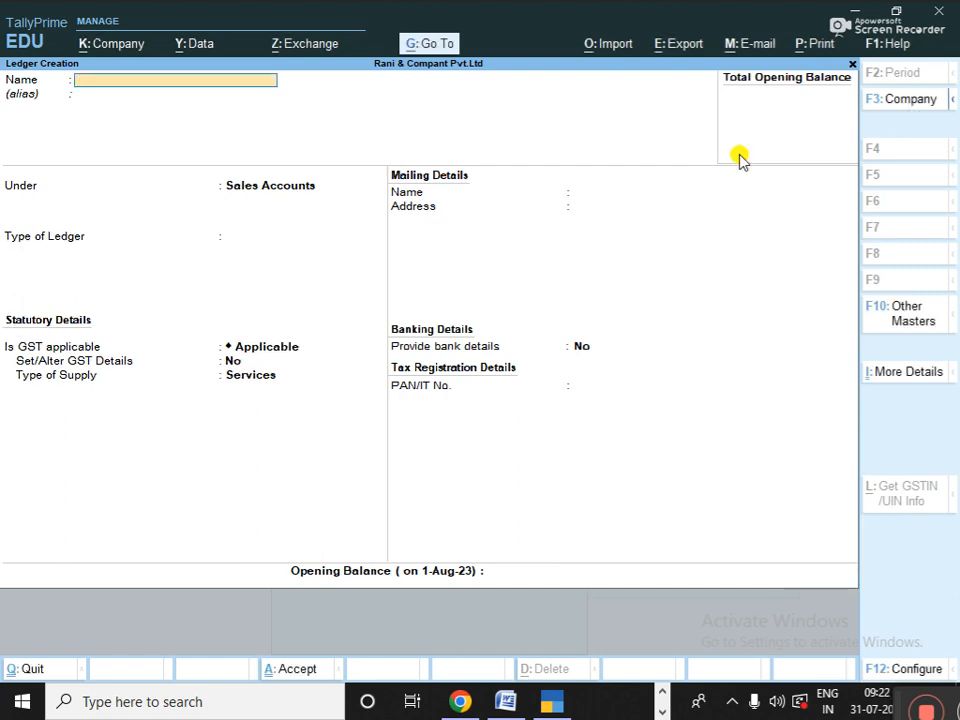
- Create the Electric Bill ledger under Indirect Expenses with ledger type Not Applicable
text(Electric Bill)
key(Return)
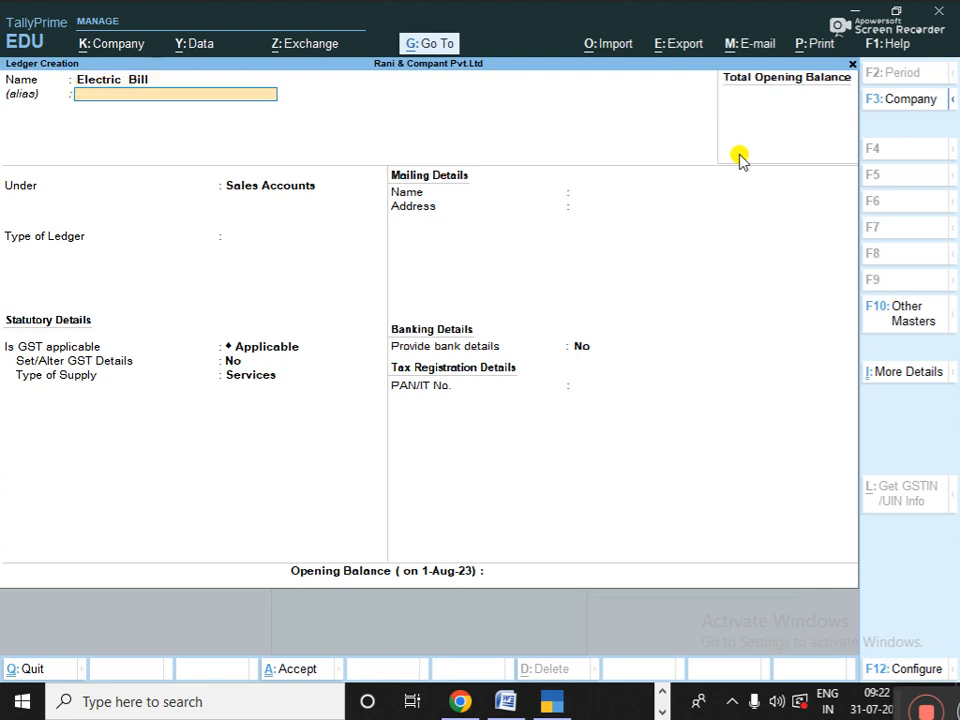
key(Return)
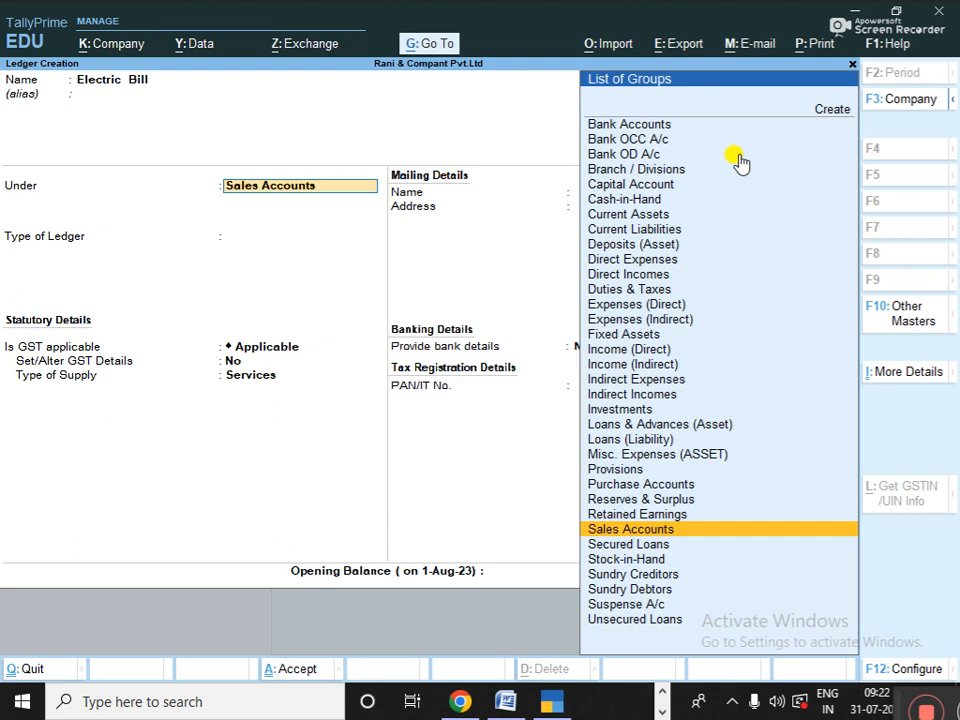
text(i)
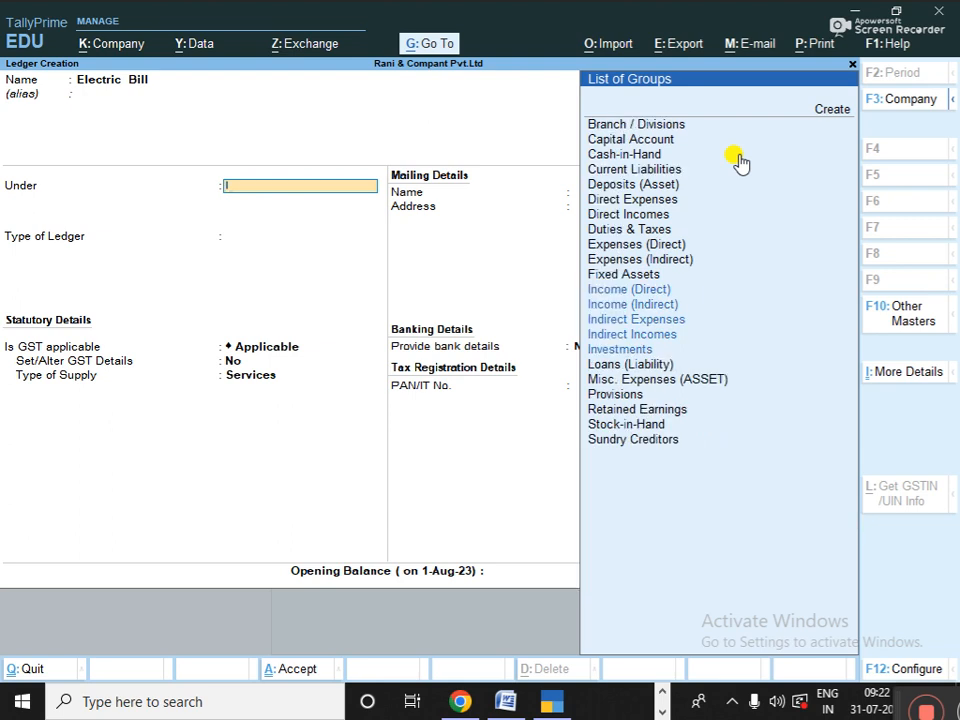
key(Down)
key(Down)
key(Down)
key(Down)
key(Up)
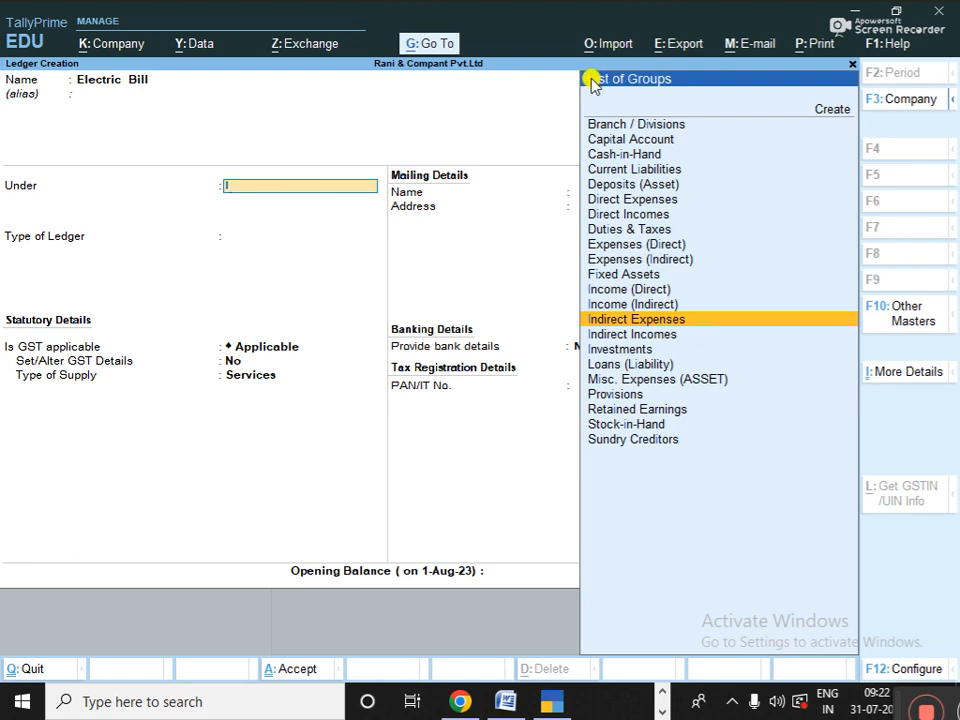
click(607, 326)
key(Return)
key(Return)
key(Return)
key(Return)
key(Return)
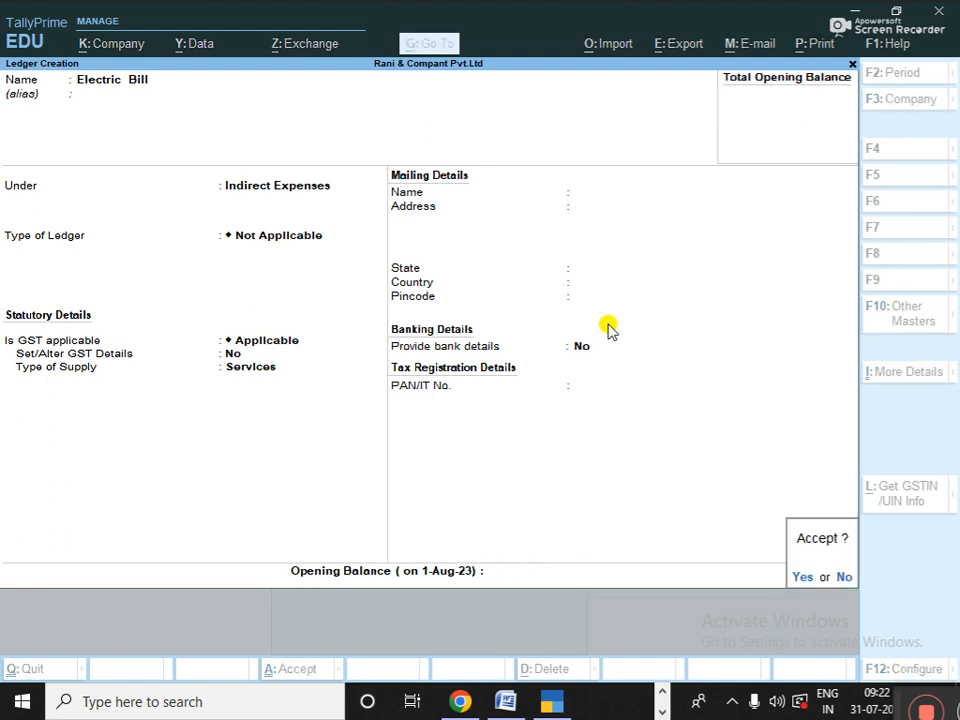
key(Return)
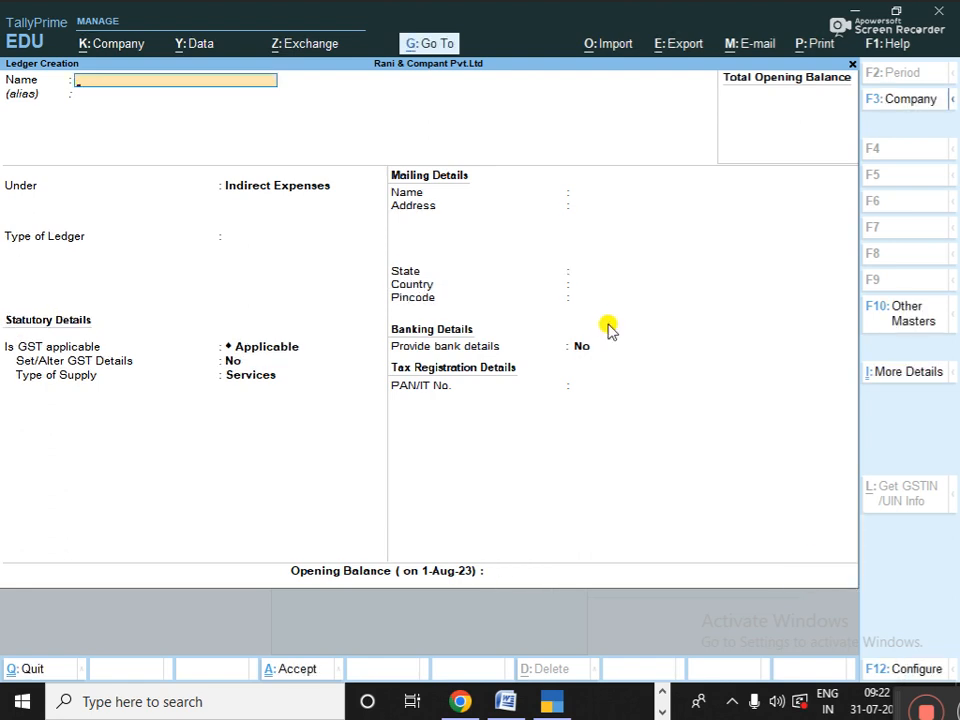
- Create the Sallery ledger under Indirect Expenses with default settings
text(Sallery)
key(Return)
key(Return)
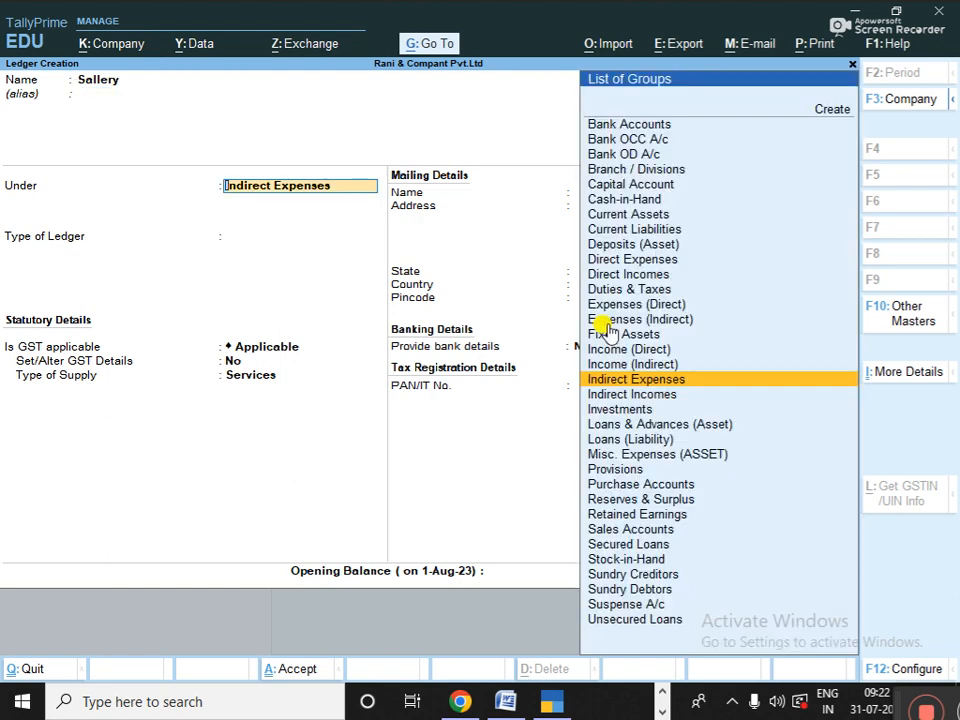
key(Return)
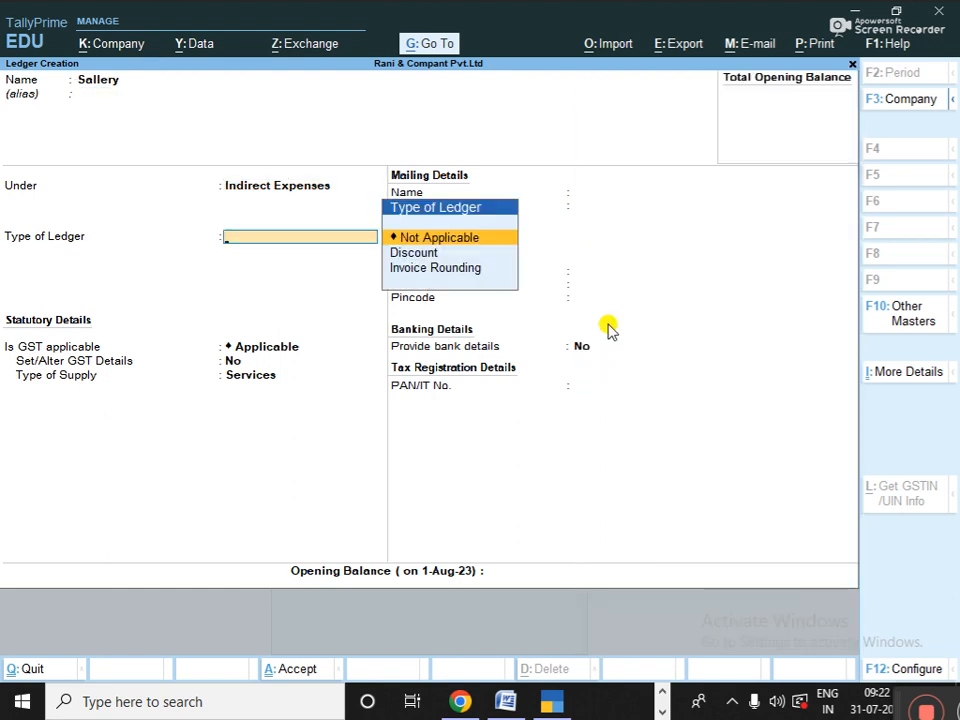
key(Return)
key(Return)
key(Return)
key(Return)
key(Return)
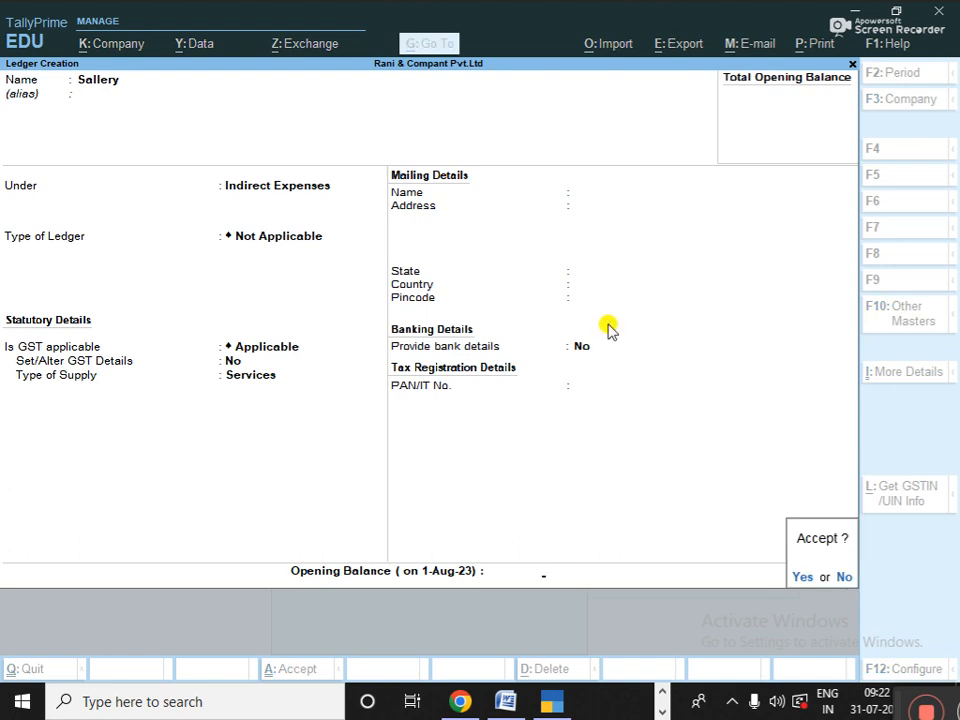
key(Return)
- Create the Commision A/c ledger under Indirect Incomes
text(C)
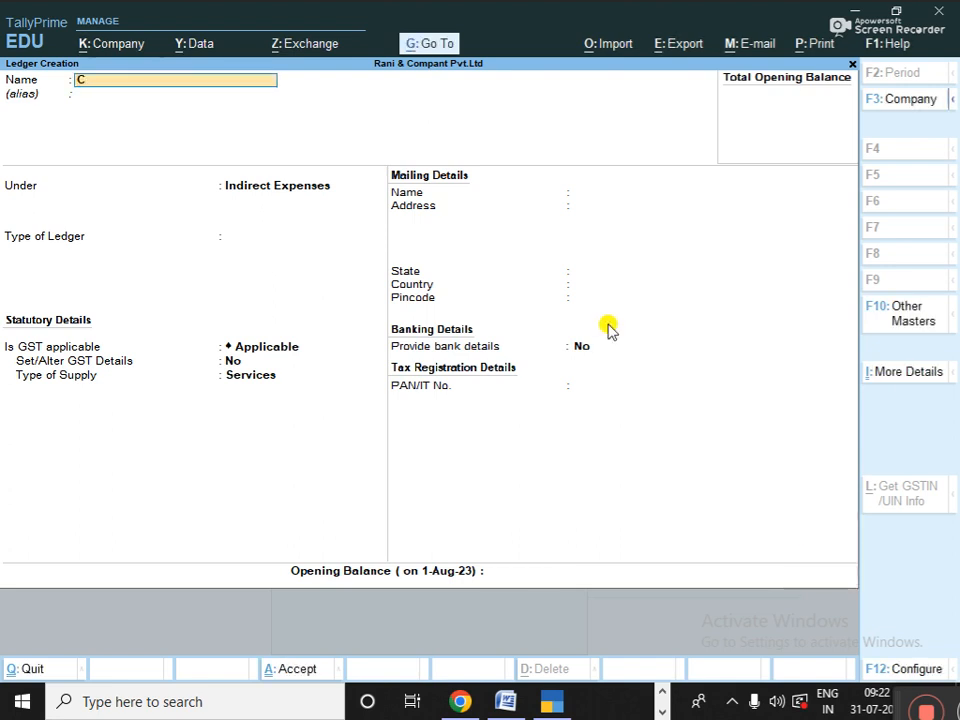
text(ommision A/c)
key(Return)
key(Return)
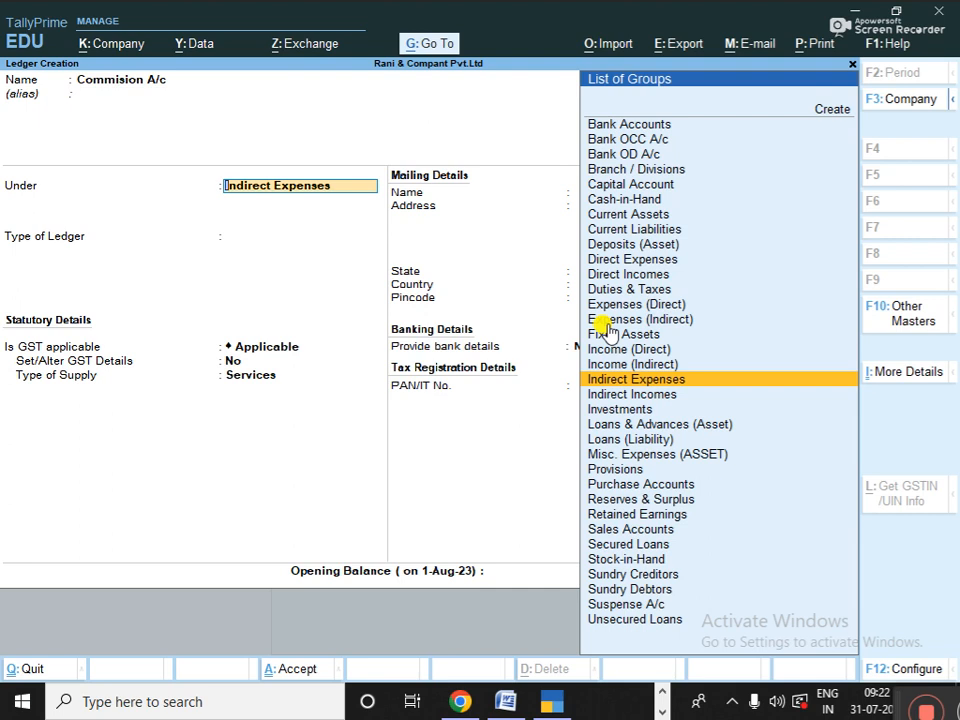
text(In)
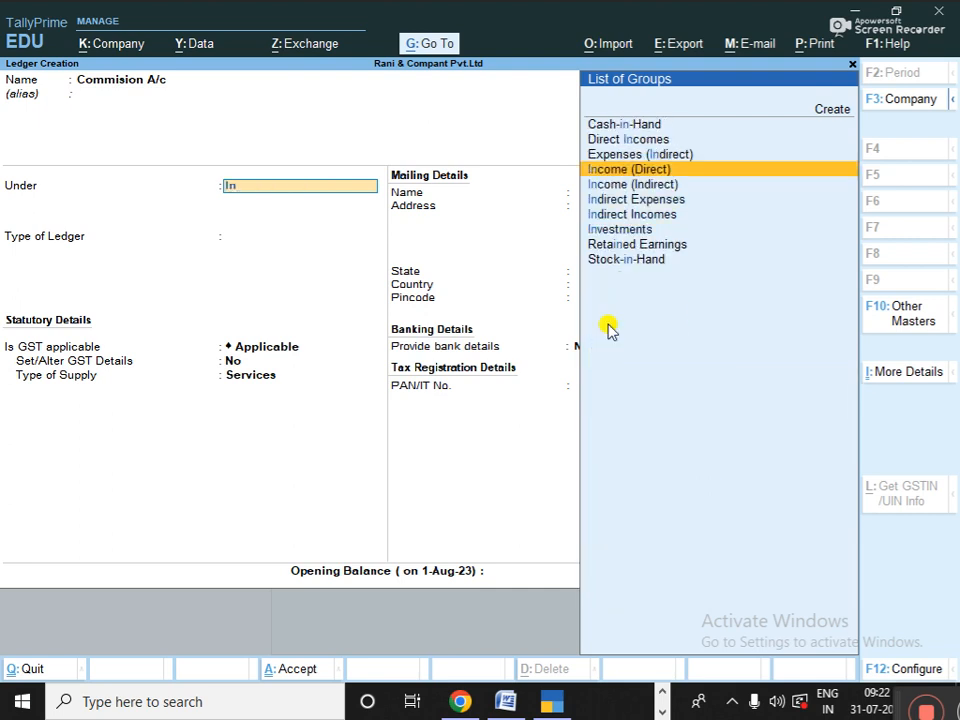
key(Down)
key(Down)
key(Down)
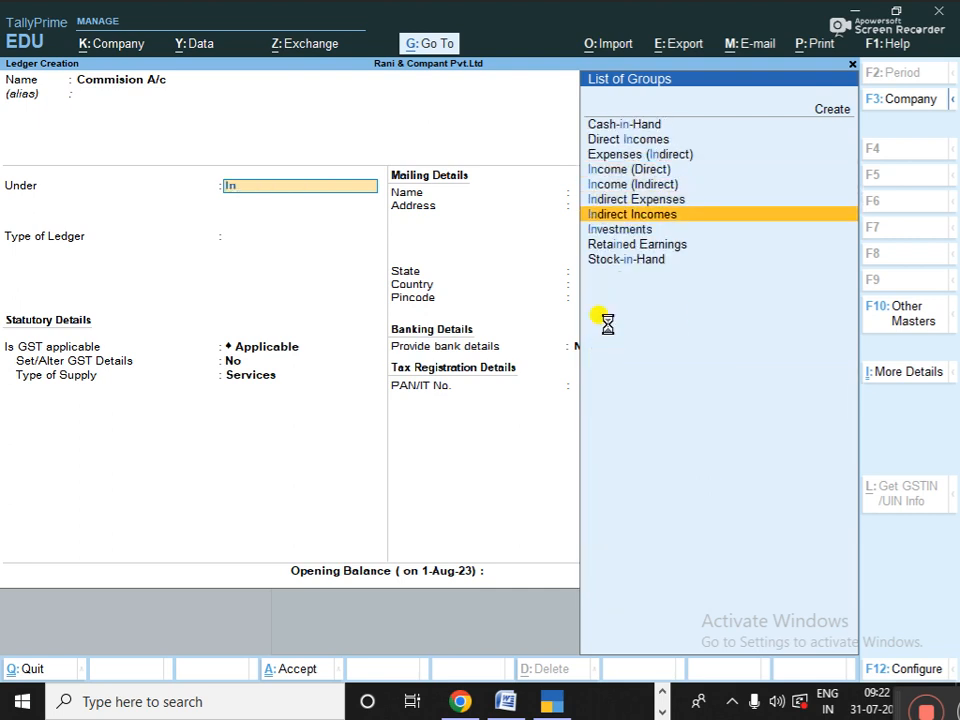
key(Return)
key(Return)
key(Return)
key(Return)
key(Return)
key(Return)
key(Return)
key(Return)
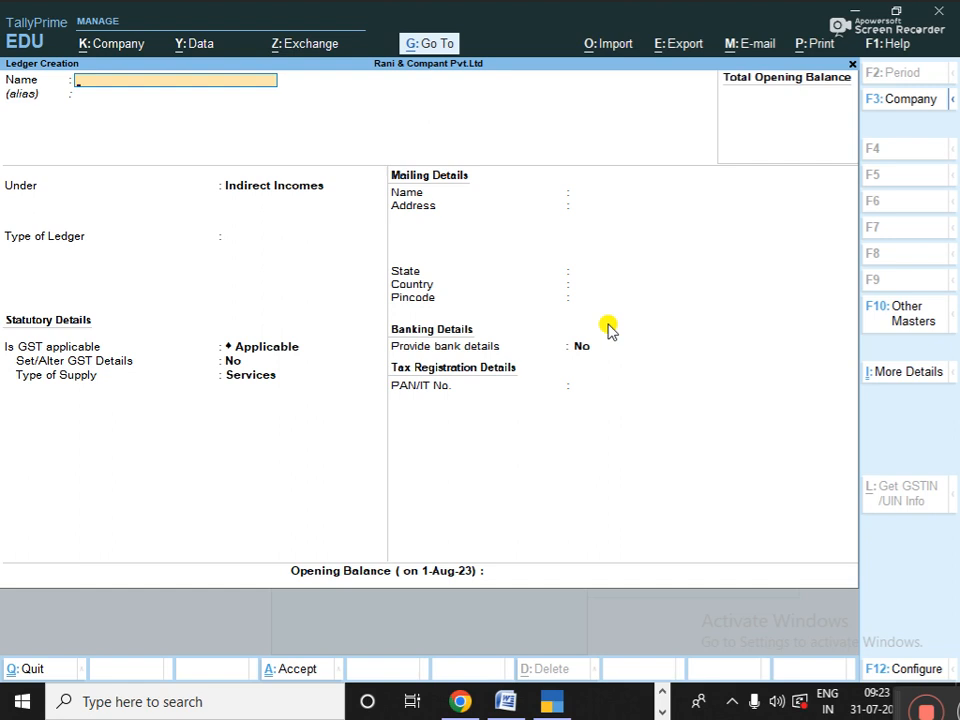
- Return to Gateway of Tally and choose Unit from the list of masters to create
key(Escape)
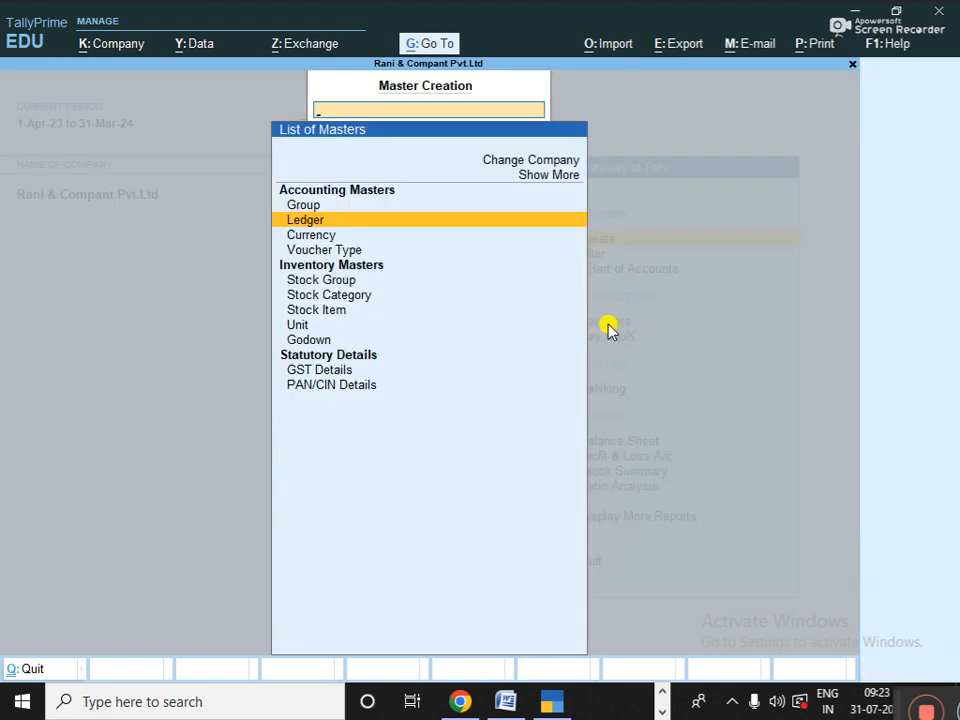
key(Escape)
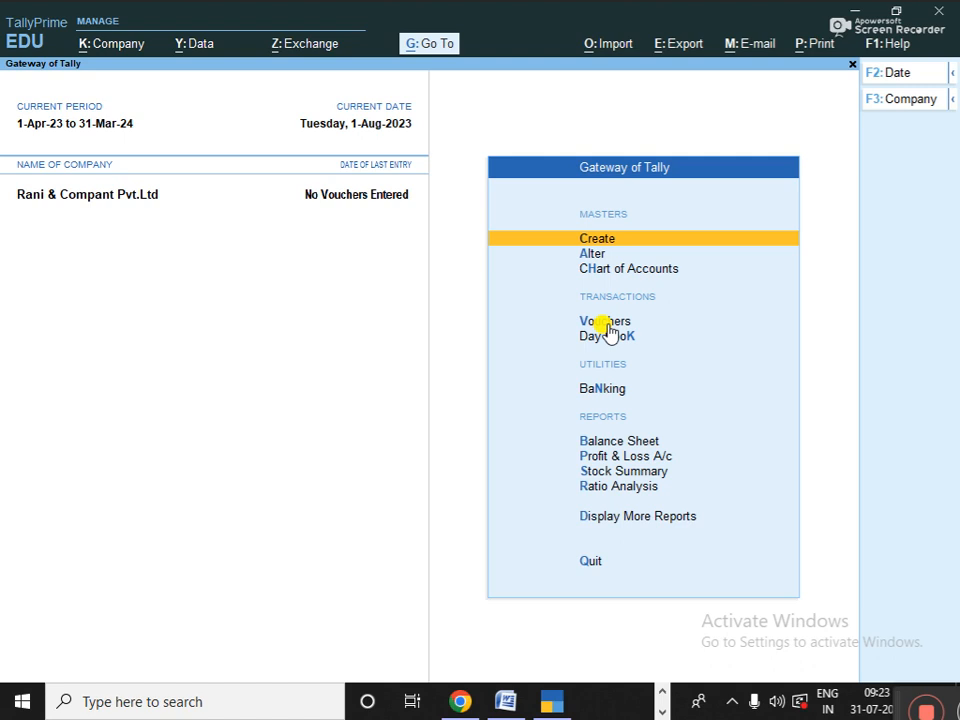
key(Return)
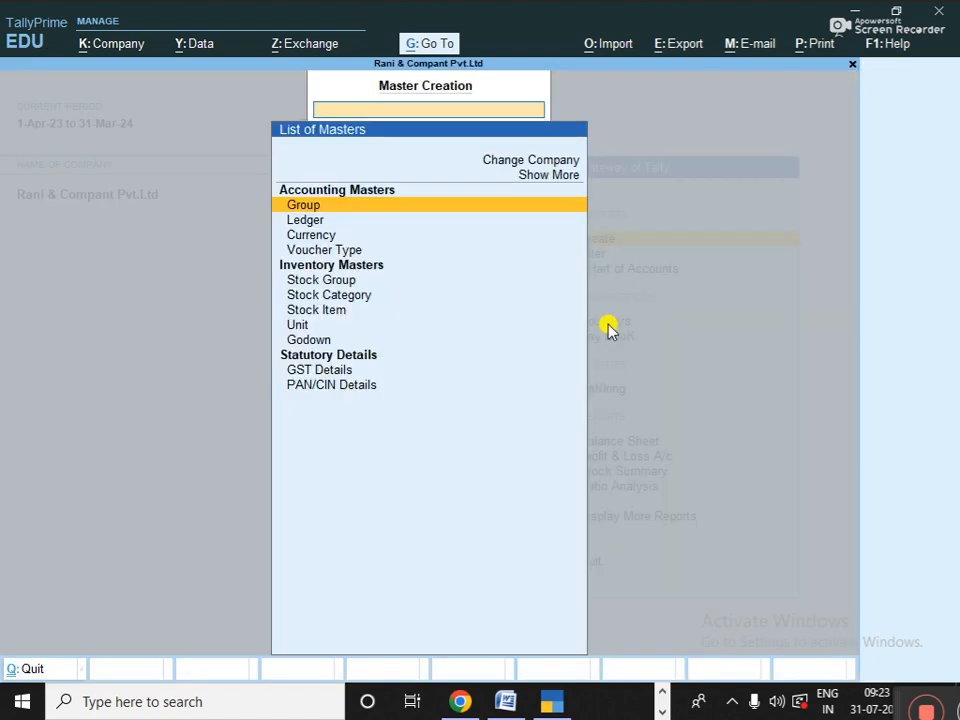
key(Down)
key(Down)
key(Down)
key(Down)
key(Down)
key(Down)
key(Down)
key(Down)
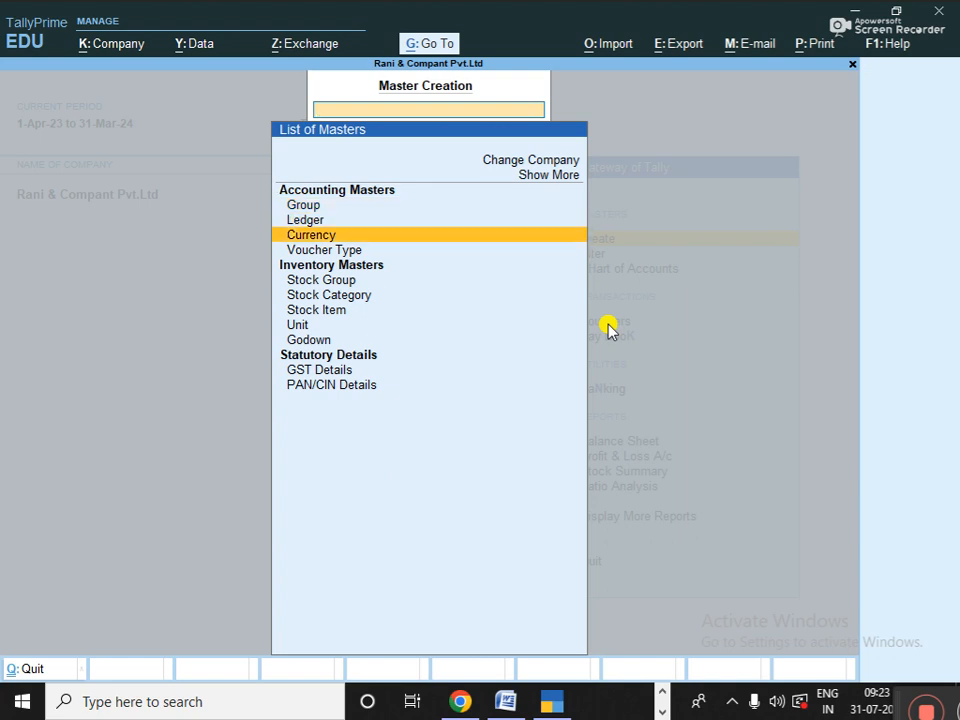
key(Up)
key(Down)
key(Up)
key(Down)
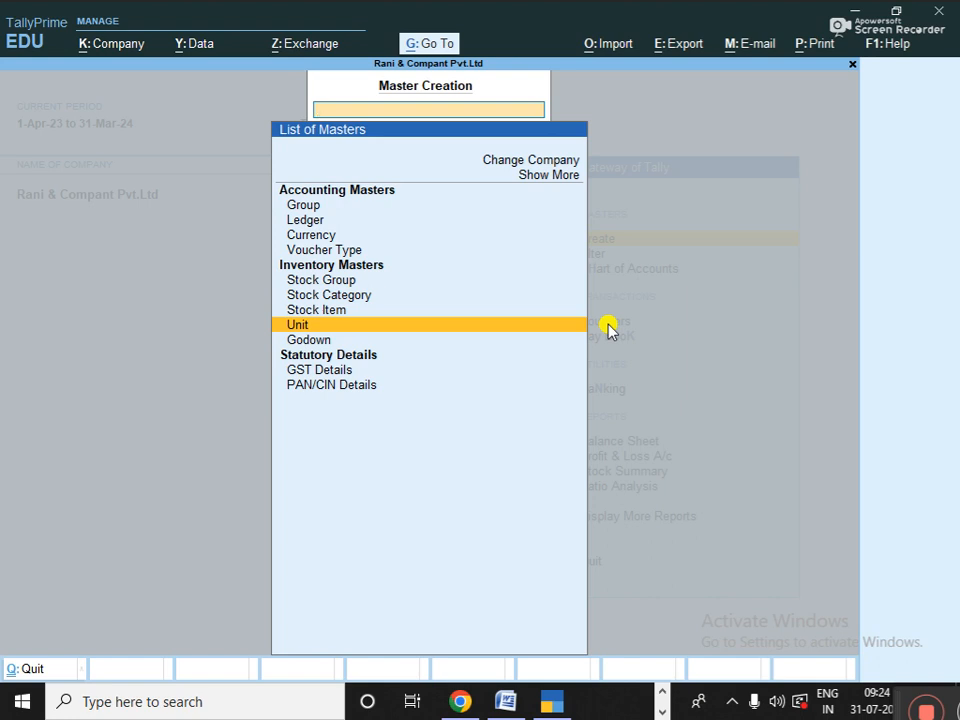
key(Return)
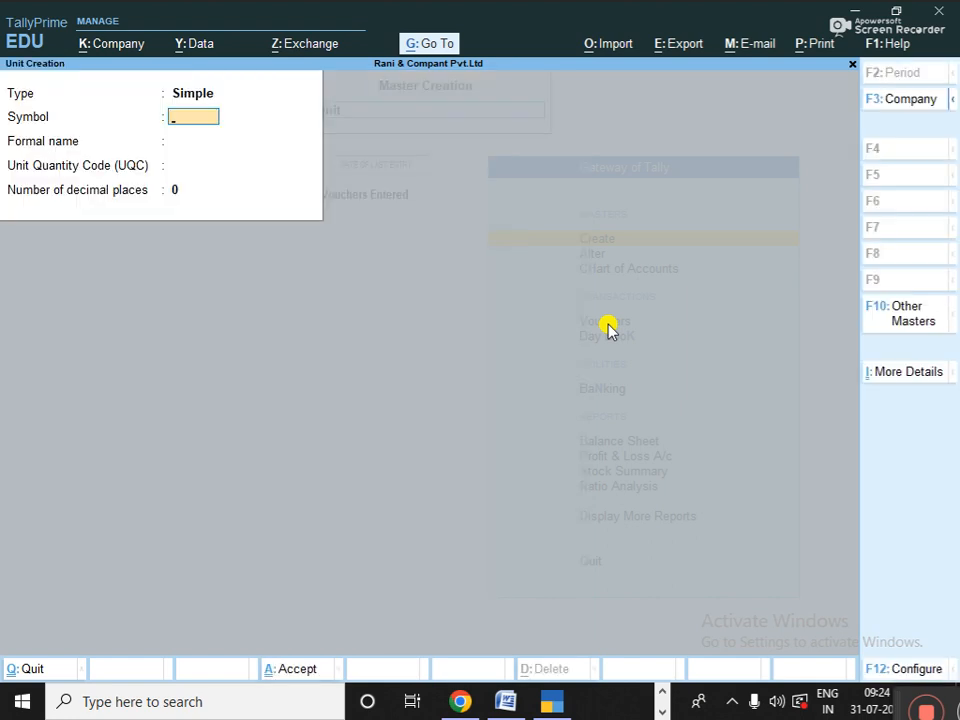
- Save unit PSC with quantity code PCS-PIECES and 0 decimal places
text(psc)
key(BackSpace)
key(BackSpace)
key(BackSpace)
text(PSC)
key(Return)
key(Return)
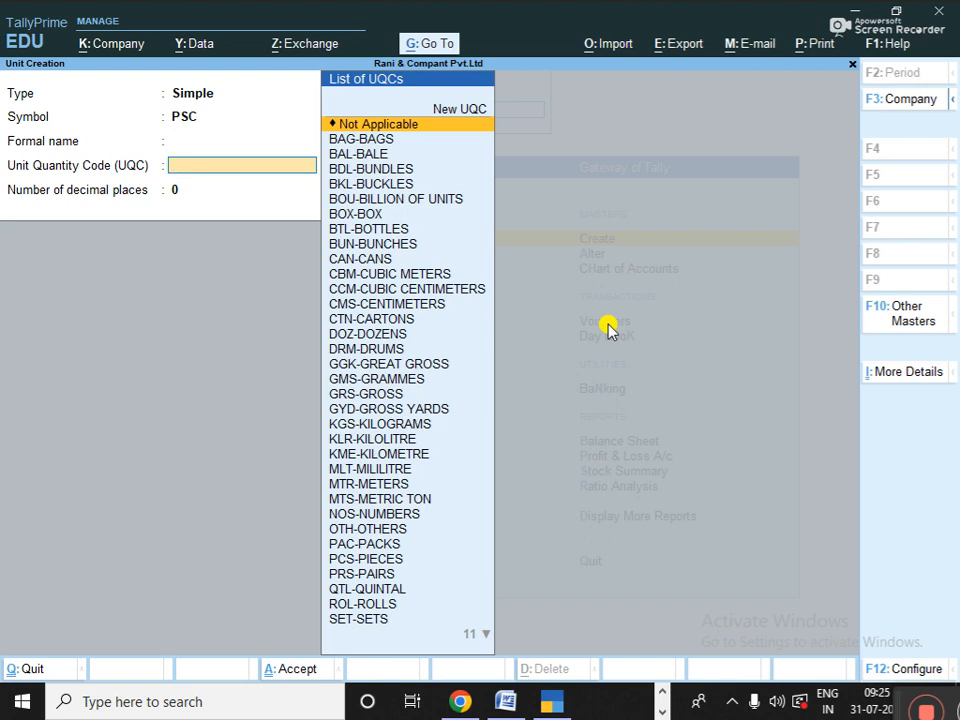
text(P)
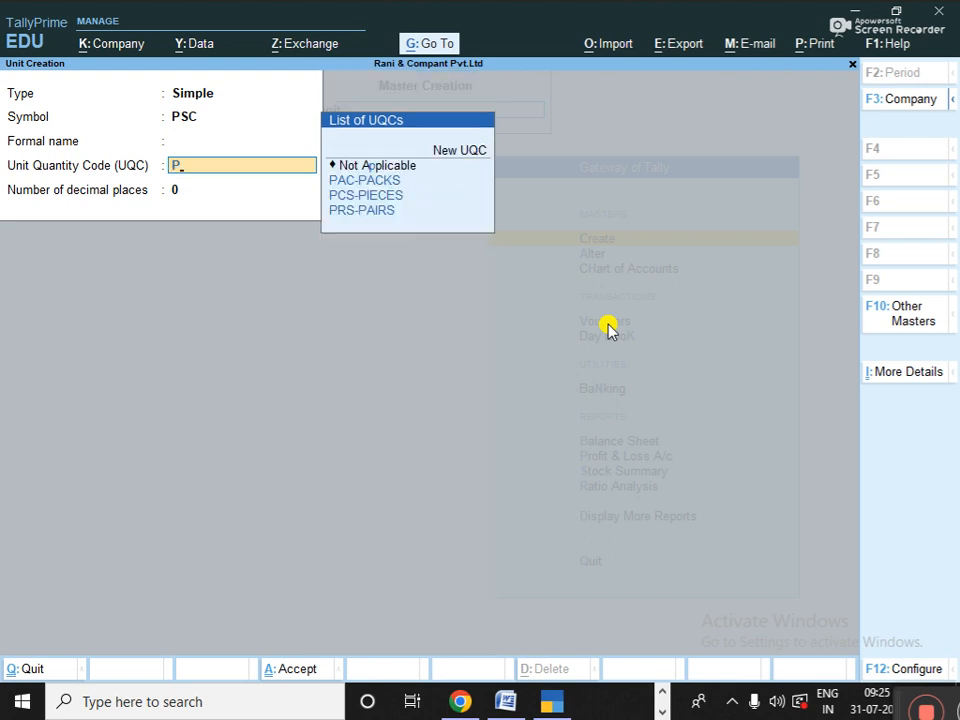
key(Down)
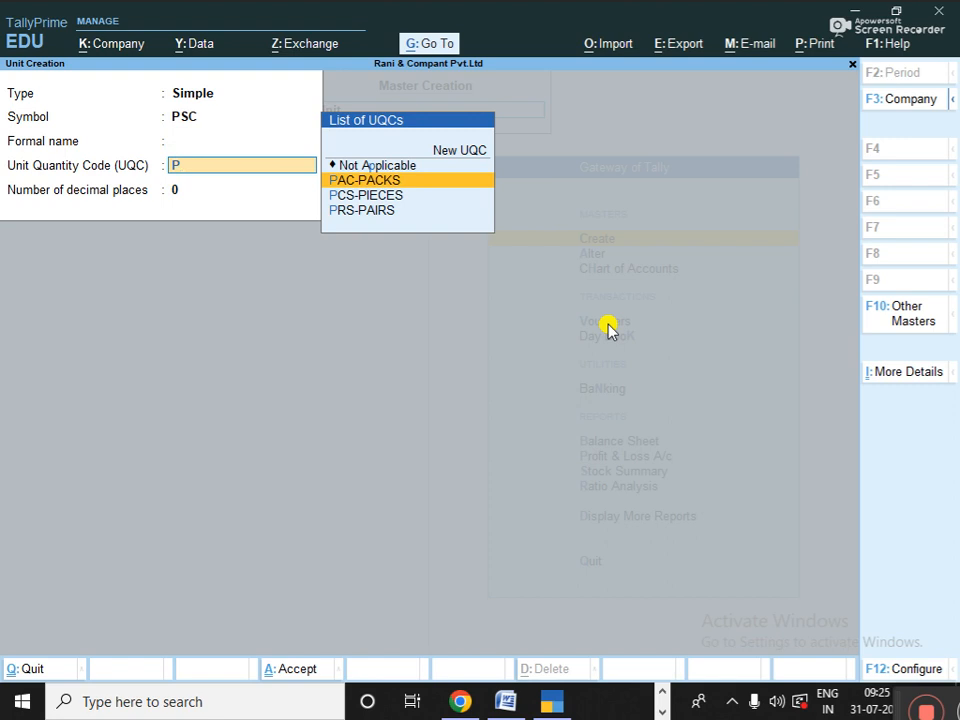
key(Down)
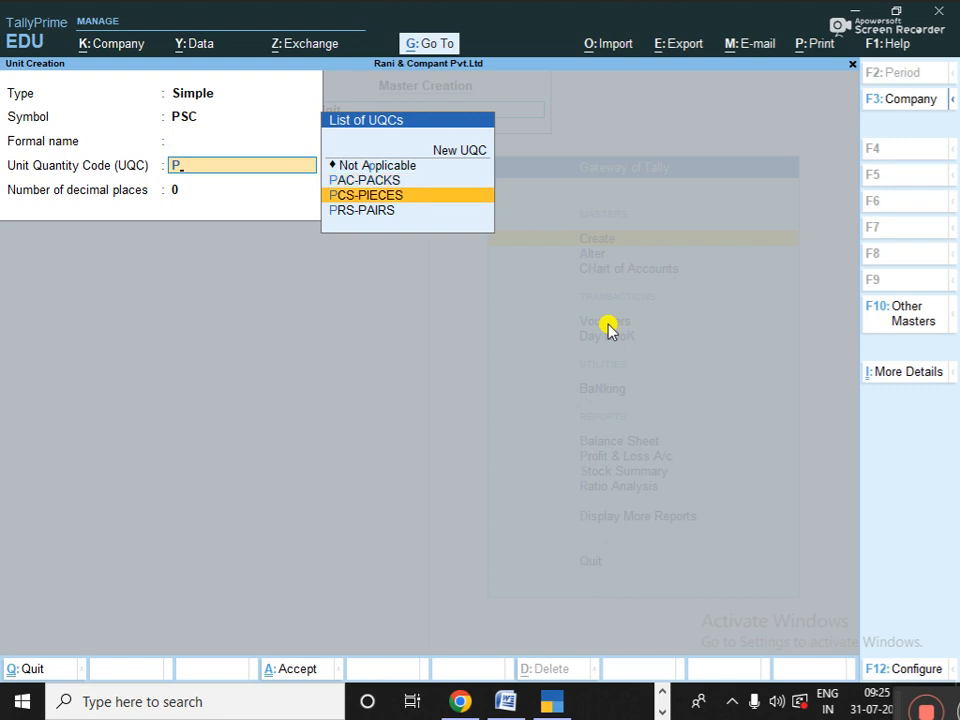
key(Down)
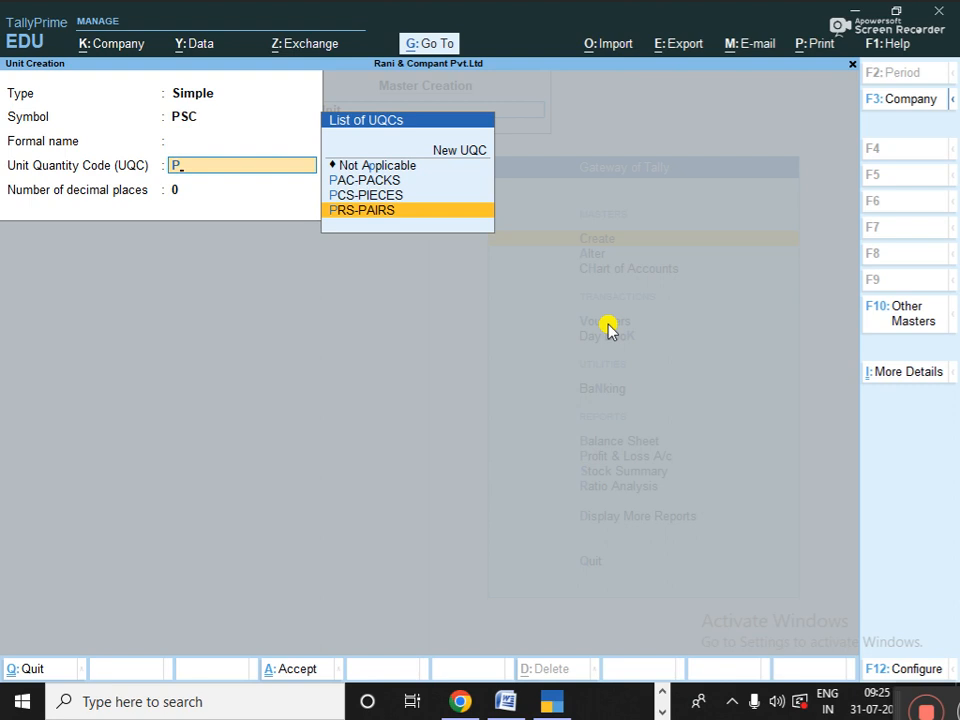
key(Up)
key(Up)
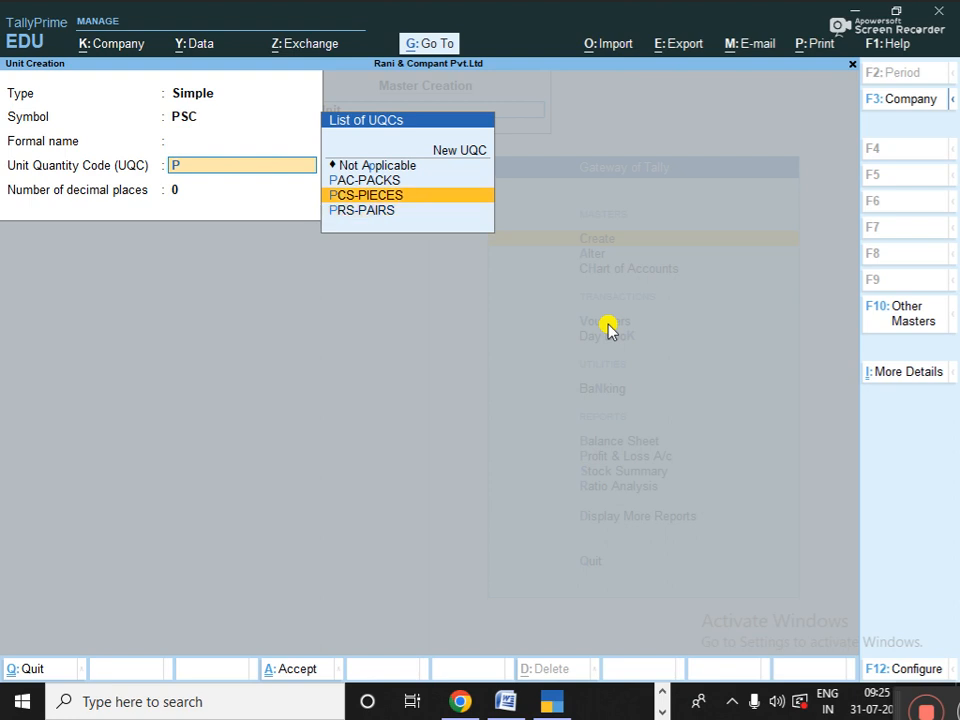
key(Down)
key(Return)
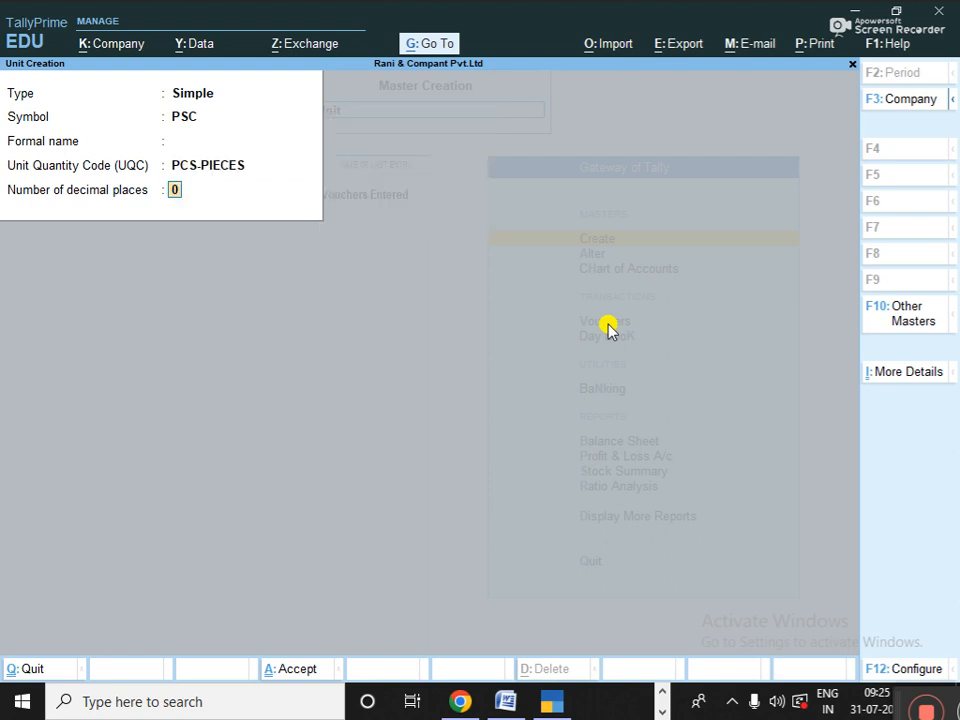
key(Return)
key(Return)
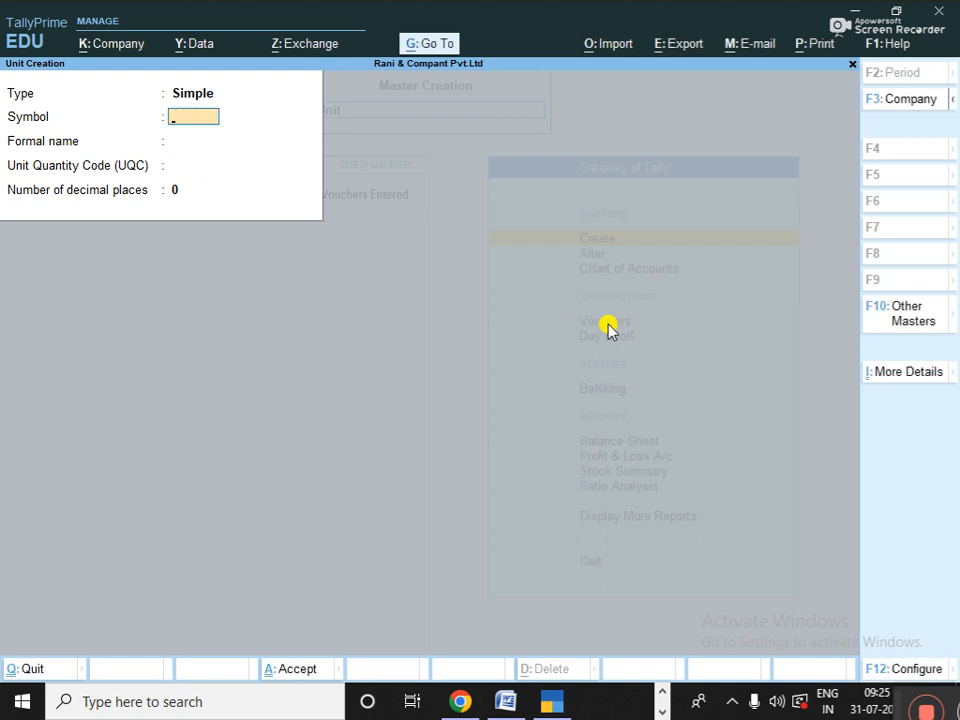
- Create unit LT with quantity code LITTER and 0 decimal places
text(LT)
key(Return)
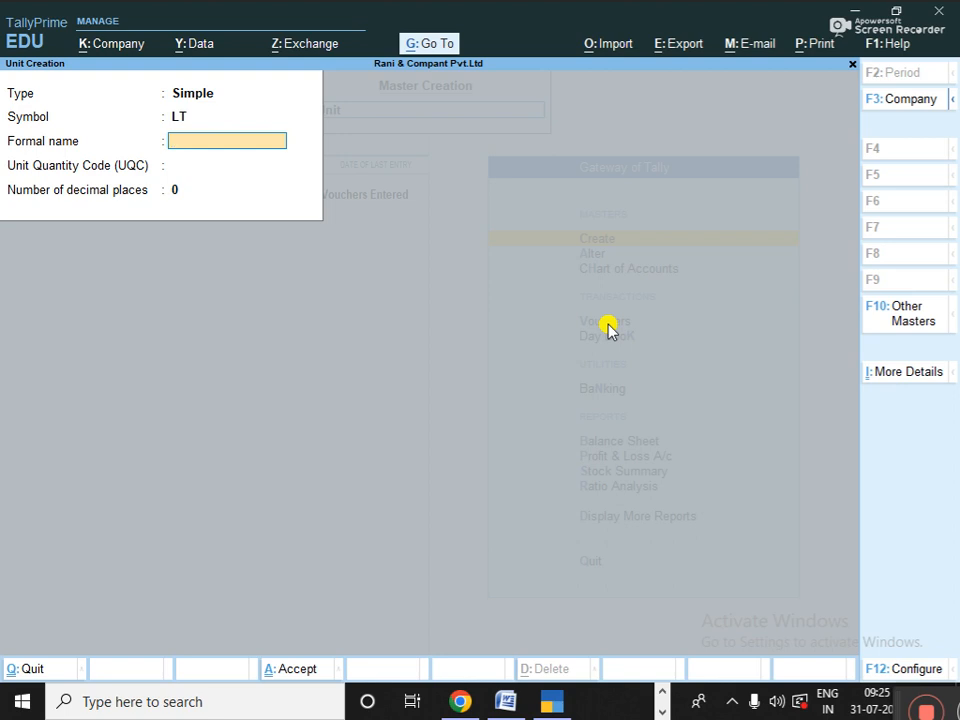
key(Return)
text(LITTER)
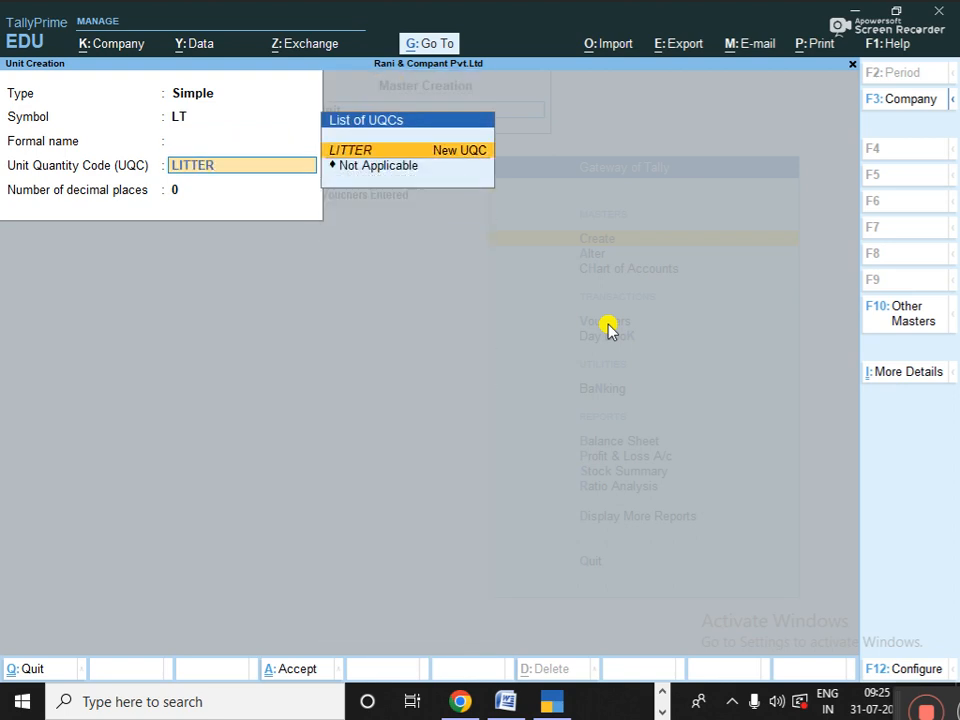
key(Return)
key(Return)
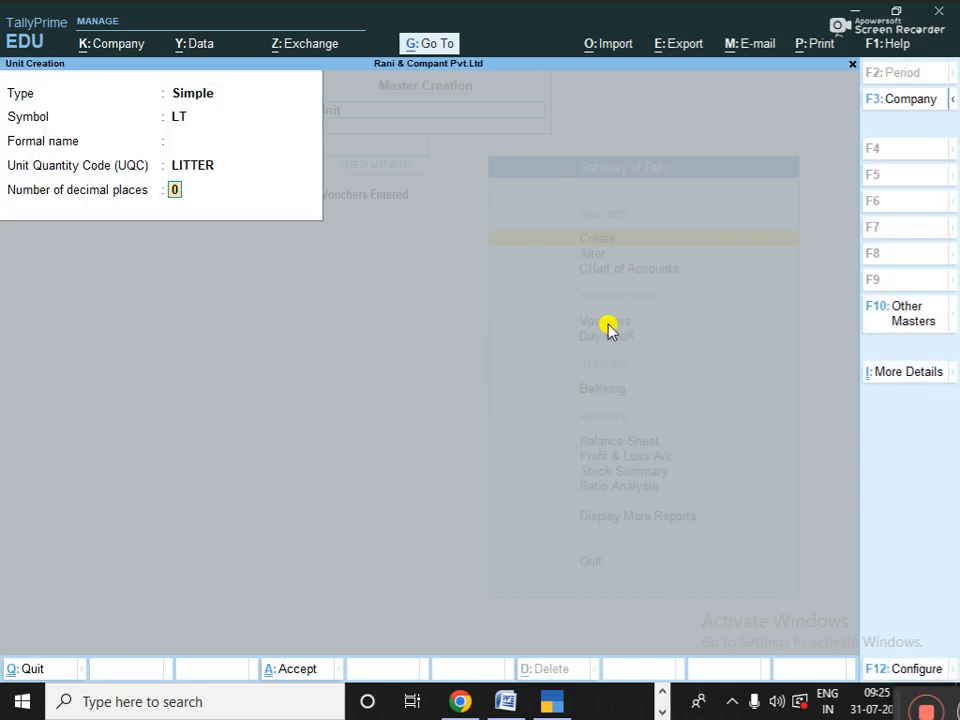
key(Return)
key(Return)
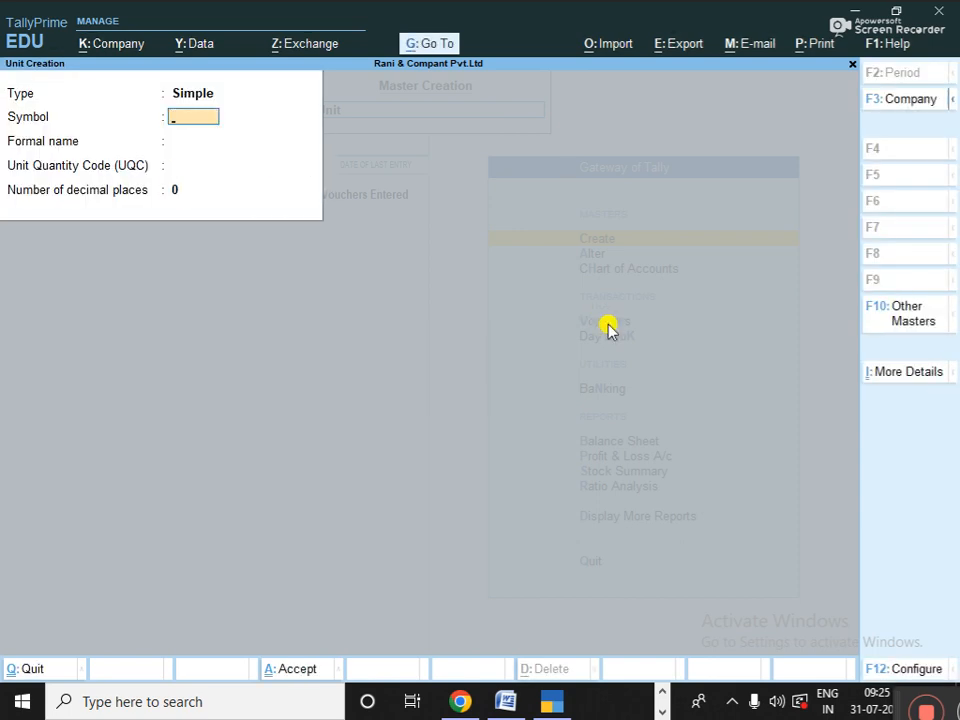
text(KG)
key(Return)
- Give the KG unit formal name KILLO GRAM and quantity code KGS-KILOGRAMS
text(KI)
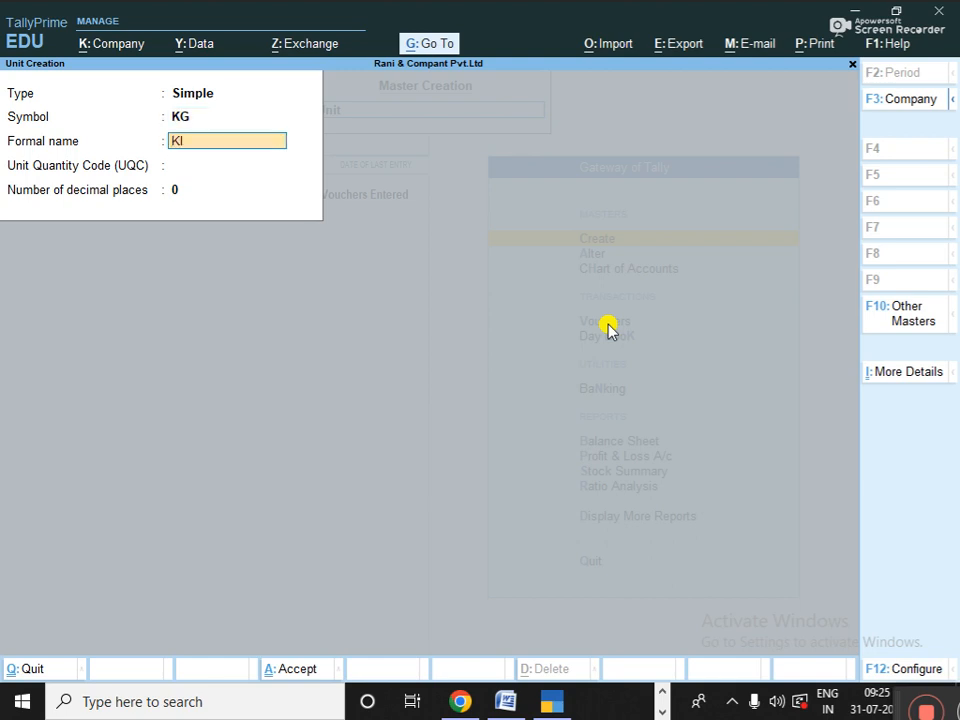
text(LLO GRAM)
key(Return)
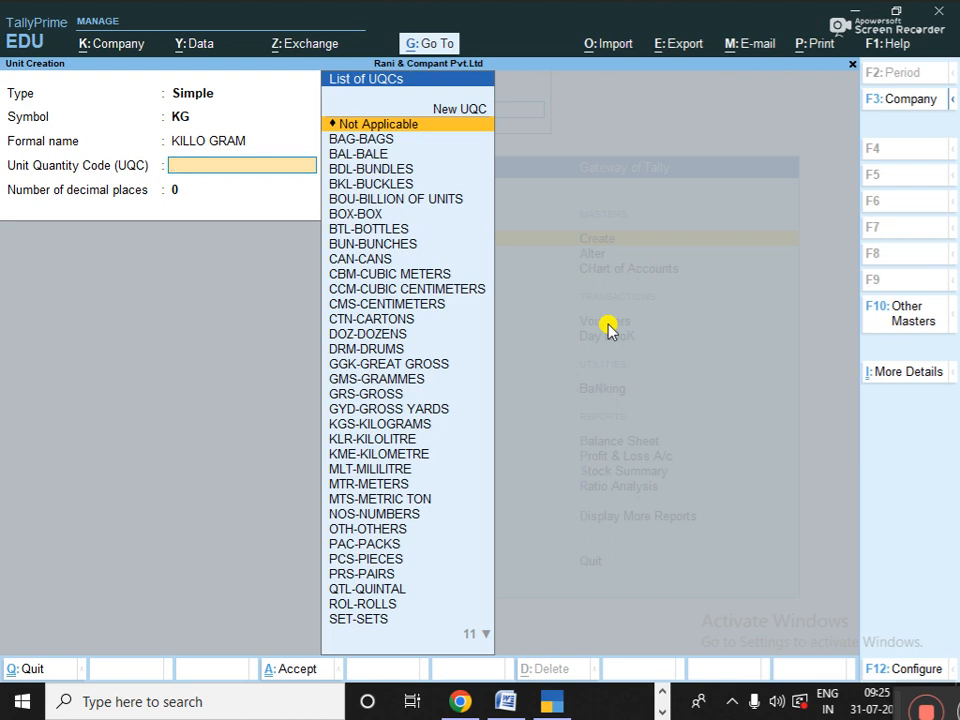
text(KI)
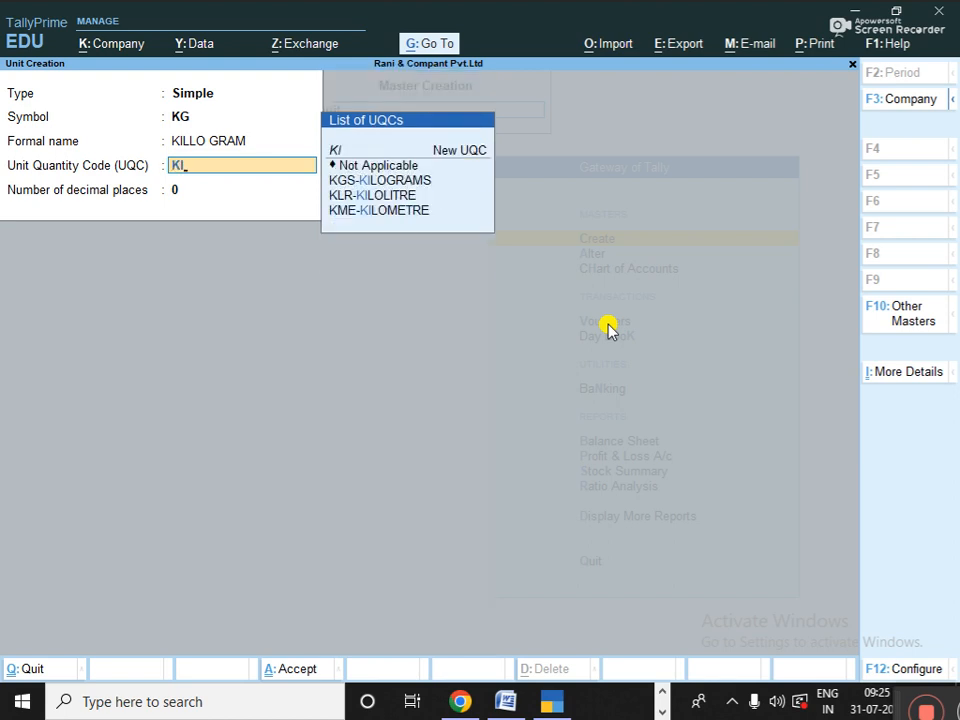
key(Down)
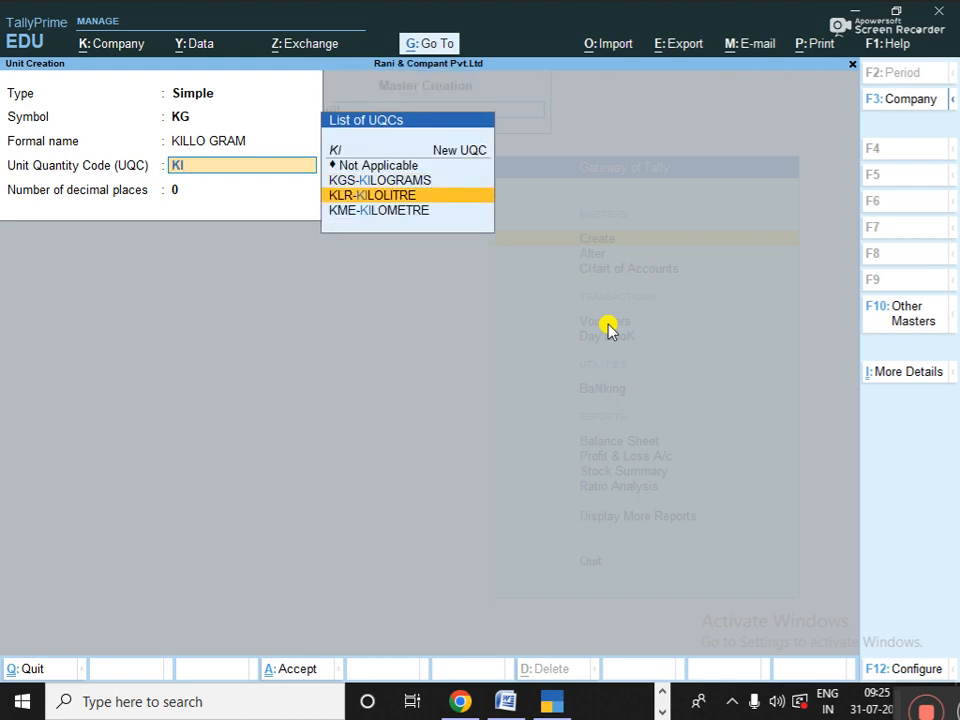
key(Up)
key(Return)
key(Return)
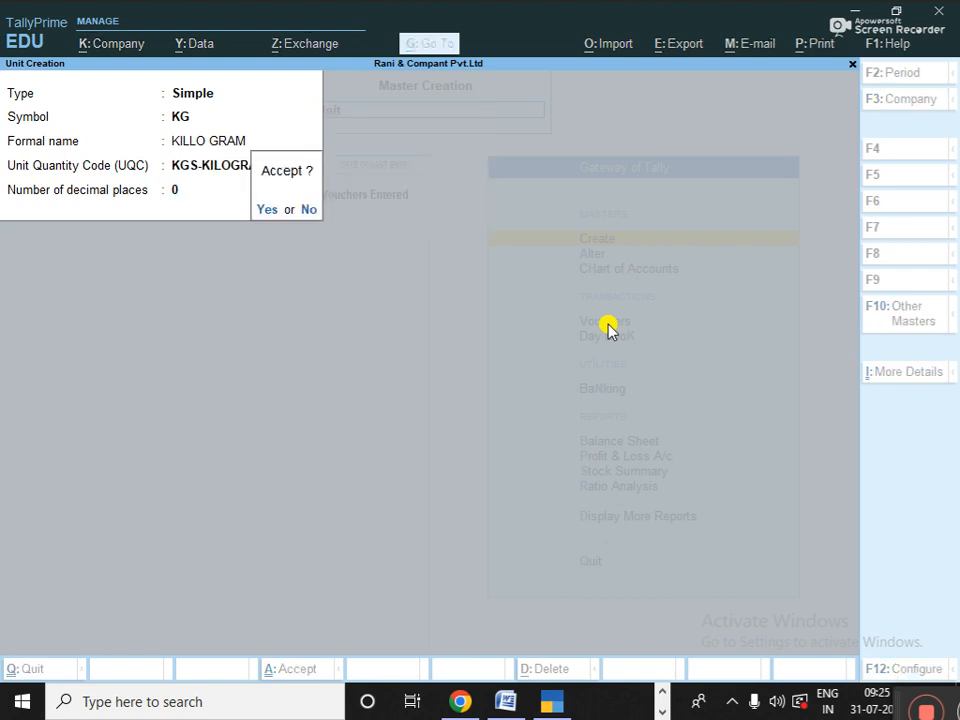
key(Return)
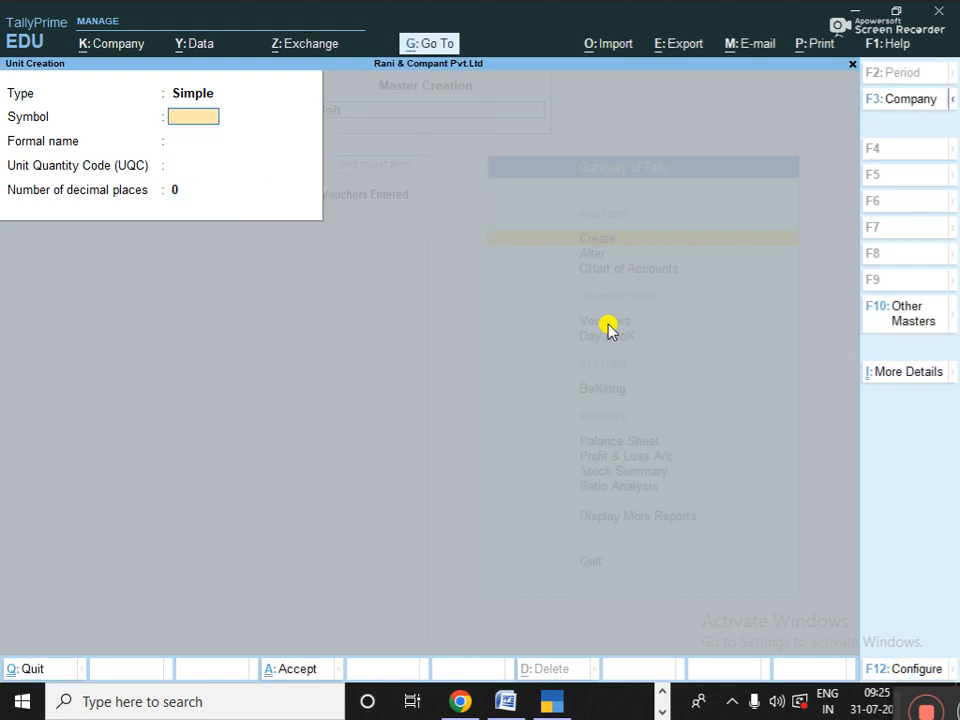
- Discard the stray FIT unit and start a new Stock Item from the masters list
text(FIT)
key(BackSpace)
key(BackSpace)
key(BackSpace)
key(Escape)
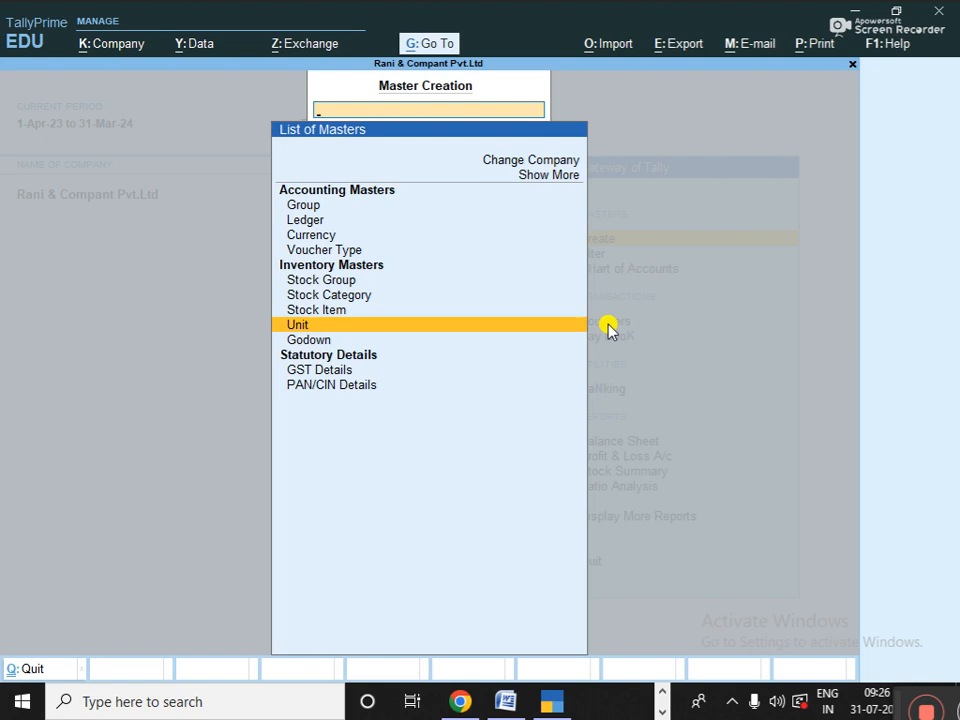
key(Up)
key(Return)
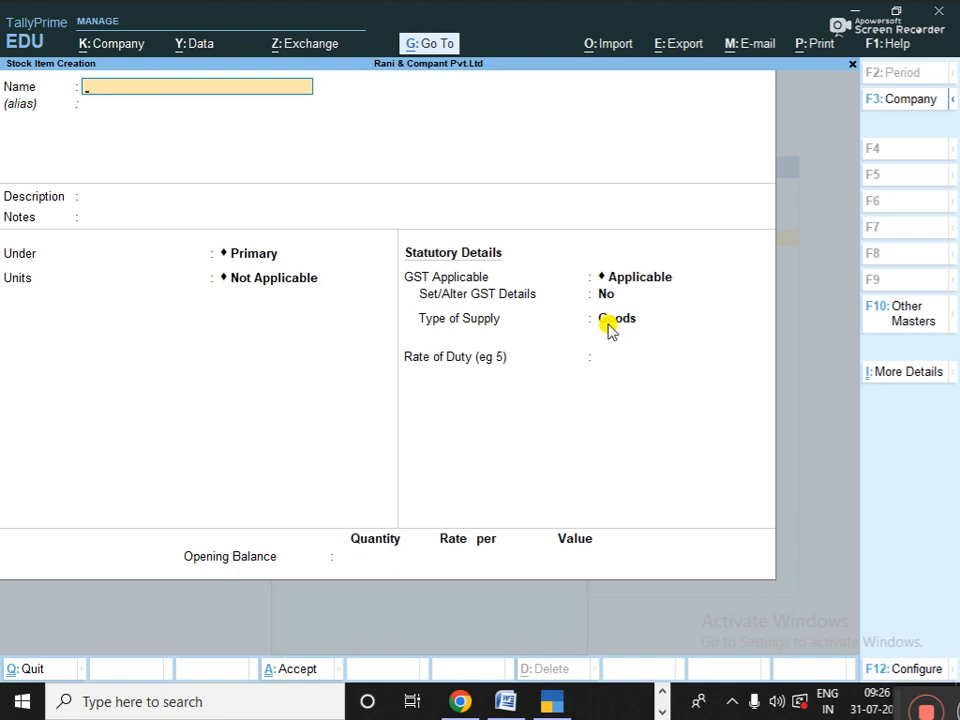
- Name the stock item LED TV 32"IN, keep group Primary, and set its unit to PSC
text(C)
key(BackSpace)
text(LED TV 32"IN)
key(Return)
key(Return)
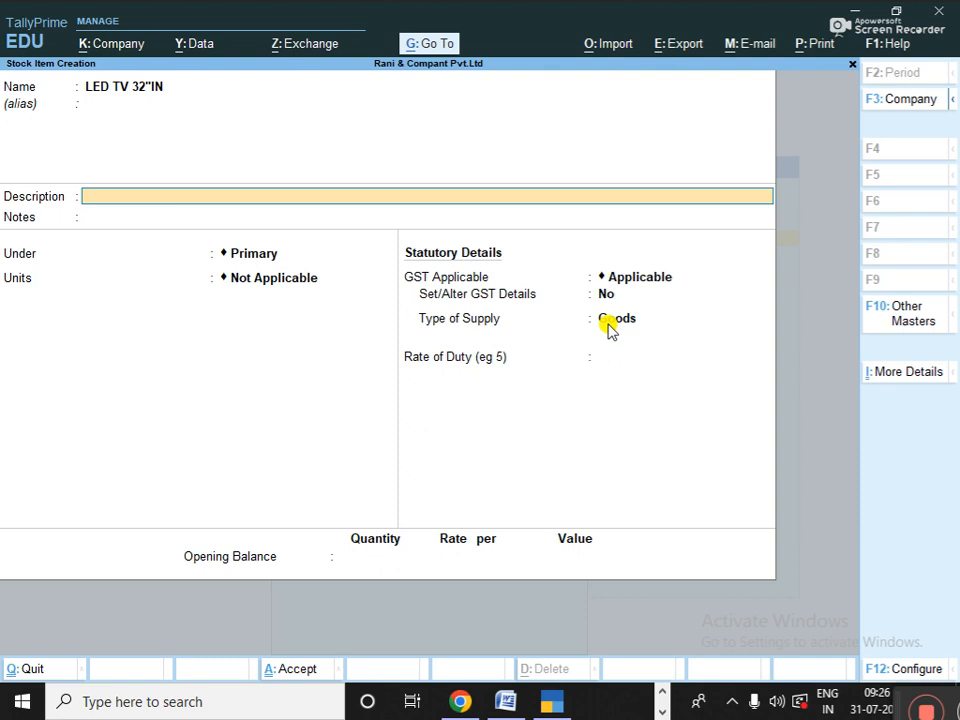
key(Return)
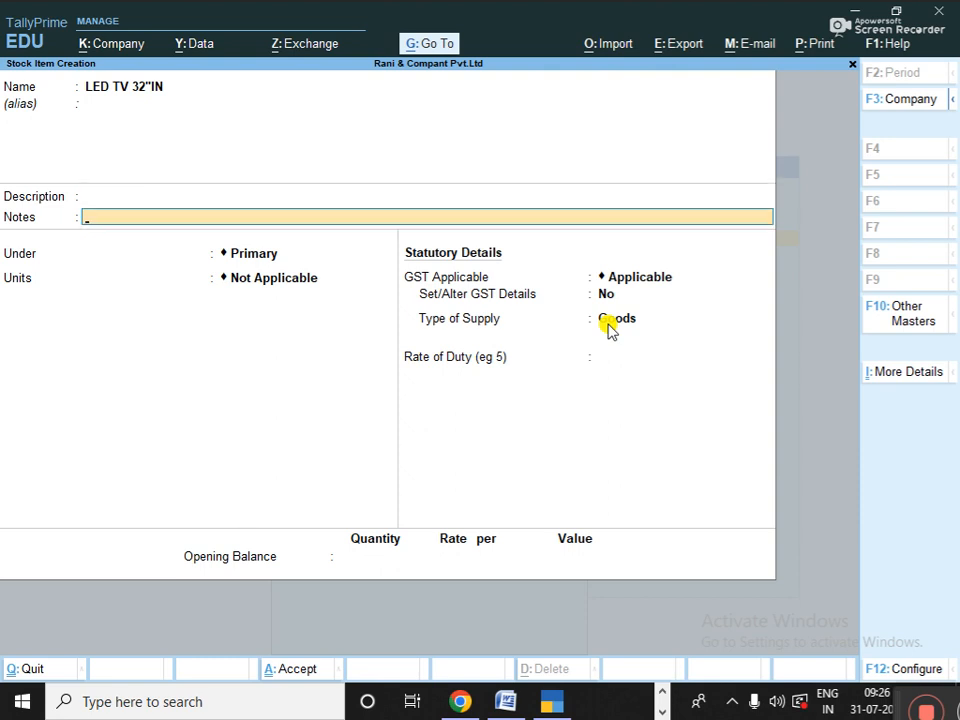
key(Return)
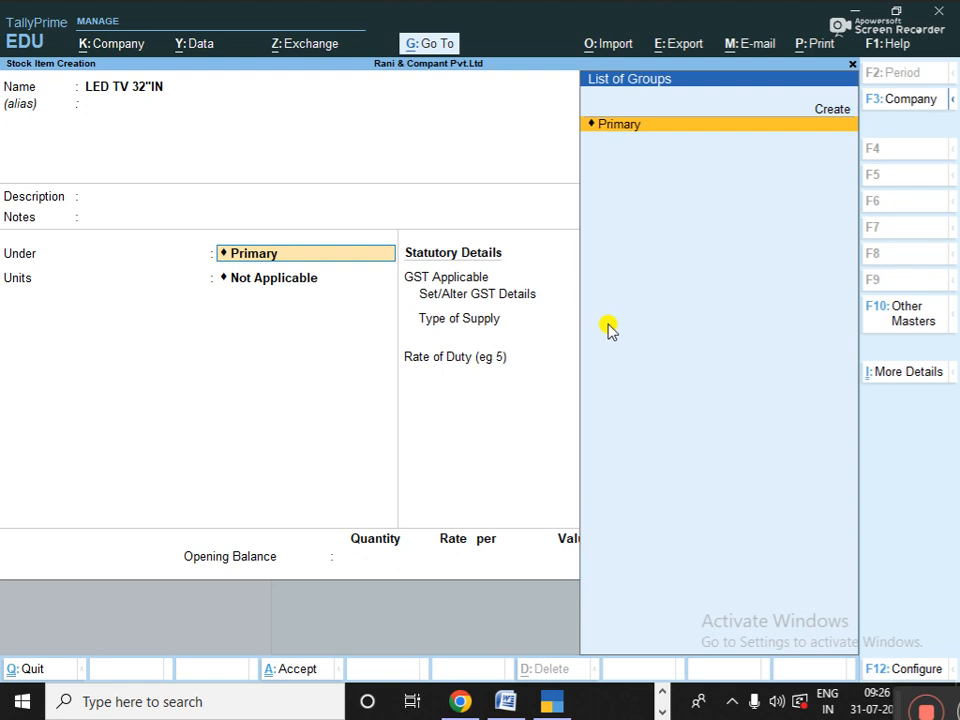
key(Return)
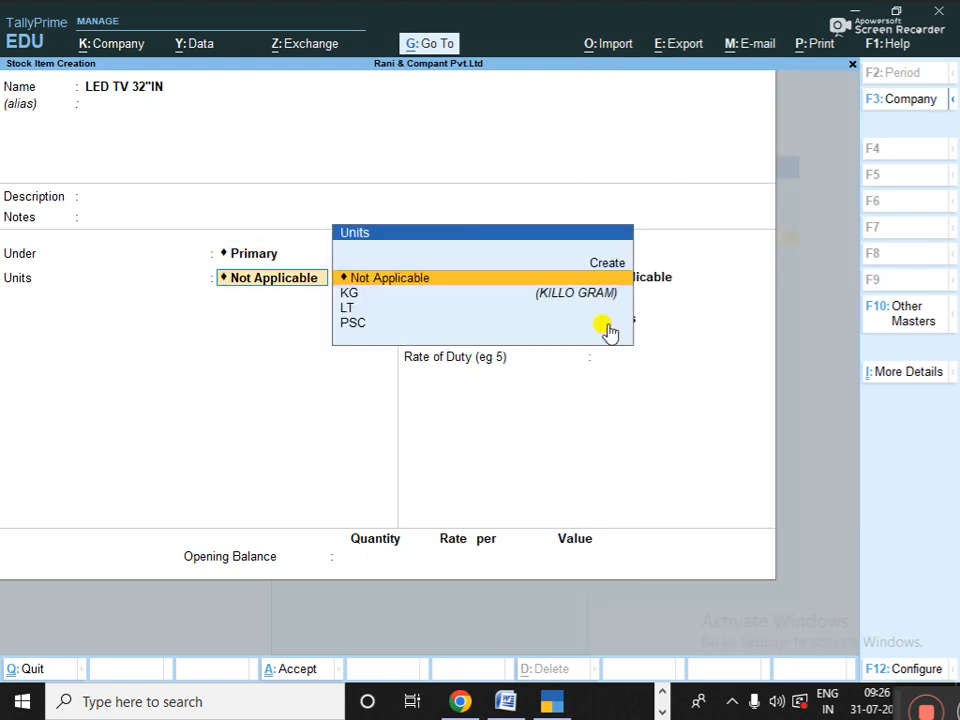
key(Down)
key(Down)
key(Down)
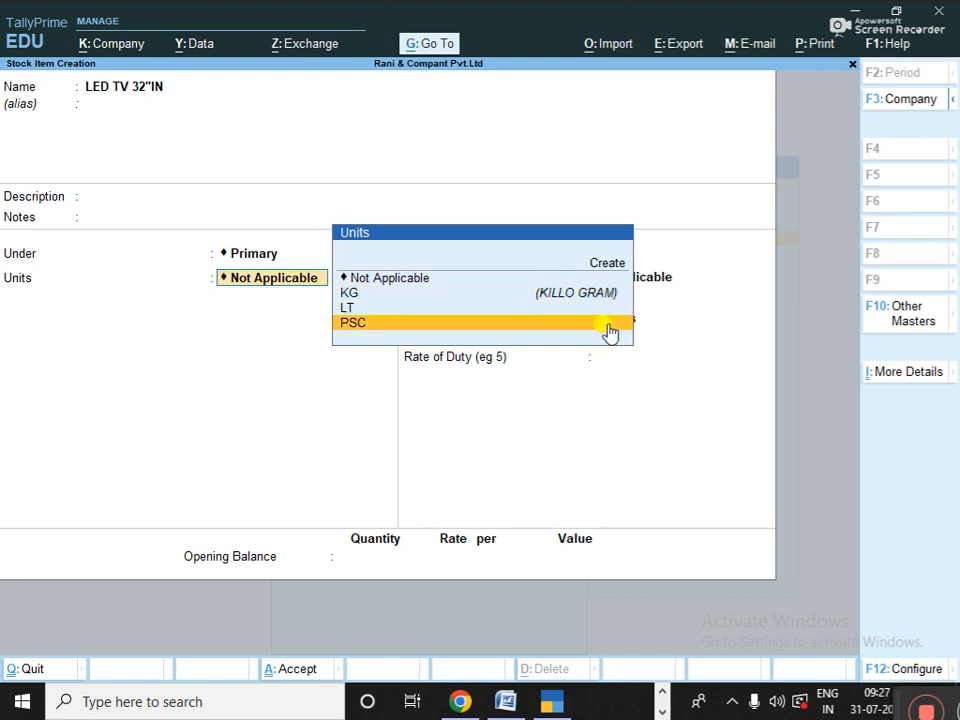
key(Up)
key(Down)
click(609, 325)
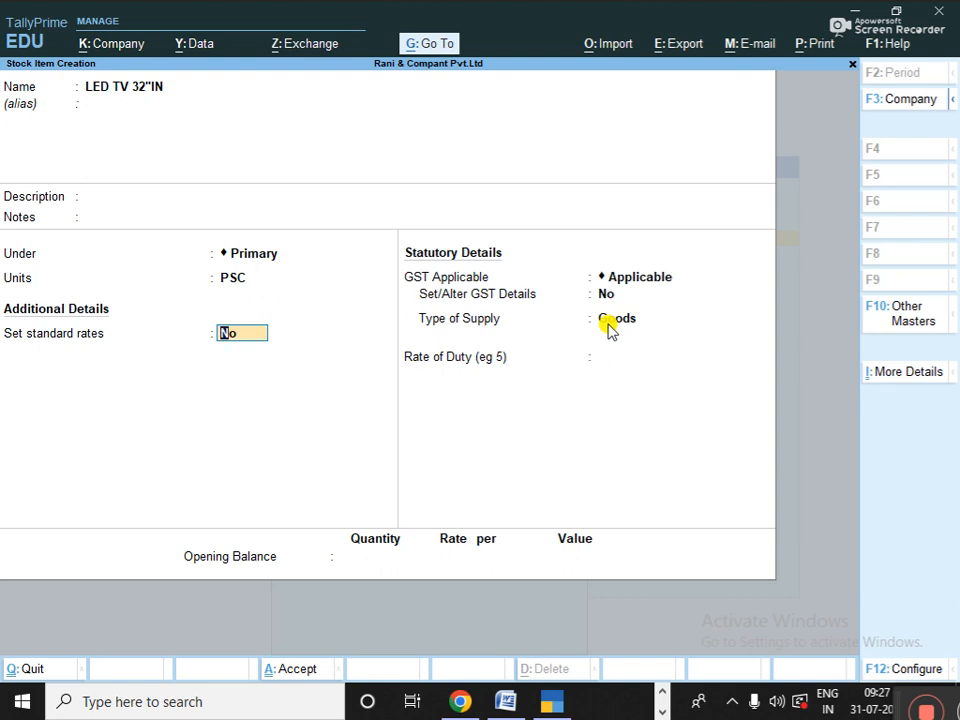
- Enable standard rates: cost 13999 and selling price 14999 per PSC
text(y)
key(Return)
key(Return)
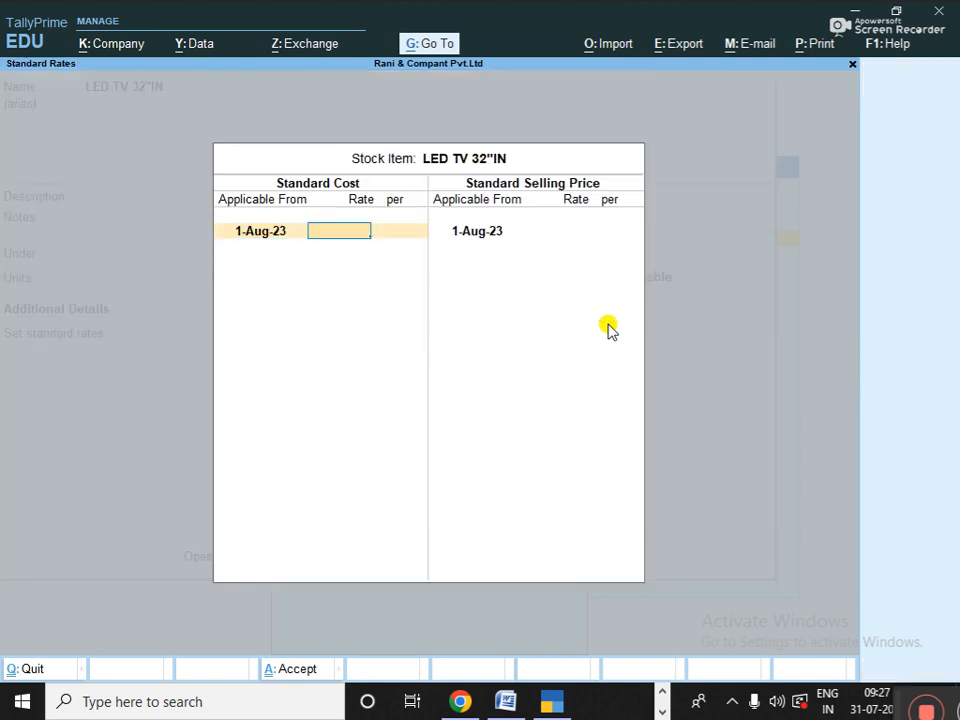
text(13999)
key(Return)
key(Return)
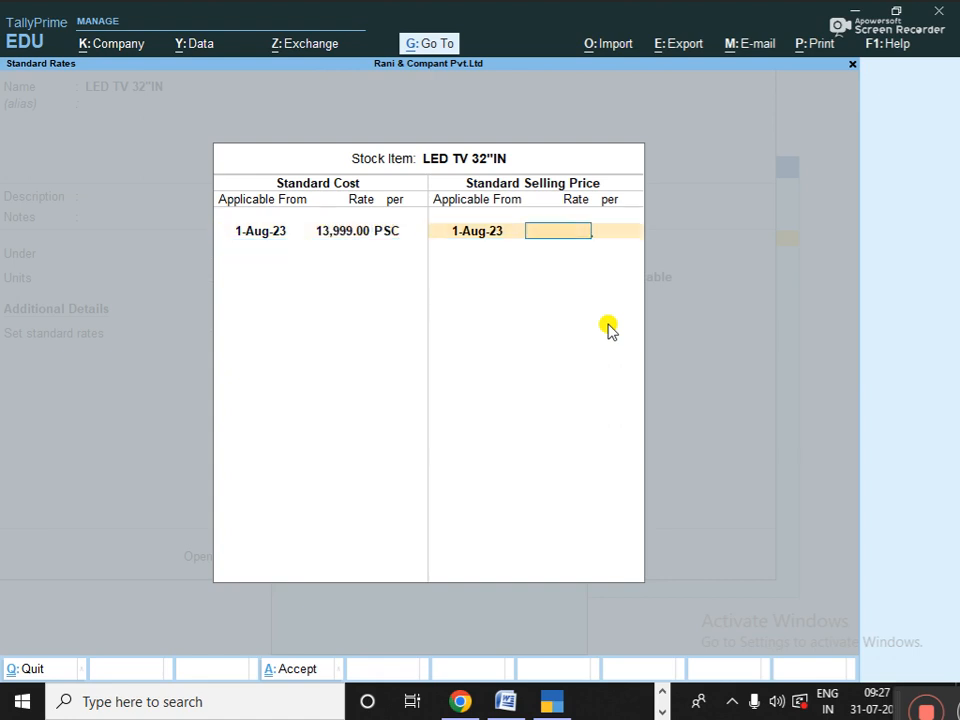
text(14999)
key(Return)
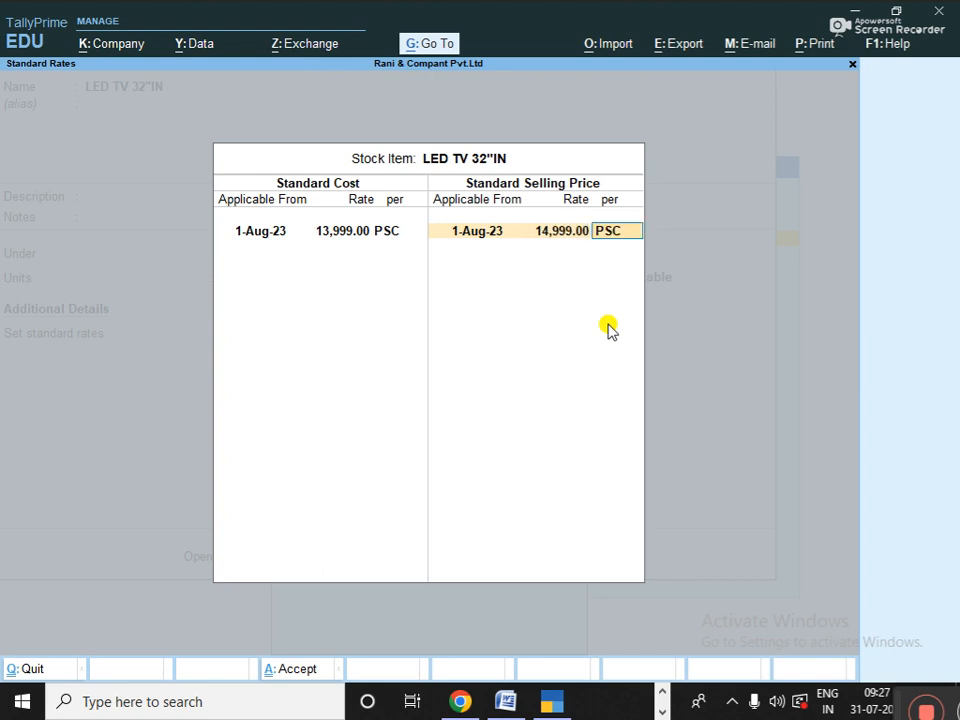
key(Return)
key(Return)
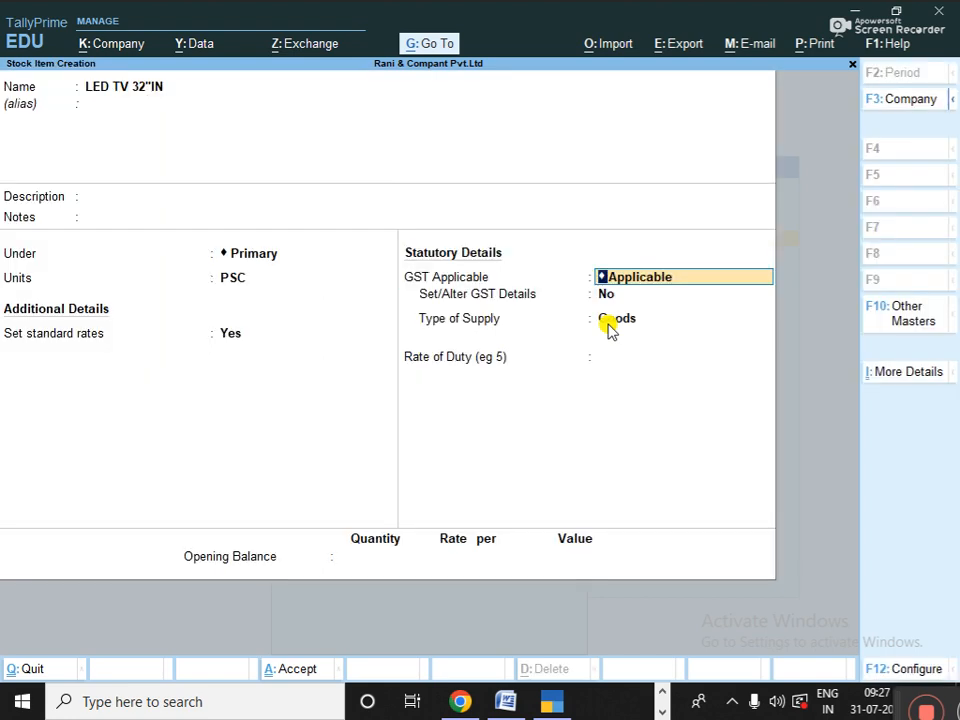
key(Return)
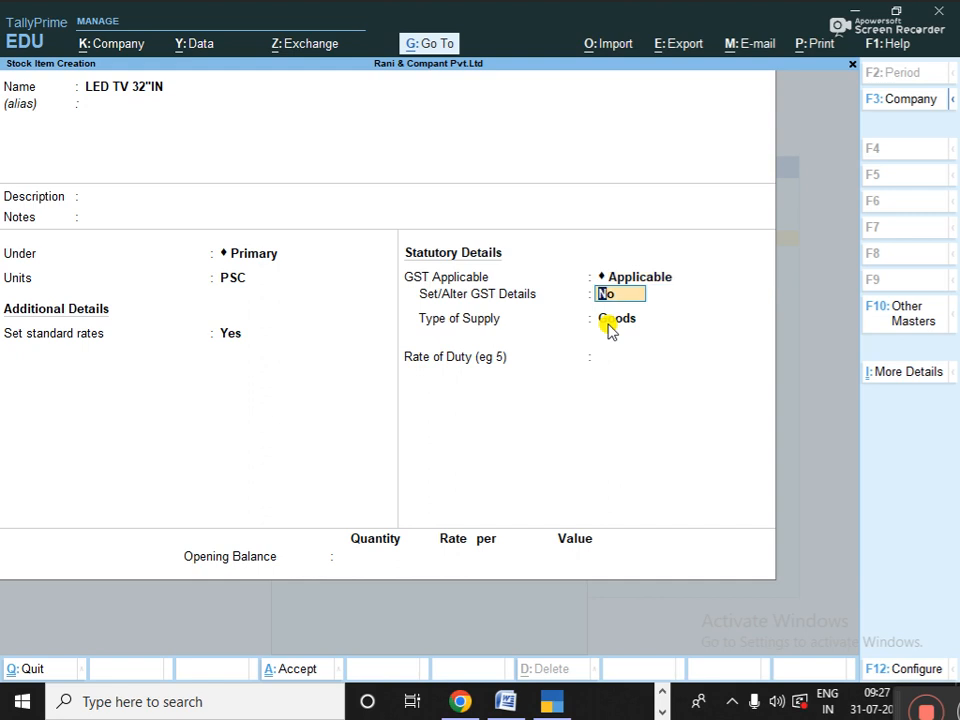
- Turn on GST details for the item and keep calculation type On Value
text(y)
key(Return)
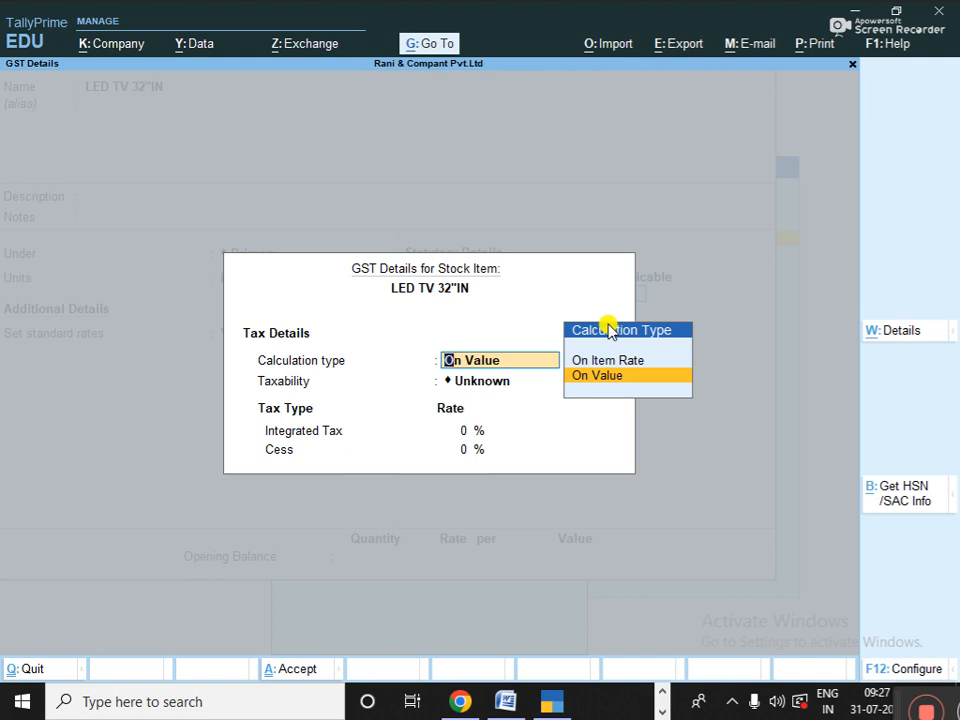
key(Up)
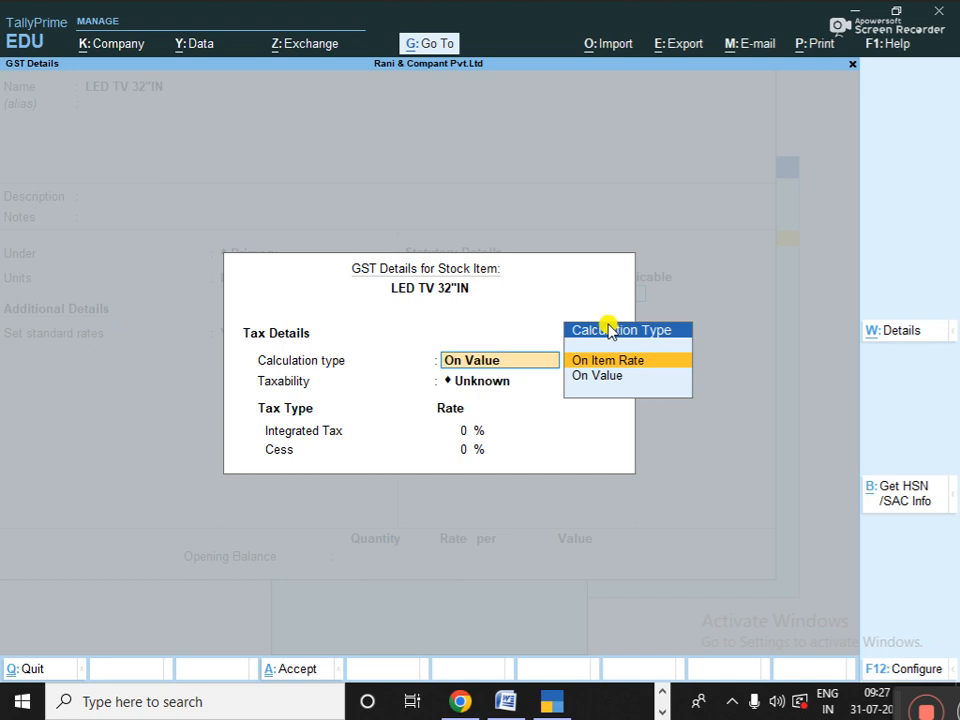
key(Down)
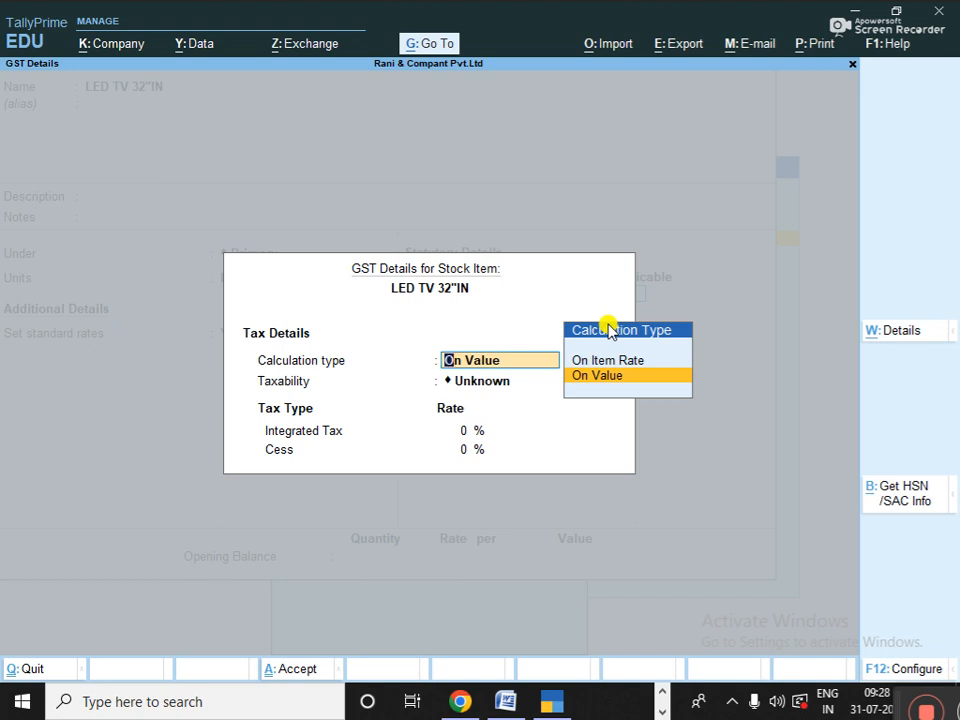
key(Return)
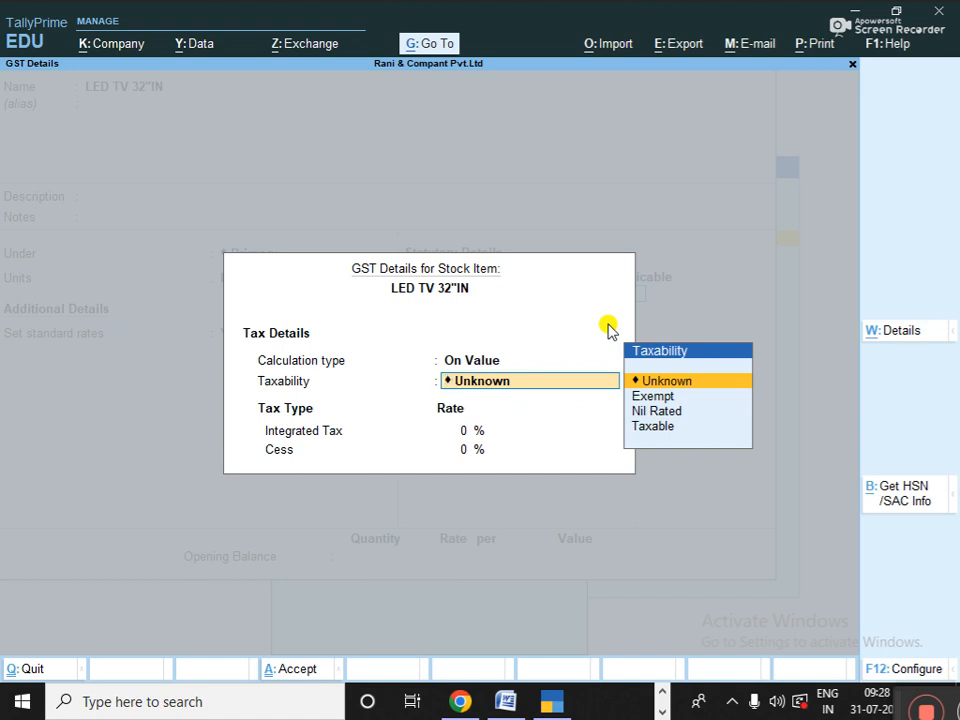
- Browse the Taxability options, comparing Taxable and Nil Rated
key(Down)
key(Down)
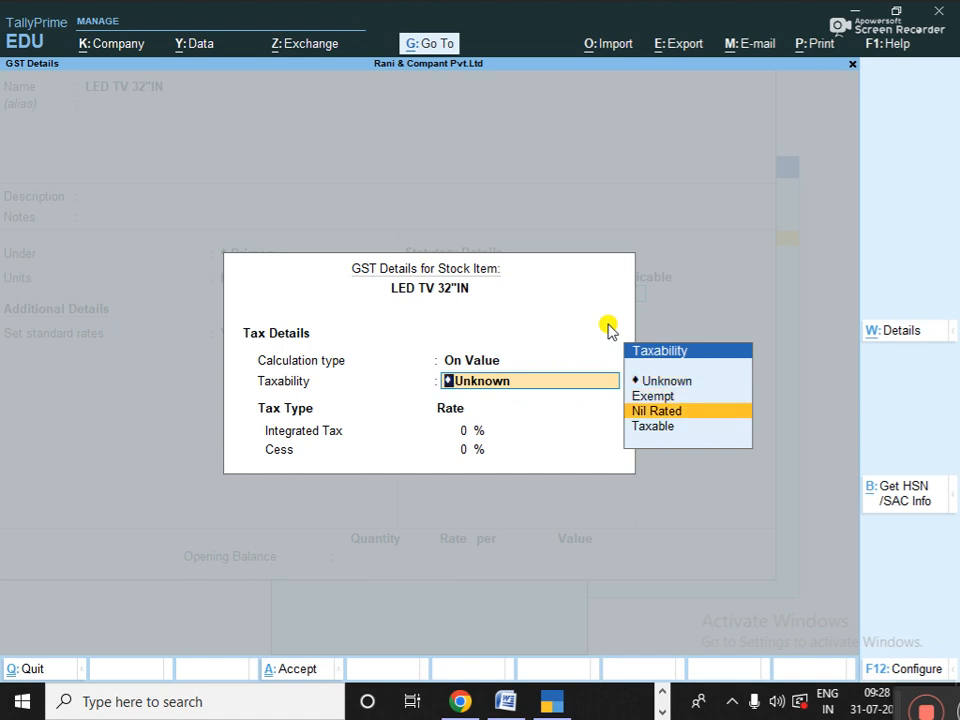
key(Down)
key(Up)
key(Down)
key(Up)
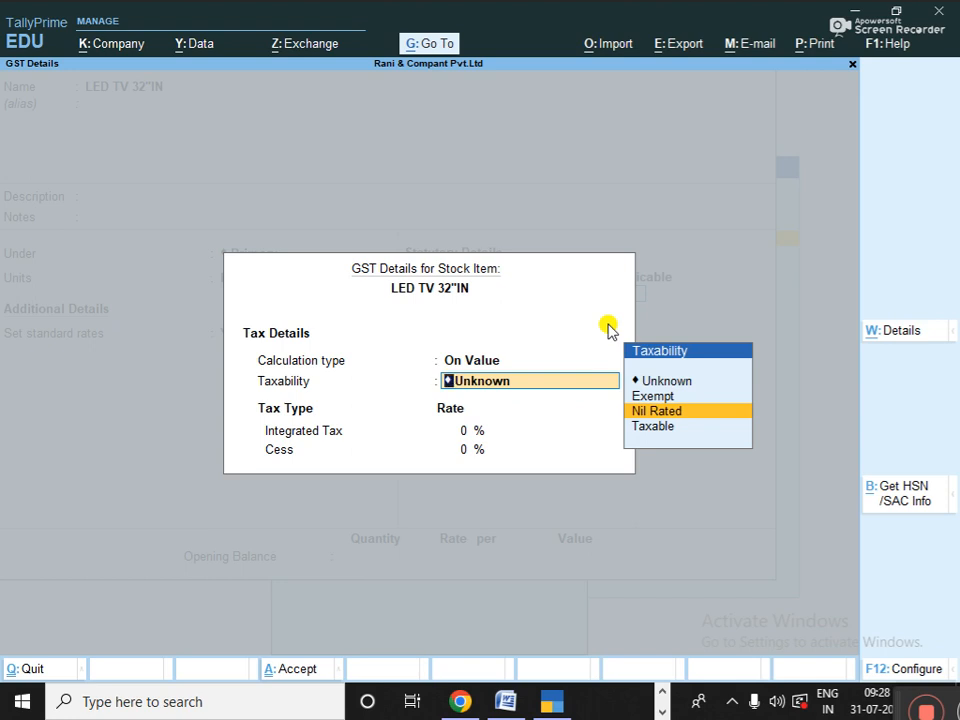
- Mark LED TV 32"IN as Taxable at 18% integrated tax, with Goods as supply type
key(Down)
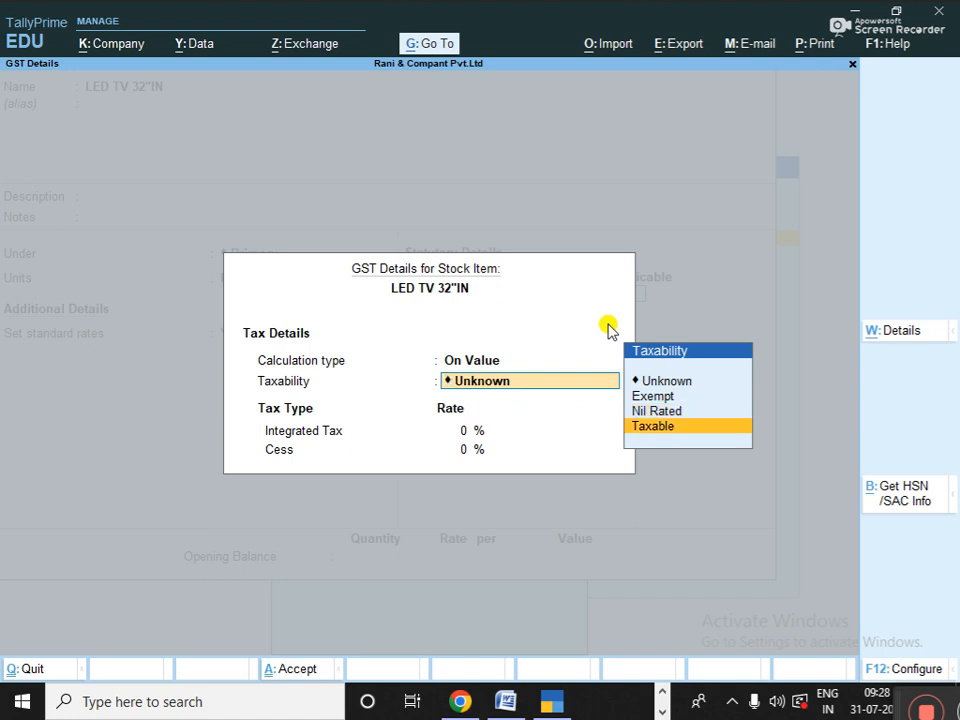
key(Return)
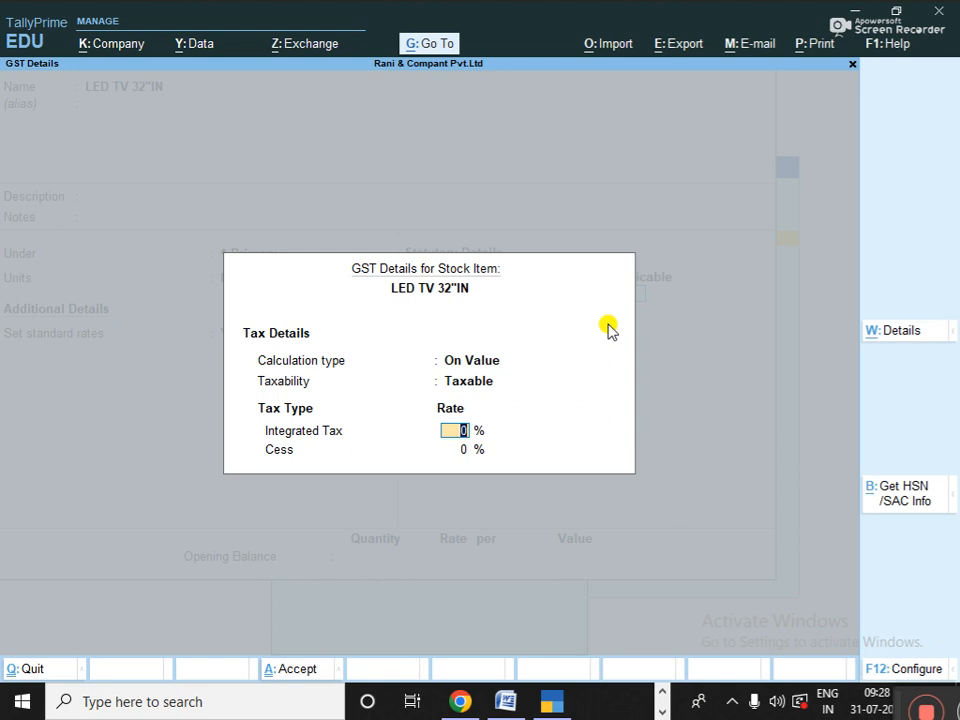
text(18)
key(Return)
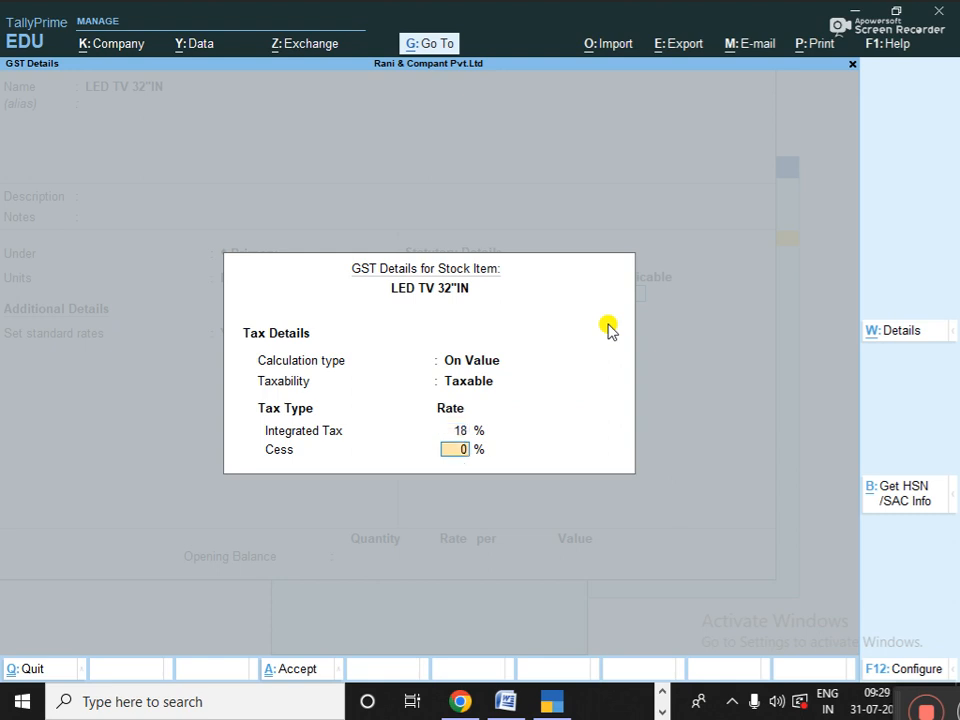
key(Return)
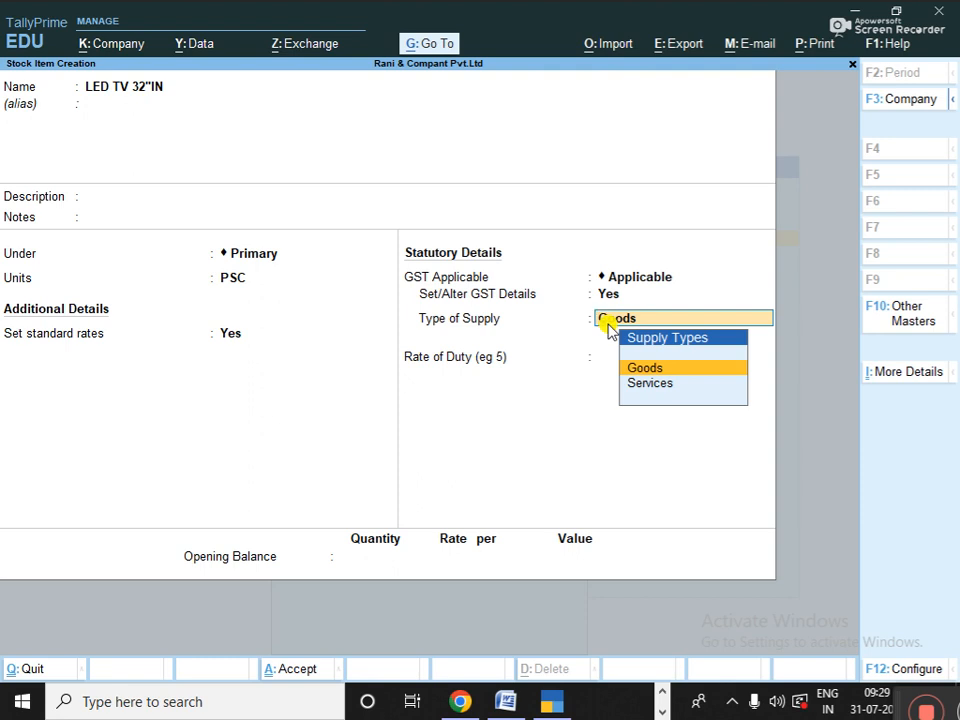
key(Return)
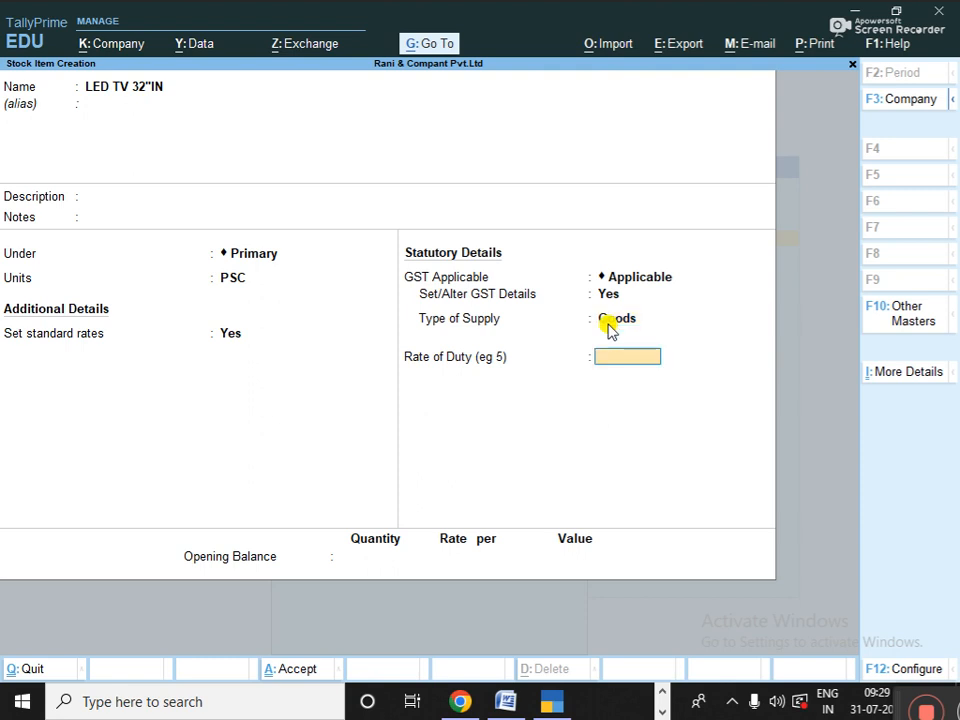
key(Return)
key(Return)
key(Return)
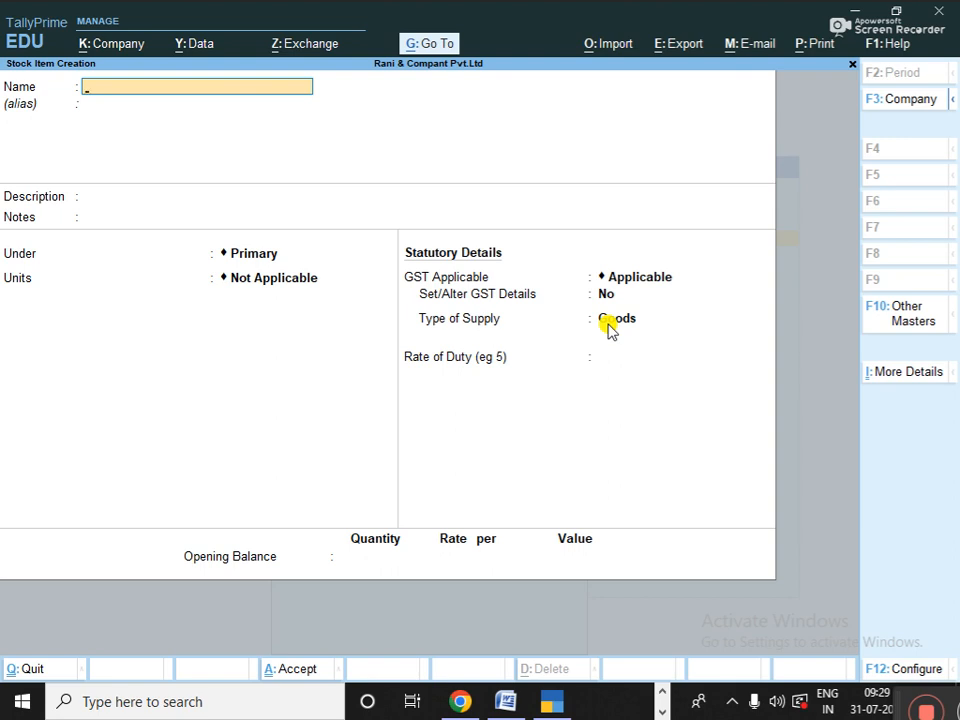
- Name the new stock item TATA TEA 1KG, correcting the typing errors
text(TATA)
text( 1)
text( KT)
key(BackSpace)
text(G)
key(BackSpace)
key(BackSpace)
key(BackSpace)
key(BackSpace)
key(BackSpace)
text(TEA 1KG)
key(Return)
key(Return)
key(Return)
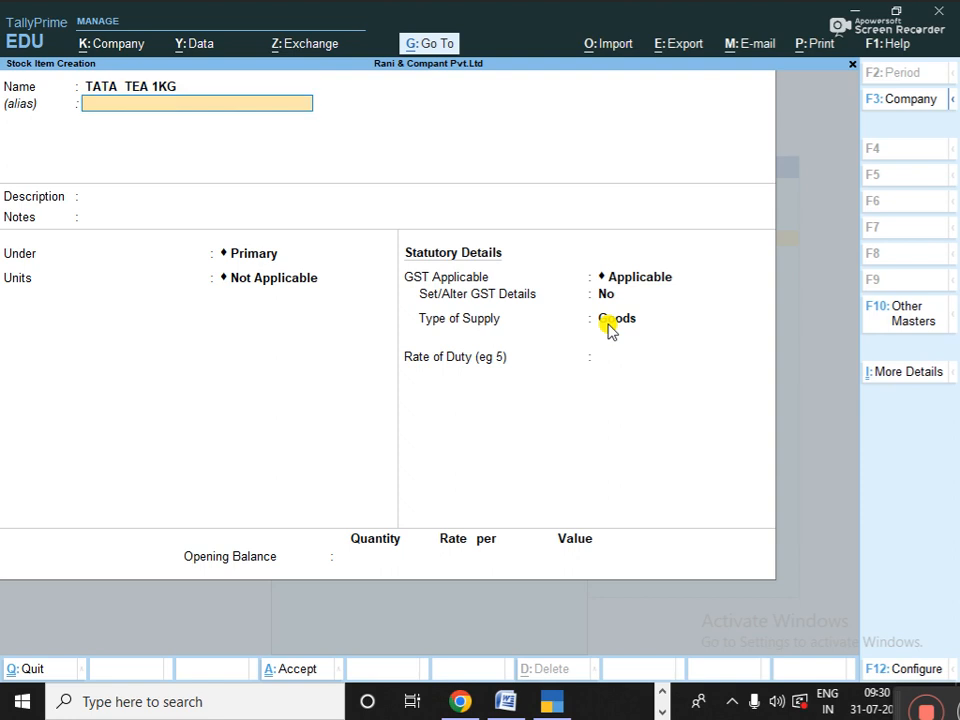
- Keep the Primary group, choose KG as the unit, and turn on standard rates
key(Return)
key(Return)
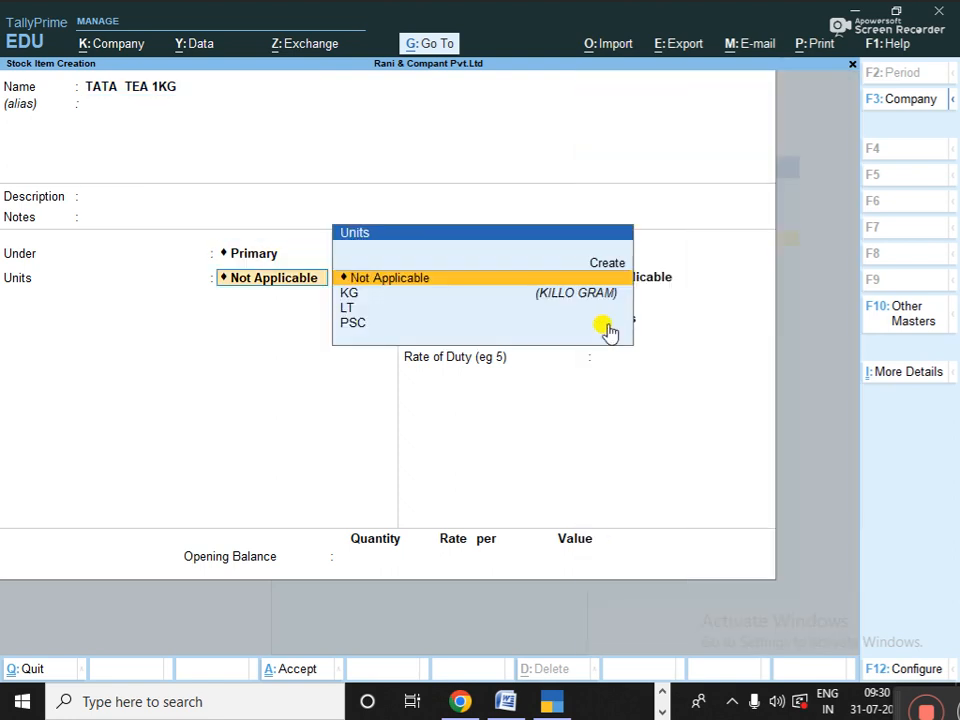
key(Down)
key(Return)
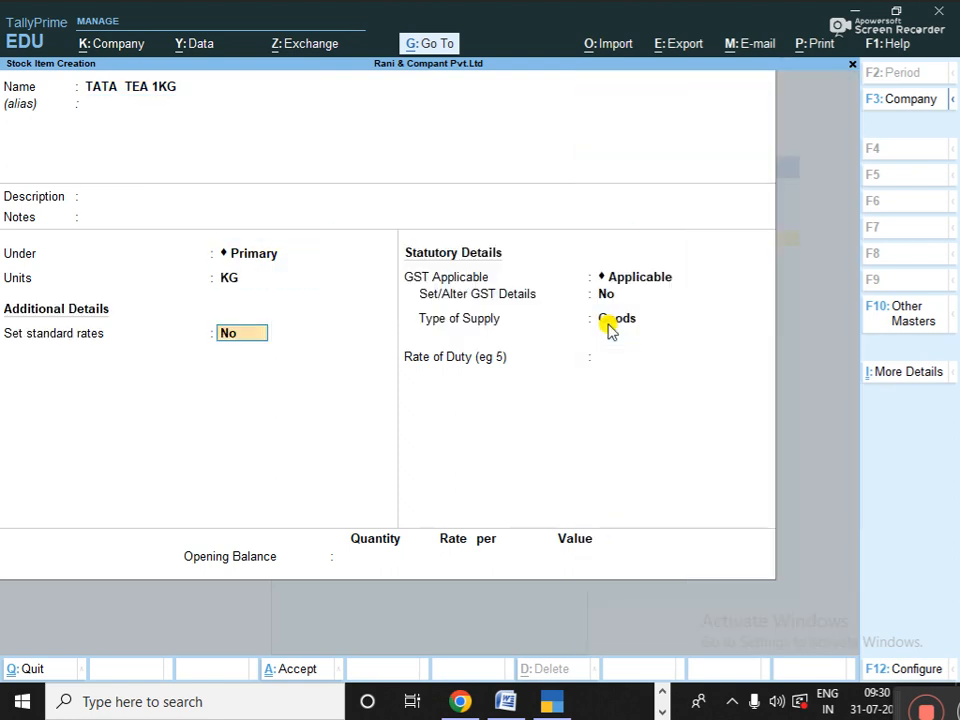
key(y)
key(Return)
- Enter a standard cost of 350 and a selling price of 499 per KG
text(350)
key(Return)
key(Return)
key(Return)
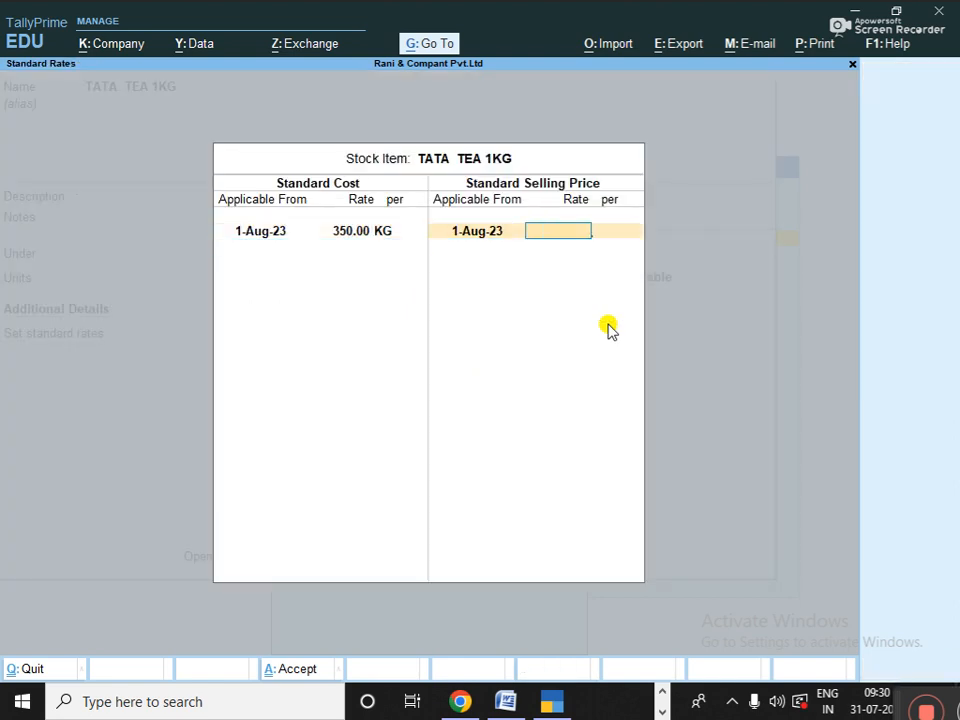
text(499)
key(Return)
key(Return)
key(Return)
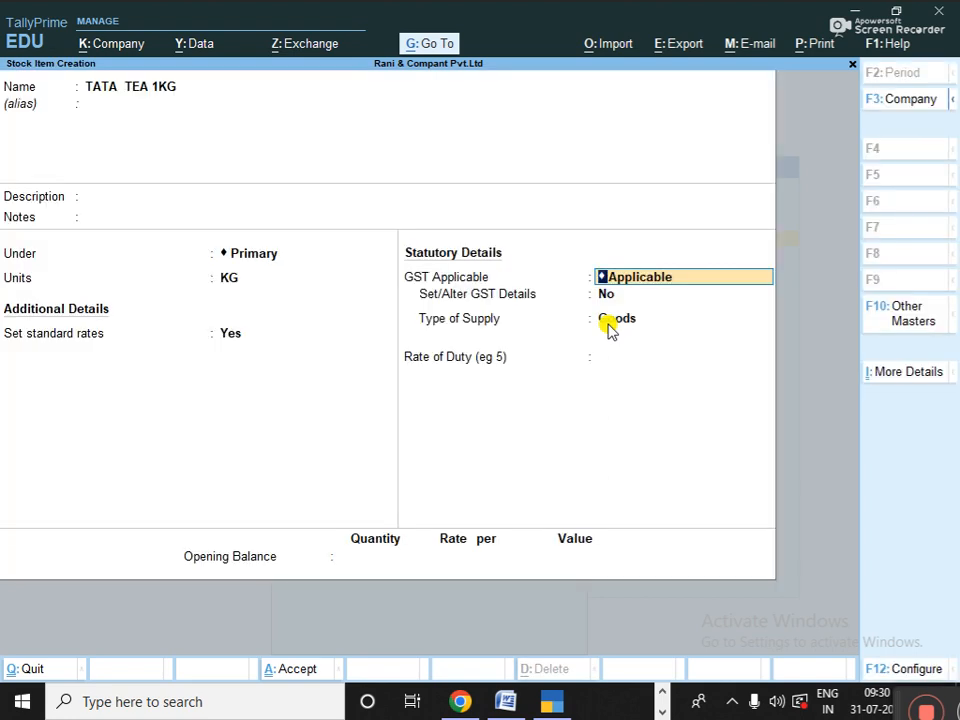
- Set GST details to Taxable at 12% integrated tax, supply type Goods, and save the item
key(Return)
key(y)
key(Return)
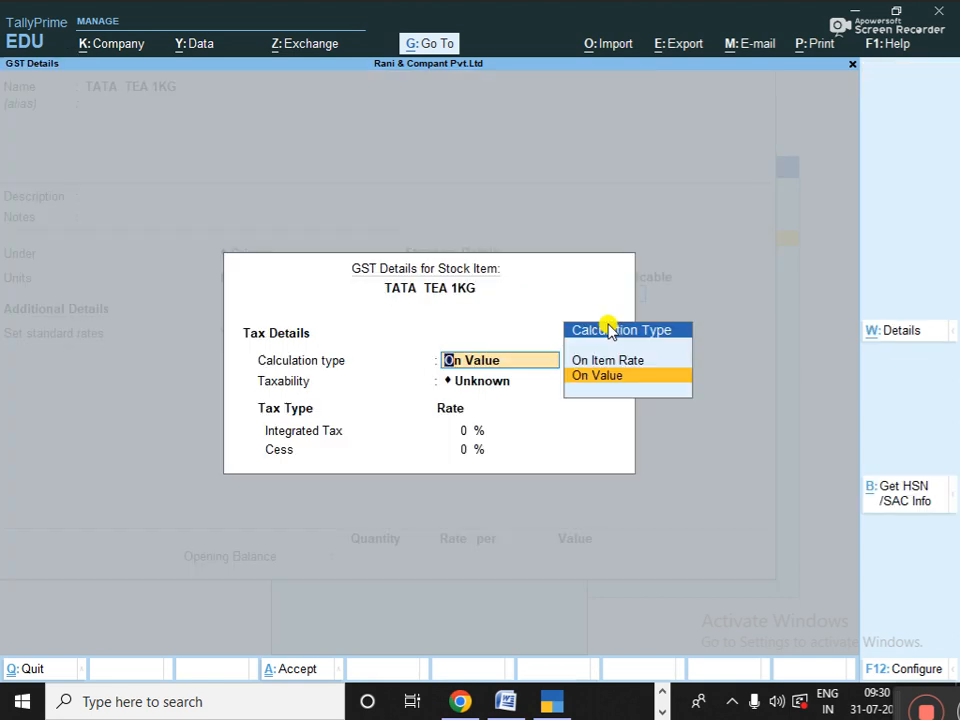
key(Return)
key(Down)
key(Down)
key(Down)
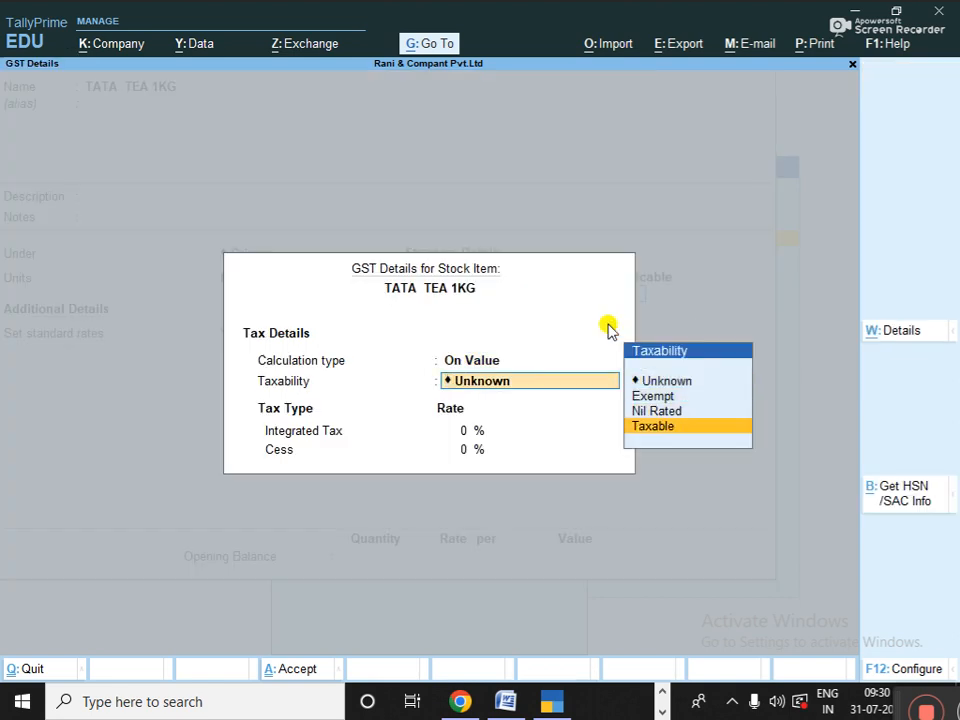
key(Return)
text(12)
key(Return)
key(Return)
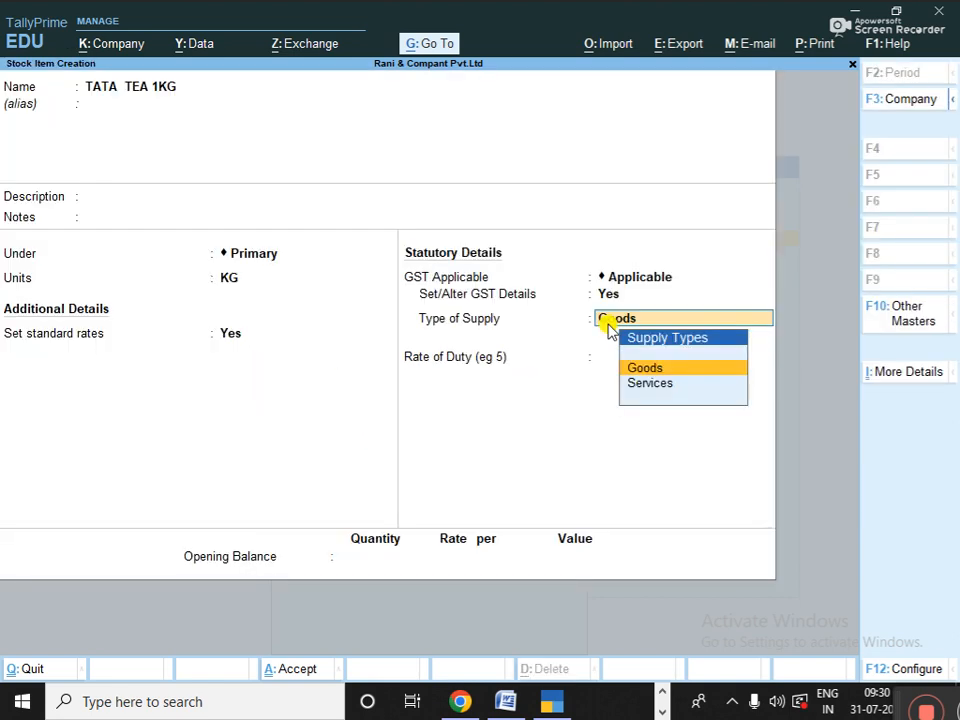
key(Return)
key(Return)
key(Return)
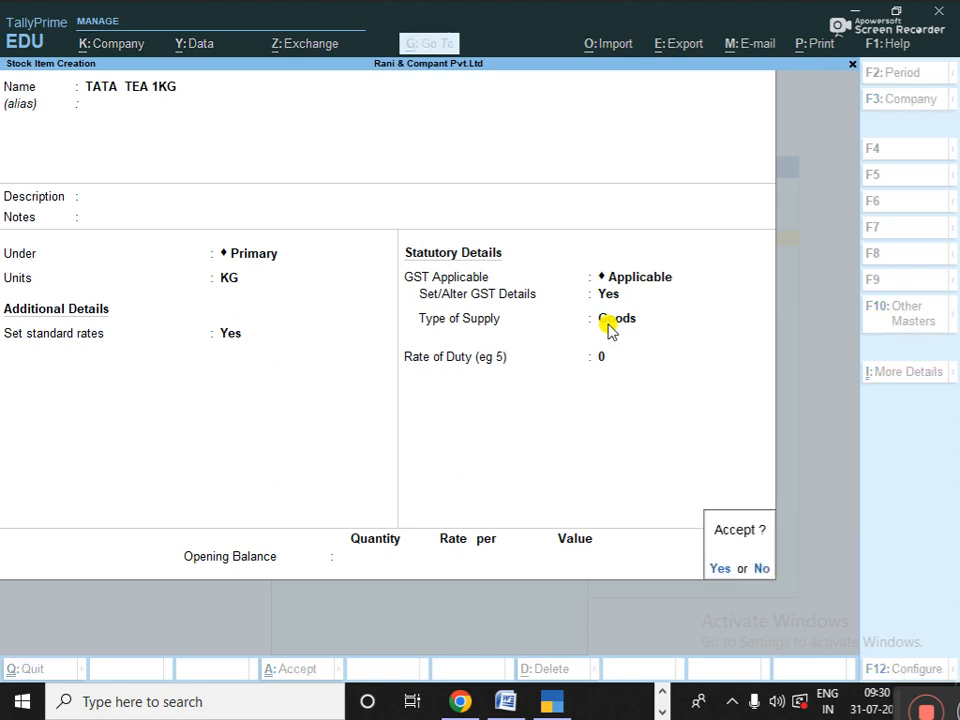
key(Return)
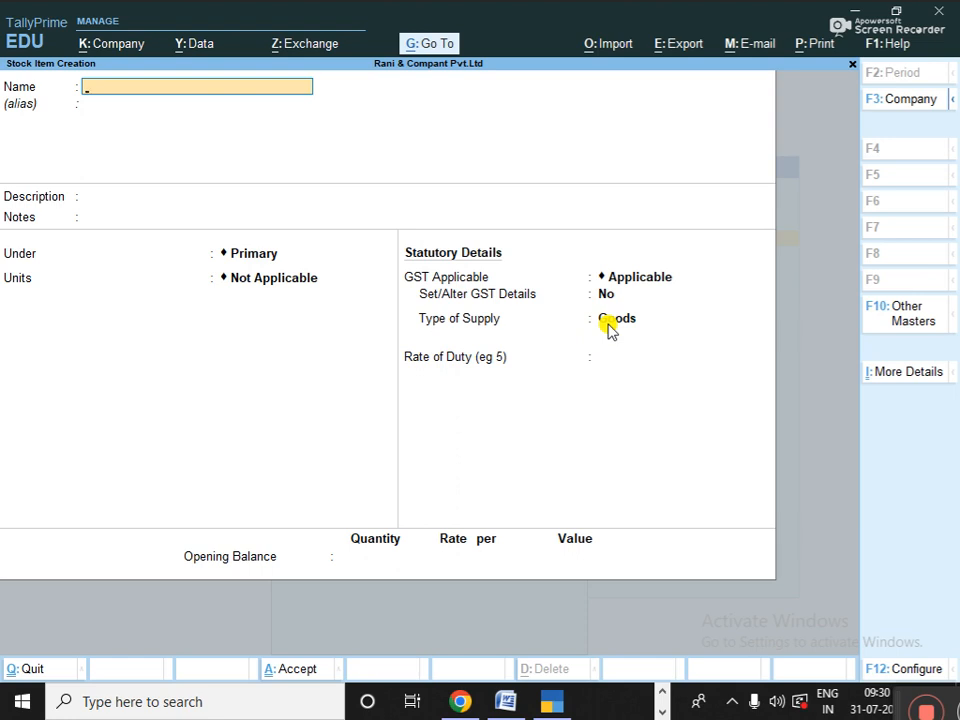
key(Escape)
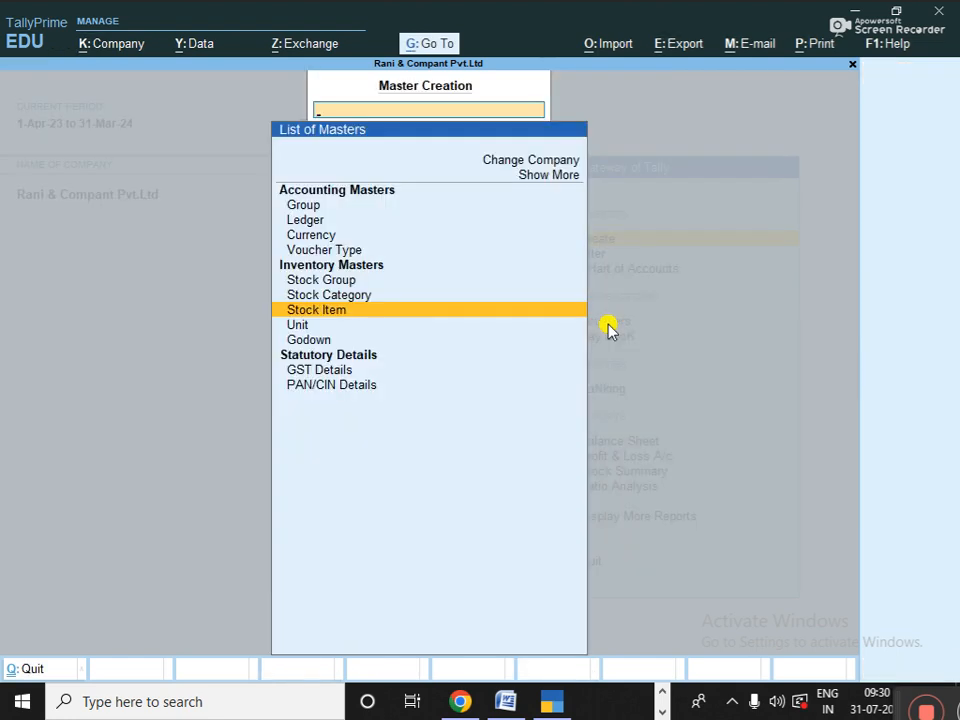
- Return to the Gateway of Tally and open Alter to list the existing masters
key(Escape)
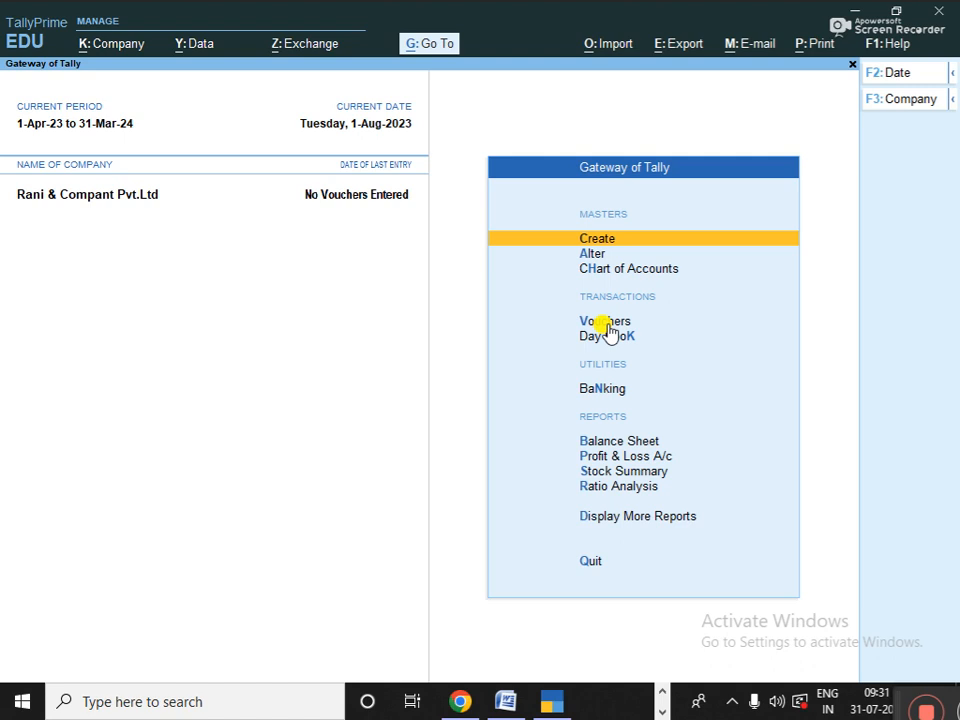
key(Down)
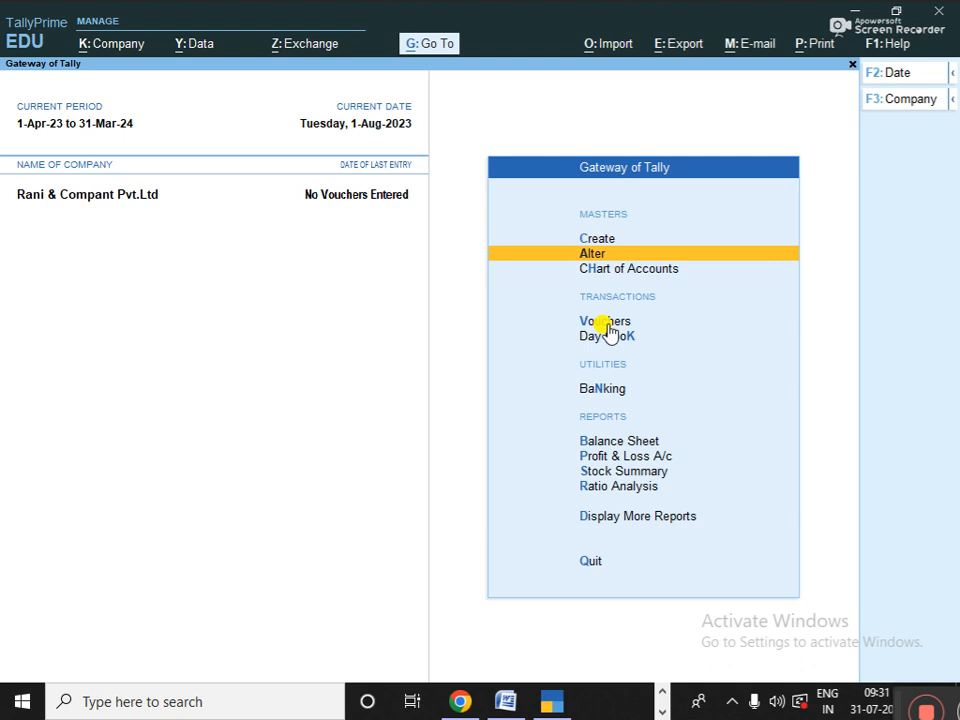
click(18, 193)
key(Up)
key(Down)
key(Up)
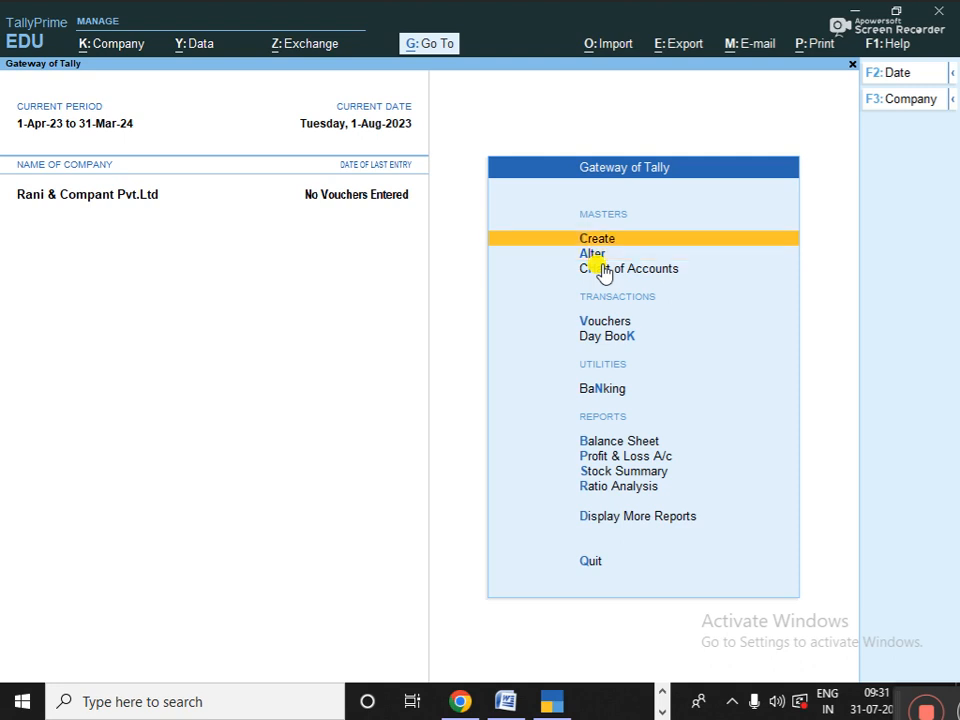
key(Down)
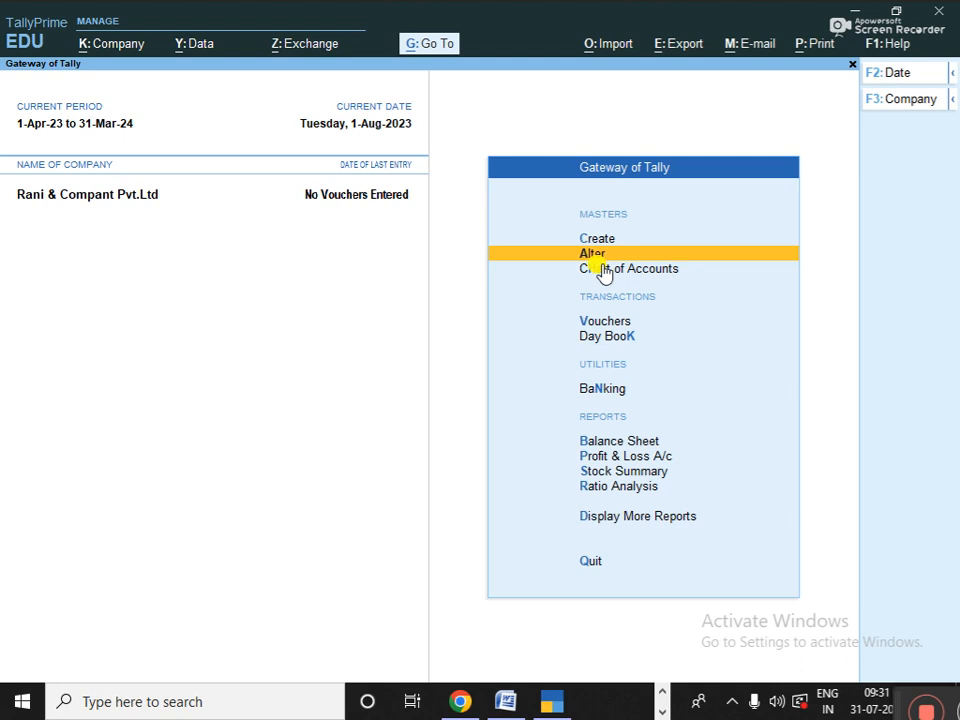
key(Return)
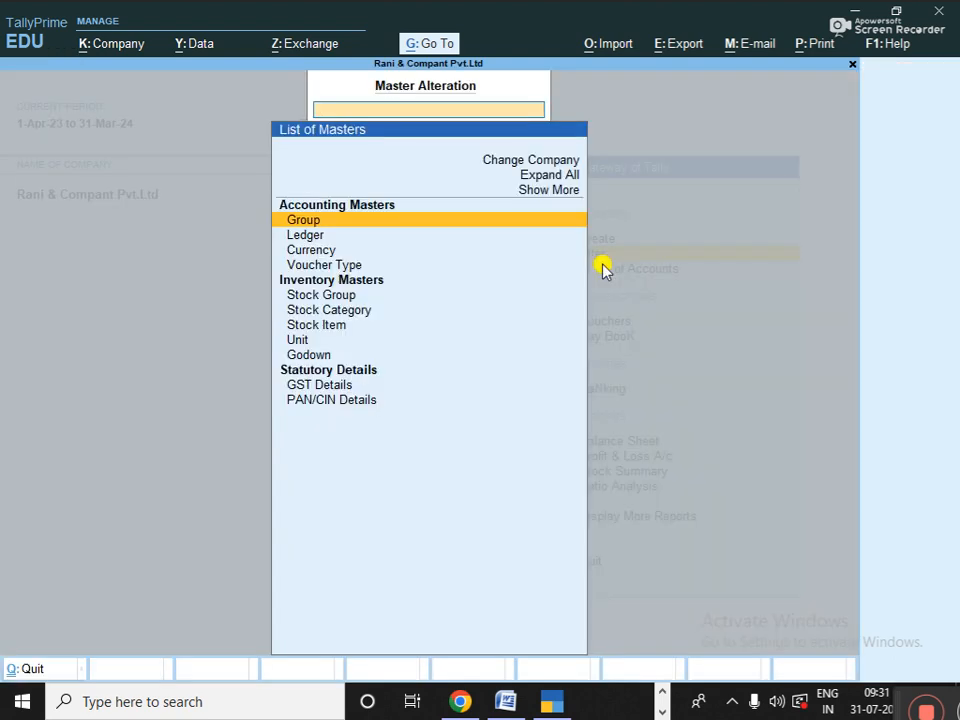
- Open the Commision A/c ledger from the list of ledgers for alteration
key(Down)
key(Up)
key(Down)
key(Down)
key(Up)
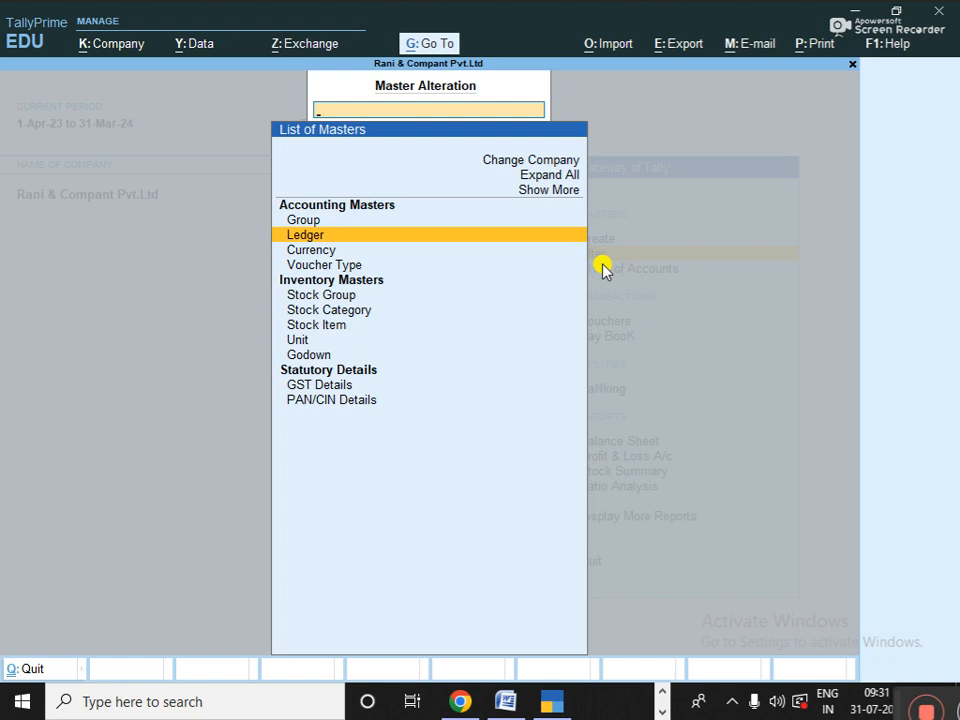
key(Return)
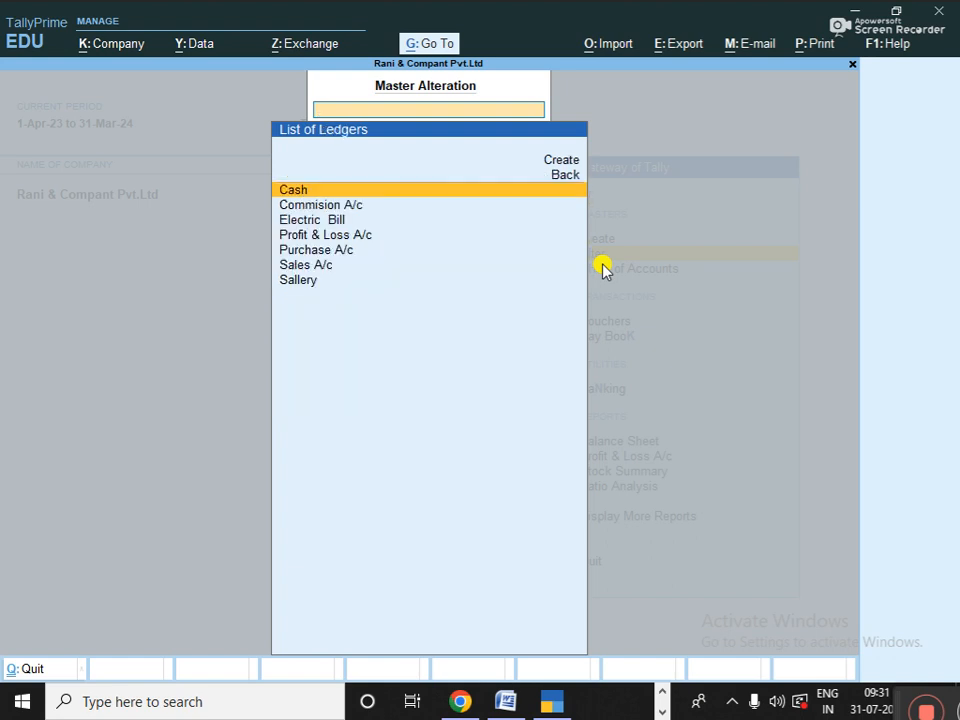
key(Down)
key(Down)
key(Down)
key(Down)
key(Down)
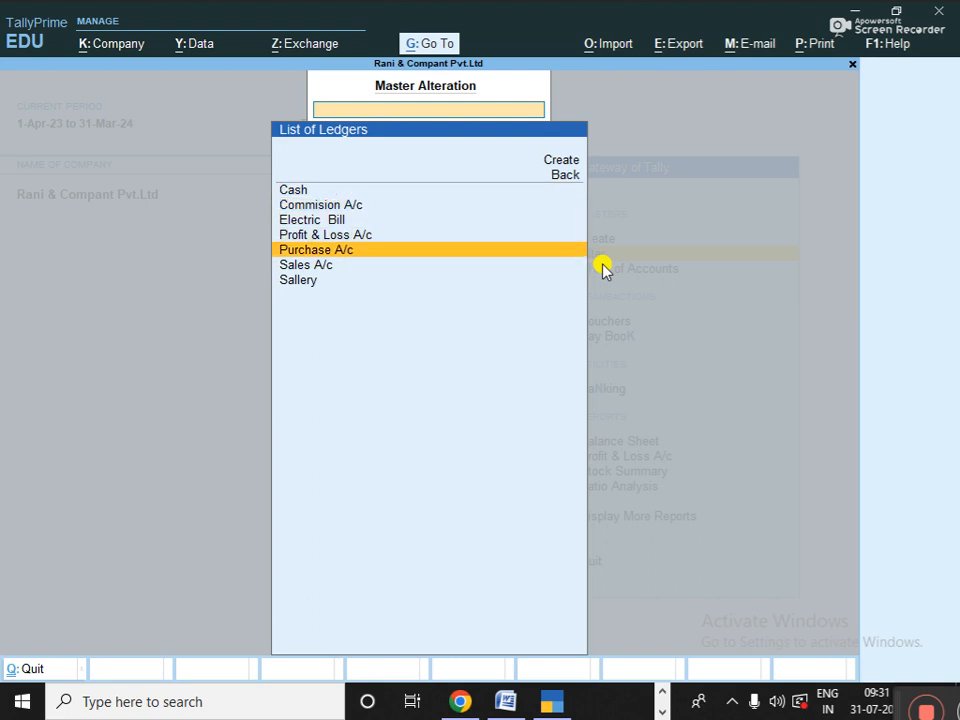
key(Up)
key(Up)
key(Up)
key(Up)
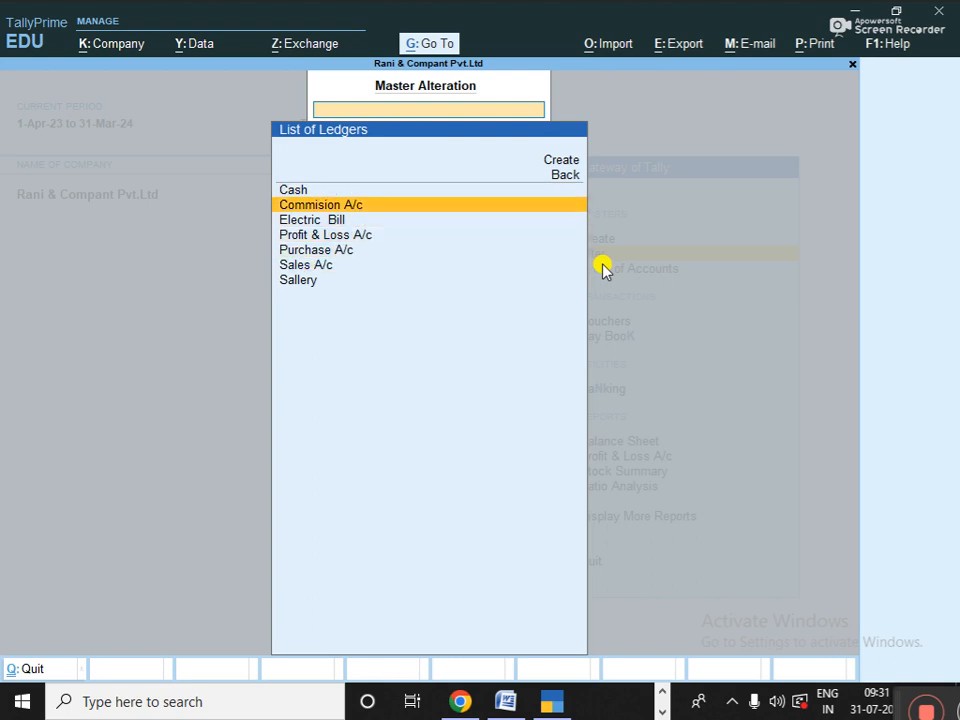
key(Return)
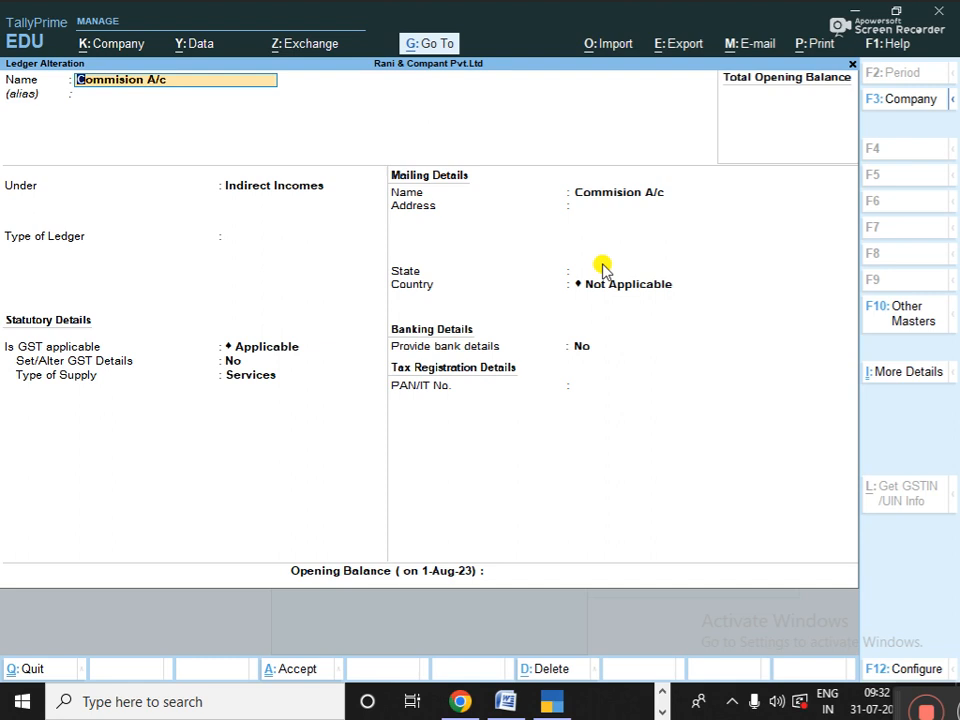
- Change its parent group to Indirect Expenses and save the ledger
key(Return)
key(Return)
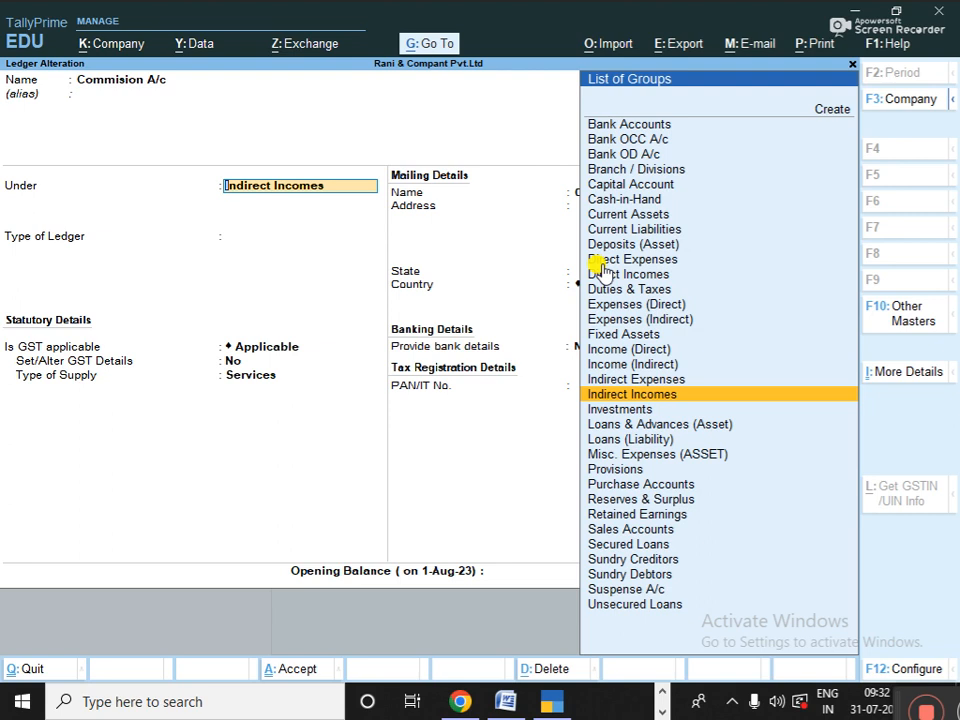
key(Up)
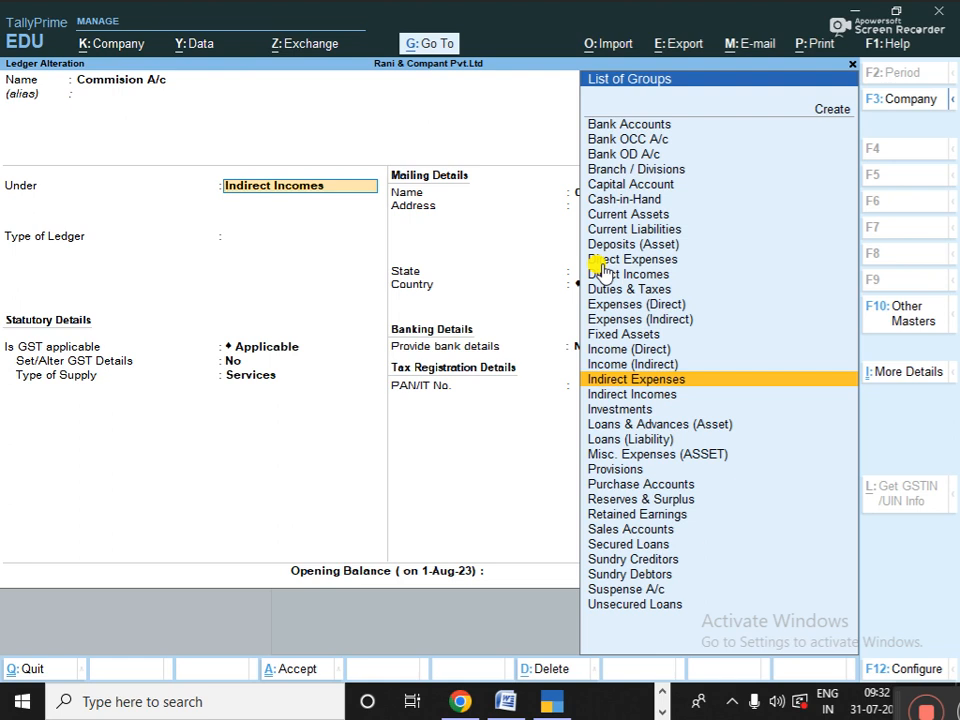
key(Return)
key(Return)
key(Return)
key(Return)
key(Return)
key(Return)
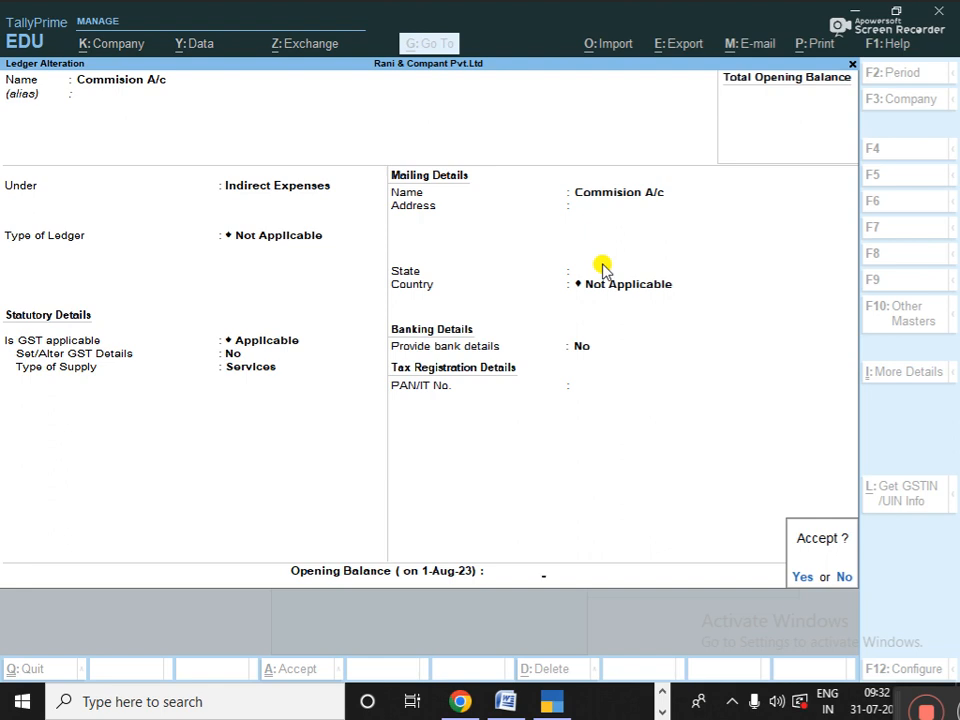
key(Return)
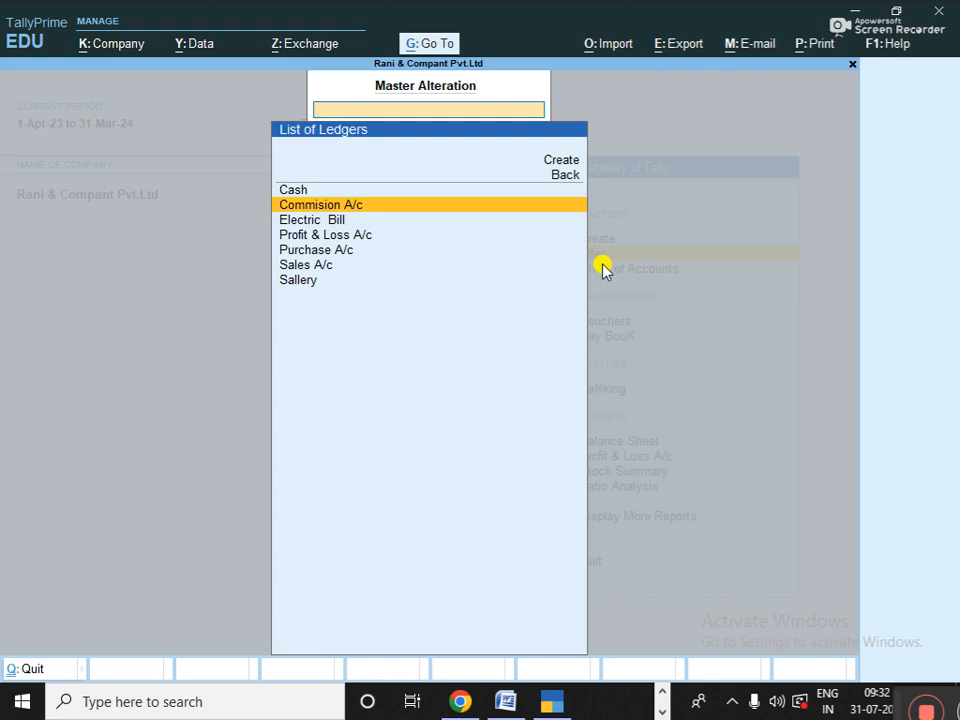
- Go from the Gateway to Alter, then Show More, then Change Company
key(Escape)
key(Escape)
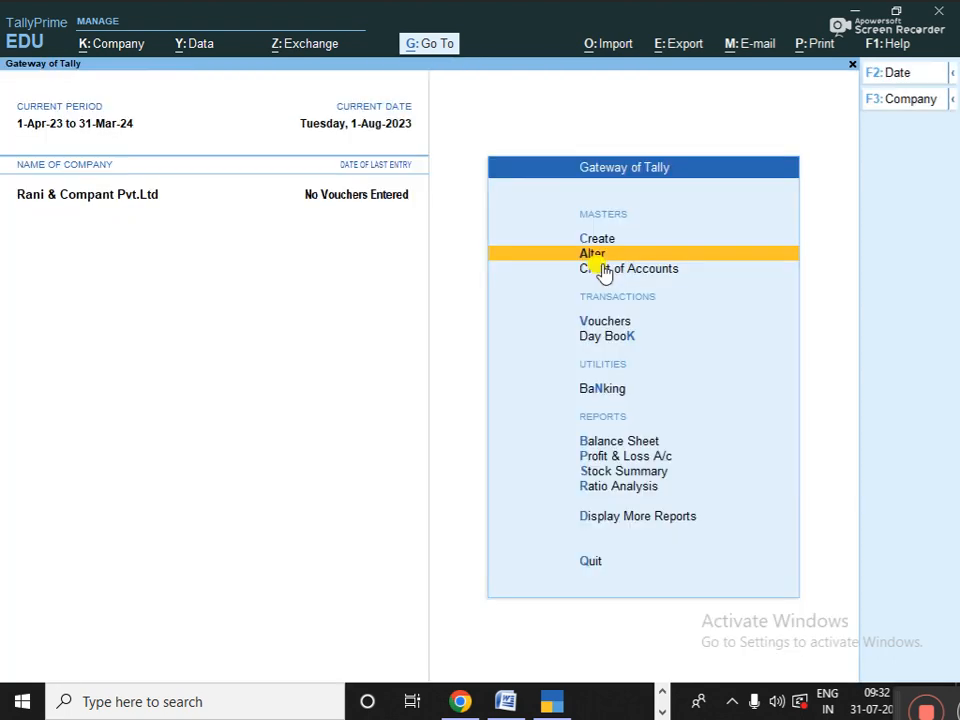
click(598, 256)
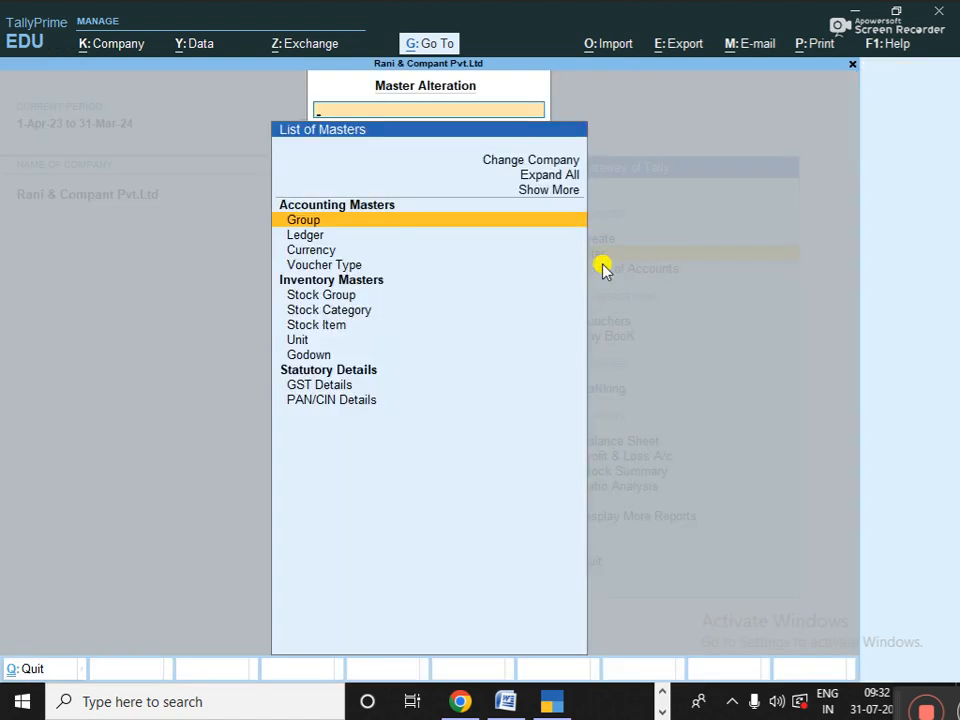
key(Up)
key(Up)
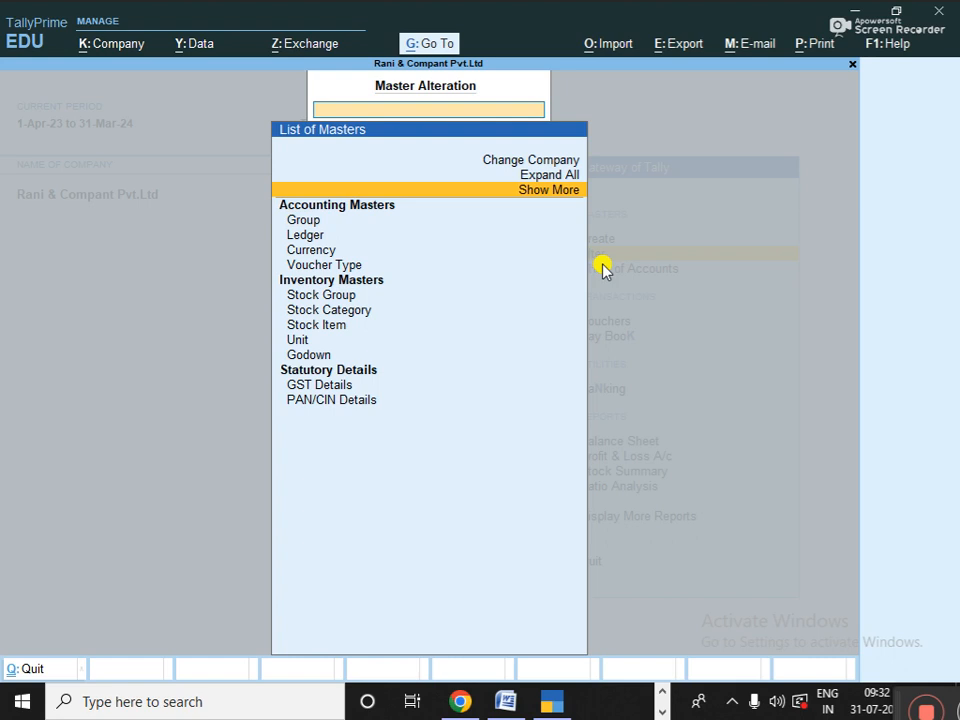
key(Return)
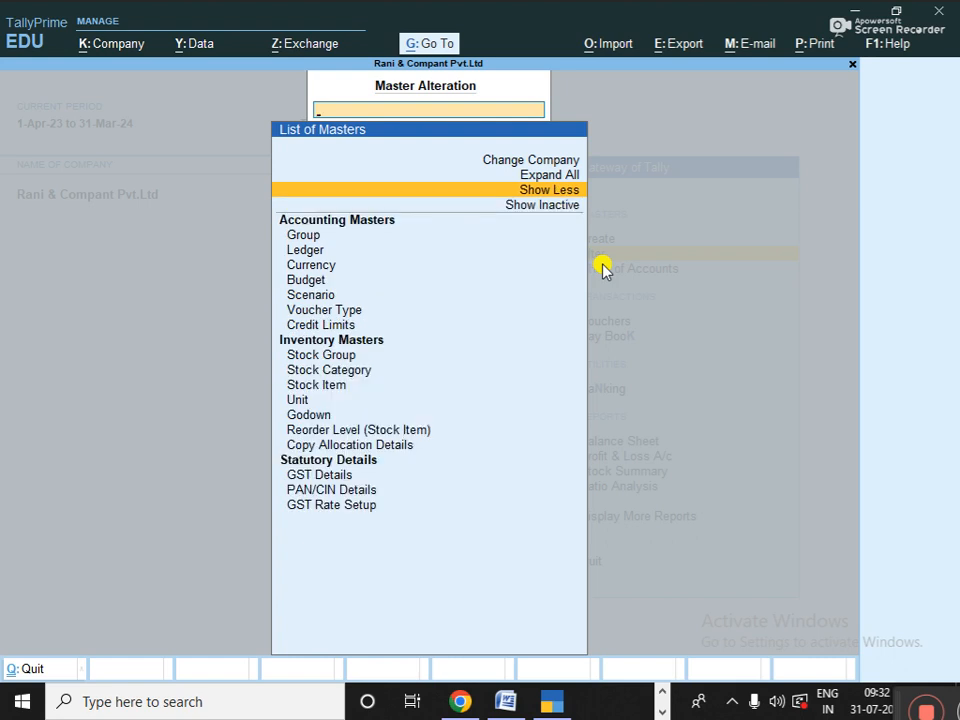
key(Up)
key(Up)
key(Return)
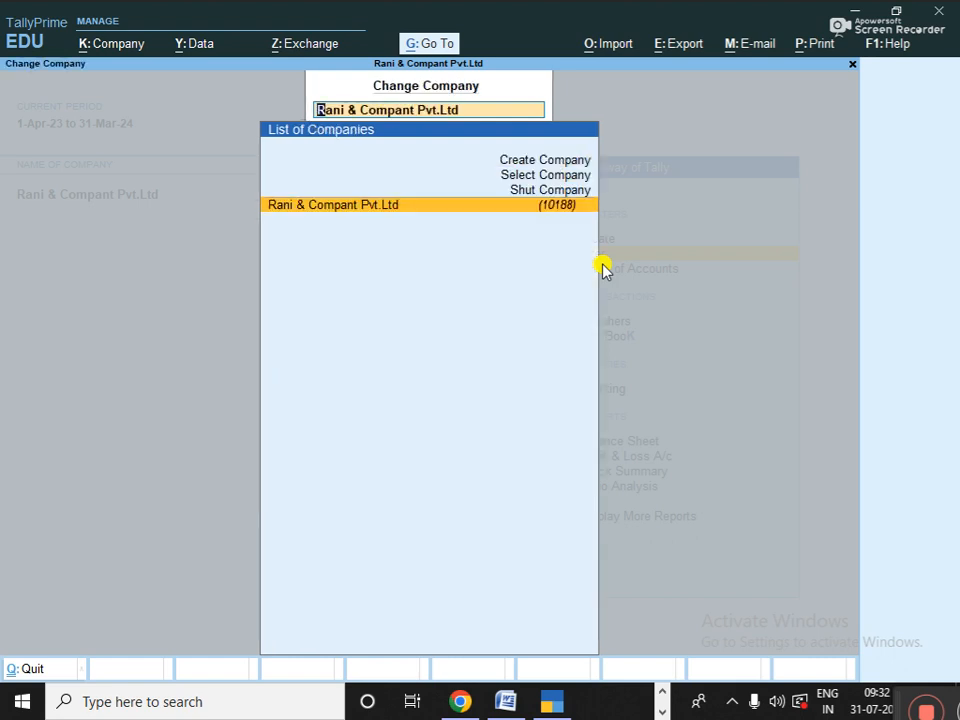
- Choose Shut Company and select Rani & Compant Pvt.Ltd to shut
key(Up)
key(Up)
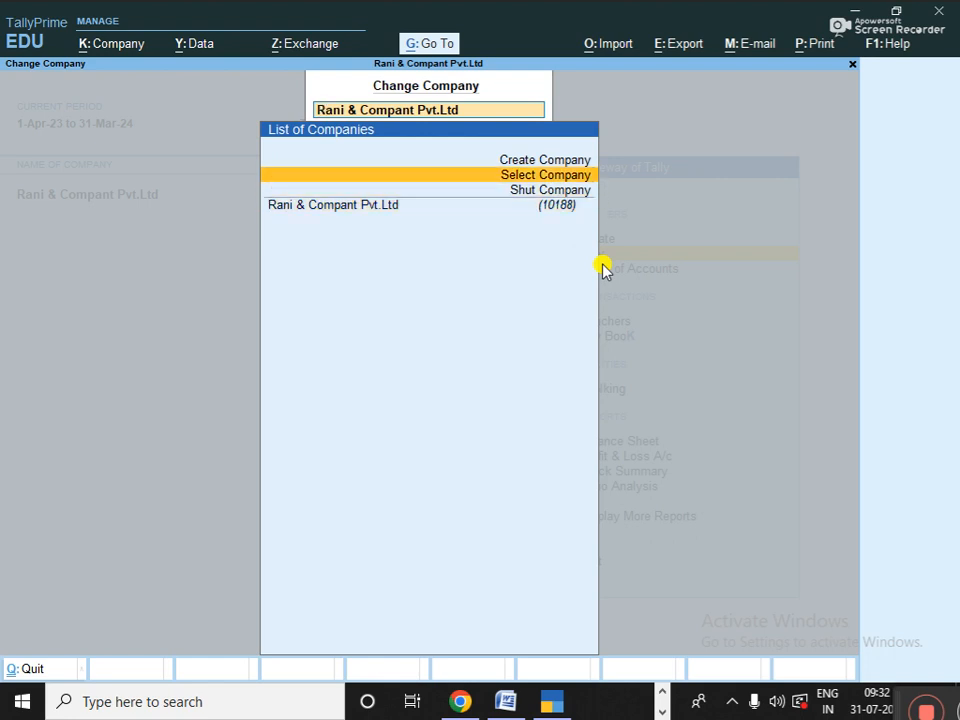
key(Down)
key(Return)
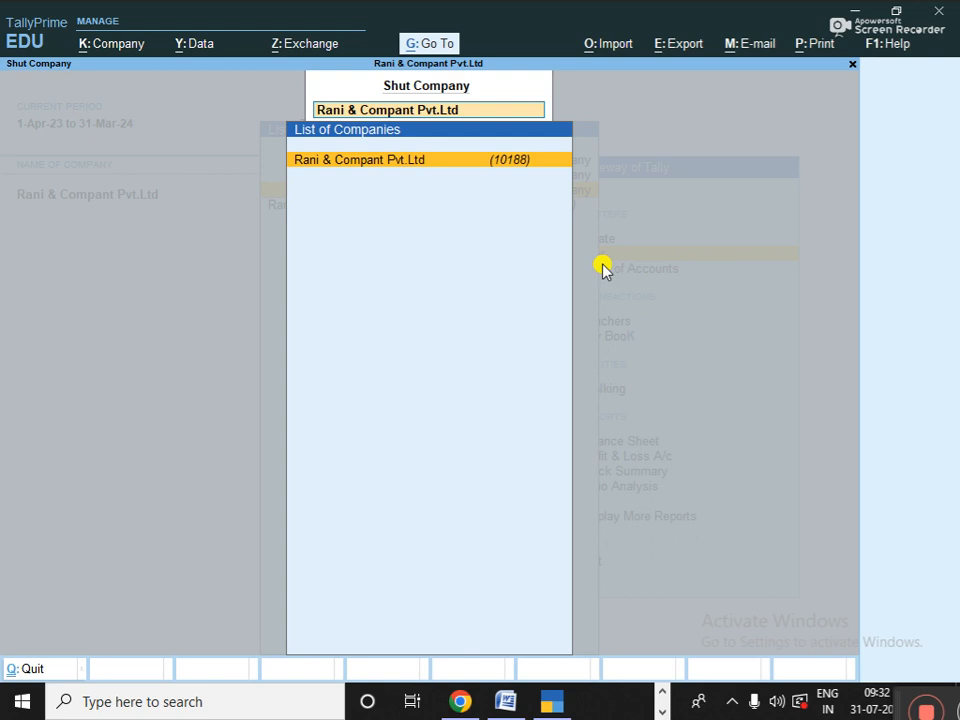
key(Return)
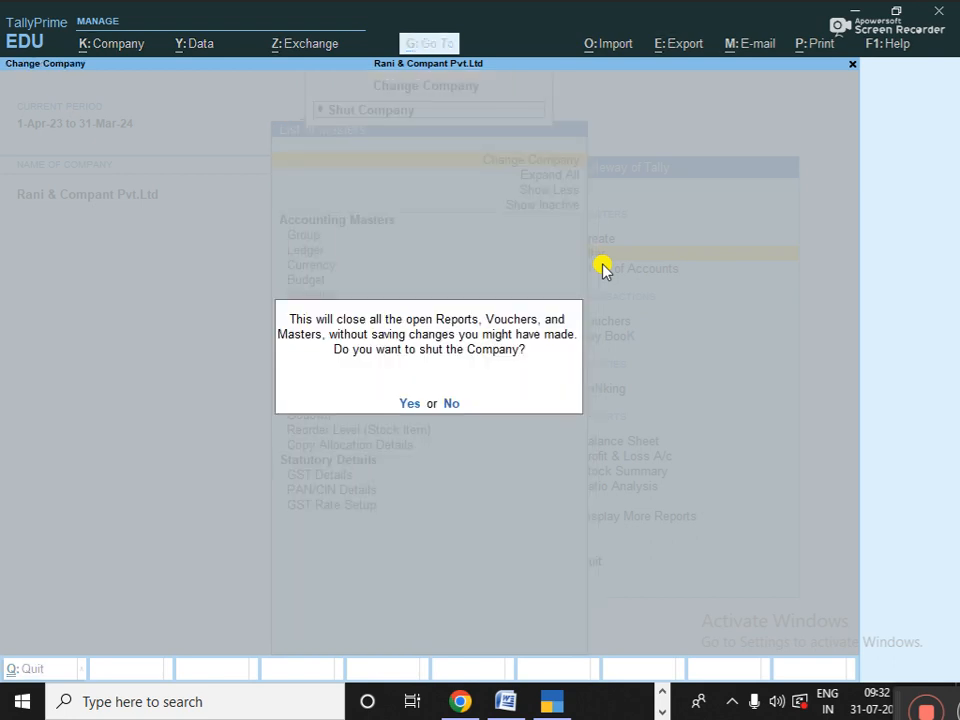
key(Return)
- Confirm the shutdown, skip the Tally.NET login, and reload the company by typing RANI
key(y)
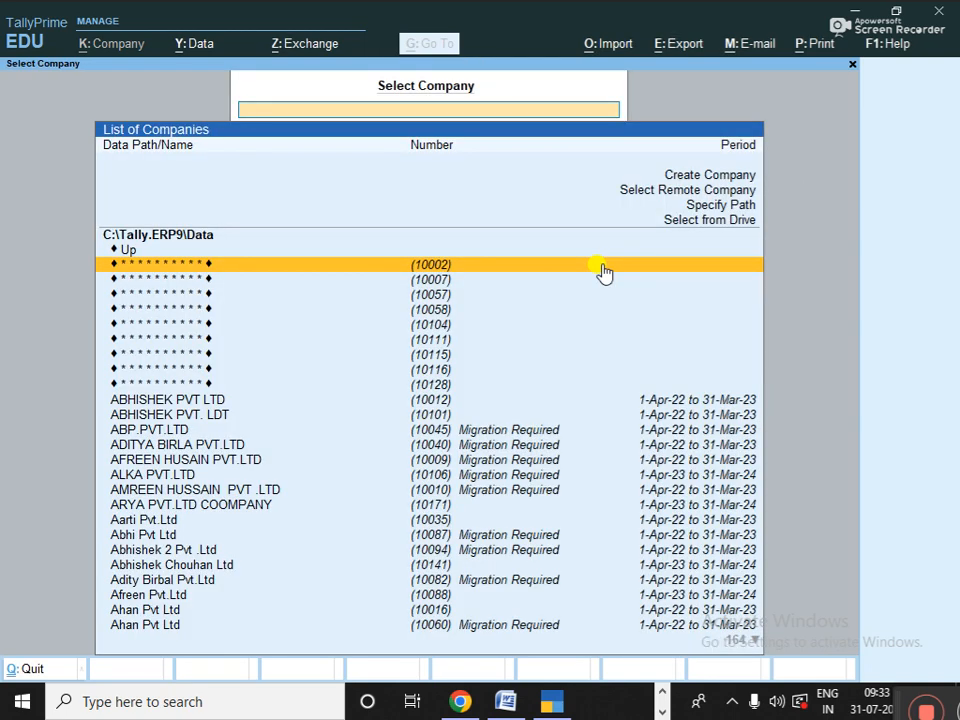
key(Up)
key(Up)
key(Up)
key(Up)
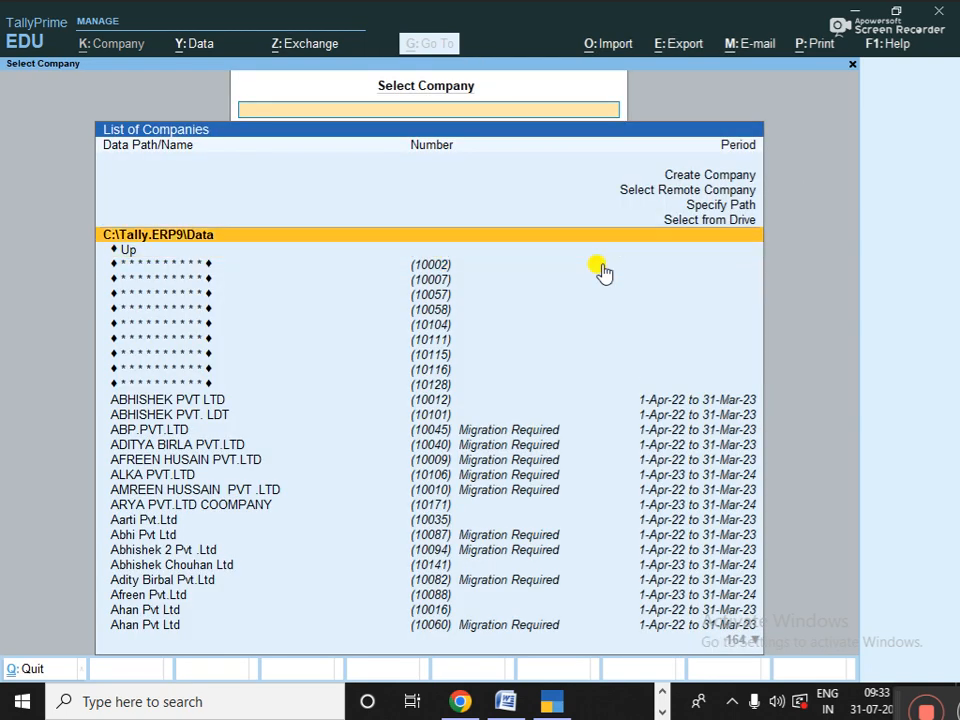
key(Up)
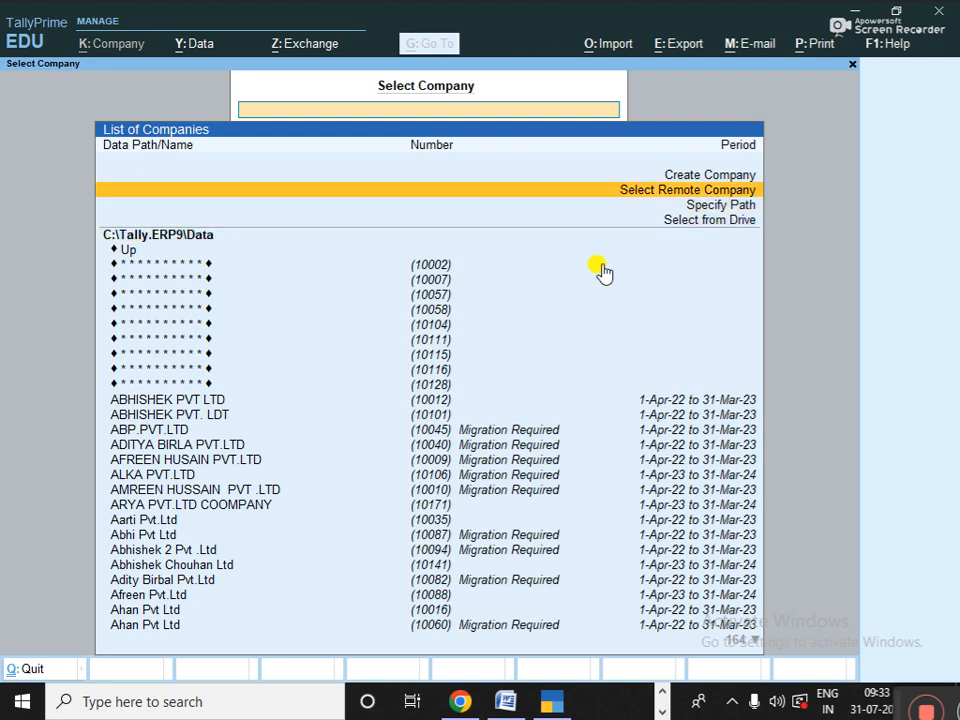
key(Return)
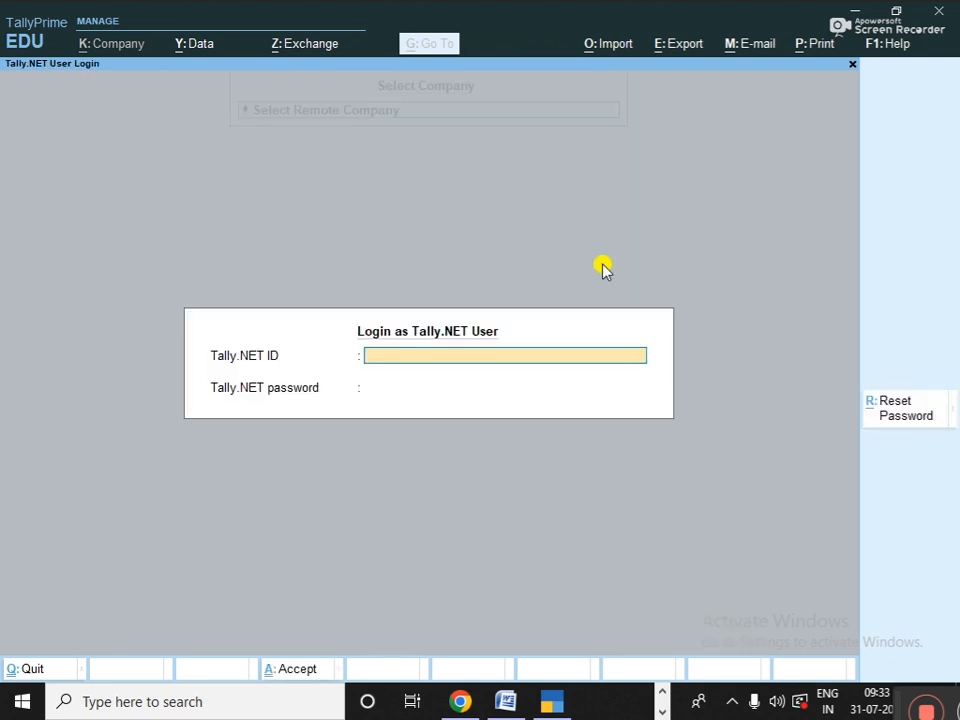
key(Escape)
key(Escape)
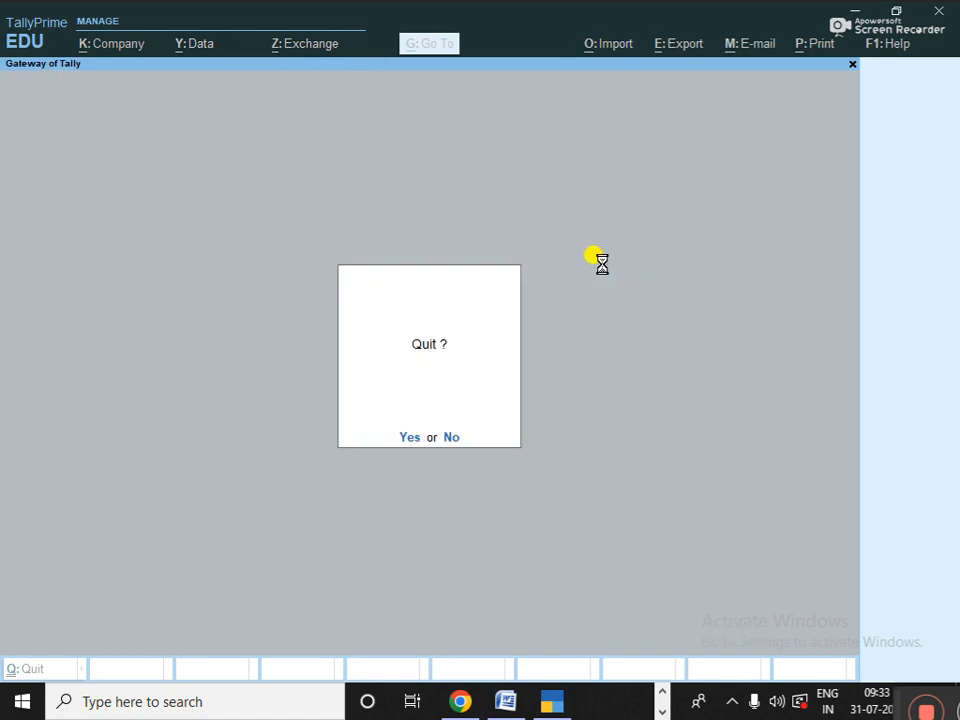
key(Escape)
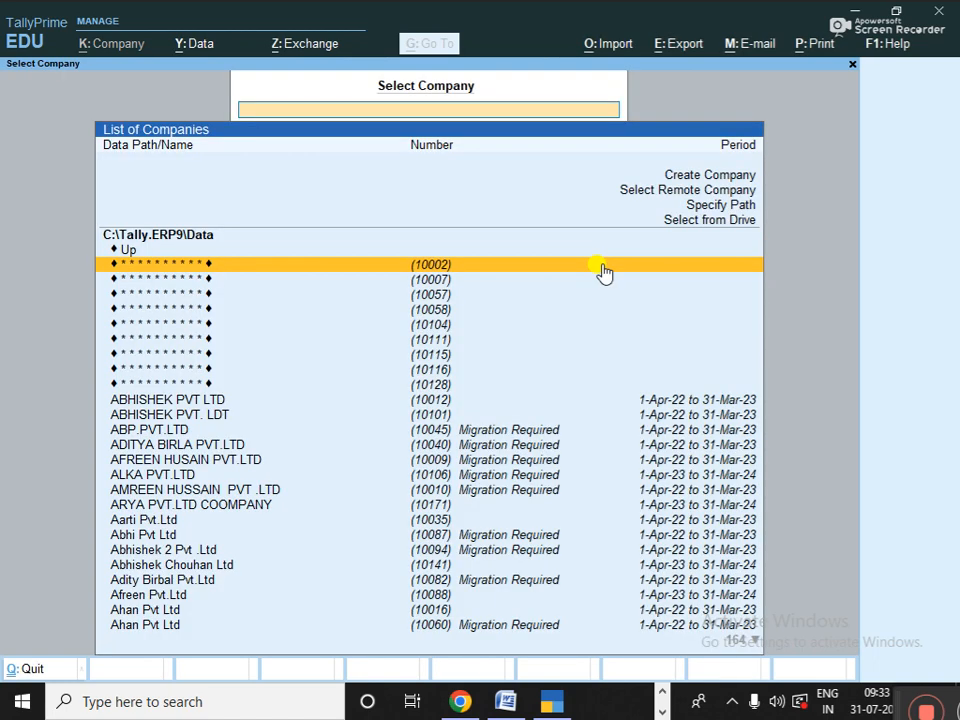
text(RANI)
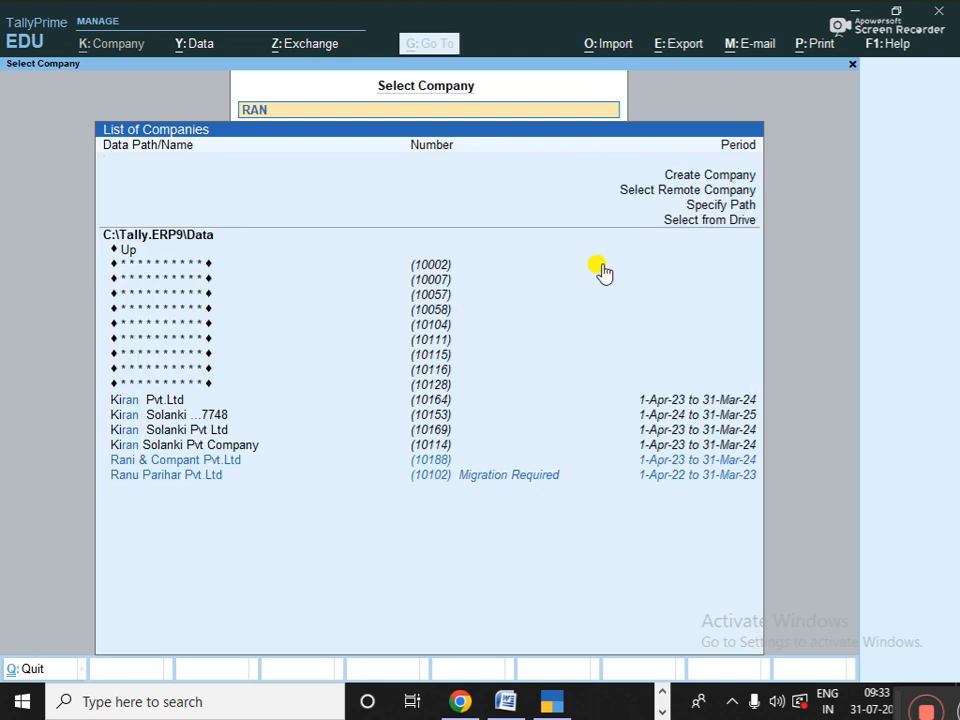
key(Return)
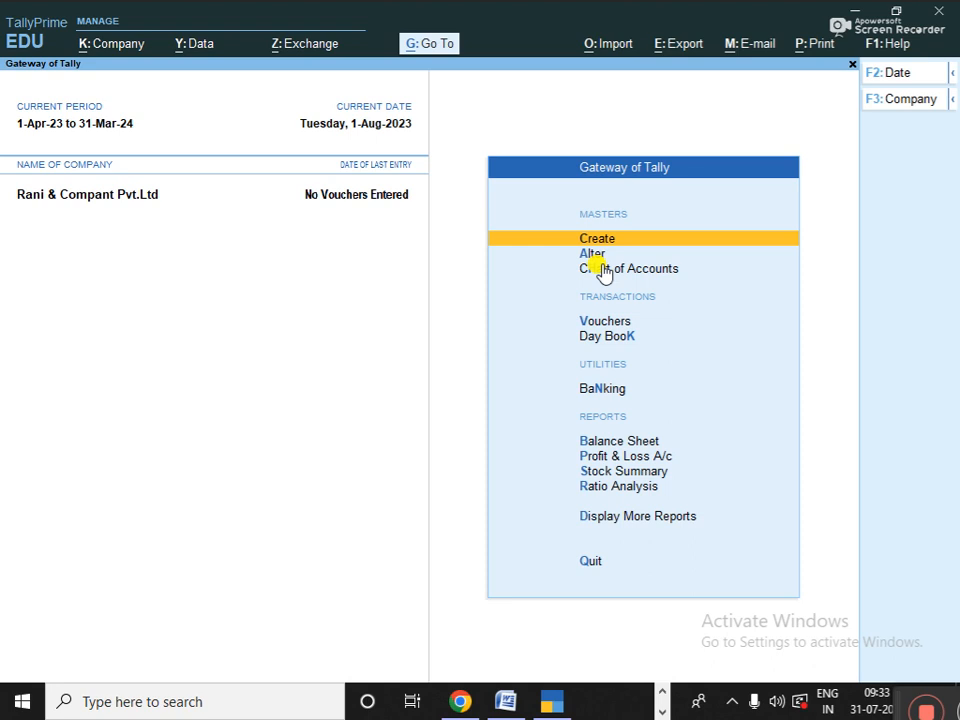
click(881, 82)
key(Escape)
alt+click(881, 82)
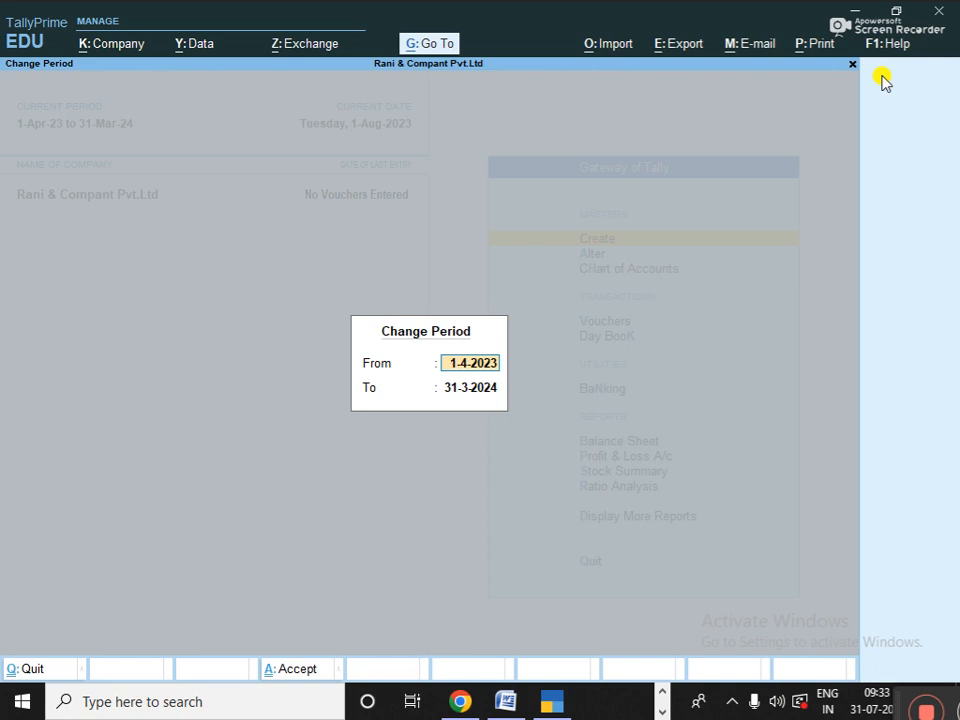
key(BackSpace)
key(Escape)
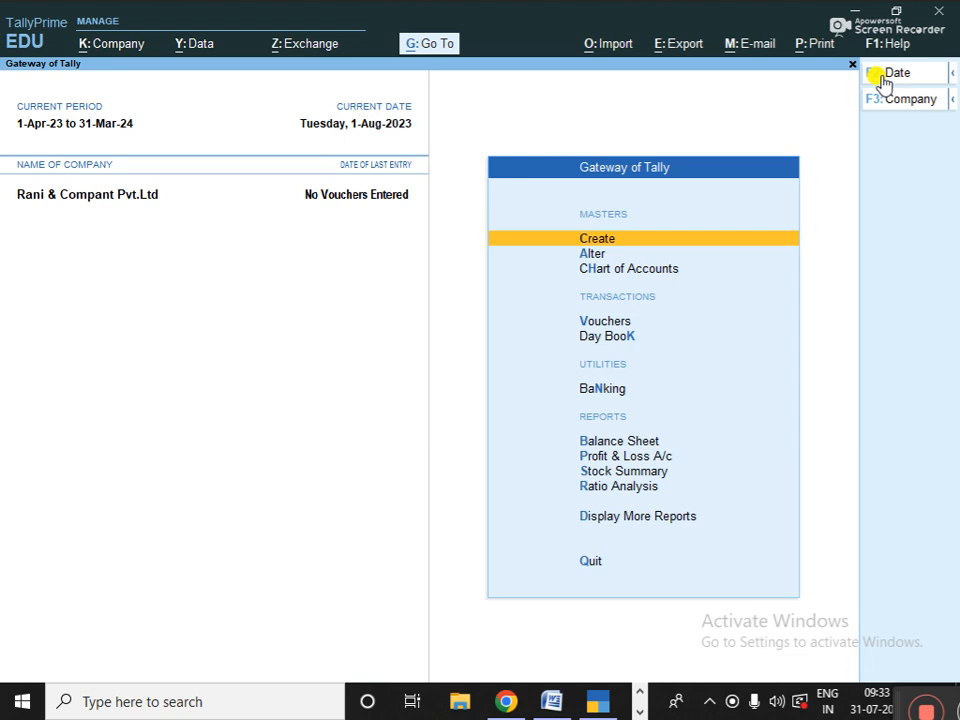
click(881, 76)
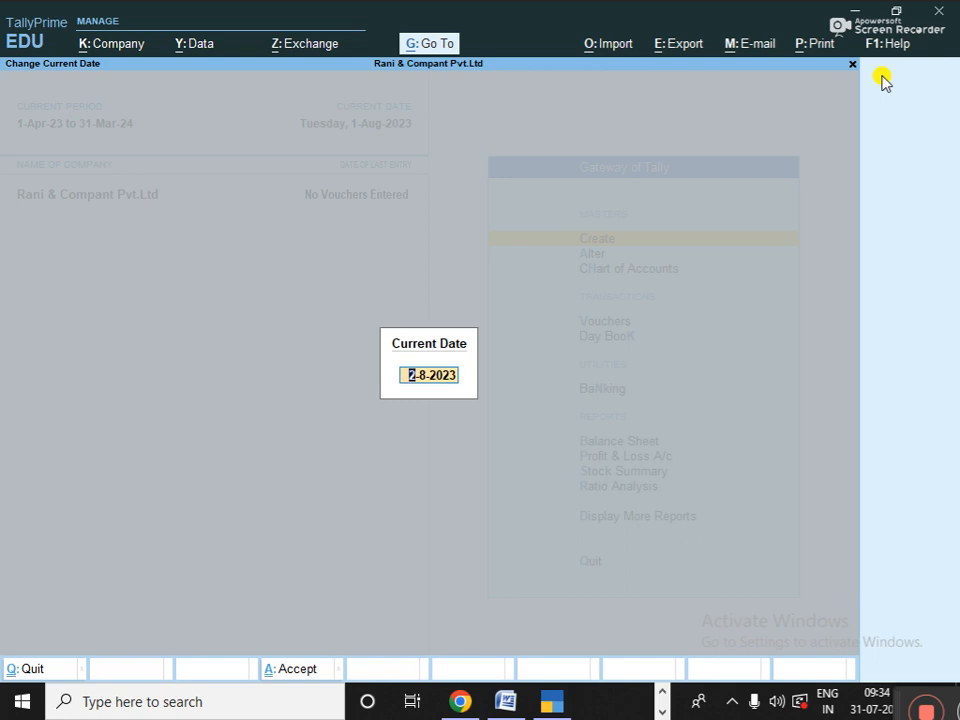
key(BackSpace)
key(Escape)
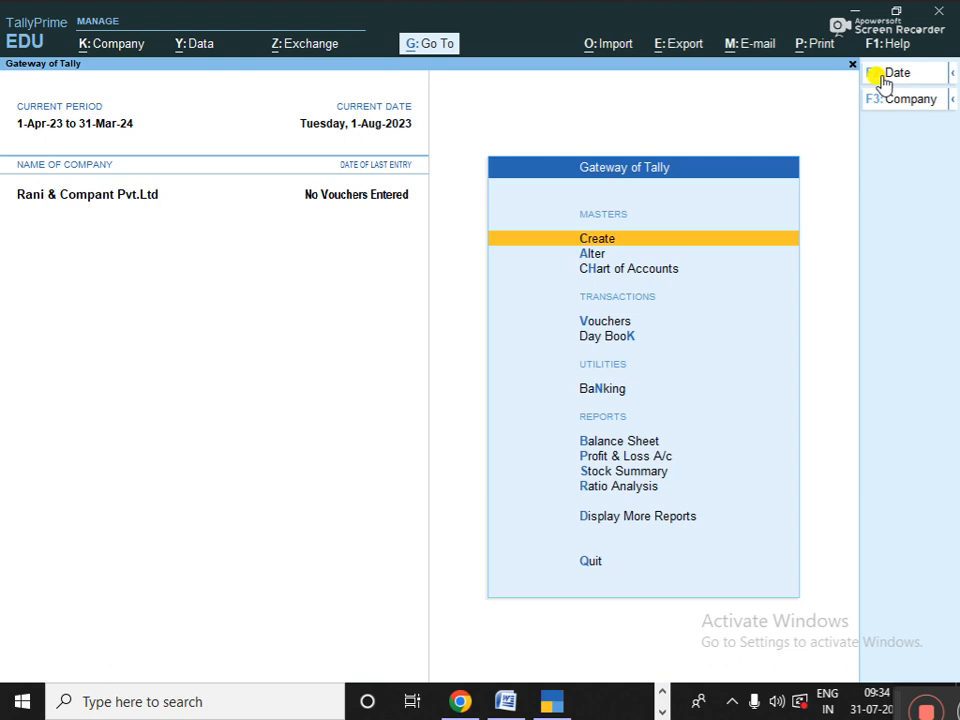
key(Down)
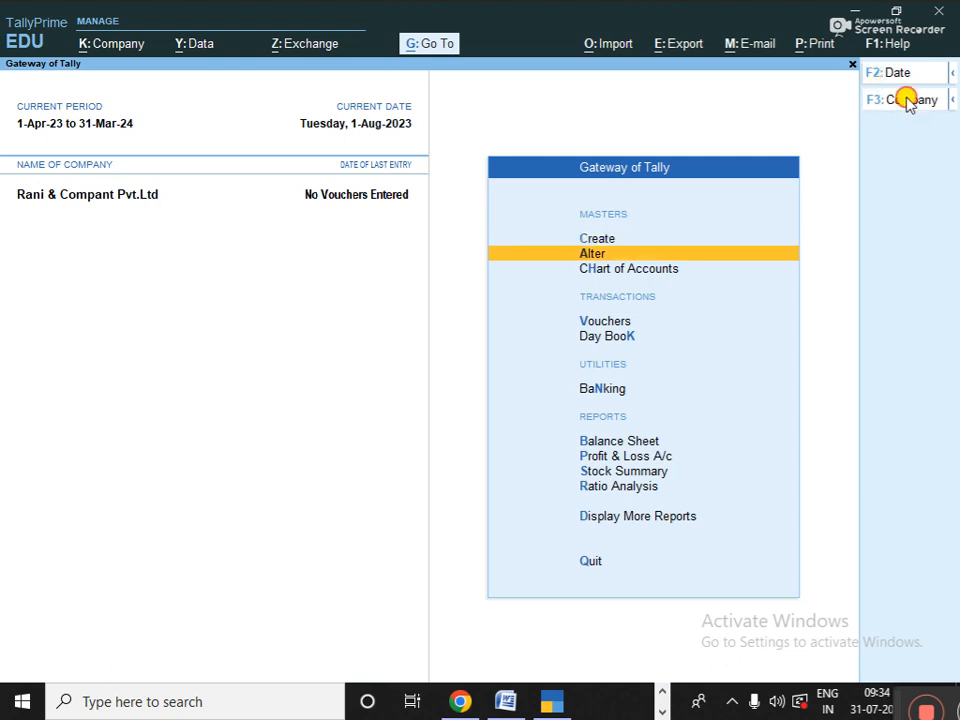
- In Company Alteration, change the company name to Rani & RAJA PVT COMPANY
click(903, 97)
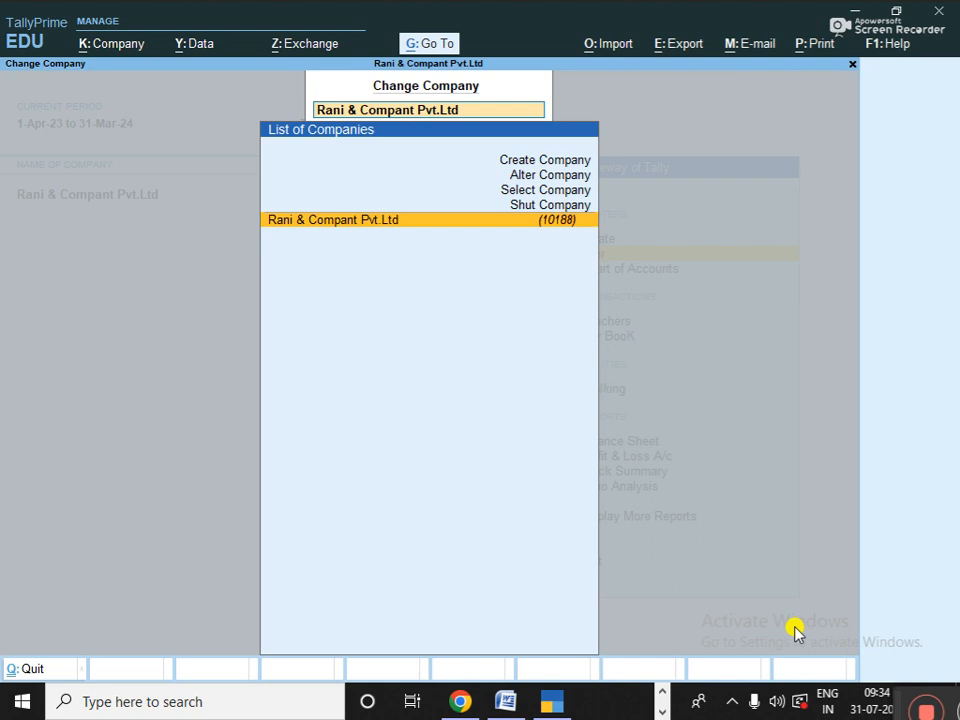
key(Up)
key(Up)
key(Up)
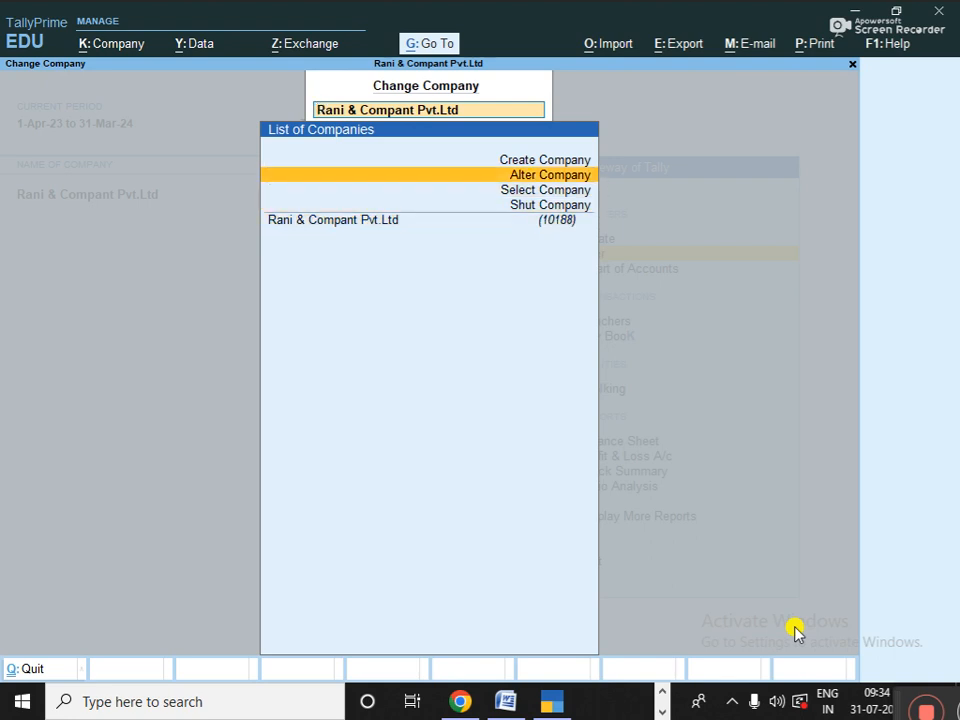
key(Return)
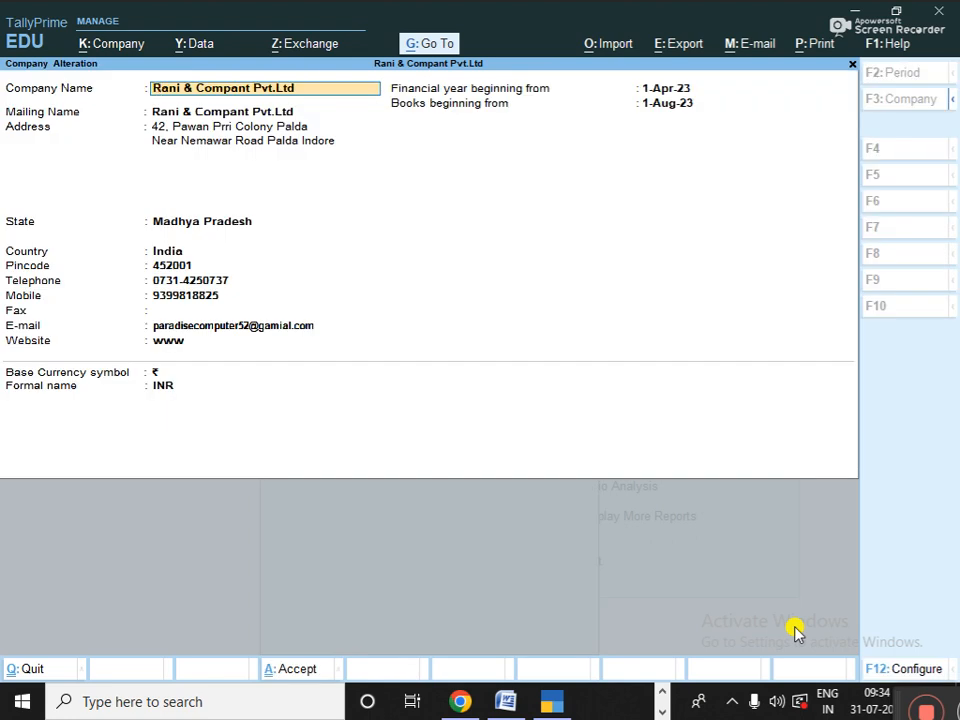
key(BackSpace)
key(BackSpace)
key(BackSpace)
key(BackSpace)
key(BackSpace)
key(BackSpace)
key(BackSpace)
key(BackSpace)
key(BackSpace)
key(BackSpace)
key(BackSpace)
key(BackSpace)
key(BackSpace)
key(BackSpace)
key(BackSpace)
key(BackSpace)
key(BackSpace)
key(BackSpace)
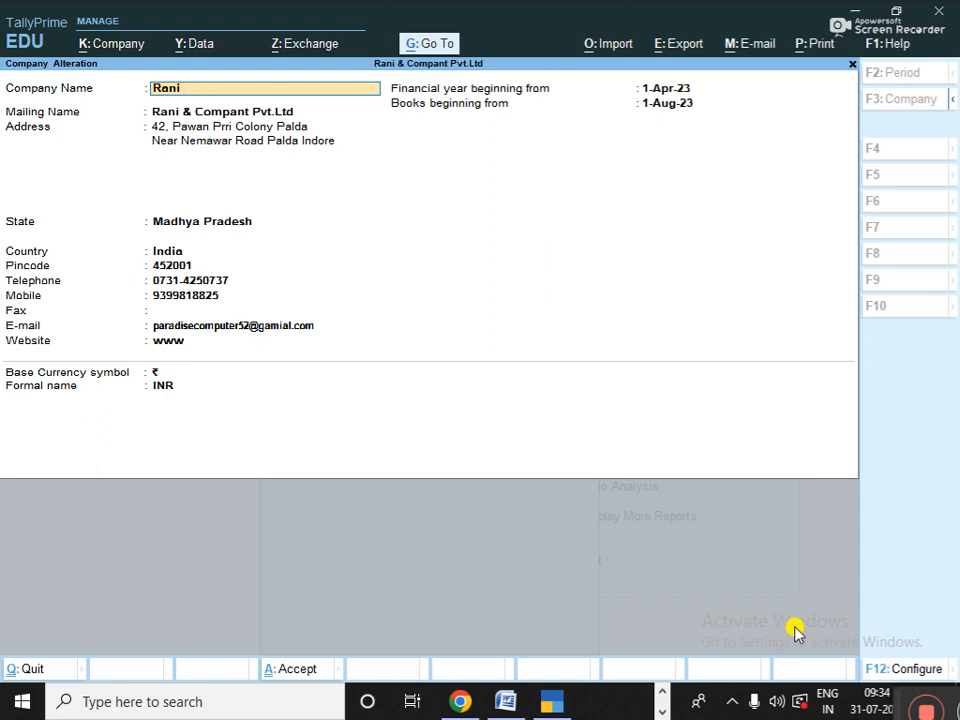
text(& RAJA PVT COMPA)
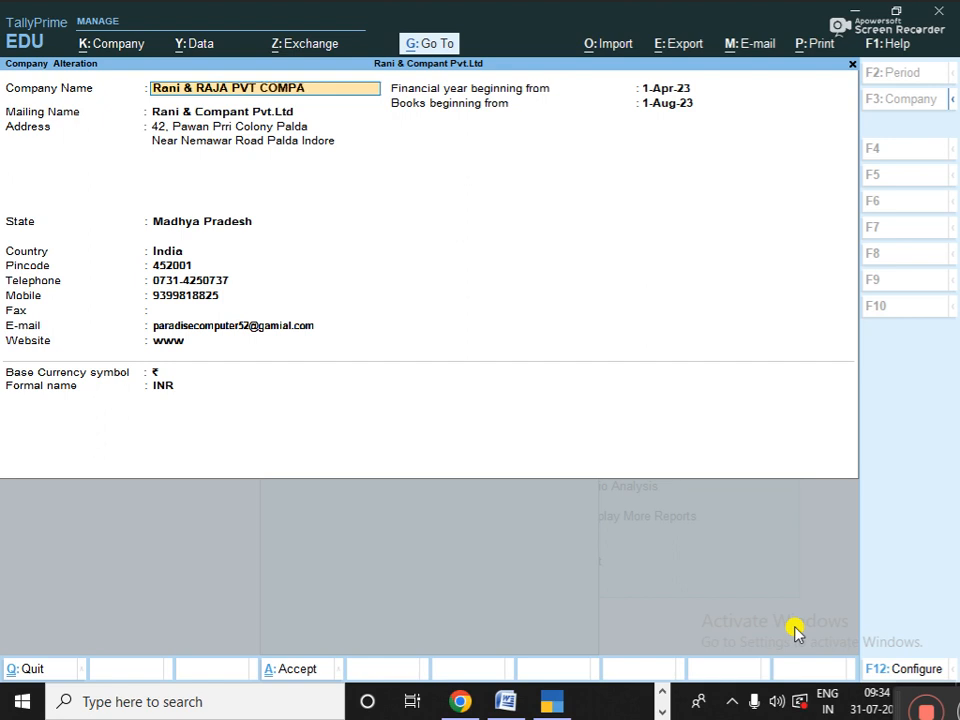
text(NT)
key(BackSpace)
text(Y)
key(Return)
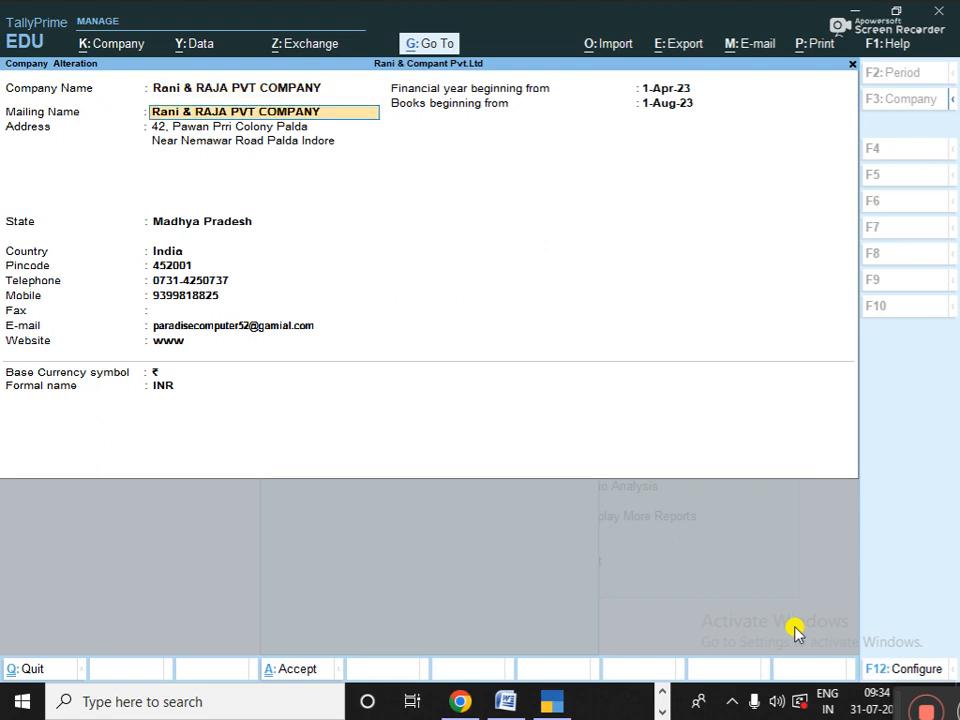
- Accept the company alteration and return to the Gateway of Tally
key(Return)
key(Return)
key(Return)
key(Return)
key(Return)
key(Return)
key(Return)
key(Return)
key(Return)
key(Return)
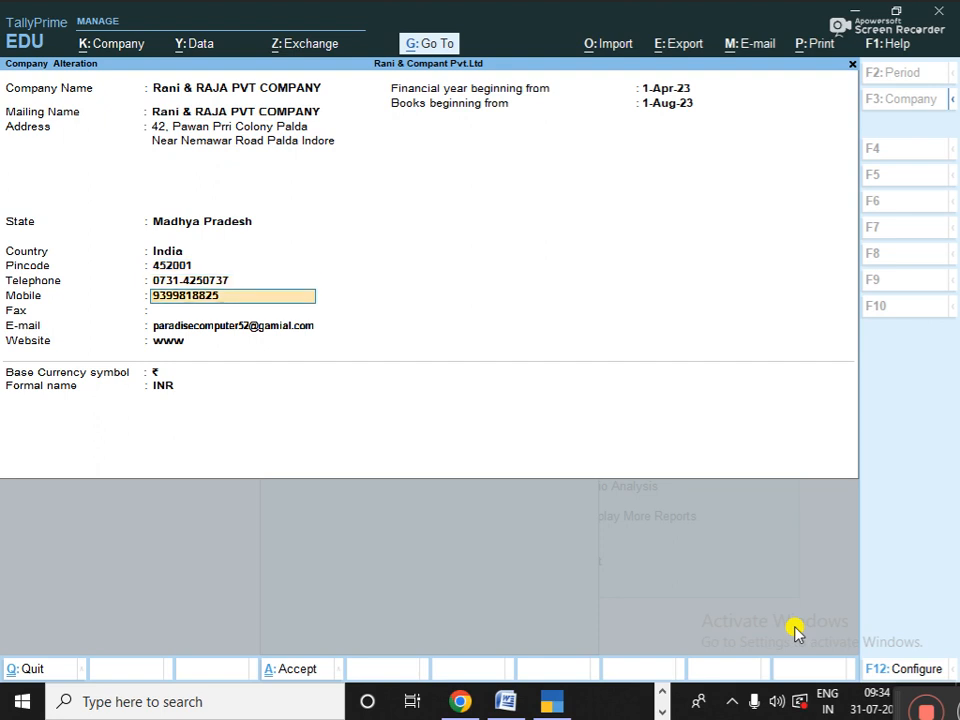
key(Return)
key(Return)
key(Return)
key(Return)
key(Return)
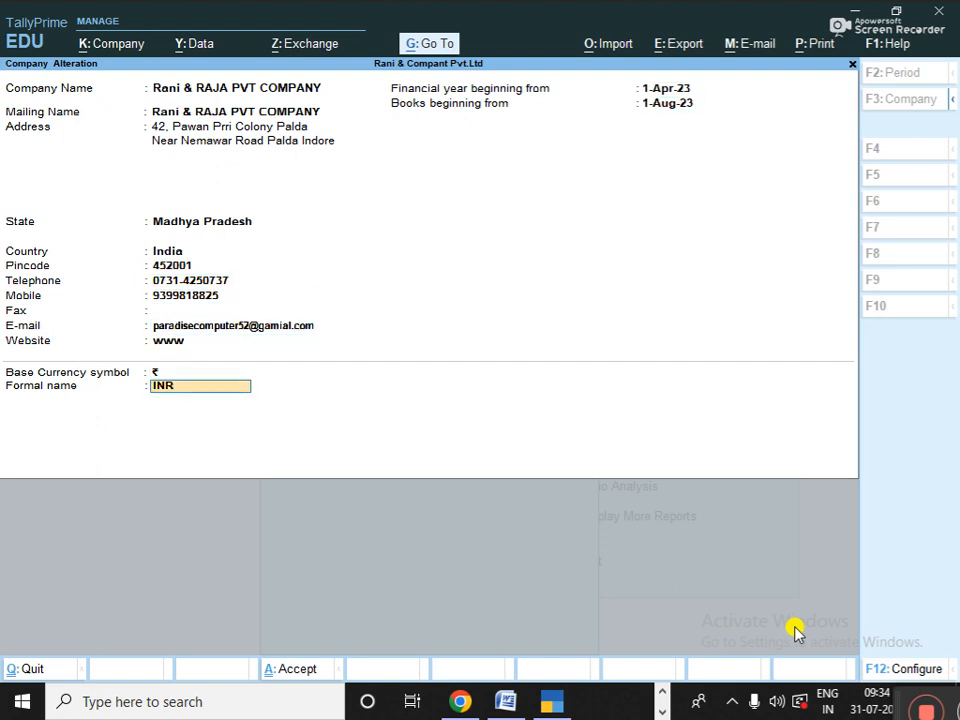
key(Return)
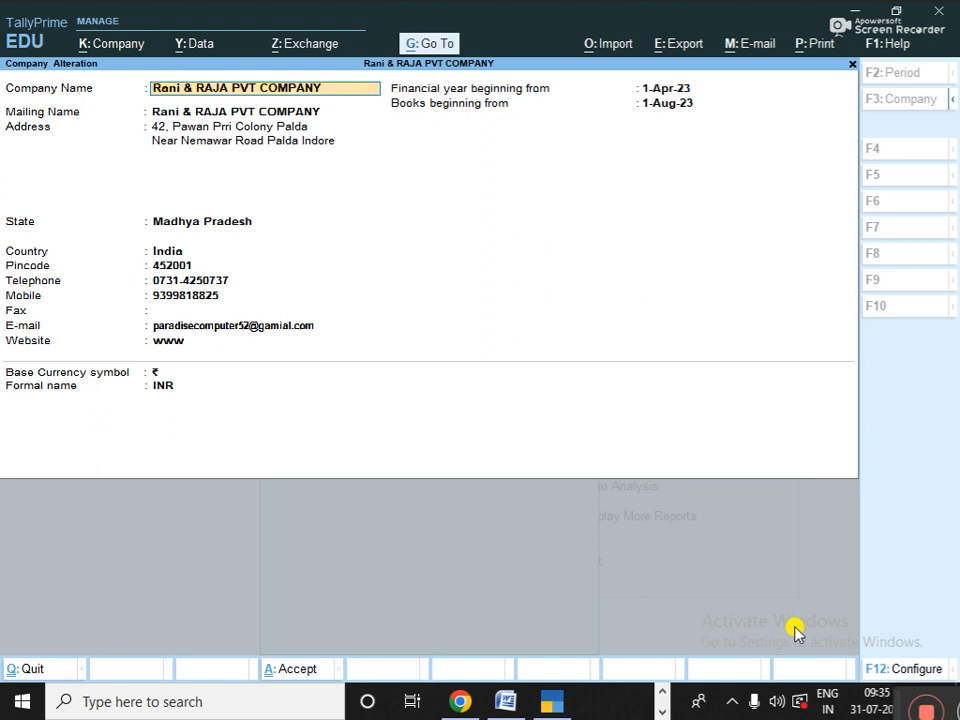
key(Escape)
key(Escape)
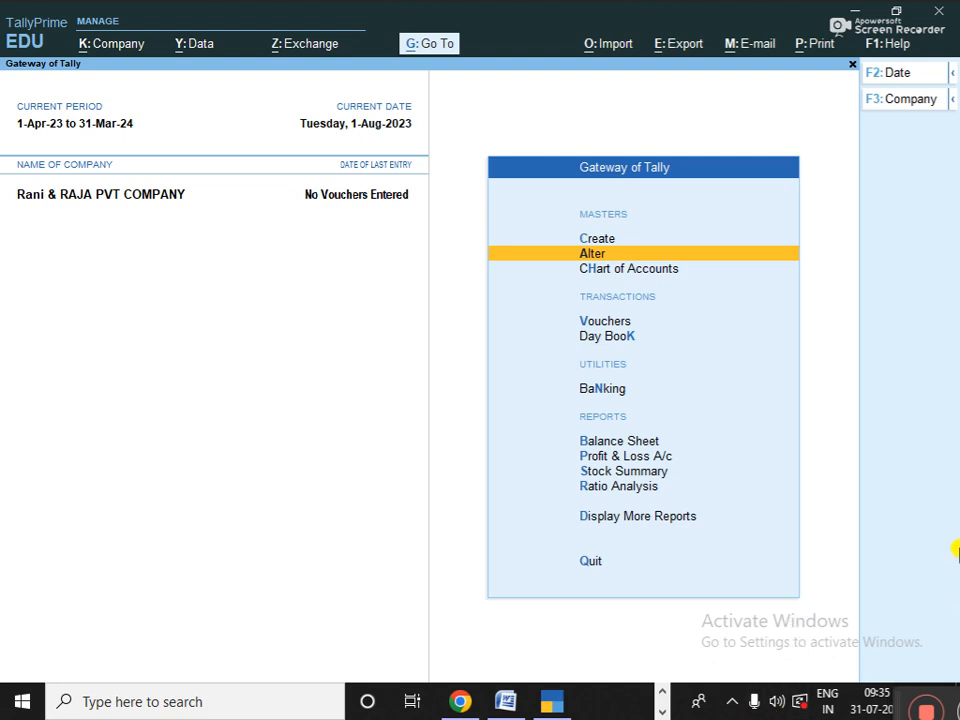
key(Escape)
key(n)
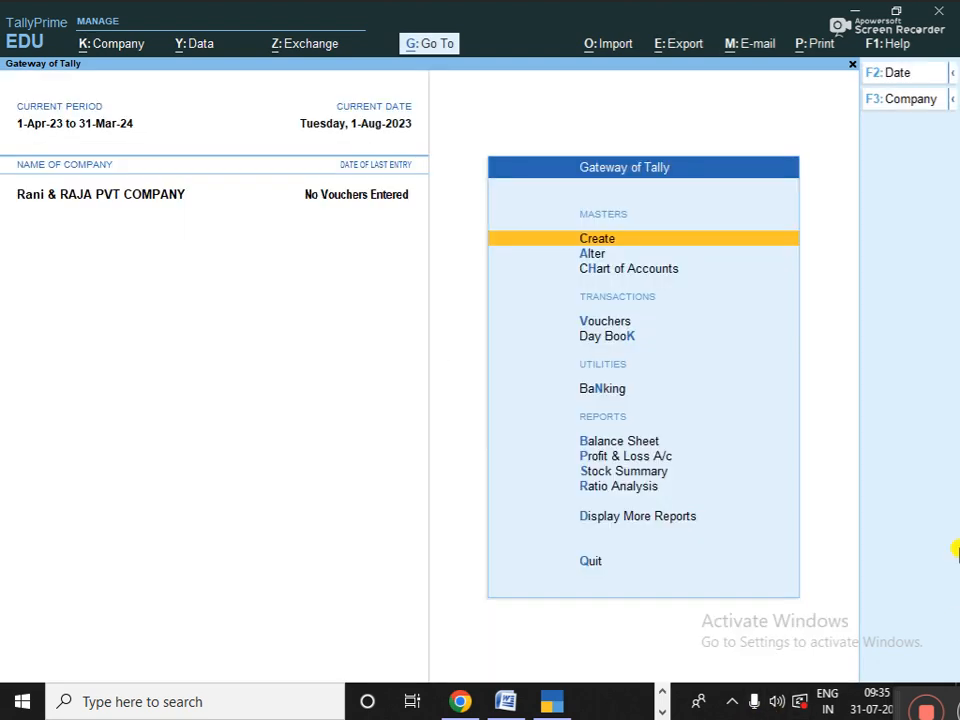
key(Down)
key(Down)
key(Down)
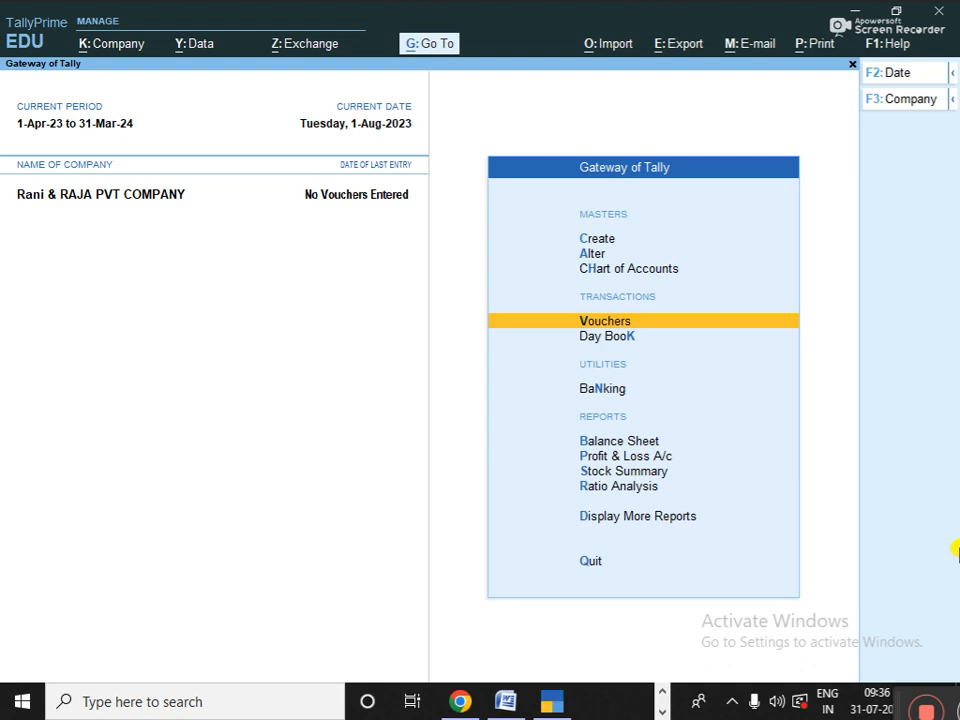
- Open Accounting Voucher Creation and switch it to a Purchase voucher with F9
key(Return)
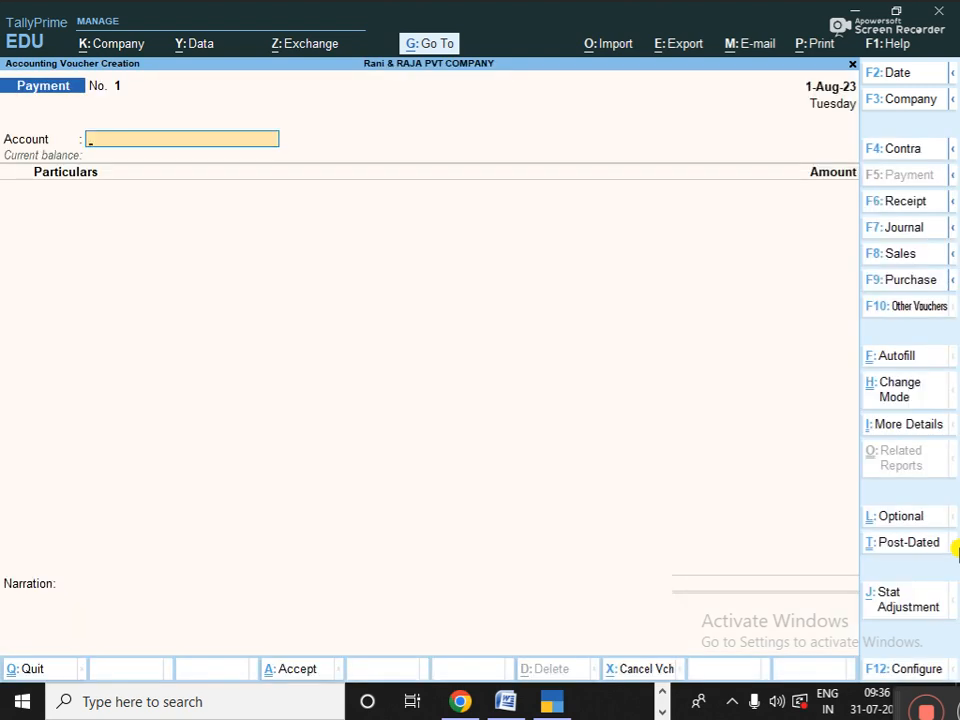
key(F9)
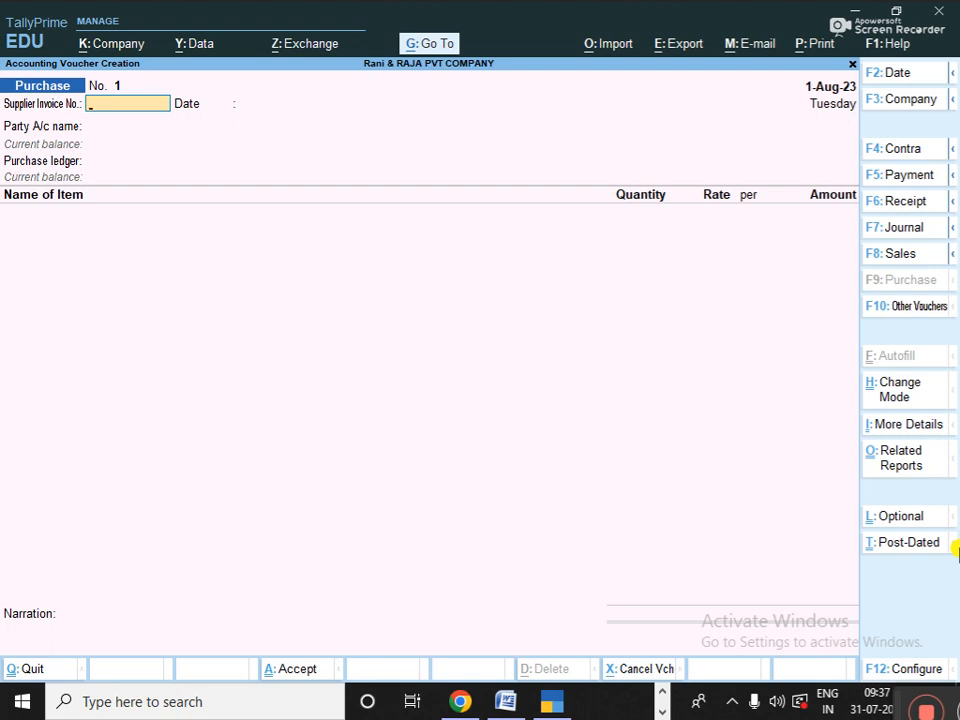
- Enter supplier invoice 1 dated 1-Aug-23, then create a new party ledger with Alt+C
text(1)
key(Return)
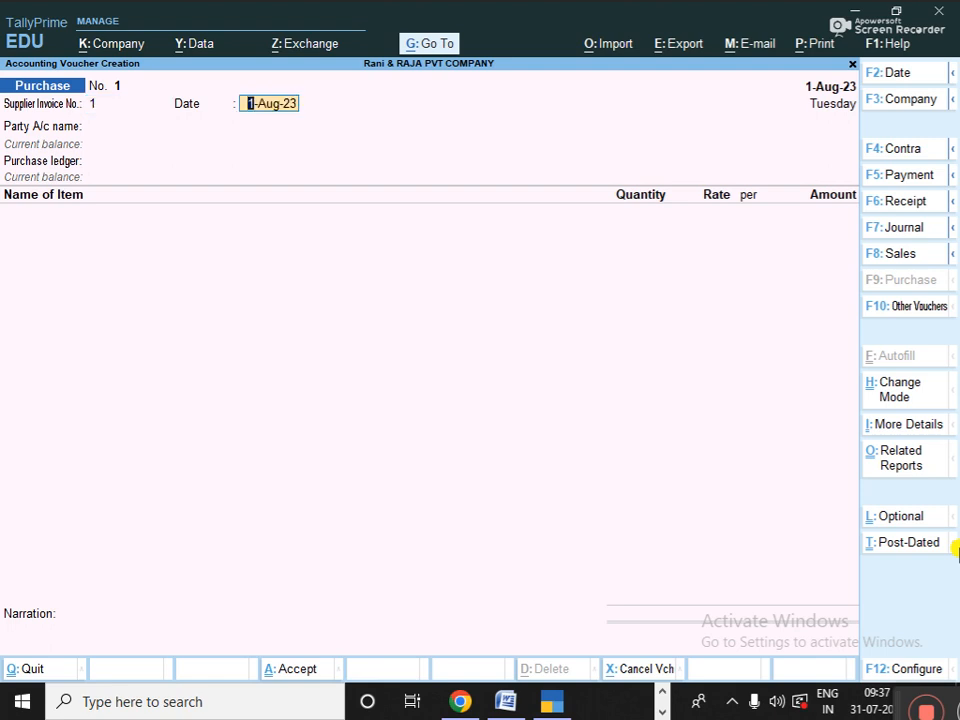
key(Return)
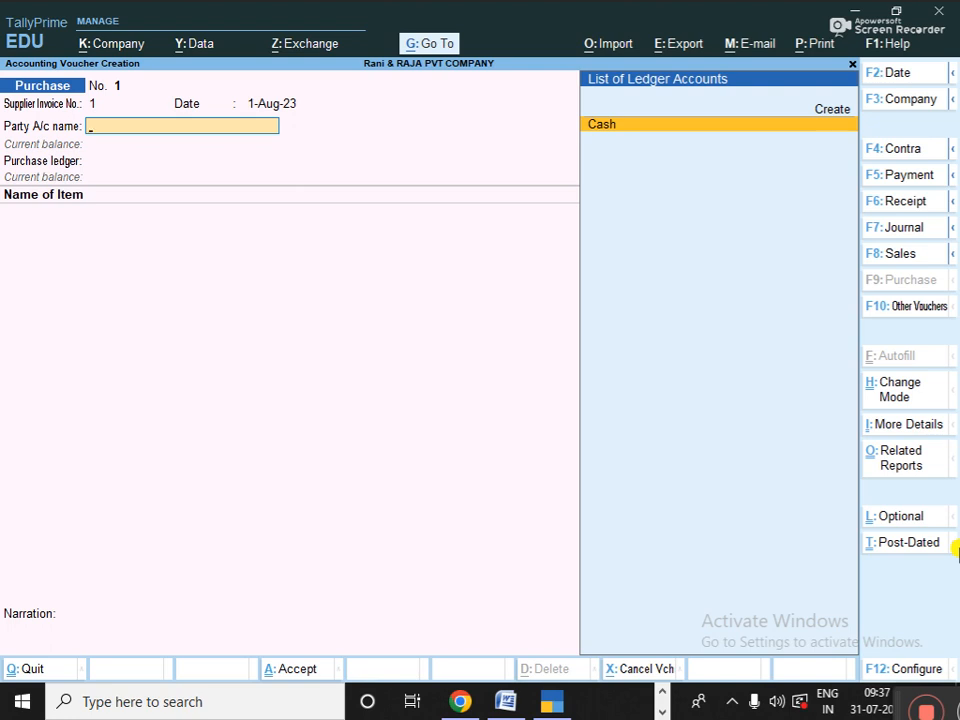
key(ctrl)
key(alt+c)
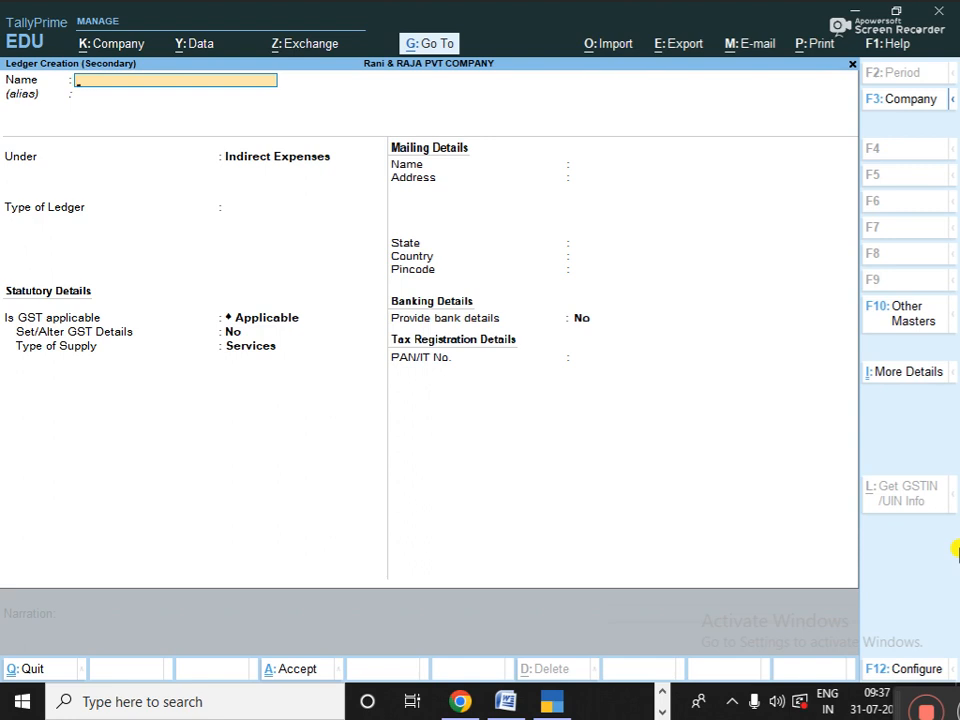
- Name the ledger 'VIRENDRA ELECTRANIC SHOP(CR)' and place it under Sundry Creditors
text(VIRENDRA ELEC)
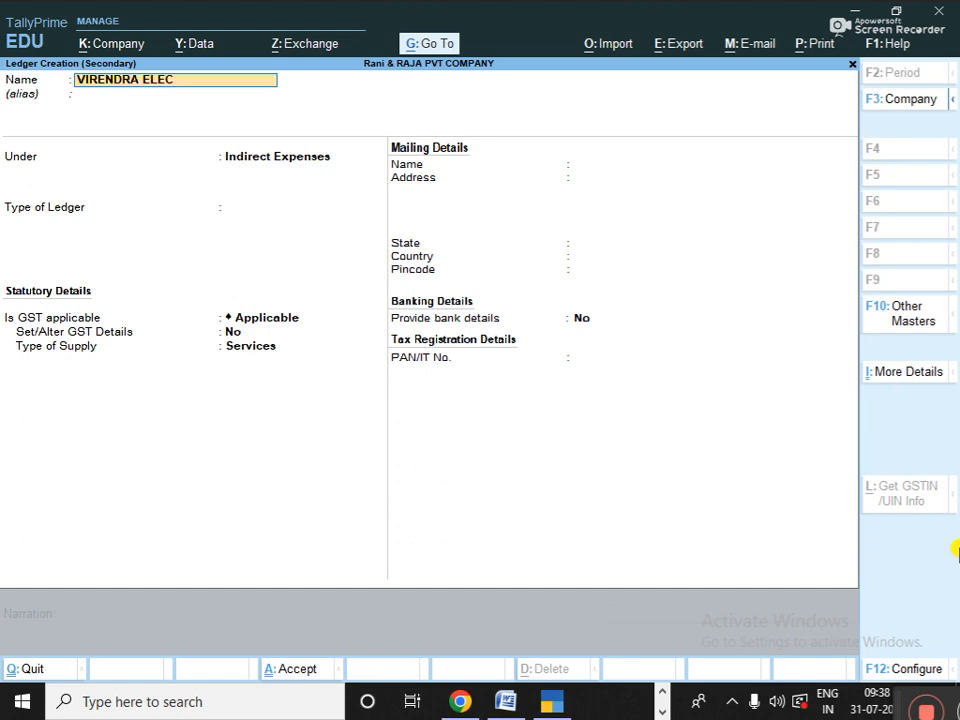
text(TRANIC SHOP)
key(Return)
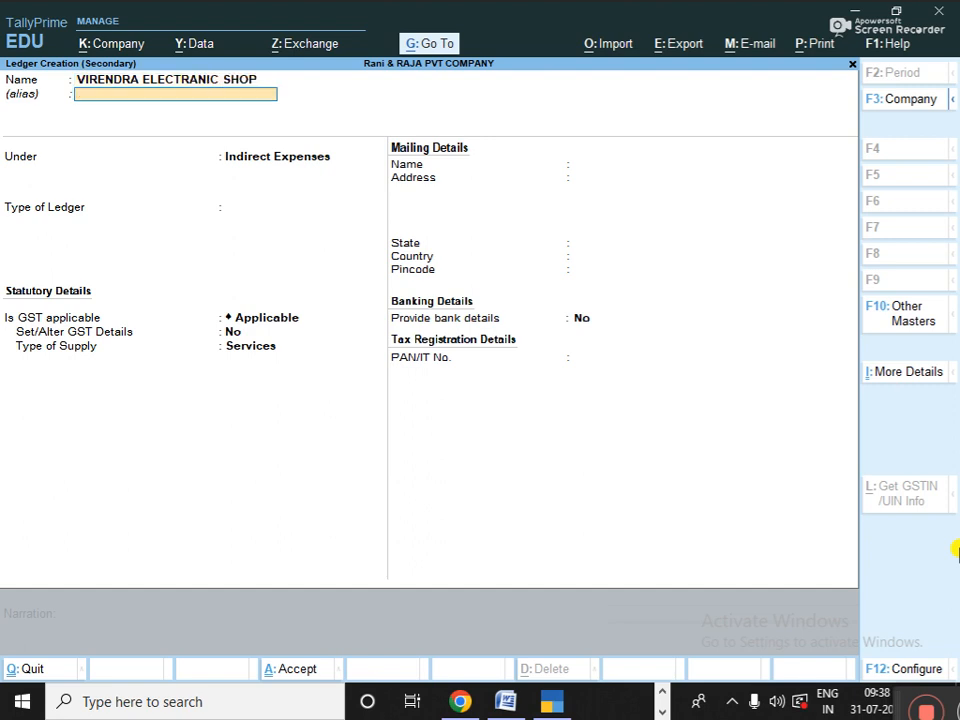
key(Return)
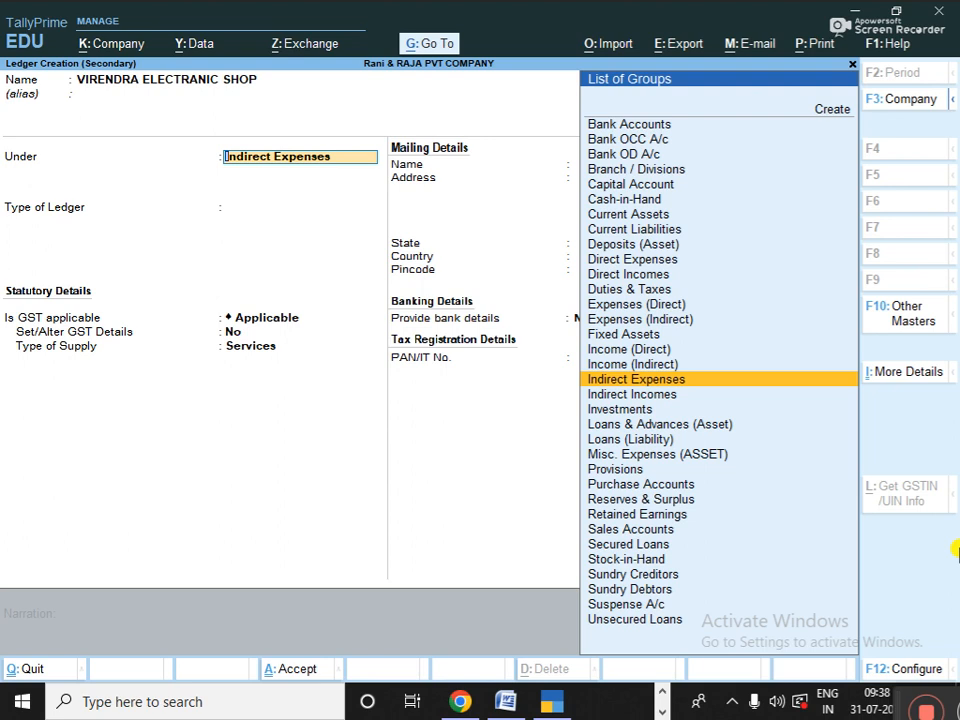
key(Up)
key(Up)
key(Up)
key(Down)
key(Down)
key(Down)
key(BackSpace)
key(BackSpace)
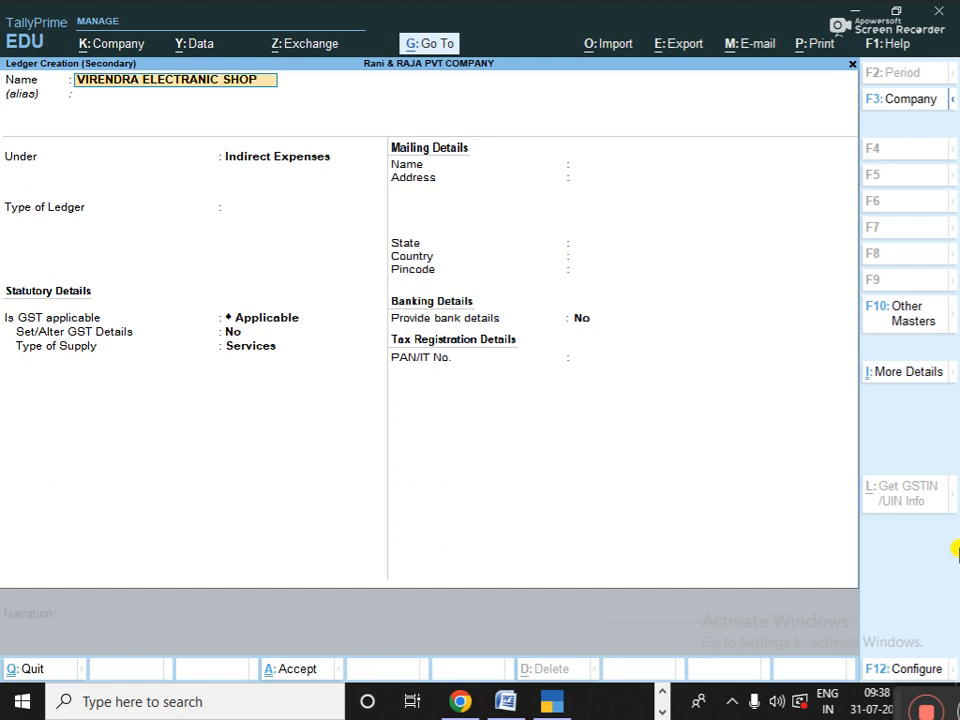
text((V)
key(BackSpace)
text(CR))
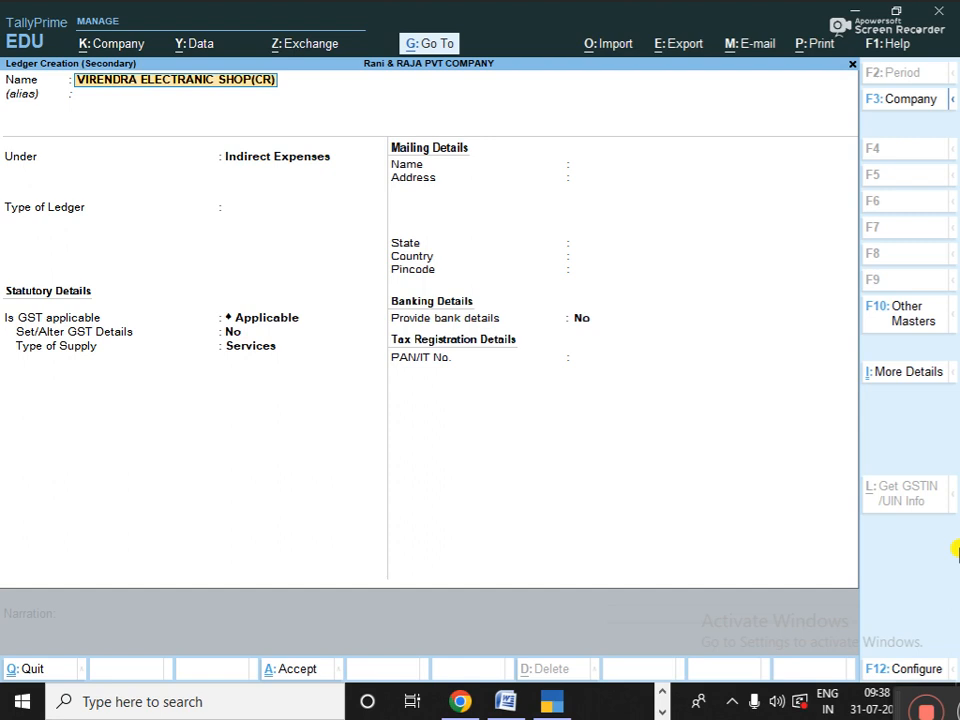
key(Return)
key(Return)
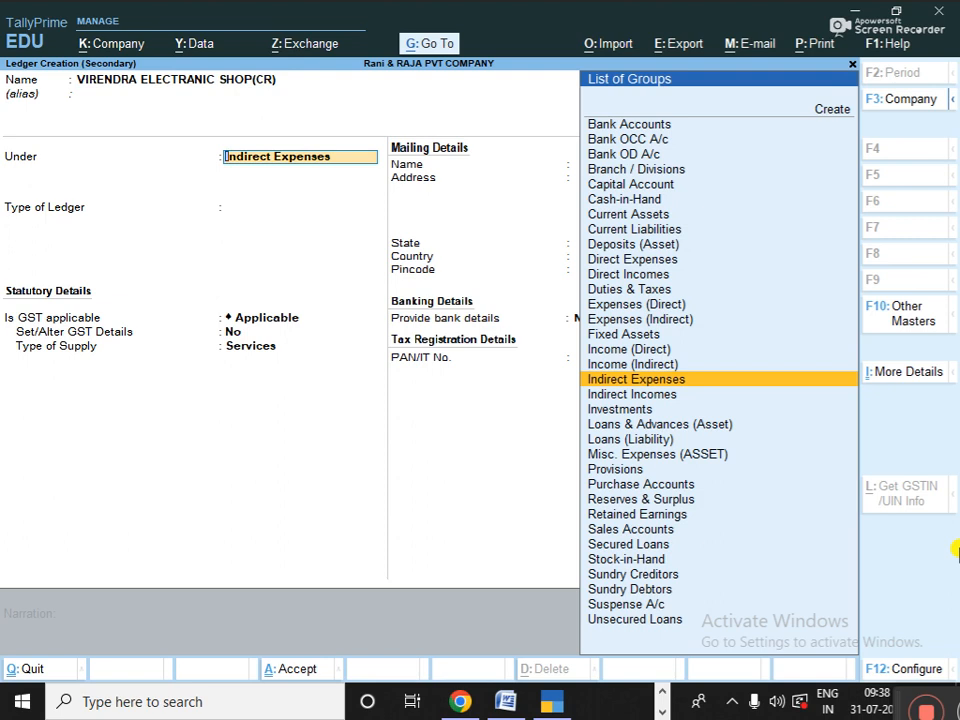
text(S)
key(Down)
key(Down)
key(Down)
key(Down)
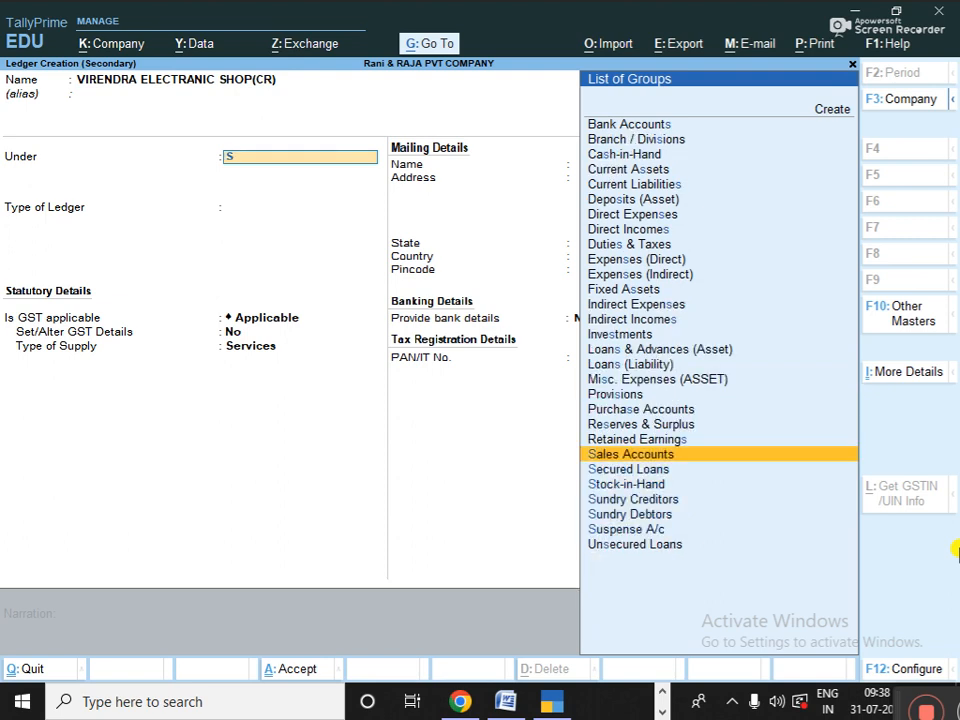
key(Return)
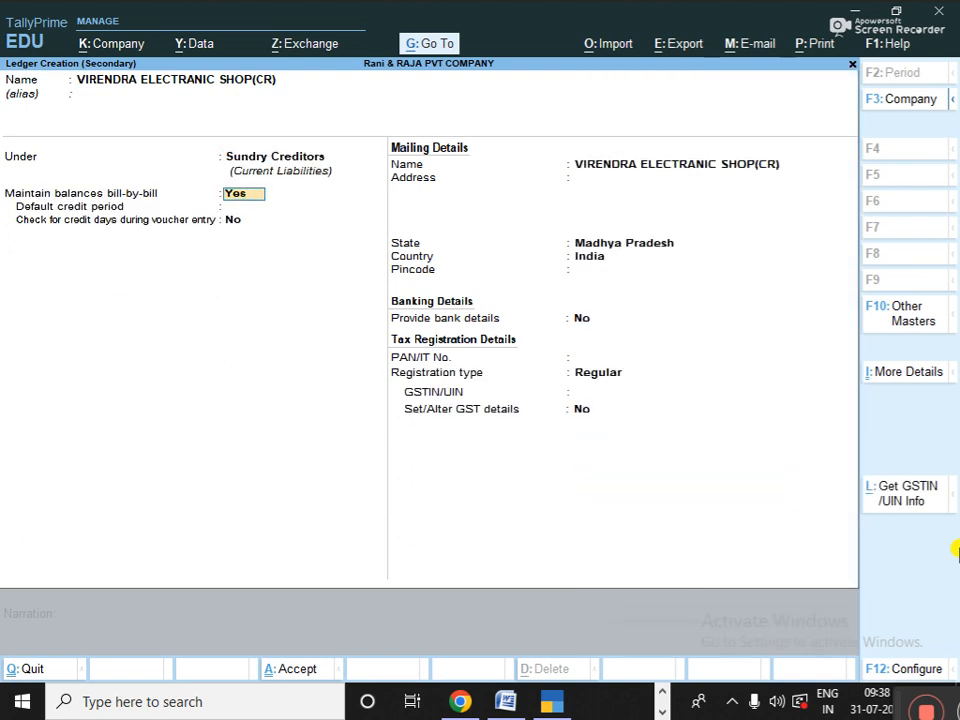
key(Return)
key(Return)
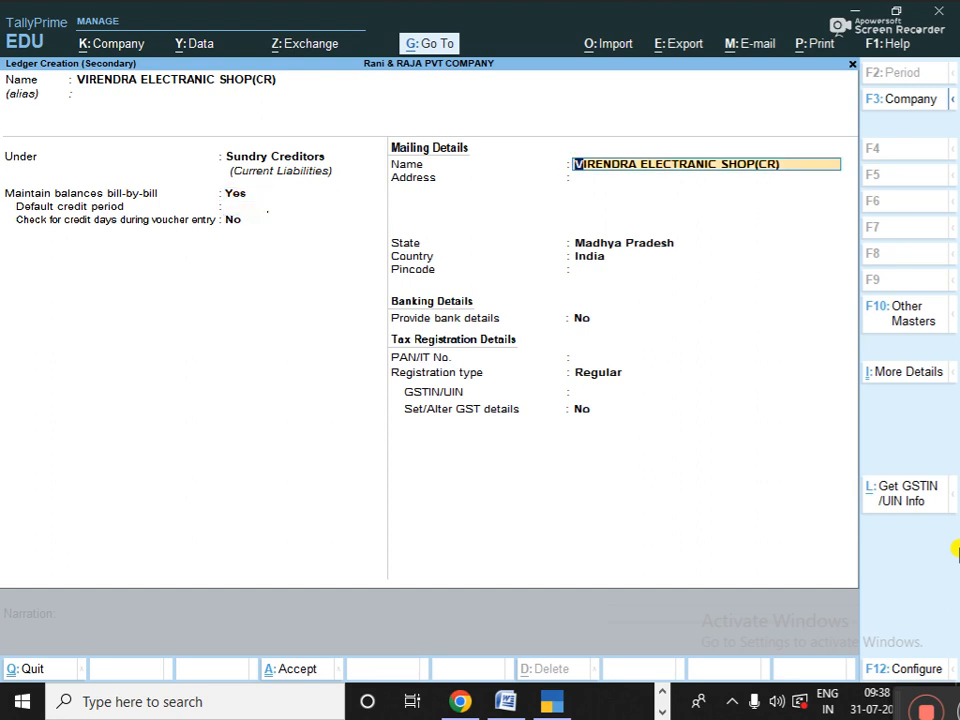
key(Return)
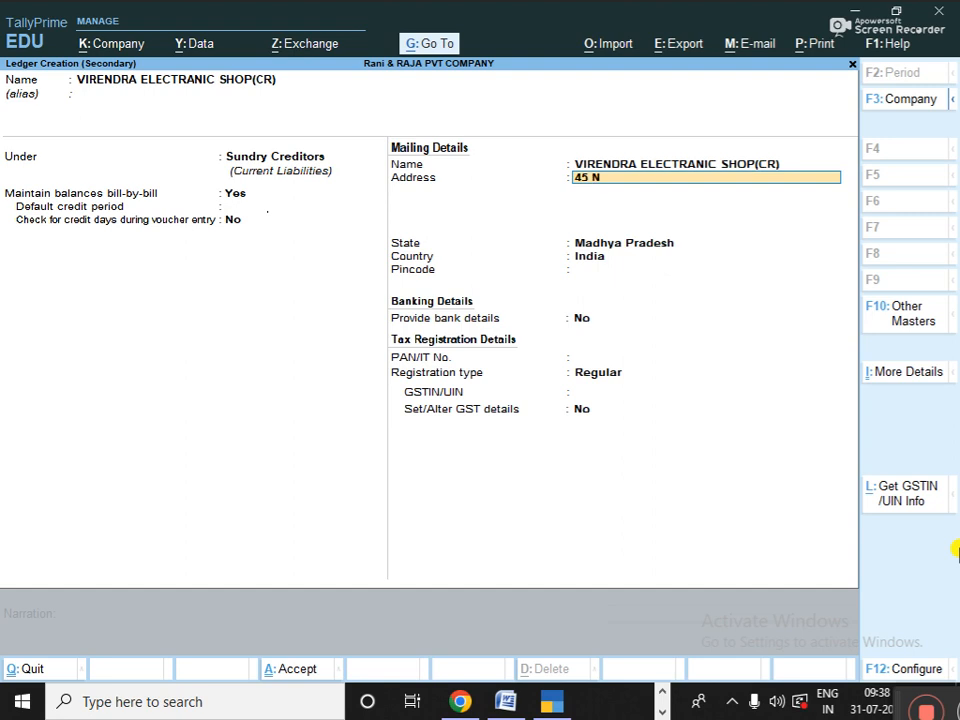
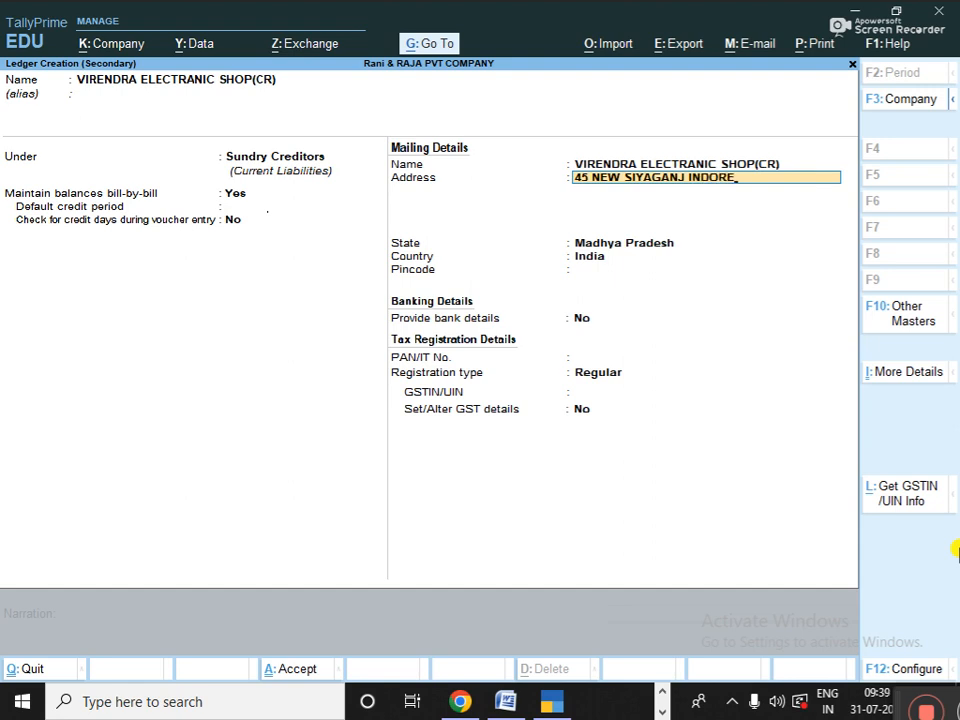
key(Return)
key(Return)
key(Return)
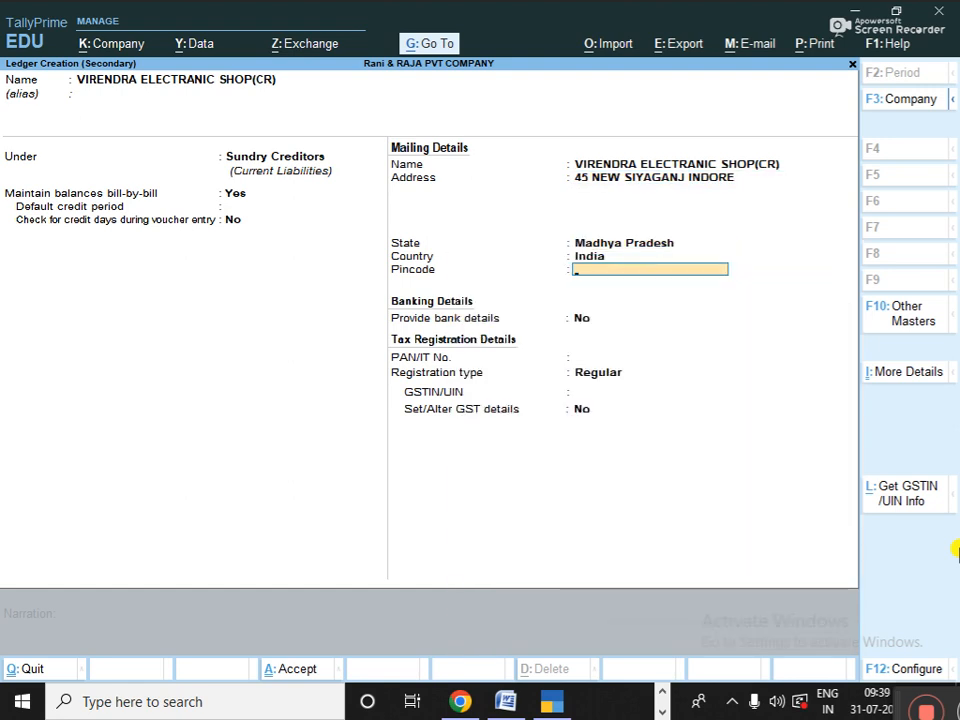
text(452001)
key(Return)
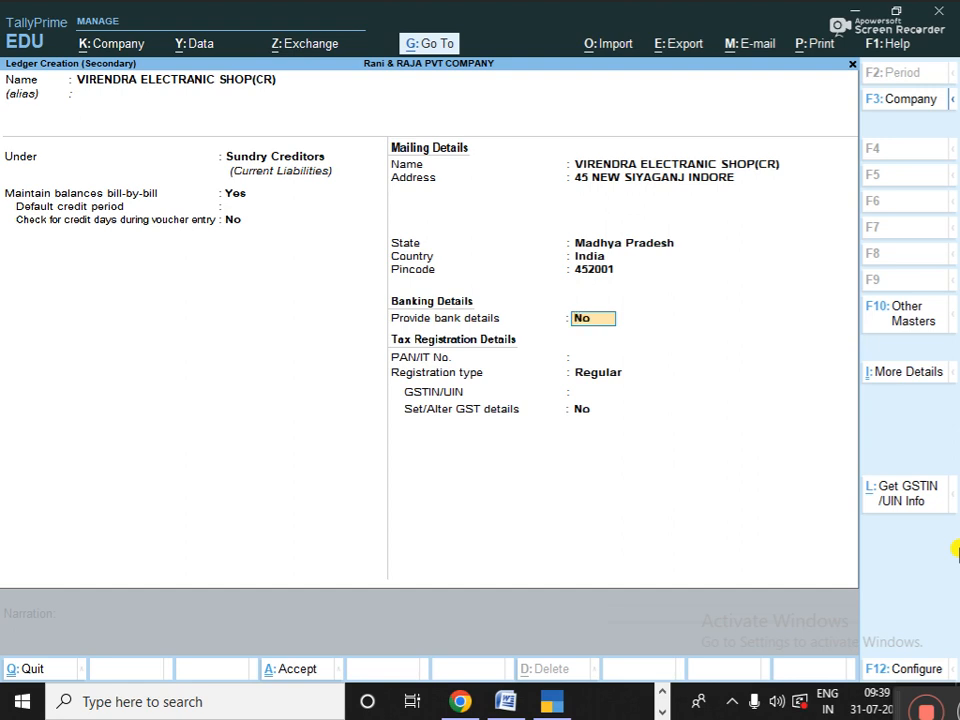
- Set bank details to No, leave PAN and GSTIN blank, and save the supplier ledger
text(Y)
key(Return)
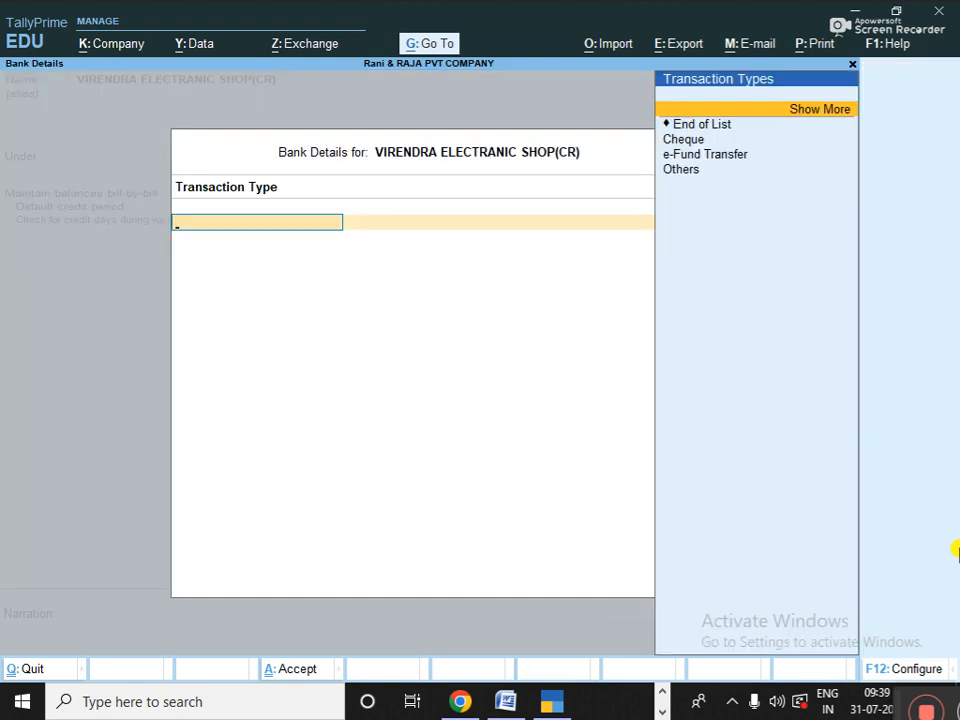
key(Down)
key(Down)
key(Down)
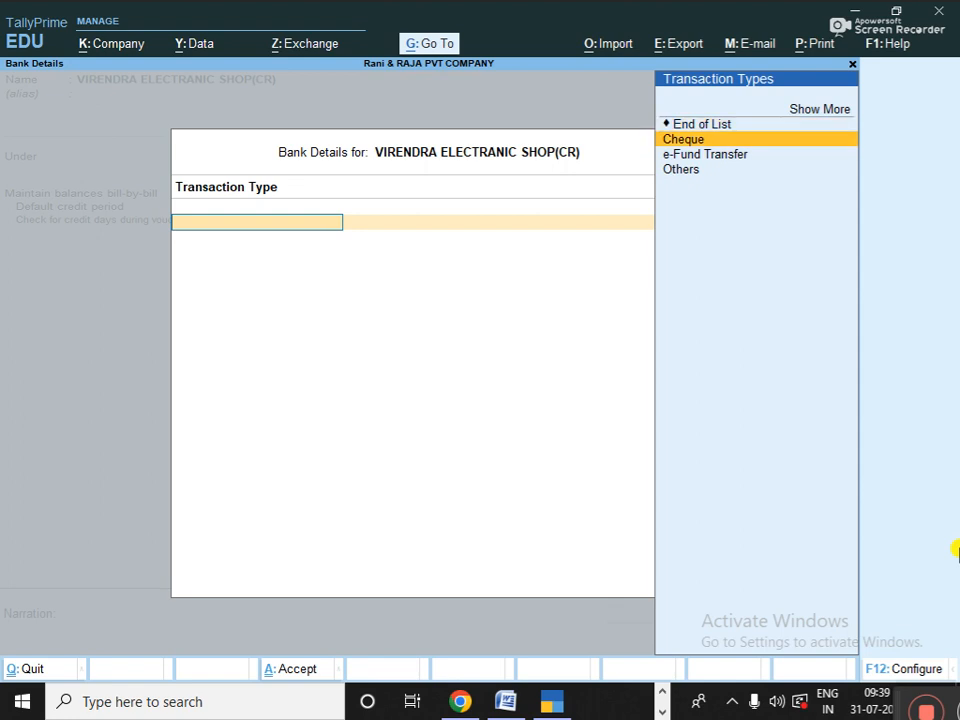
key(Up)
key(Up)
key(Escape)
text(N)
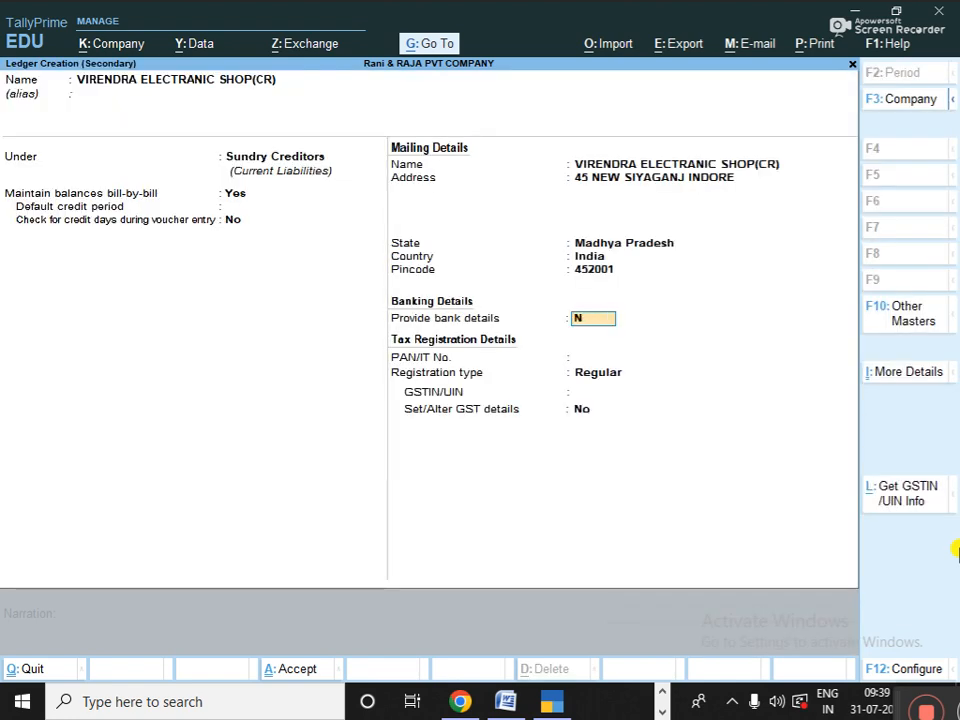
key(Return)
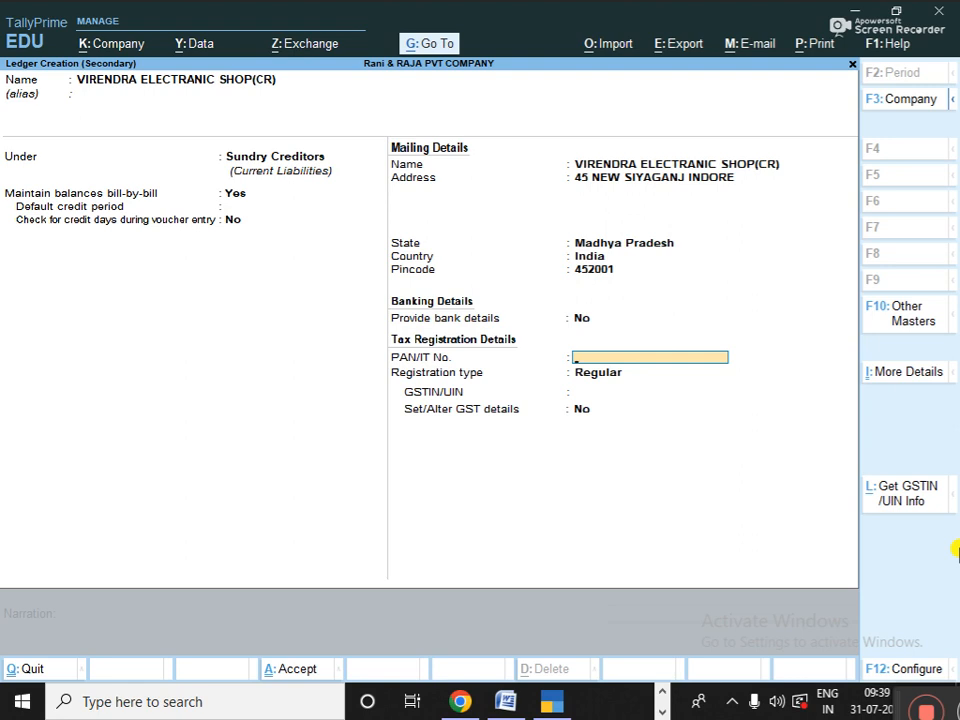
key(Return)
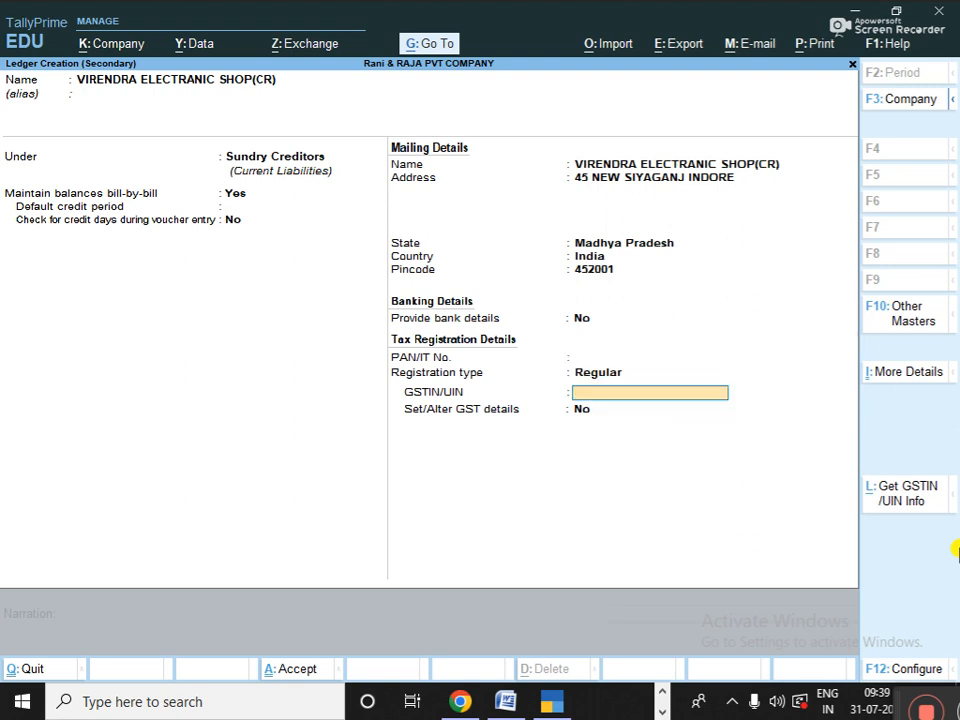
key(Return)
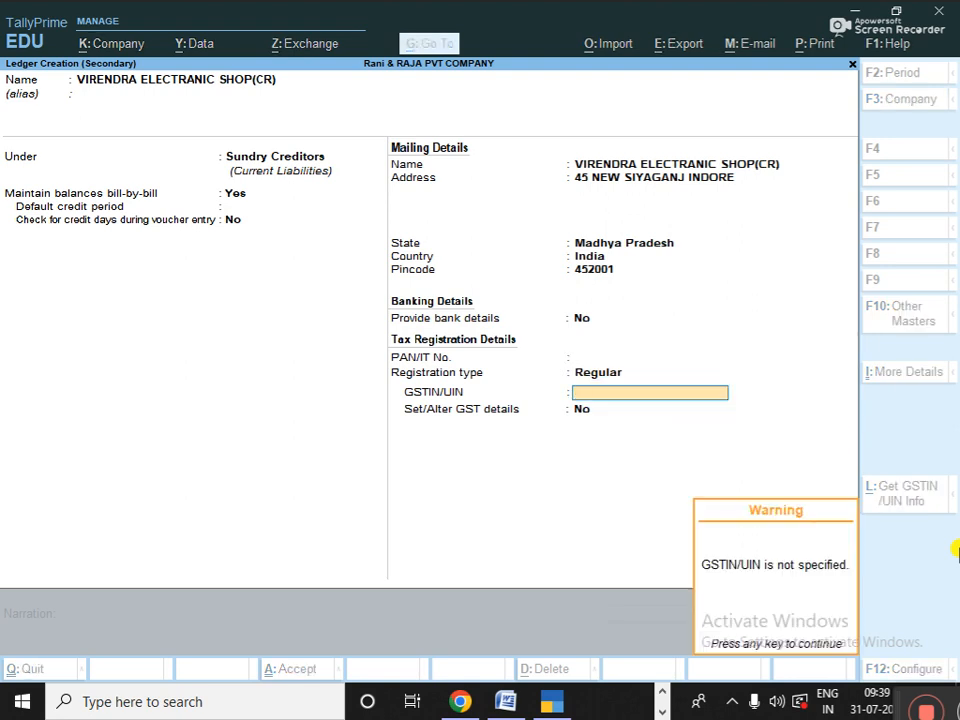
key(Return)
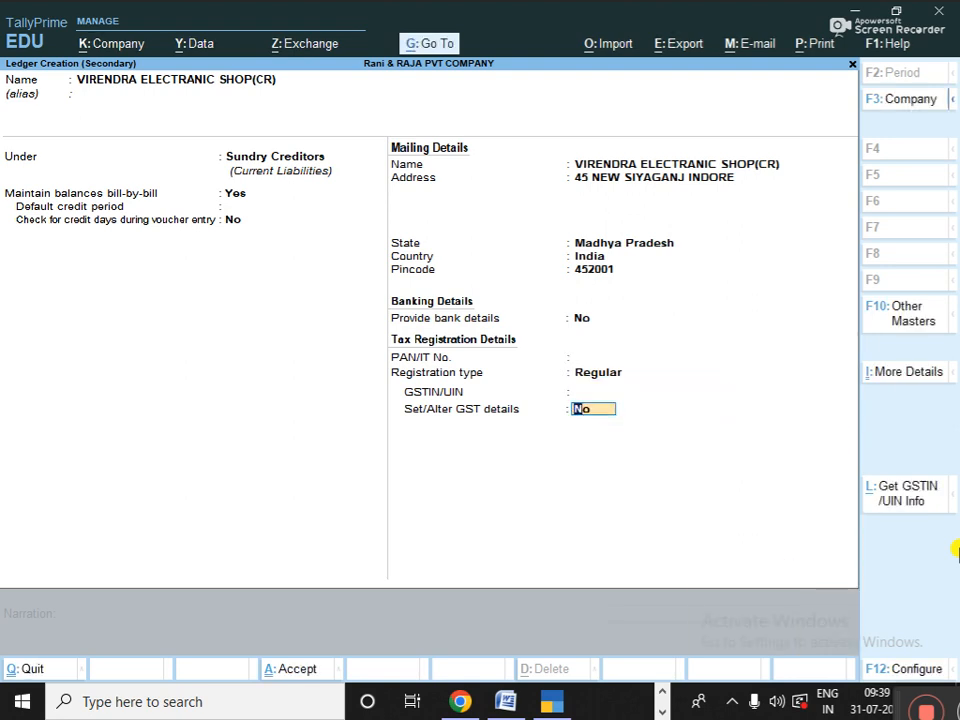
key(Return)
key(Return)
key(Return)
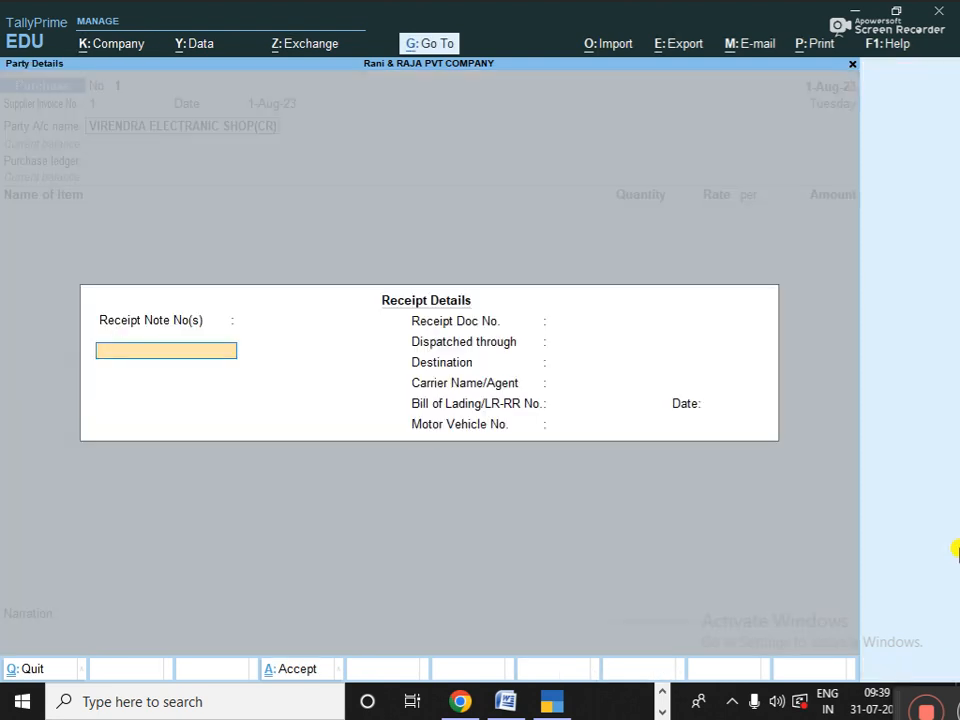
key(Return)
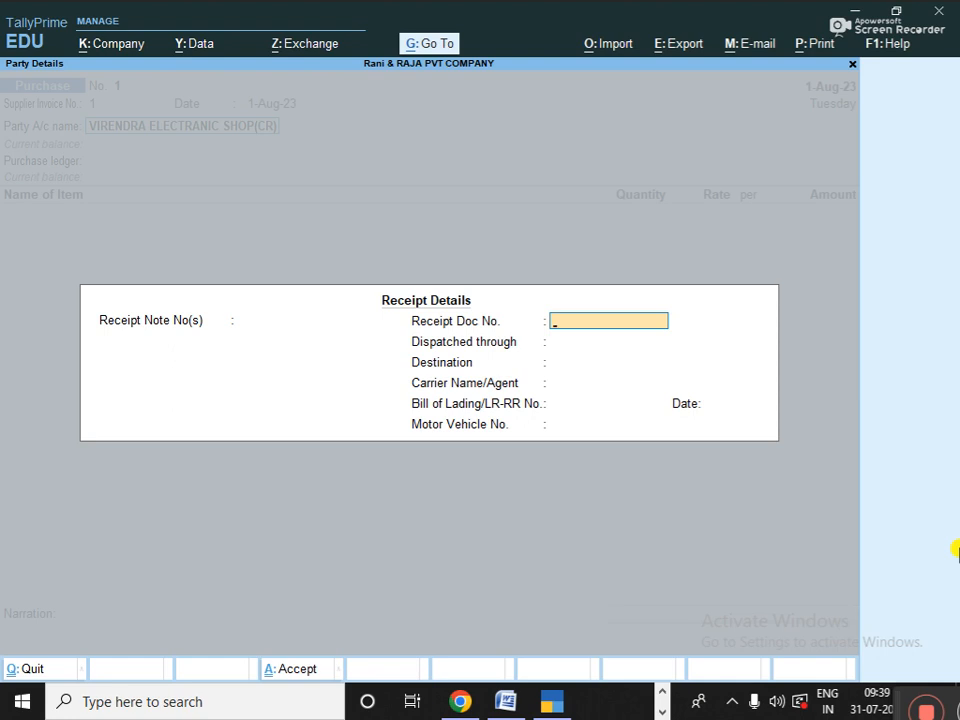
- Leave every Receipt Details field blank
key(Return)
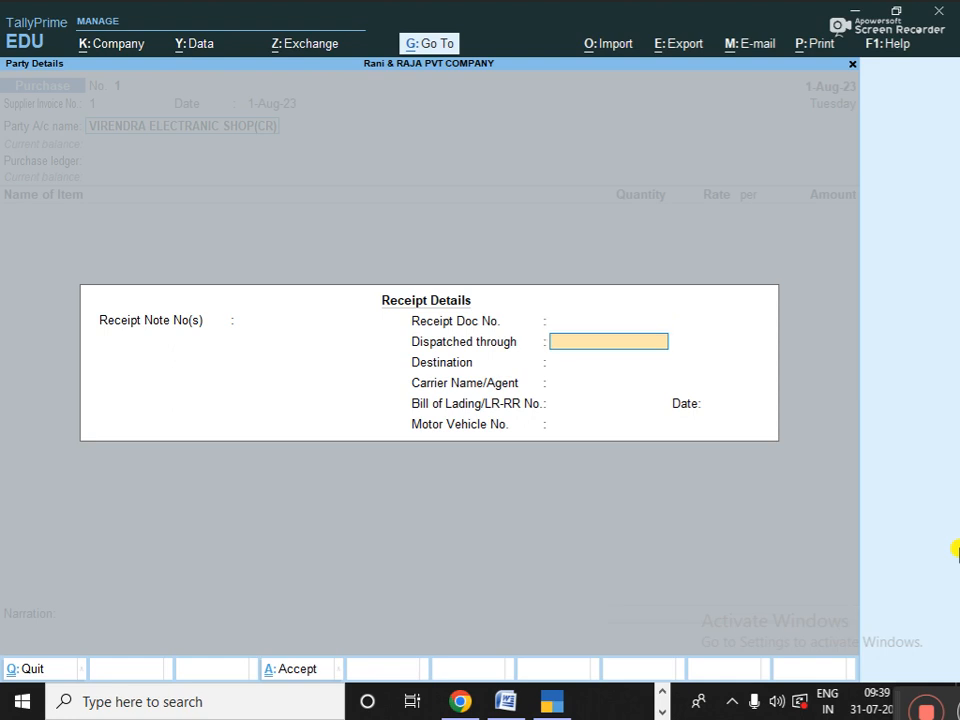
key(Return)
key(Return)
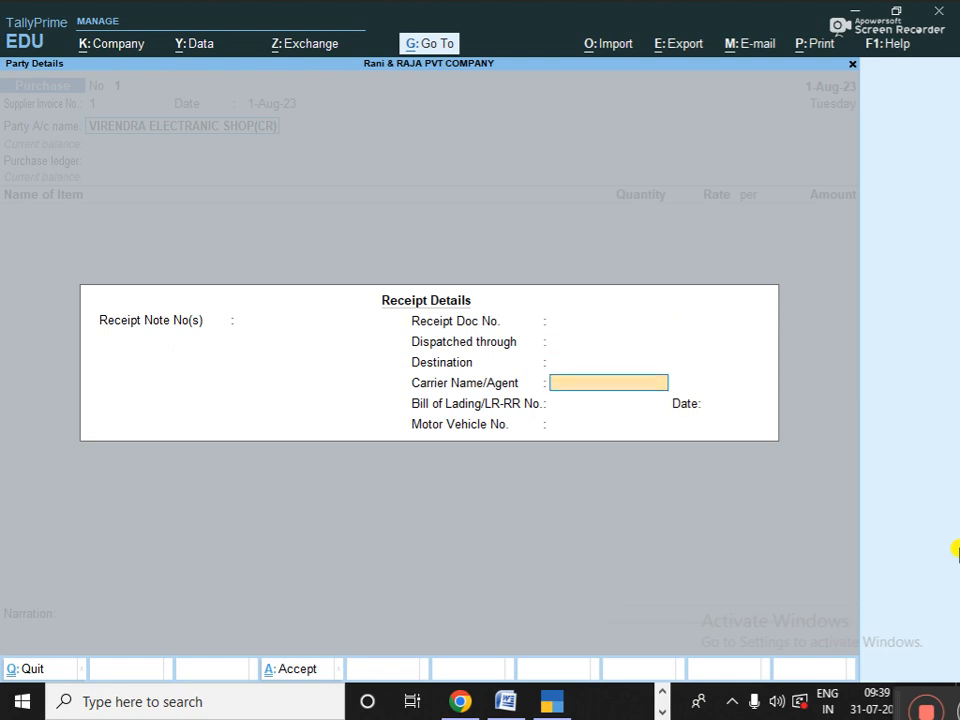
key(Return)
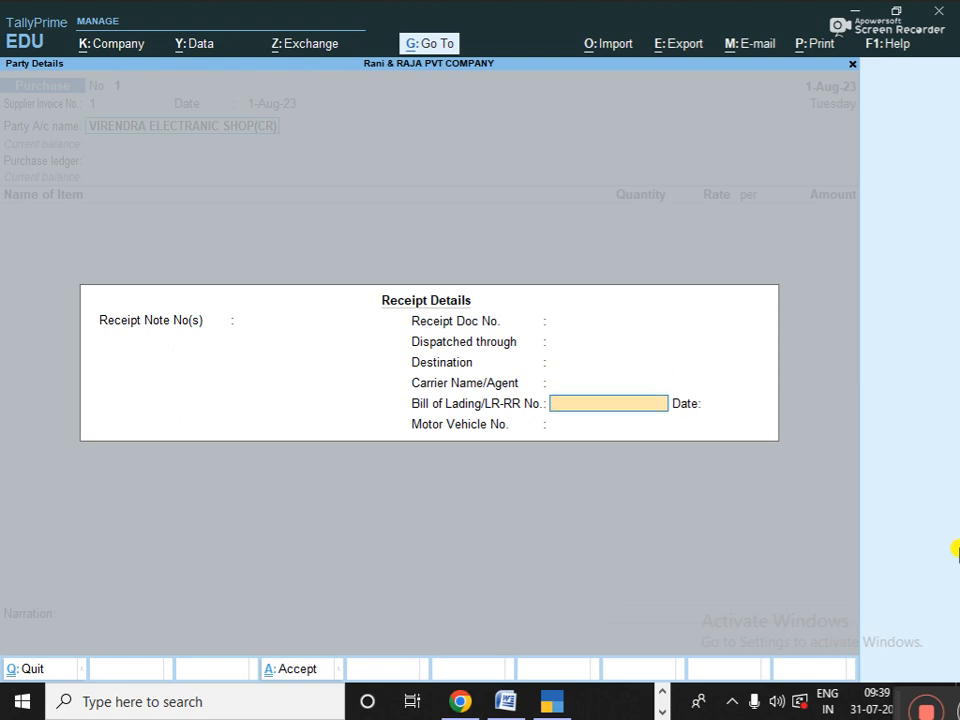
key(Return)
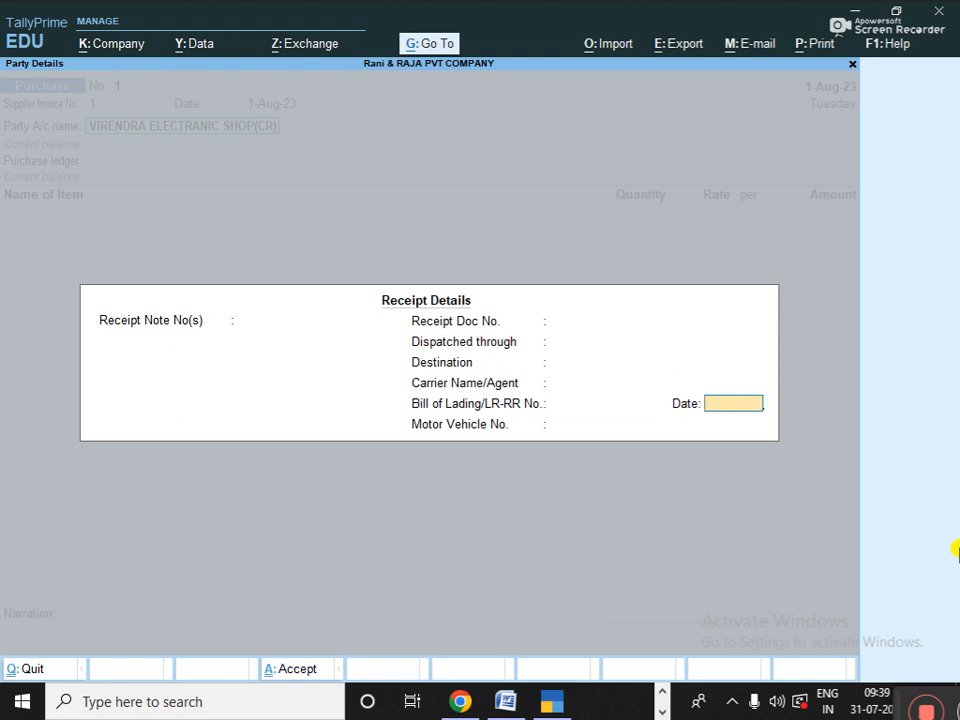
key(Return)
key(Return)
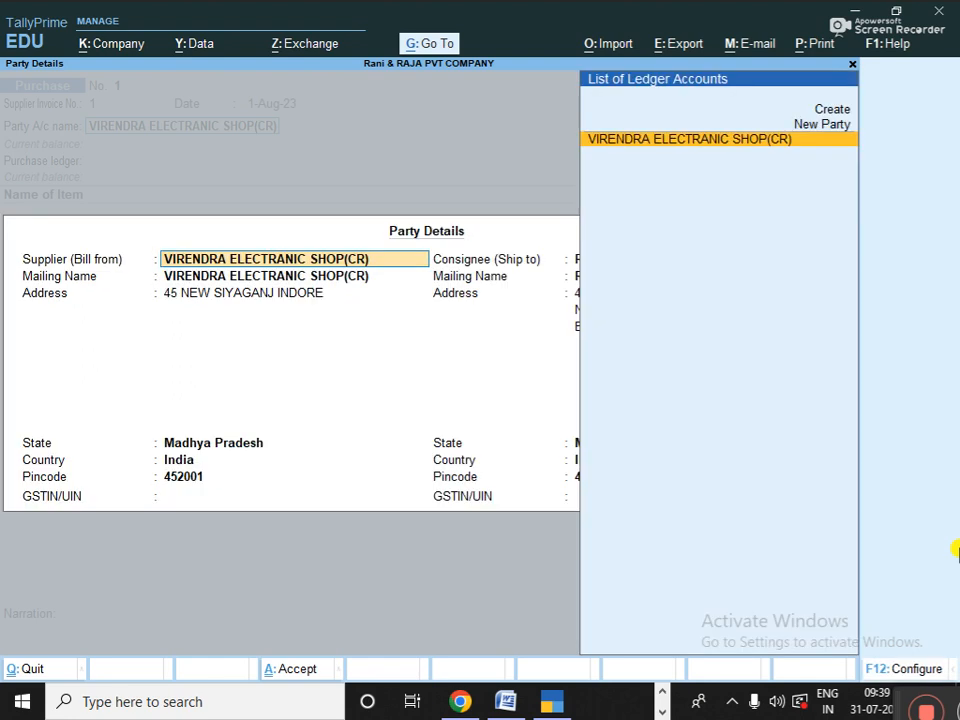
key(Return)
key(Return)
key(Return)
key(Return)
key(Return)
key(Return)
key(Return)
key(Return)
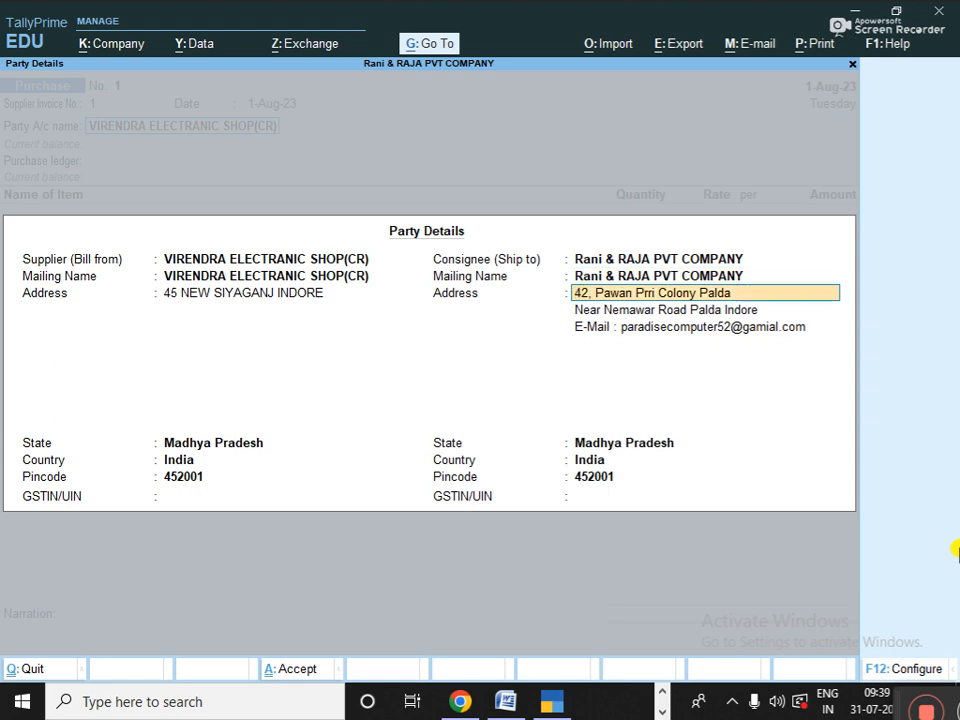
- Accept the supplier and consignee party details without changes
key(Return)
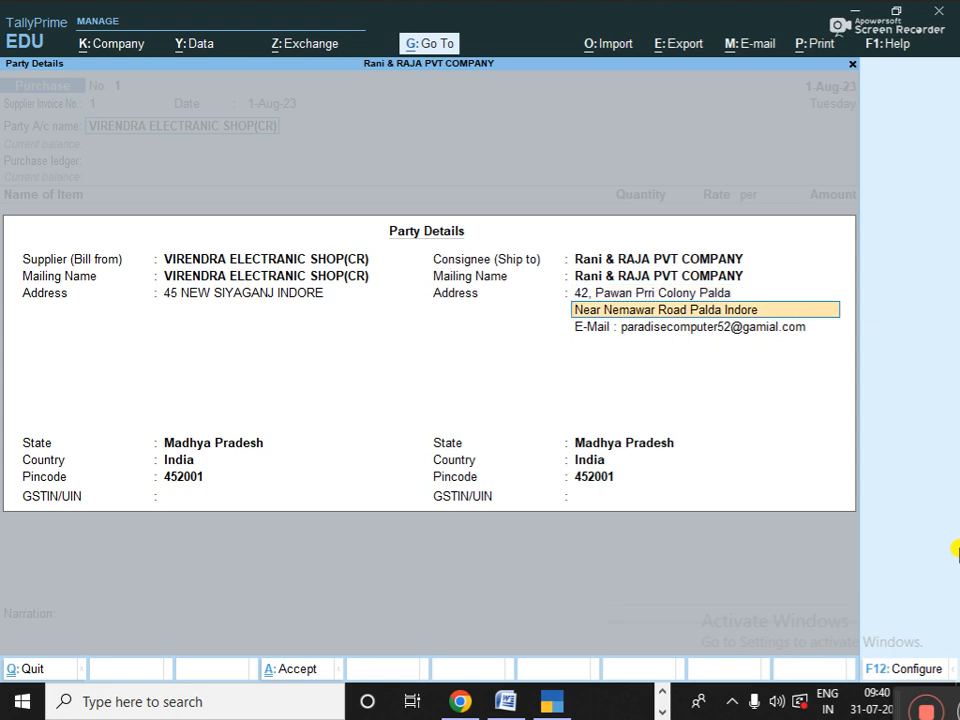
key(Return)
key(Return)
key(Return)
key(Return)
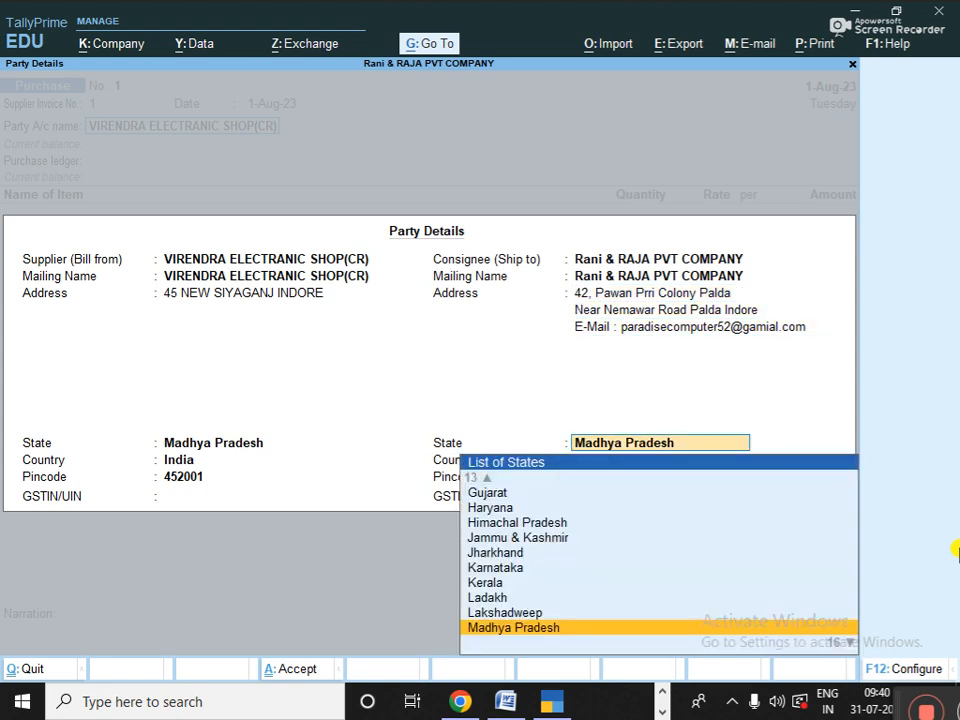
key(Return)
key(Return)
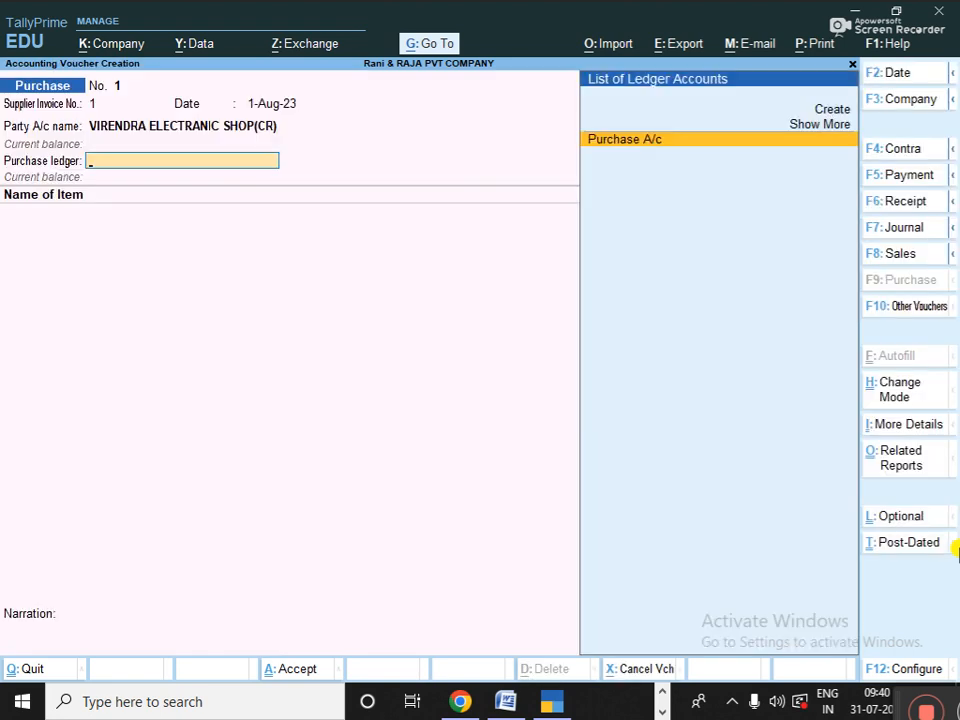
key(Return)
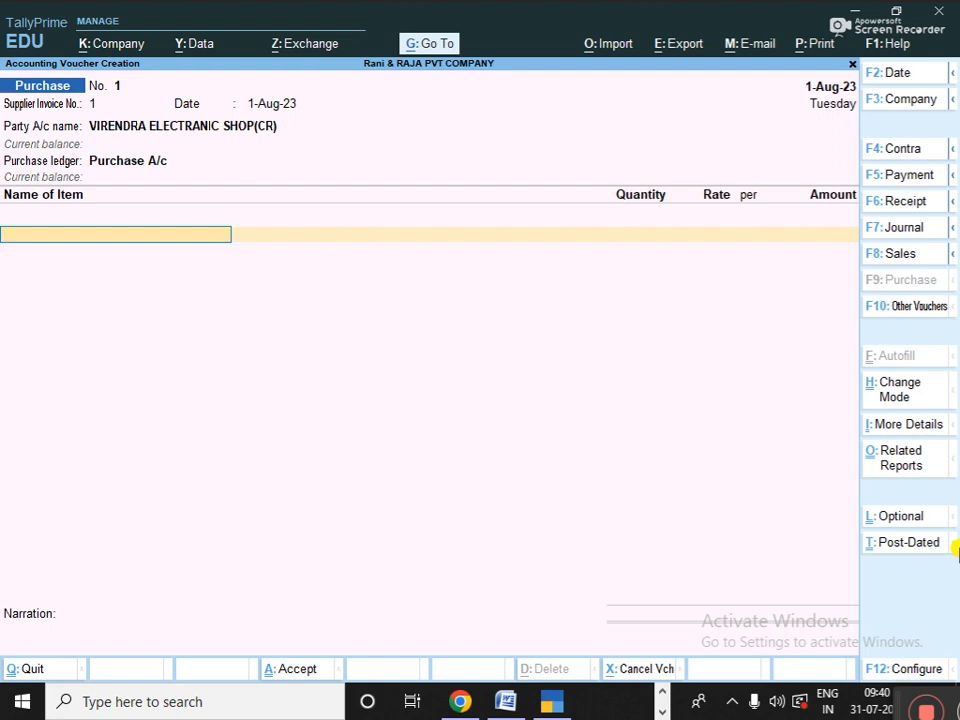
- Add 2 PSC of LED TV 32"IN at 13,999.00 from the By Pass godown
key(space)
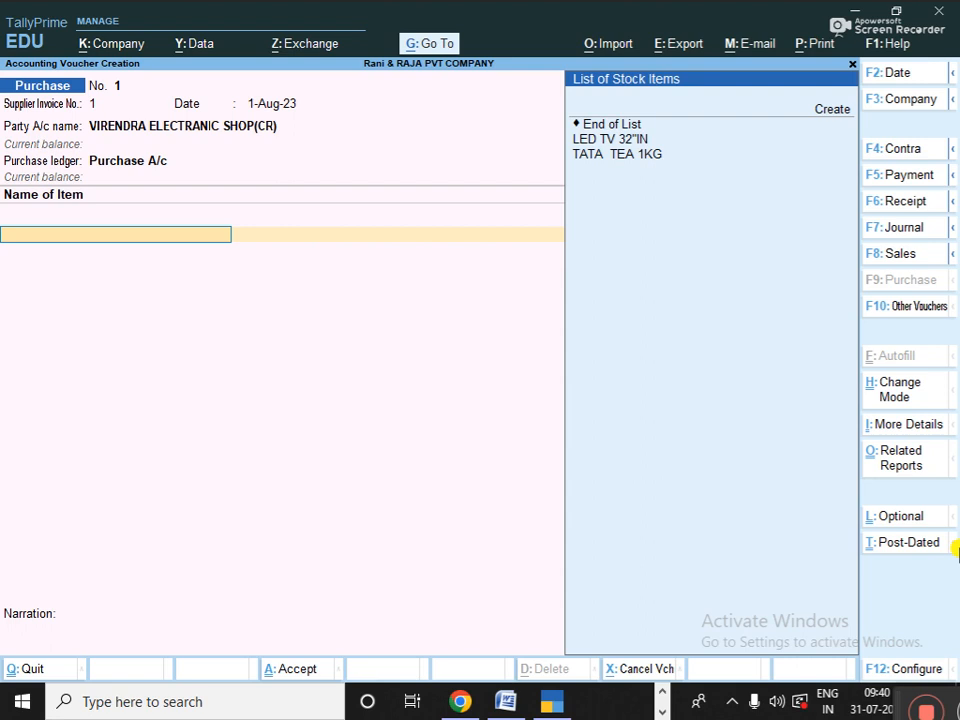
key(Up)
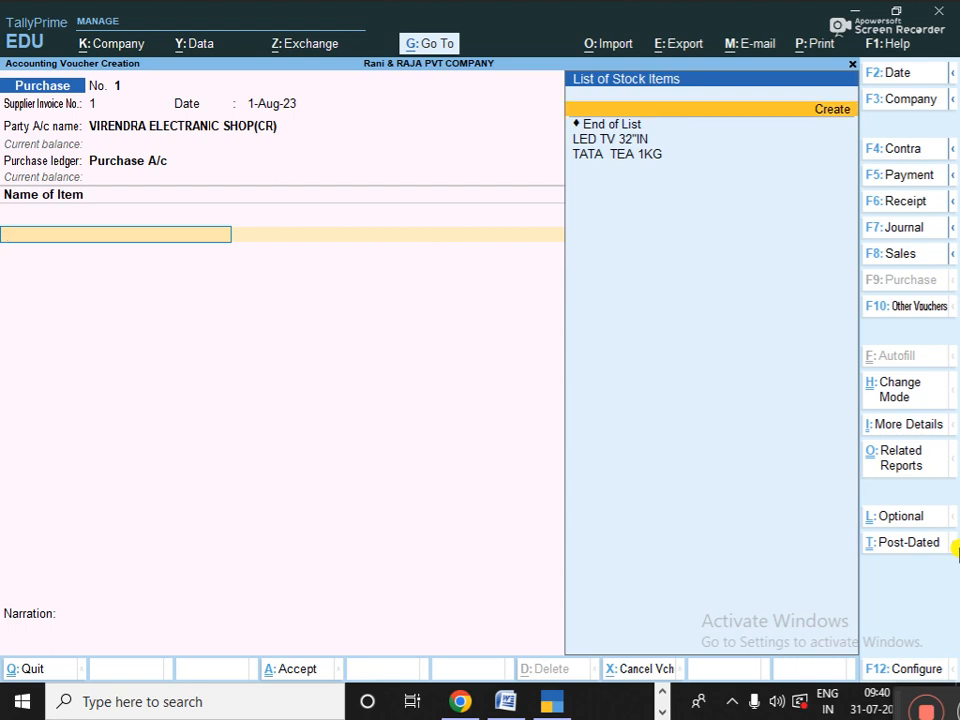
key(Down)
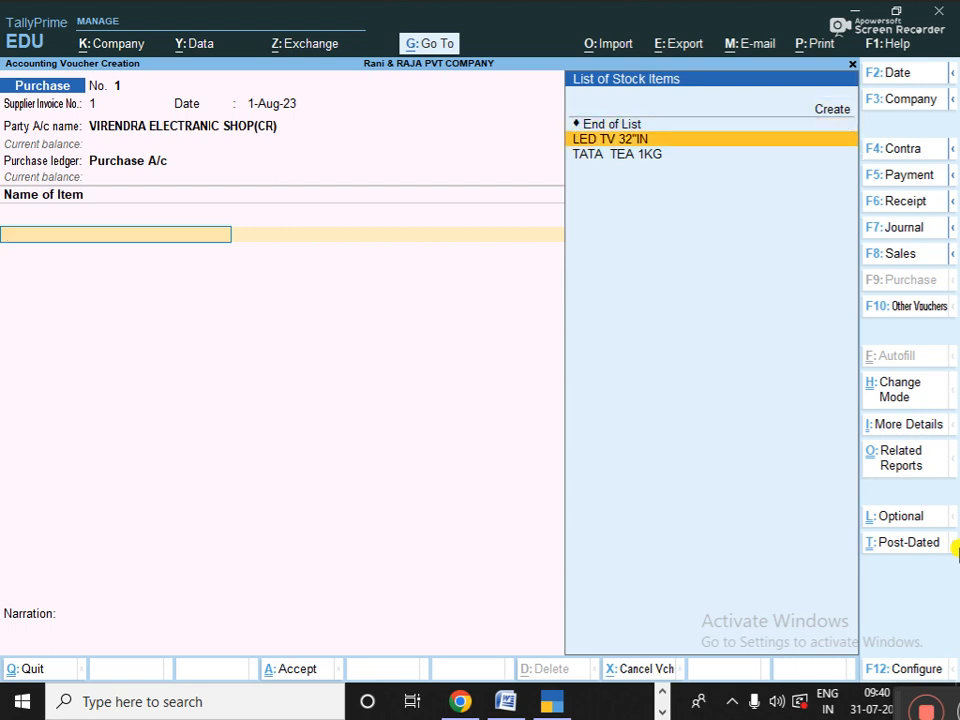
key(Return)
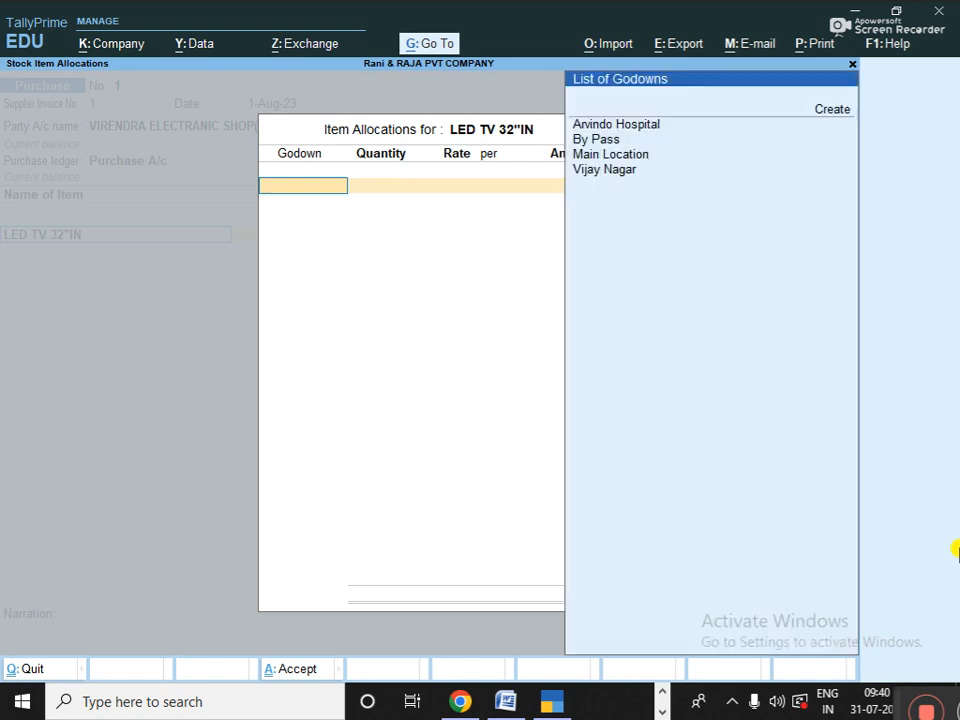
key(Down)
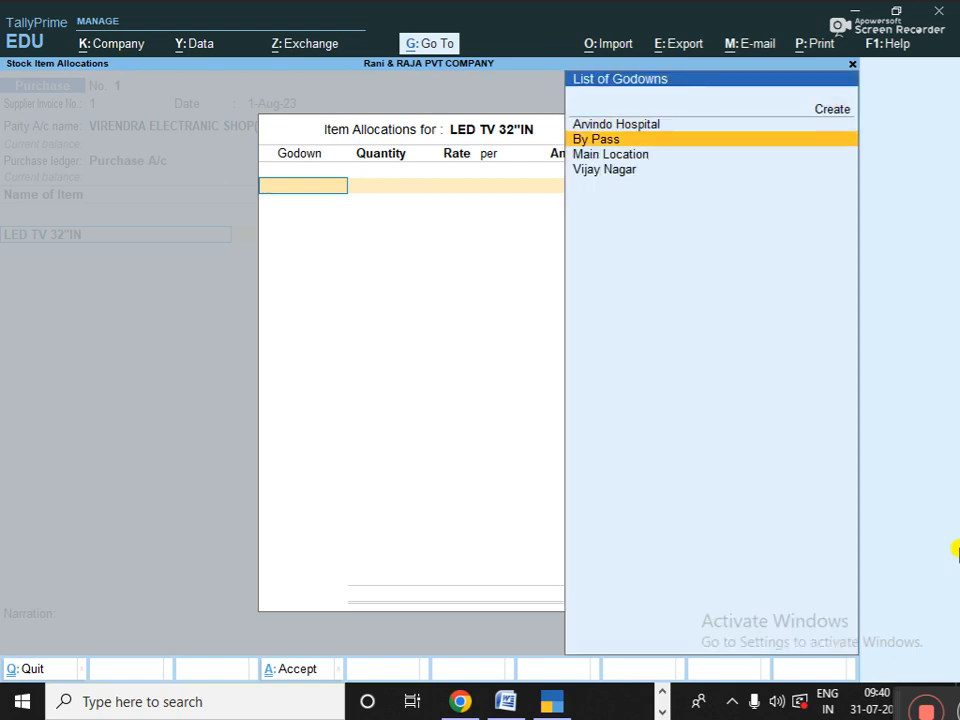
key(Return)
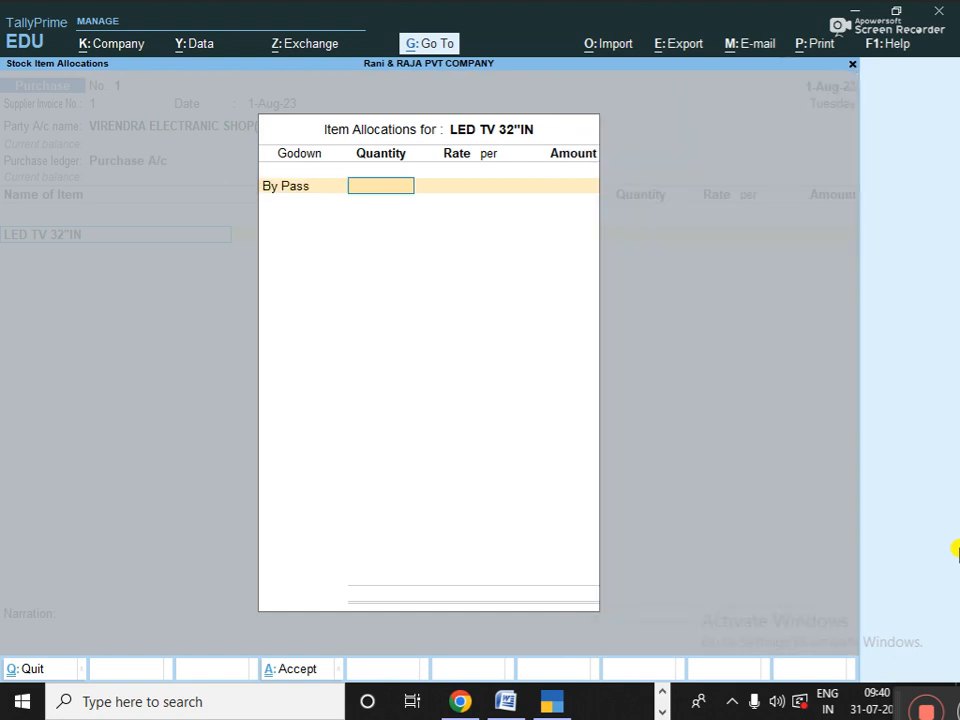
text(2)
key(Return)
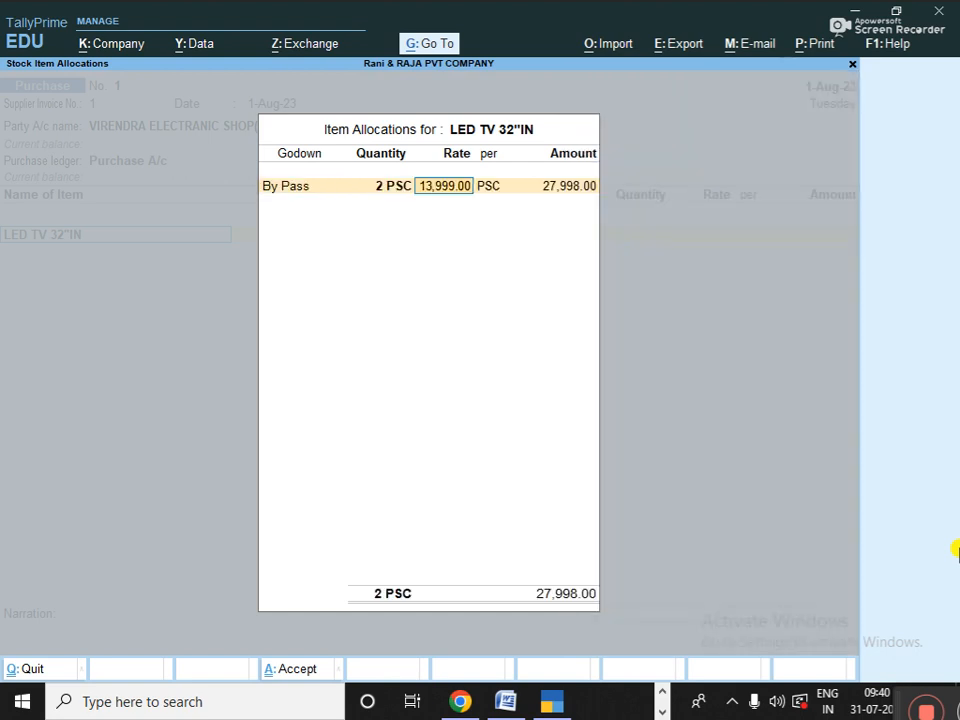
key(Return)
key(Return)
key(Return)
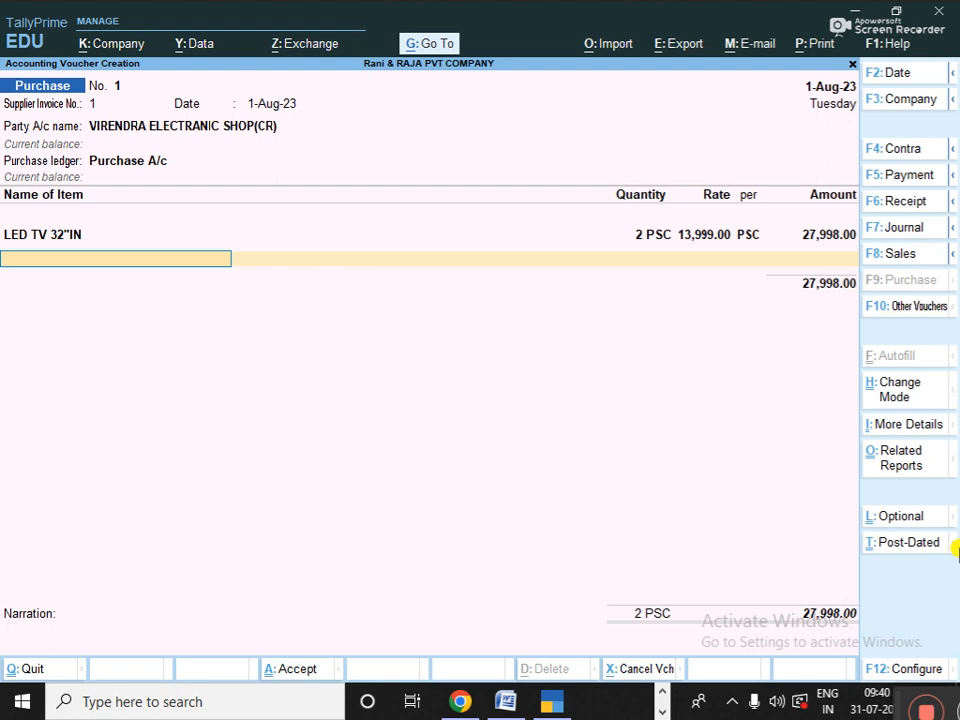
- Add 100 KG of TATA TEA 1KG at 350.00 from Vijay Nagar and end the item list
key(Down)
key(Down)
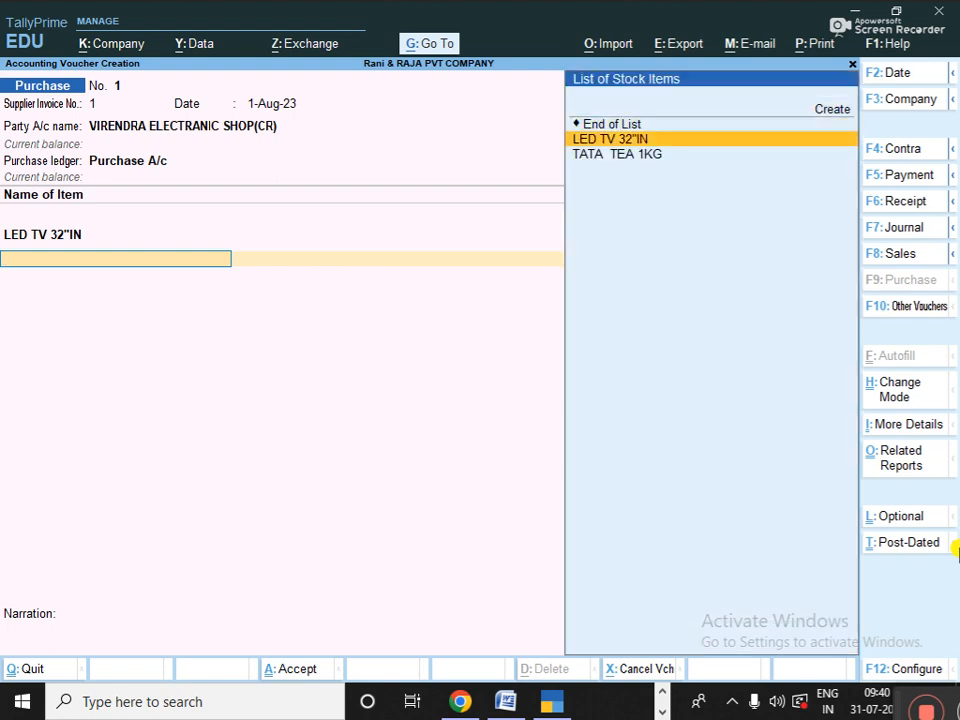
key(Return)
key(Return)
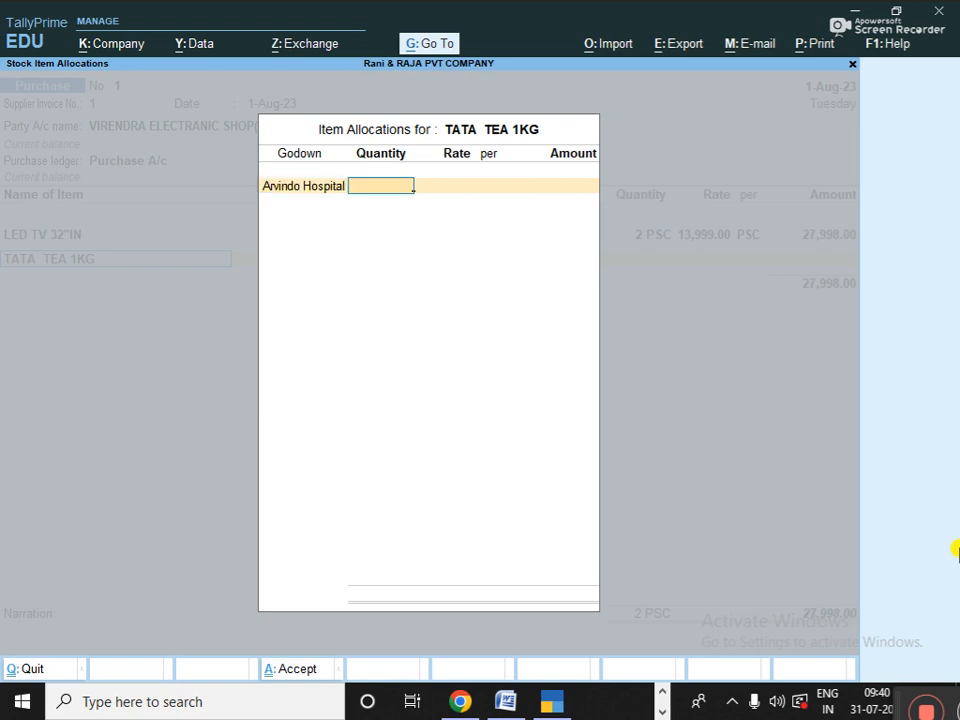
key(BackSpace)
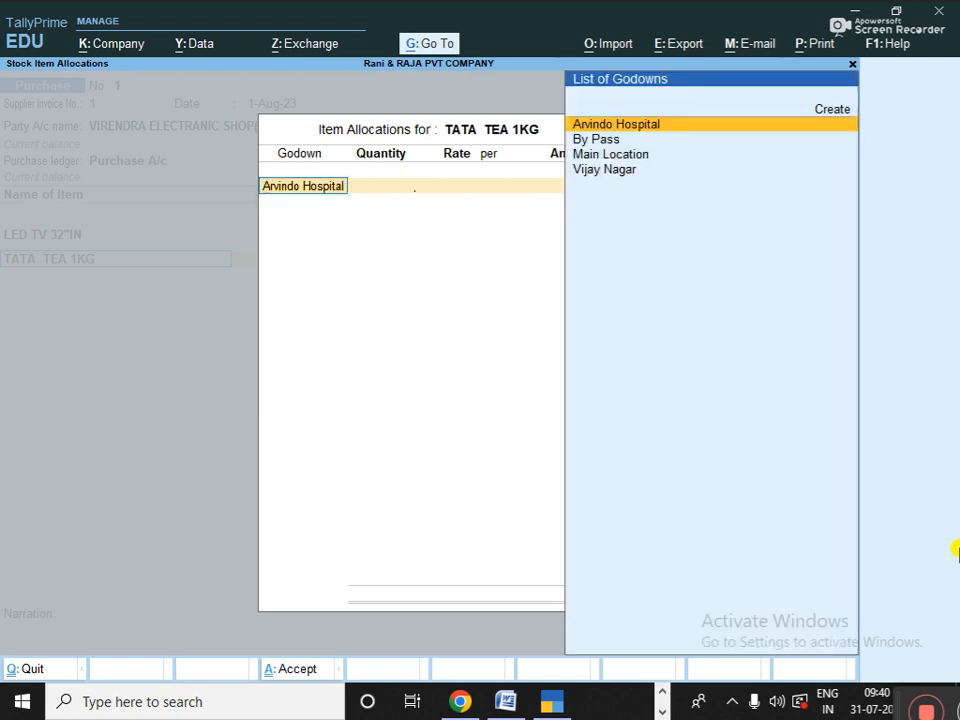
key(Down)
key(Down)
key(Up)
key(Down)
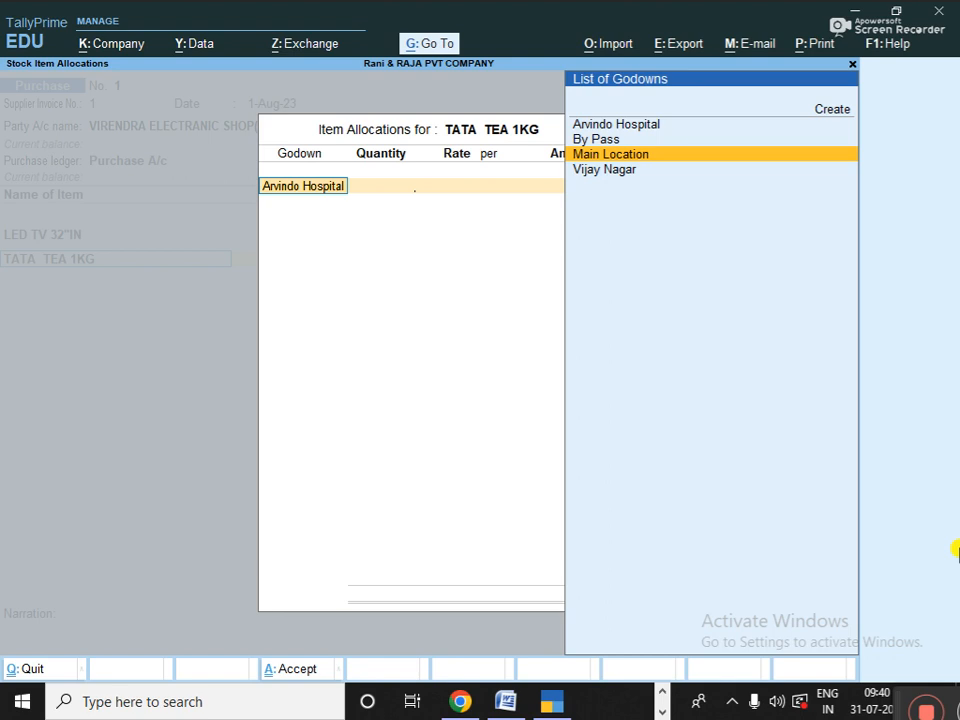
key(Down)
key(Return)
text(100)
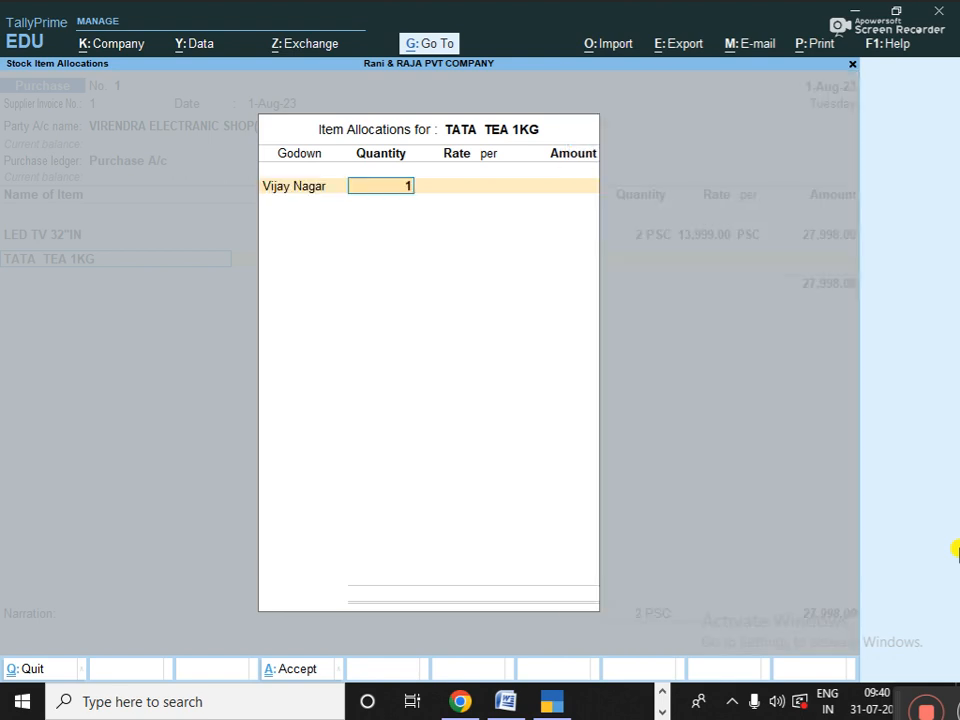
key(Return)
key(Return)
key(Return)
key(Return)
key(Return)
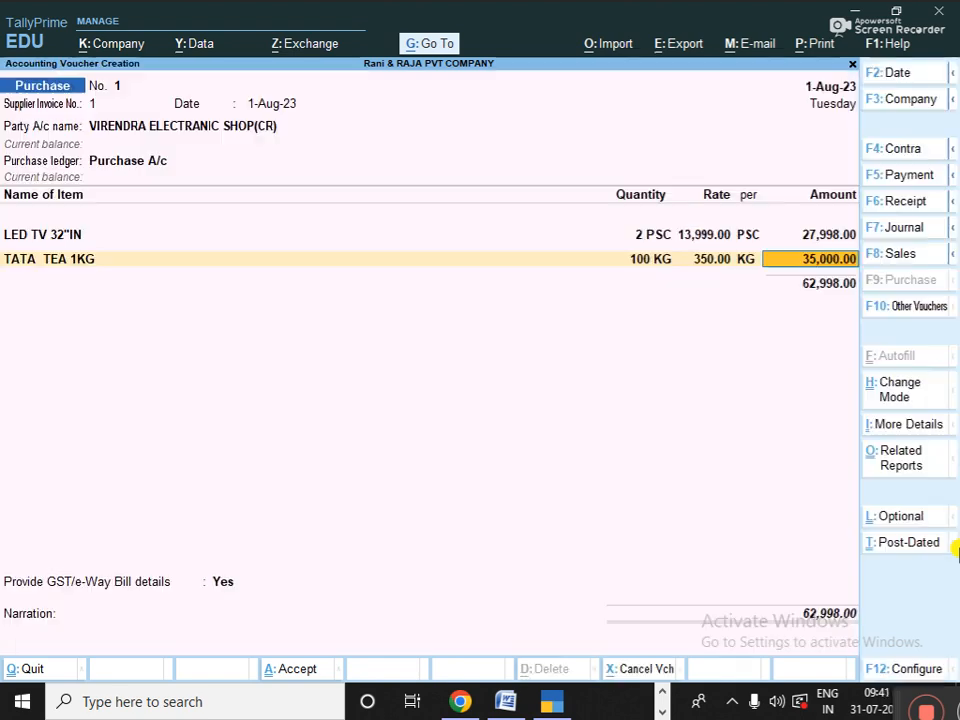
key(Return)
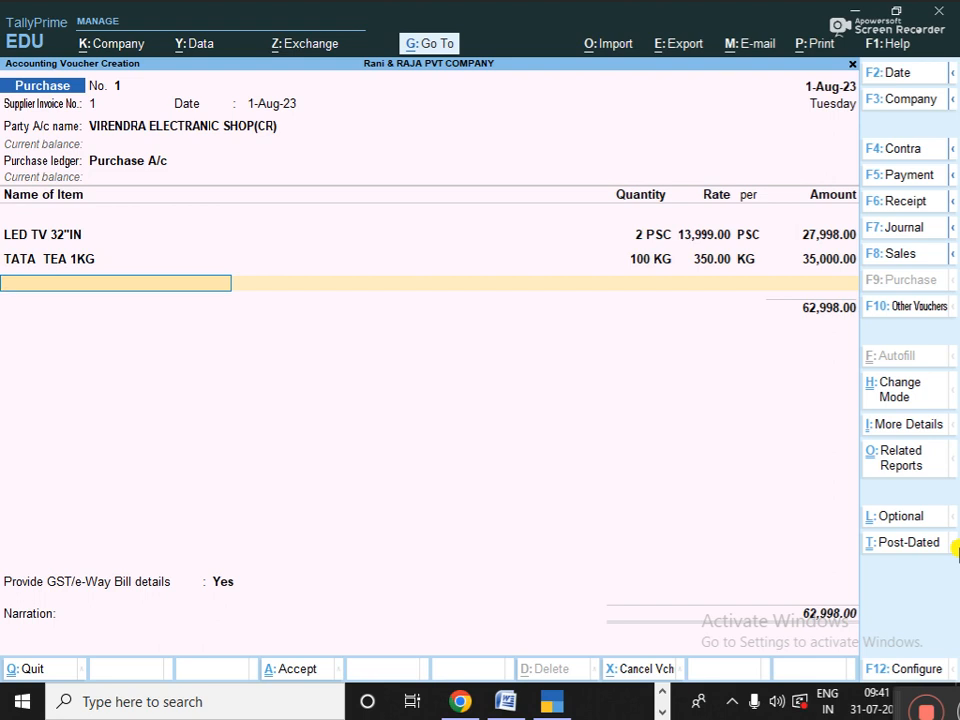
key(Return)
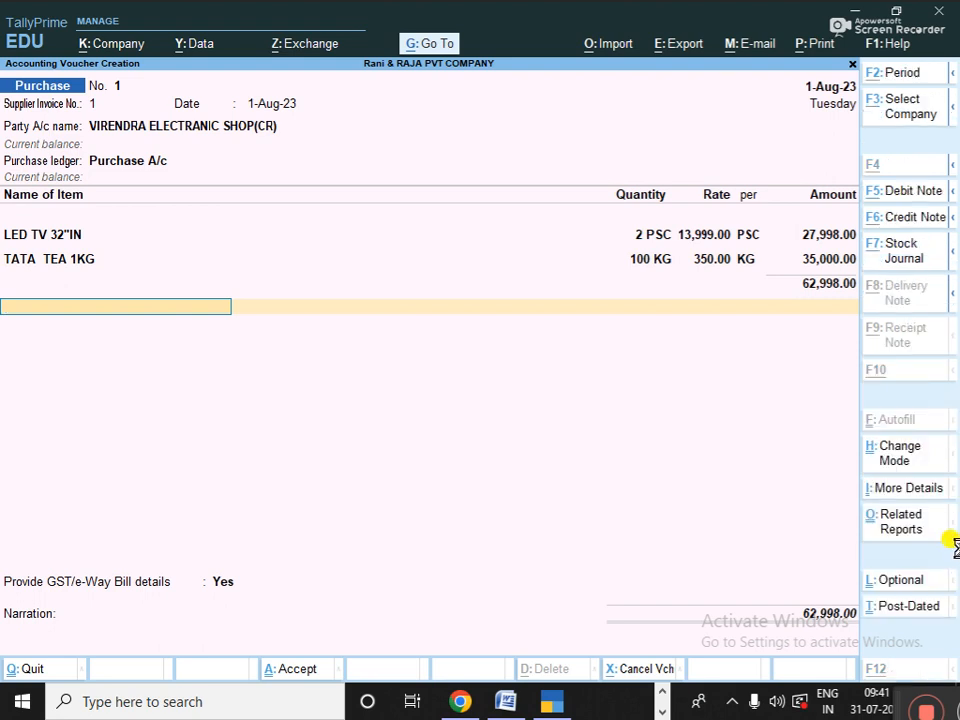
key(alt+c)
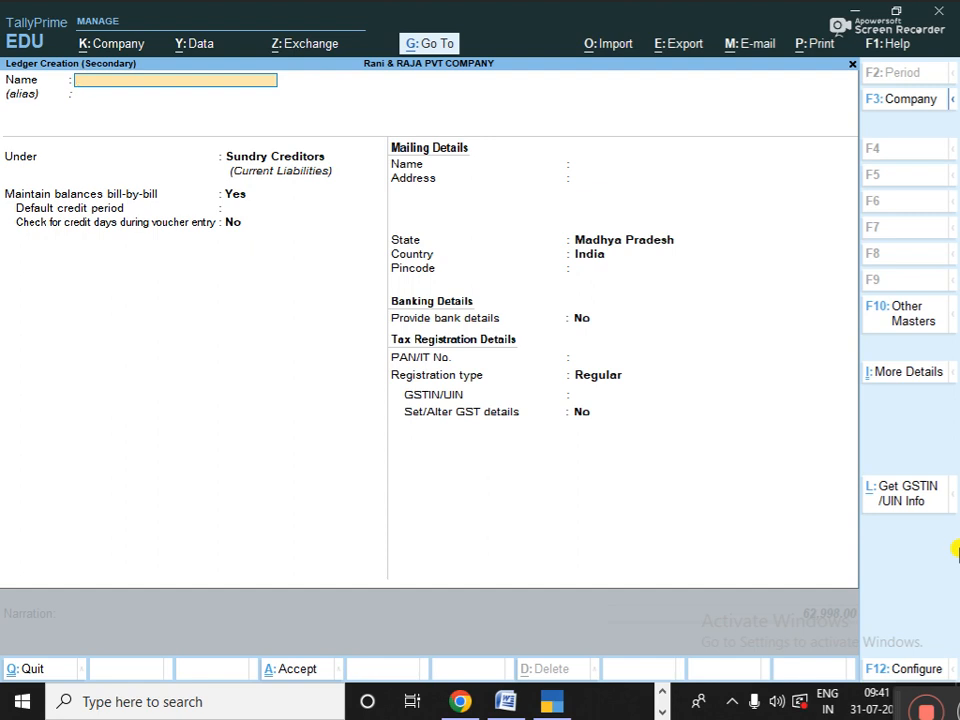
- Name the new ledger SGST under Duties & Taxes, with GST duty type and State Tax
text(SGST)
key(Return)
key(Return)
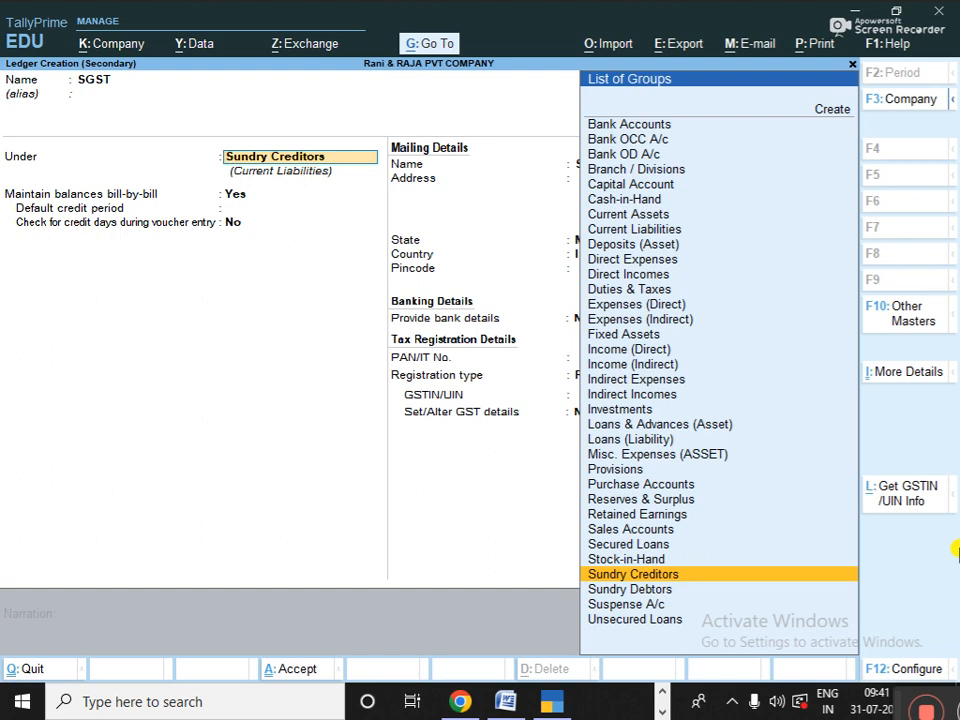
text(TA)
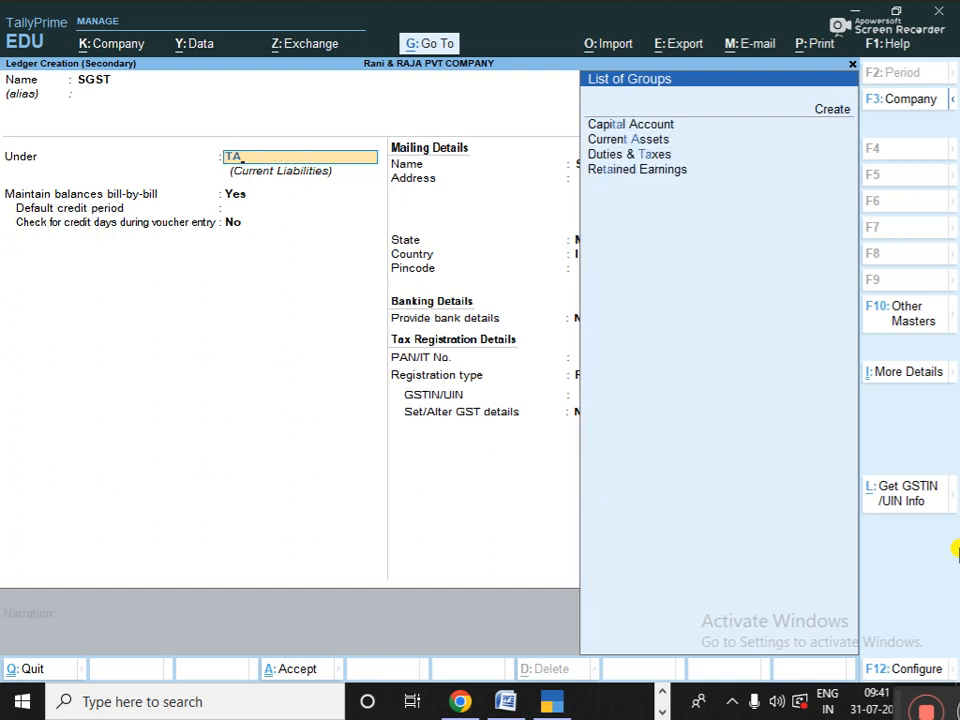
key(Down)
key(Down)
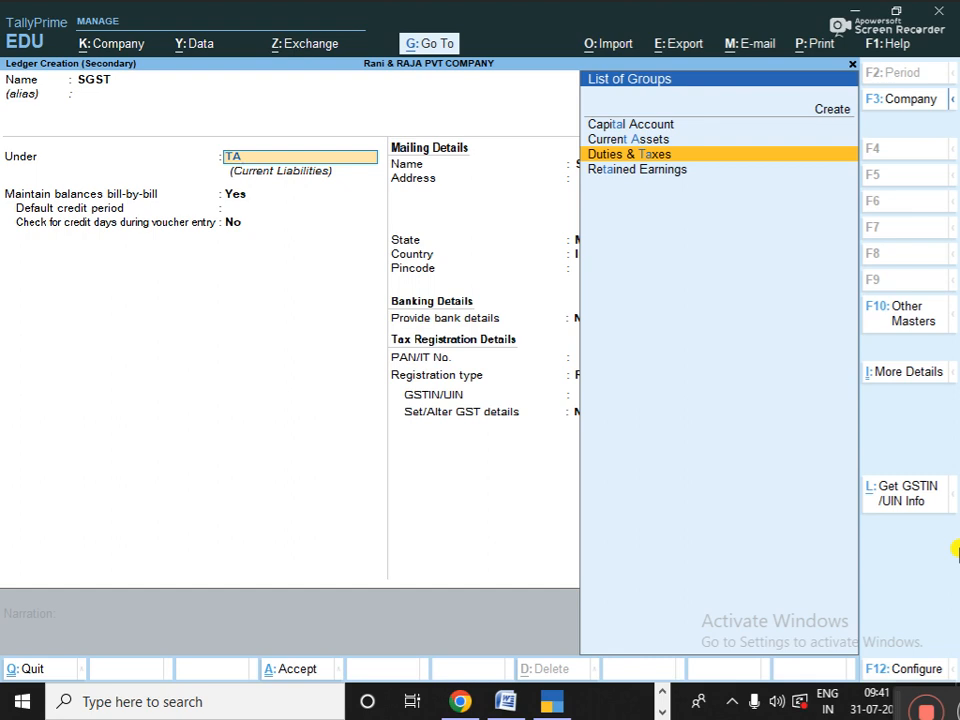
key(Return)
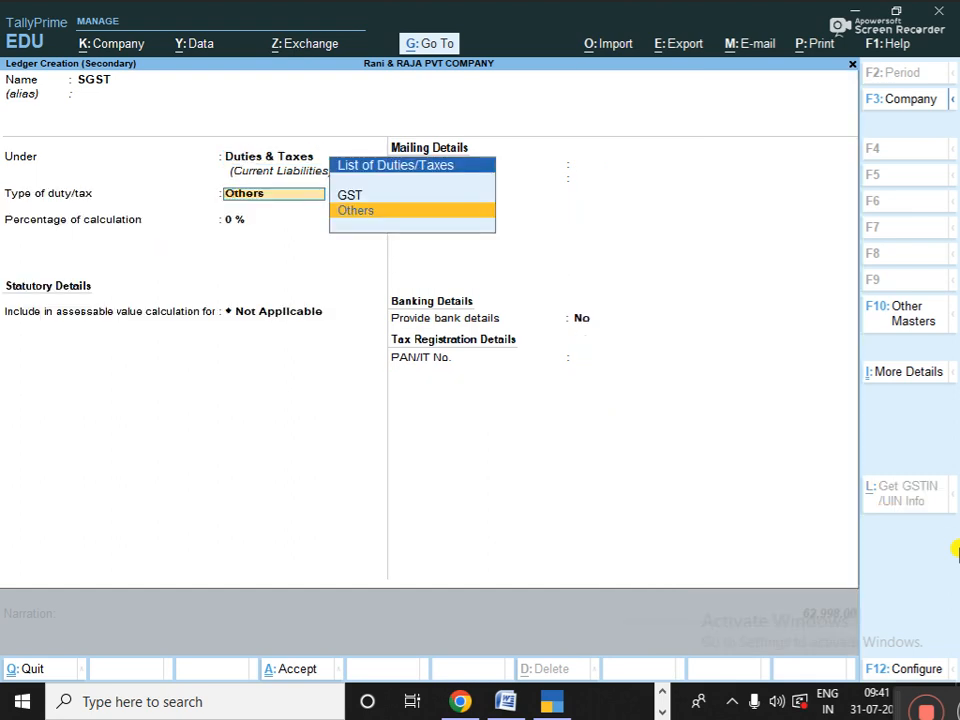
key(Up)
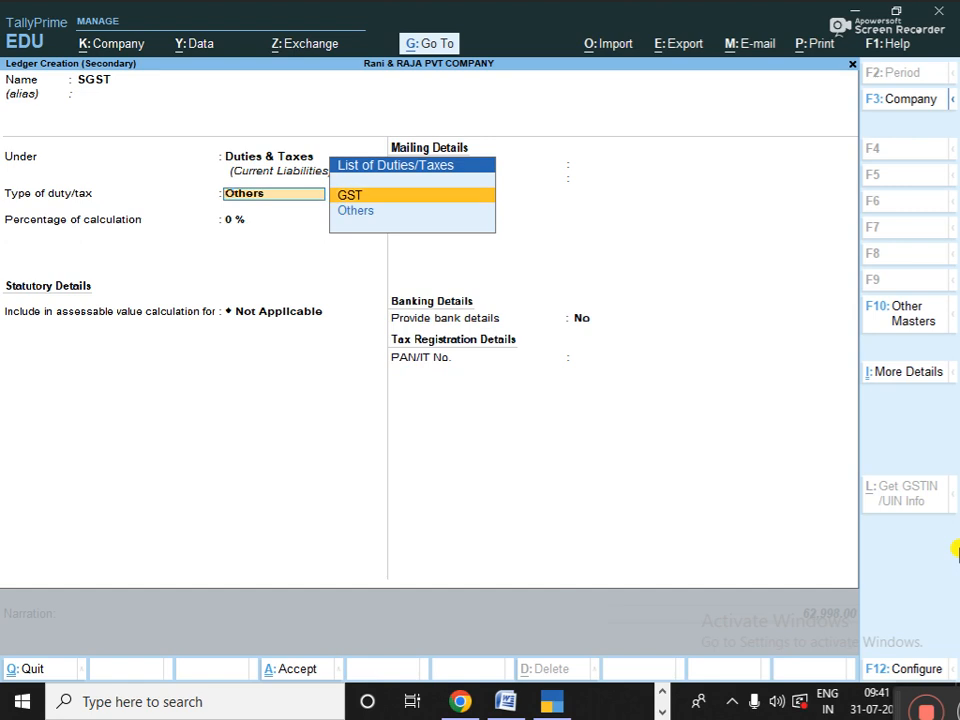
key(Return)
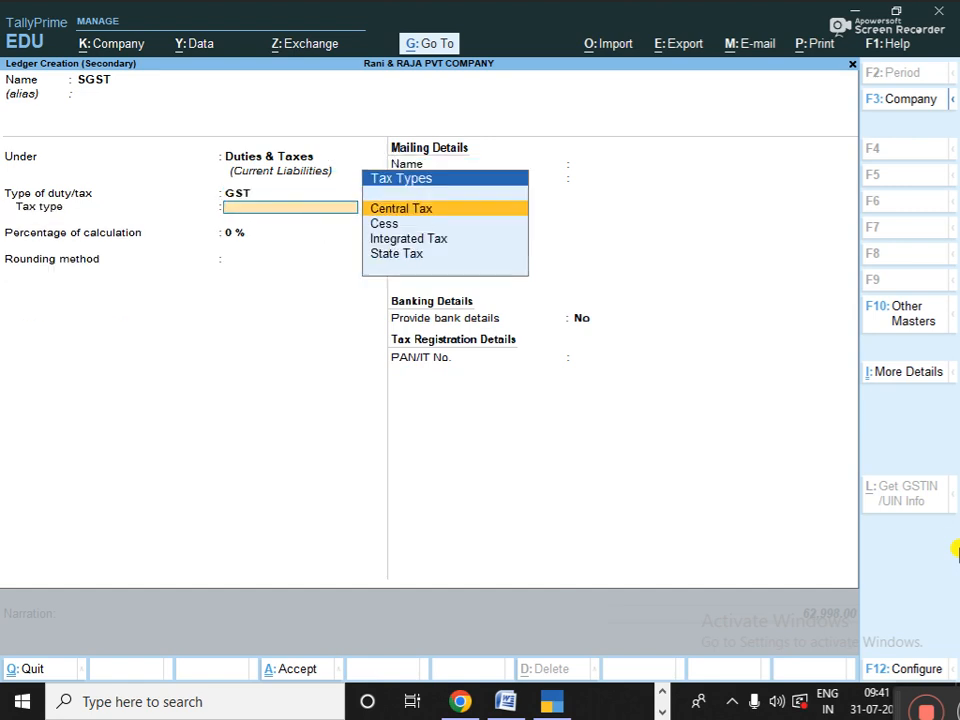
key(Down)
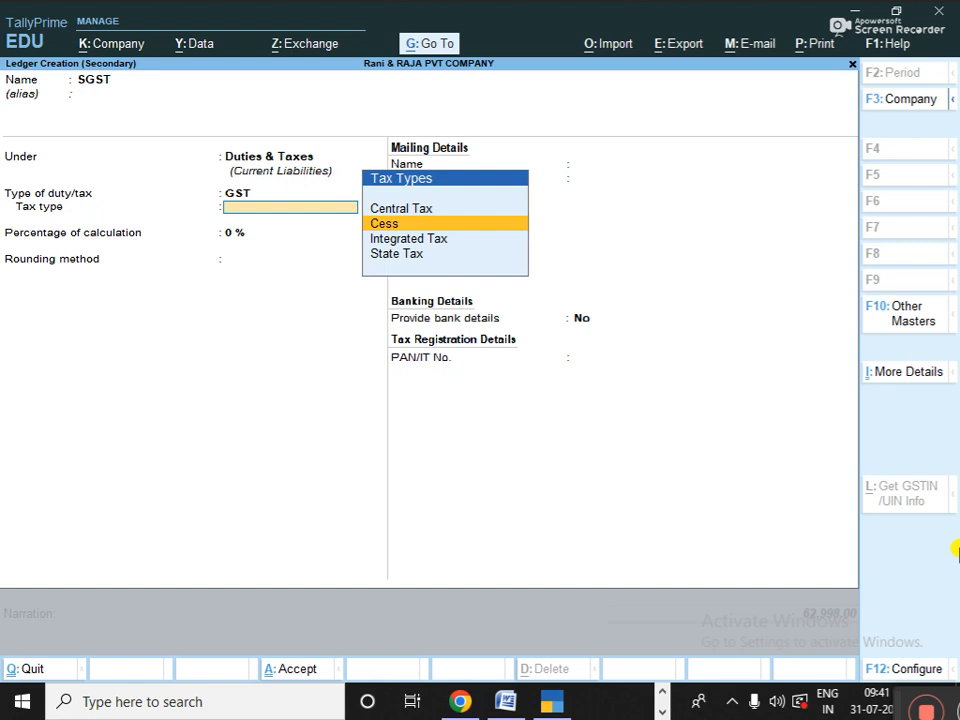
key(Down)
key(Down)
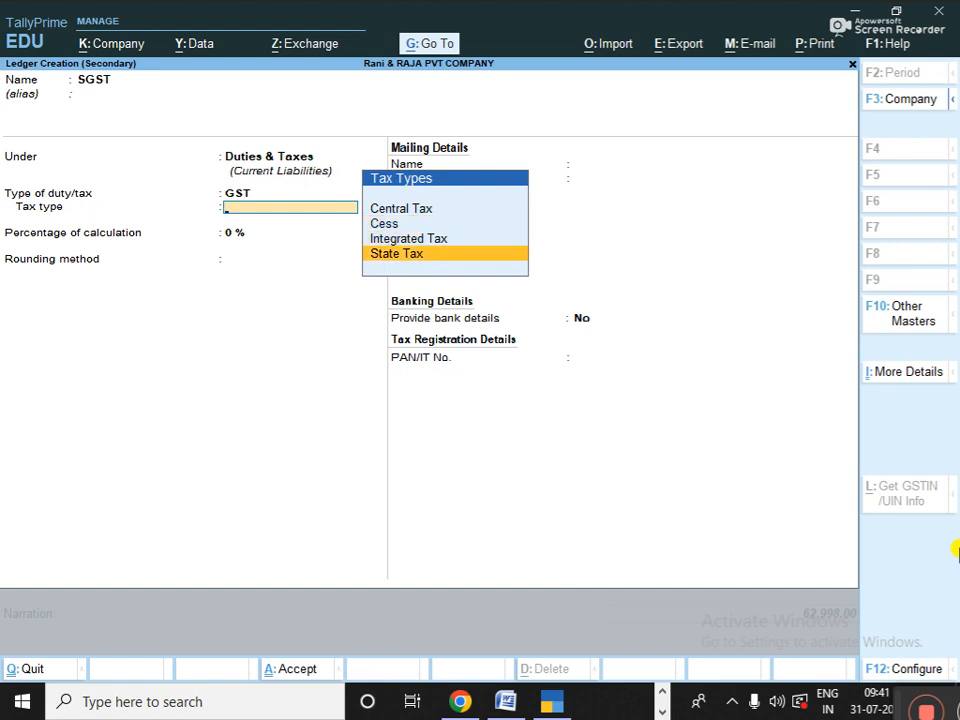
key(Return)
key(Return)
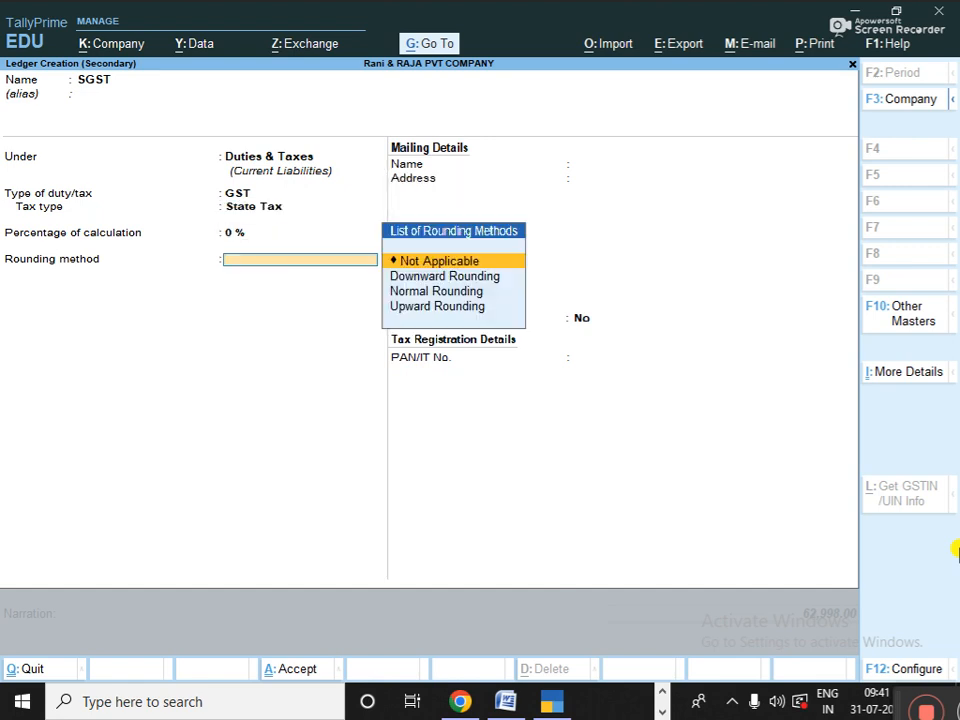
- Choose Normal Rounding with limit 1 and save SGST, adding a 4,620.00 line
key(Down)
key(Down)
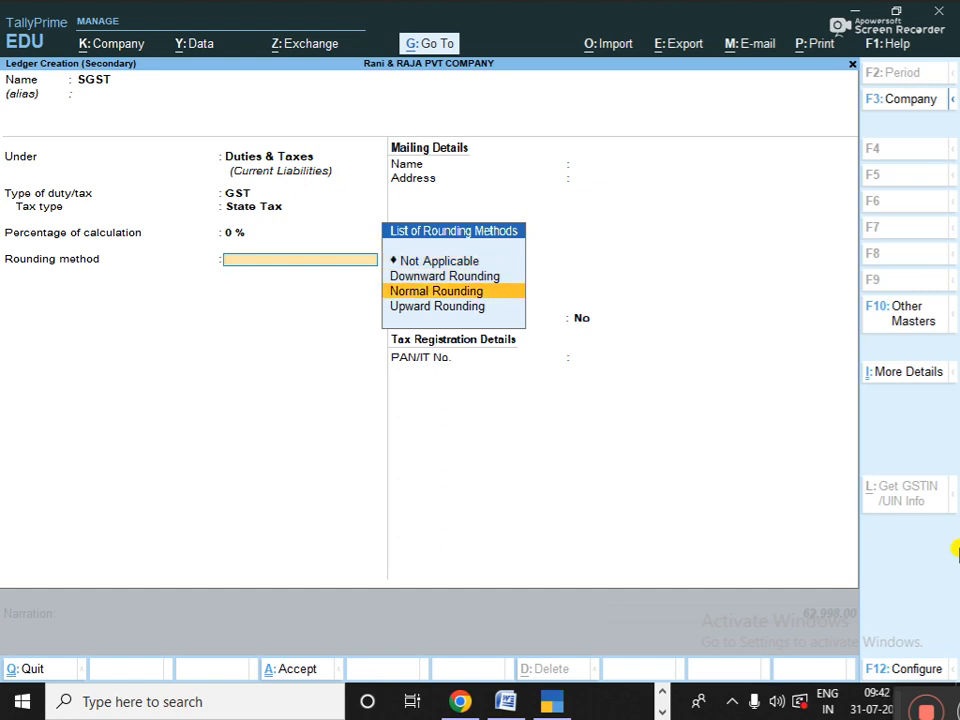
key(Up)
key(Down)
key(Up)
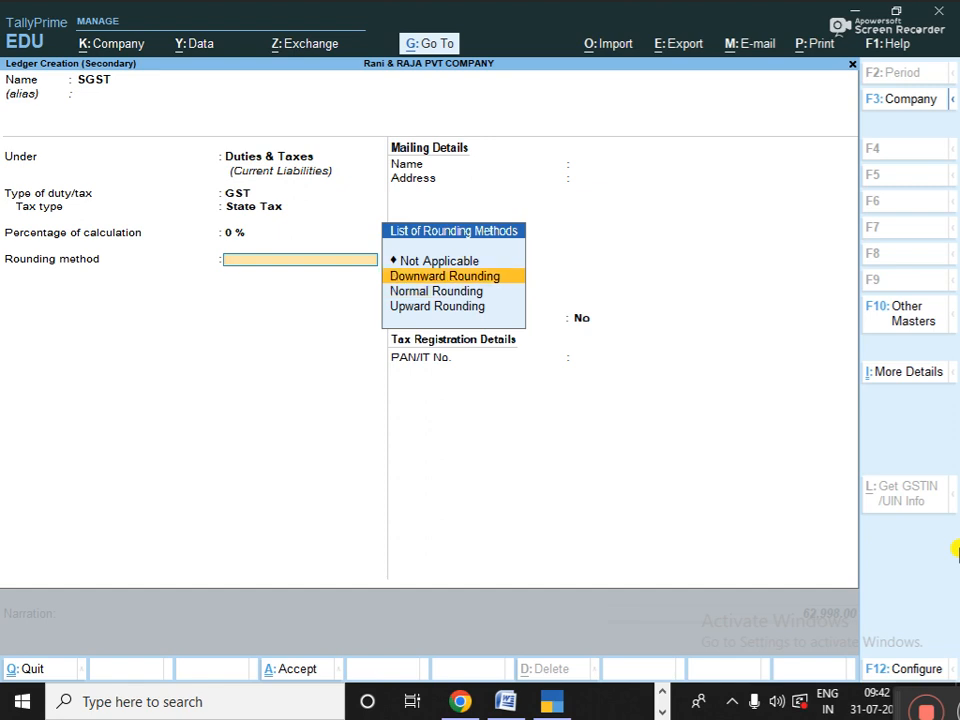
key(Down)
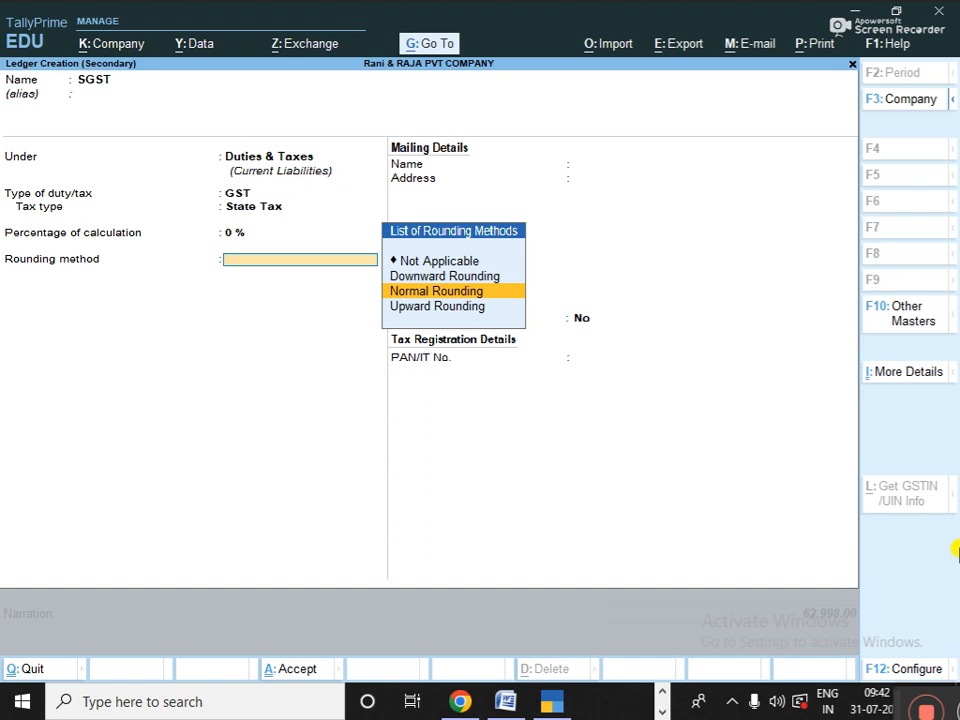
key(Up)
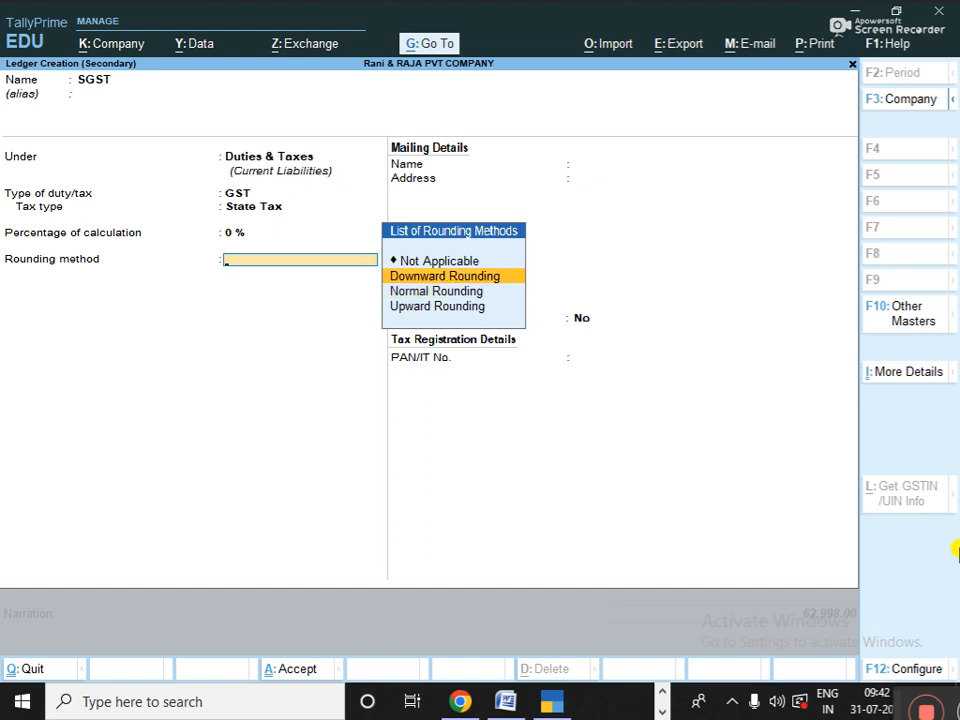
key(Down)
key(Down)
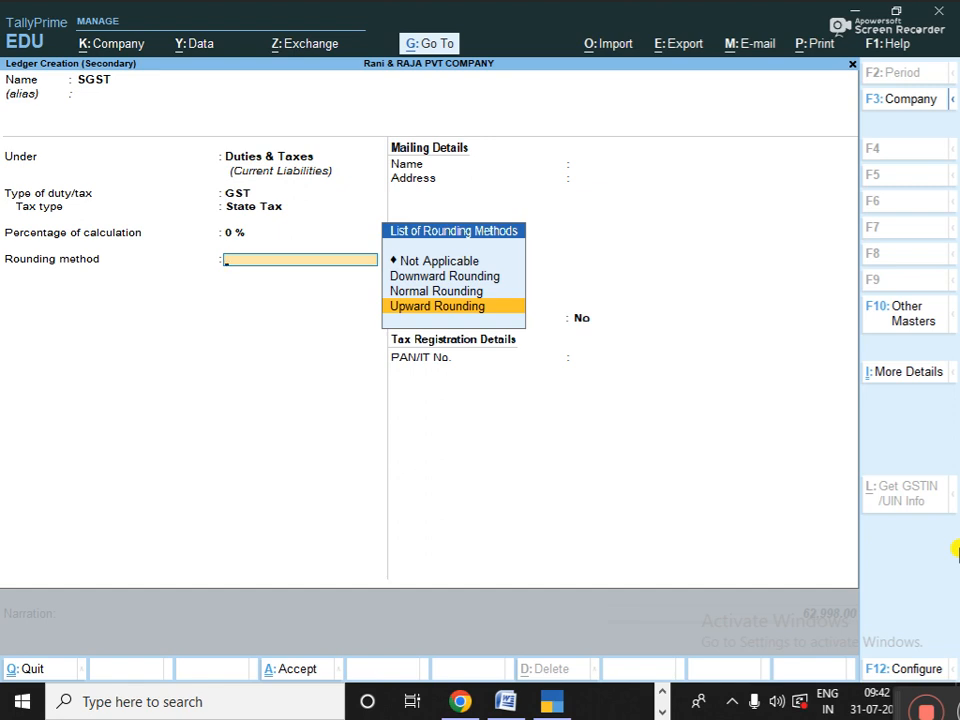
key(Up)
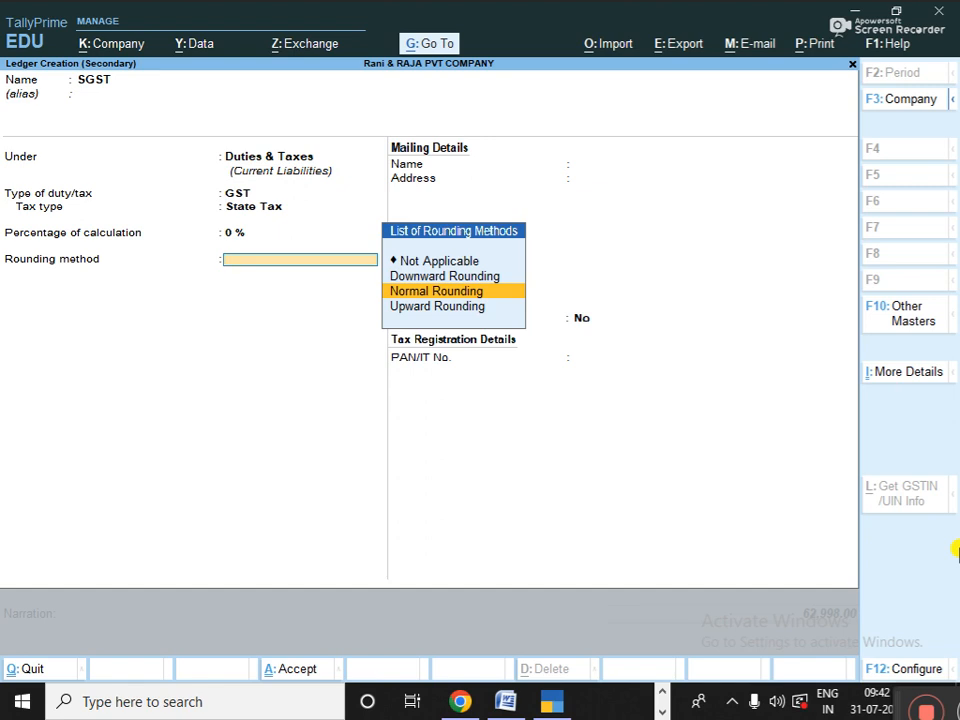
key(Return)
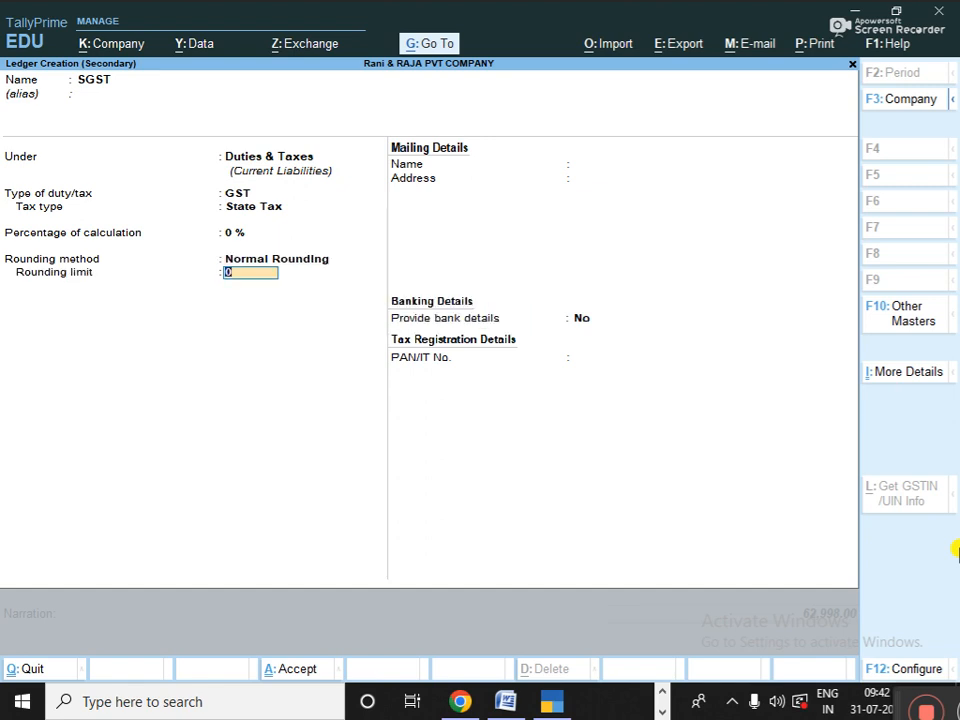
text(1)
key(Return)
key(Return)
key(Return)
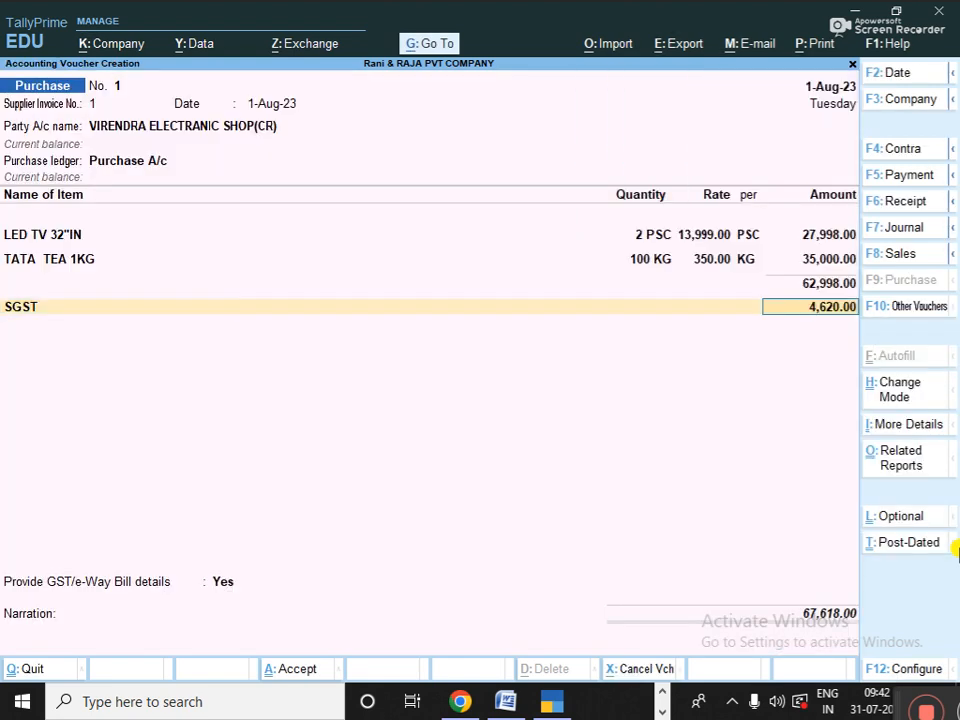
- Accept SGST at 4,620.00 and create a CGST ledger under Duties & Taxes with GST duty type
key(Return)
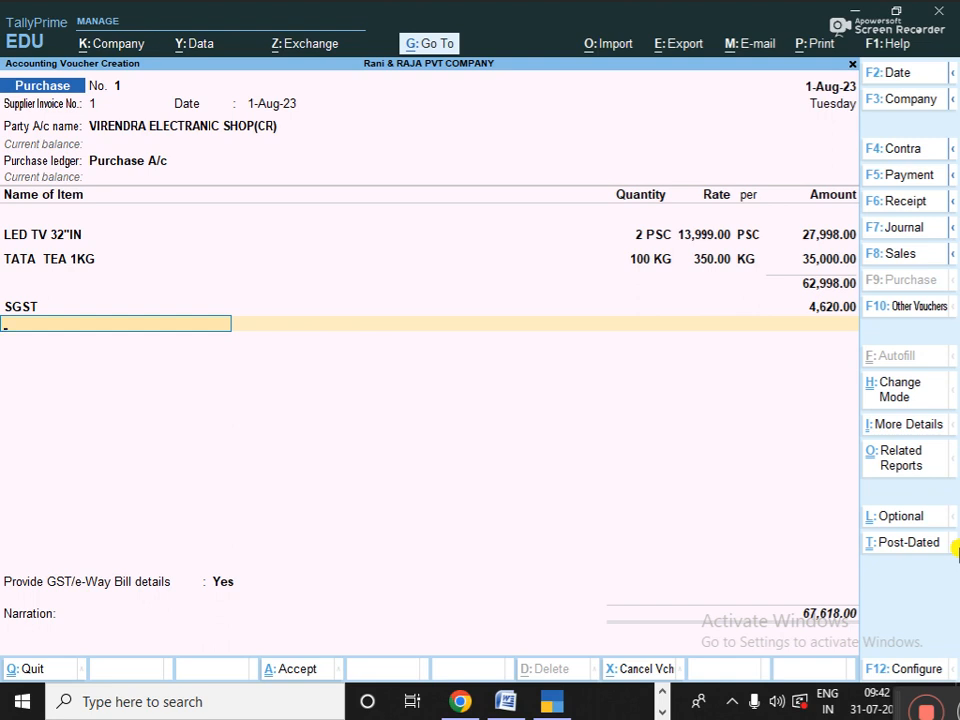
key(alt+c)
text(C)
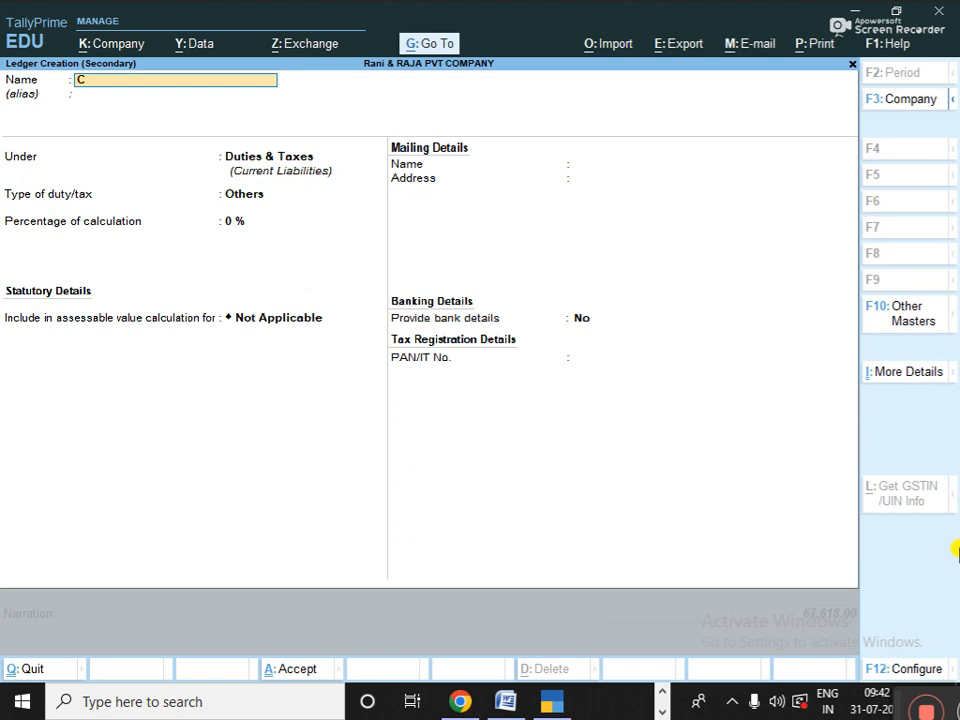
text(GST)
key(Return)
key(Return)
key(Return)
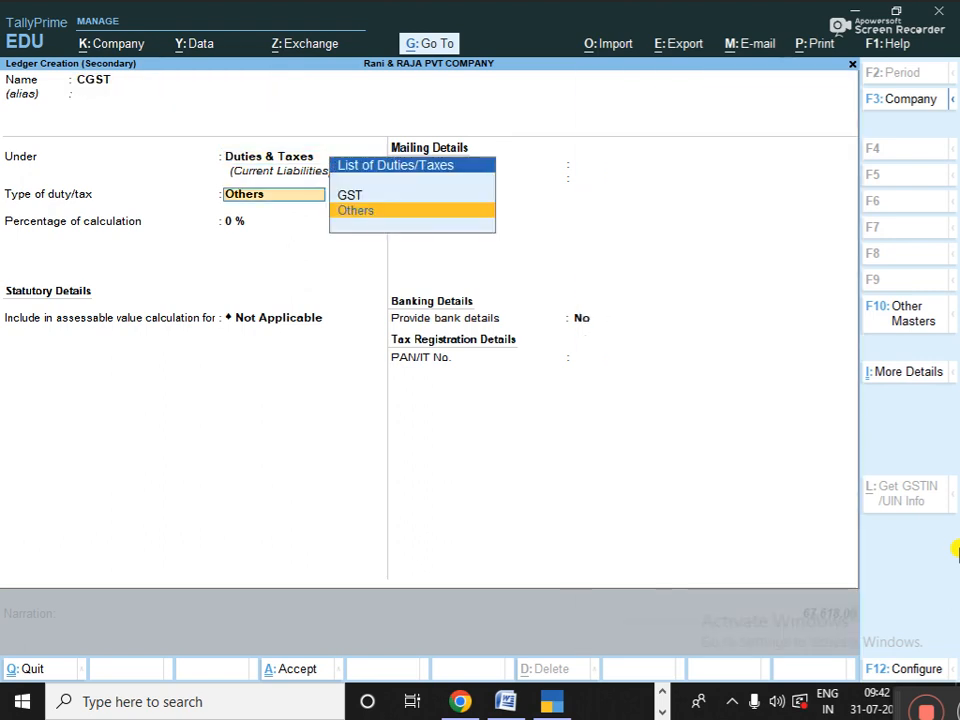
key(Up)
key(Return)
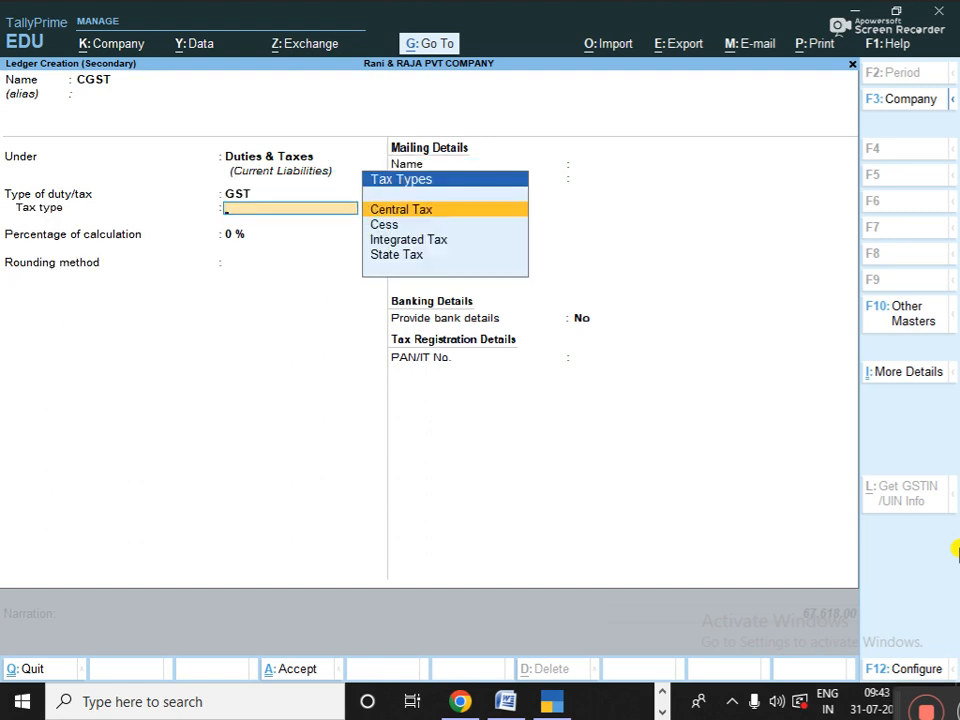
- Keep Central Tax, set Normal Rounding with limit 1, and save CGST at 4,620.00
key(Return)
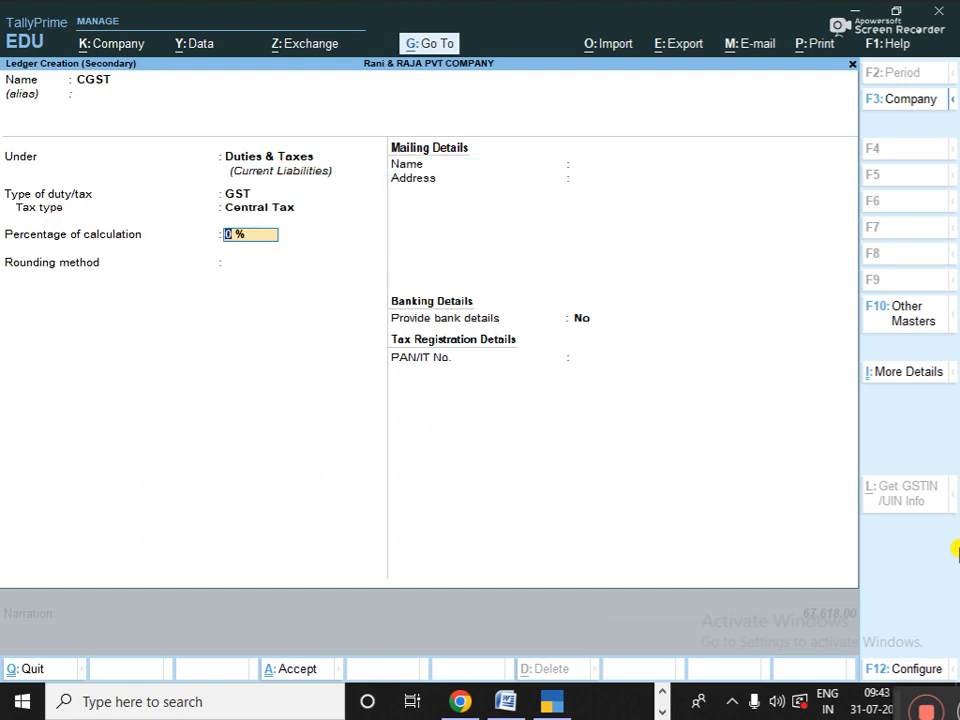
key(Return)
key(Down)
key(Down)
key(Return)
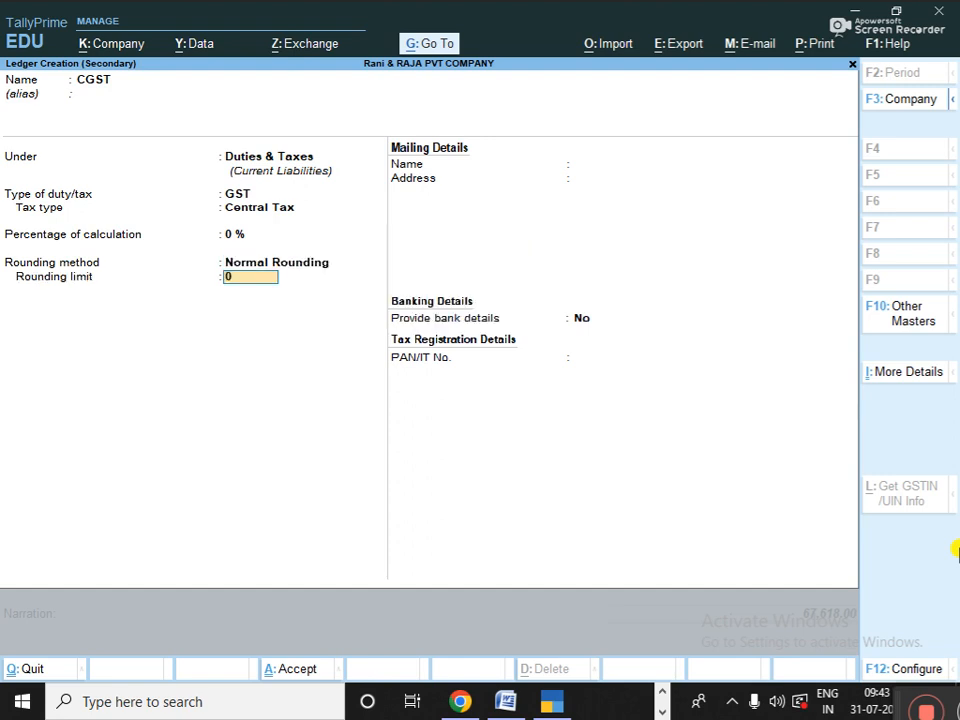
text(1)
key(Return)
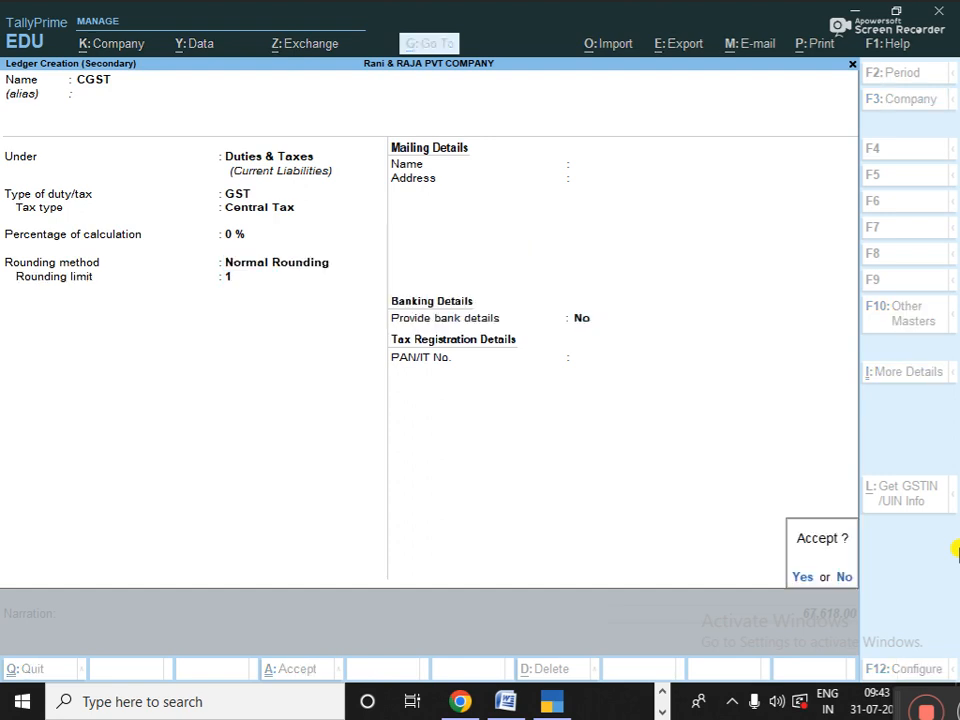
key(Return)
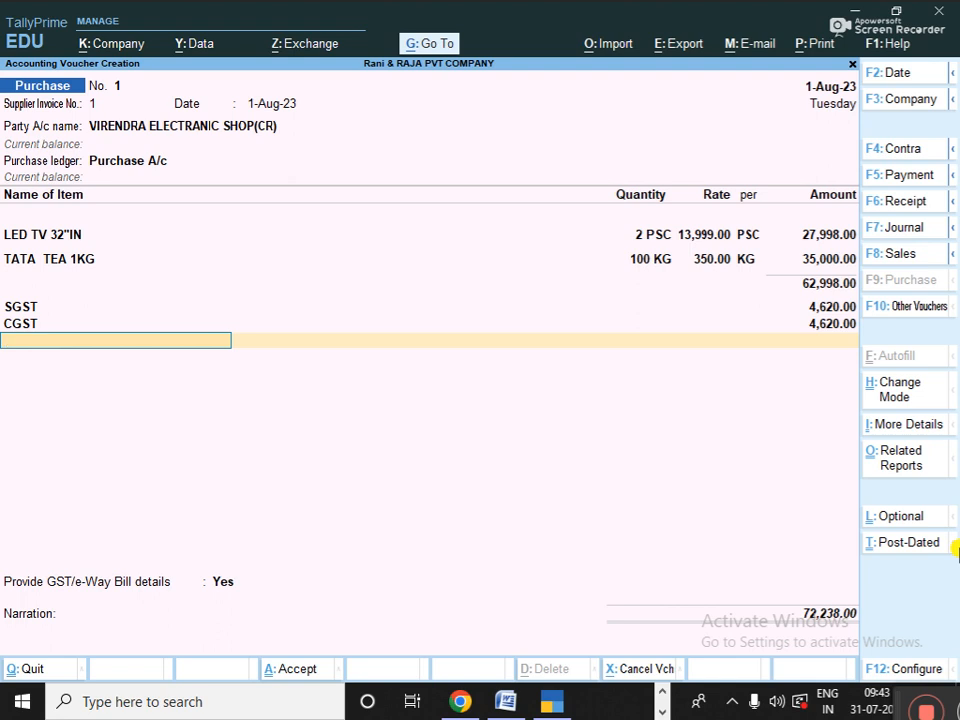
key(BackSpace)
key(BackSpace)
key(BackSpace)
key(BackSpace)
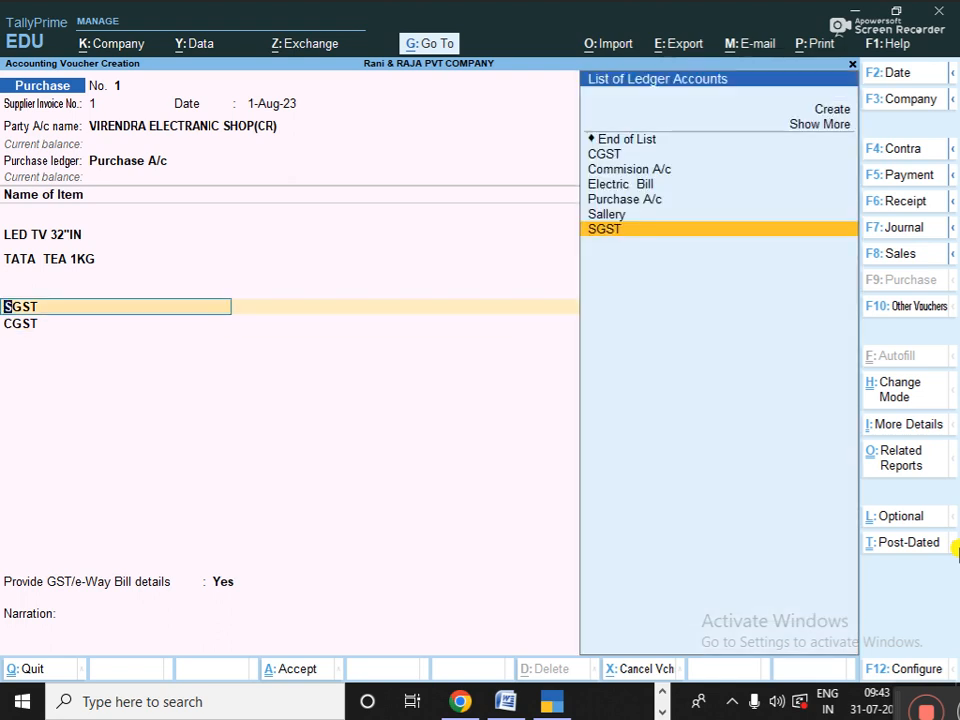
- Add an item line below TATA TEA and create stock item PEN in PSC units
key(Return)
key(BackSpace)
key(BackSpace)
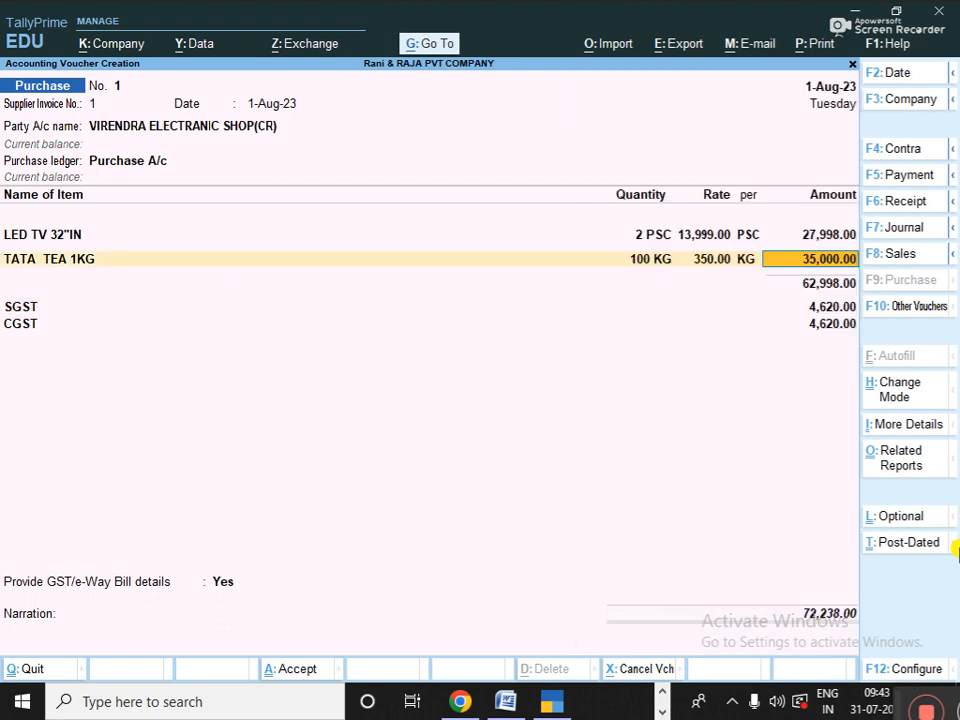
key(Return)
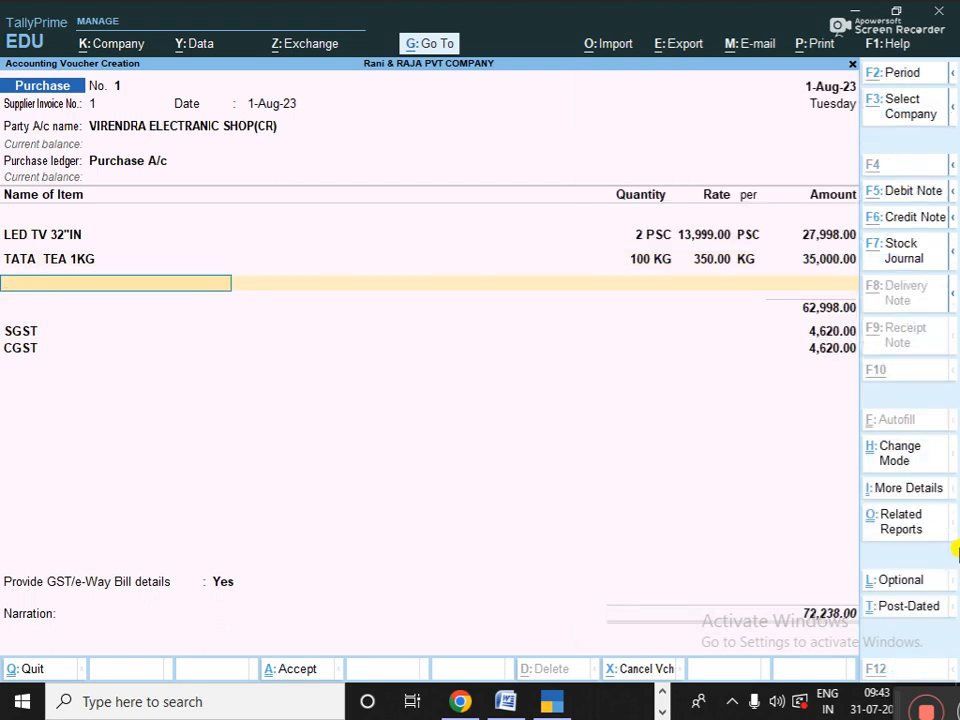
key(alt+c)
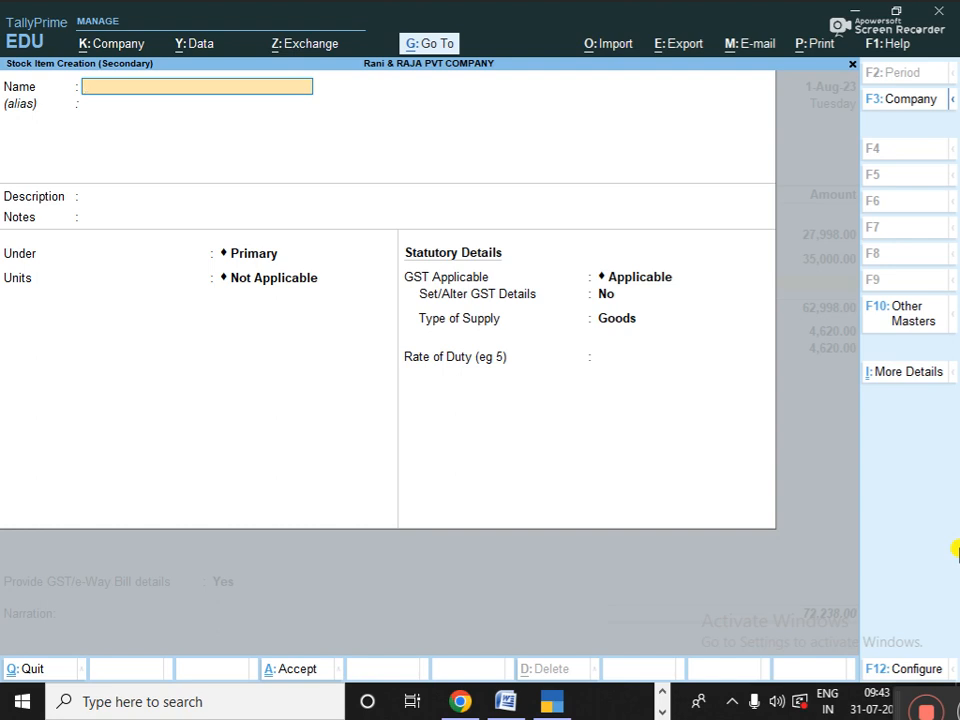
text(S)
key(BackSpace)
text(PEN)
key(Return)
key(Return)
key(Return)
key(Return)
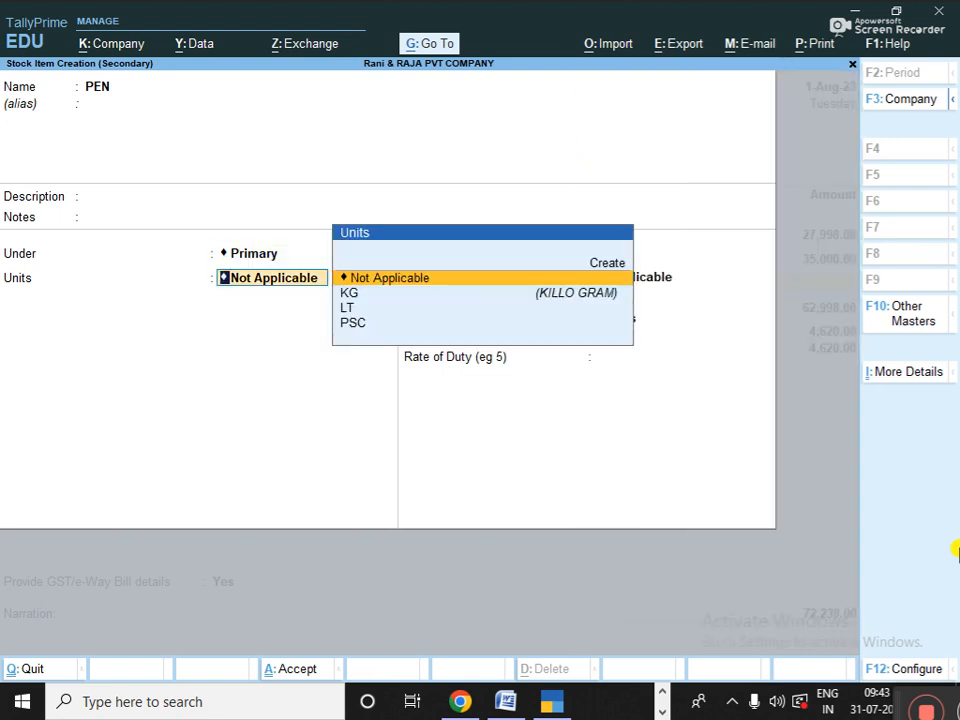
key(Down)
key(Down)
key(Down)
key(Return)
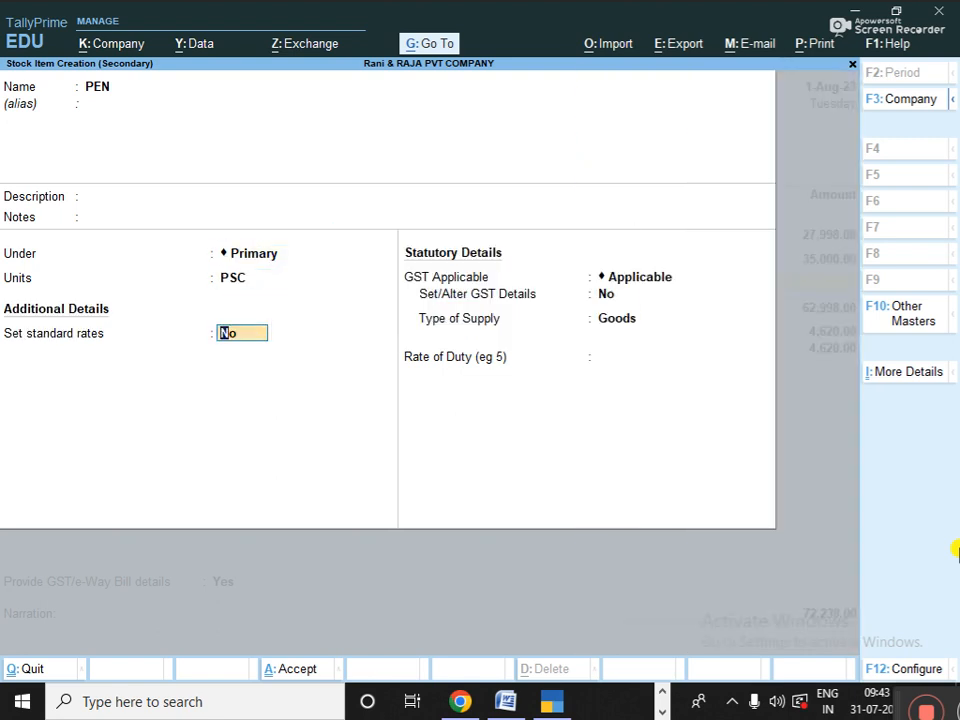
- Give PEN a standard cost of 1.75 and a selling price of 2.25
text(y)
key(Return)
key(Return)
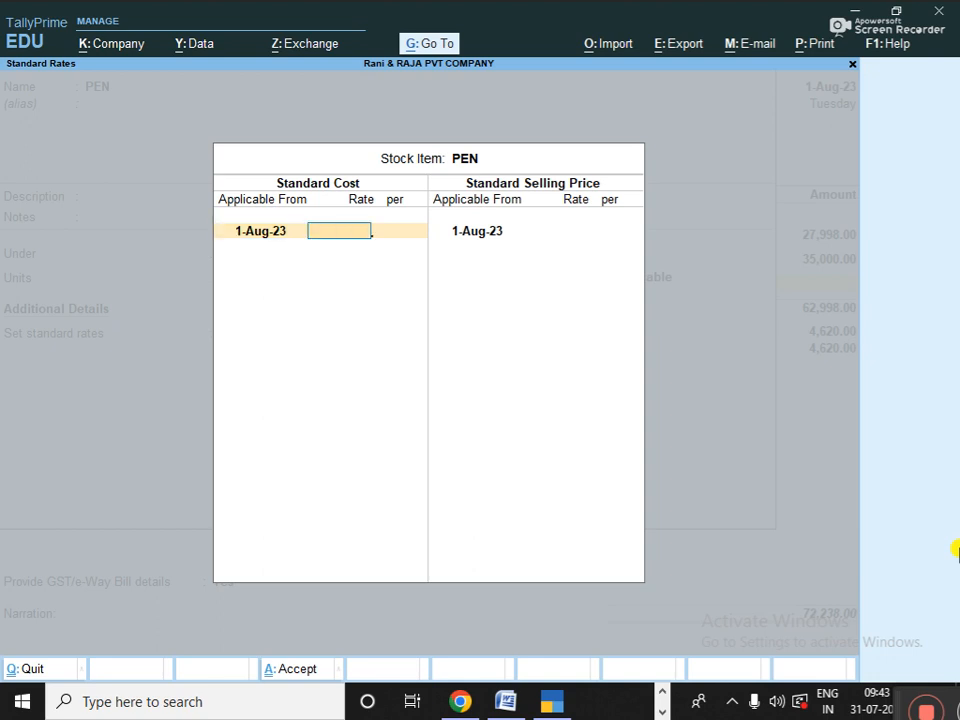
text(1)
text(7)
key(BackSpace)
text(.75)
key(Return)
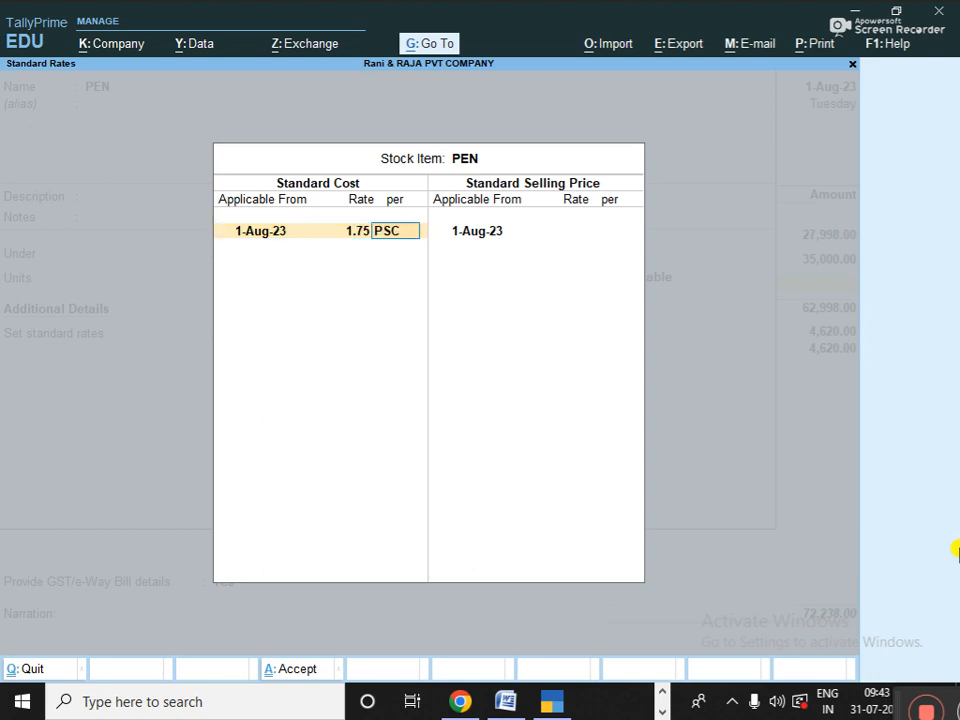
key(Return)
key(Return)
text(2.25)
key(Return)
key(Return)
key(Return)
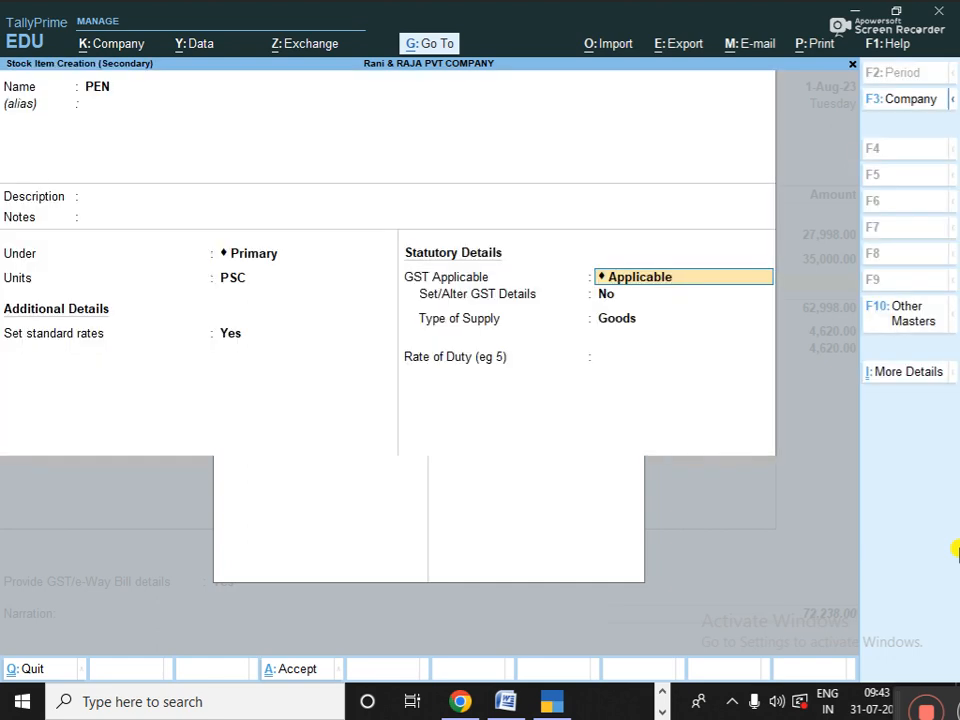
key(Return)
- Mark PEN as GST Taxable at 12% and save the stock item
key(y)
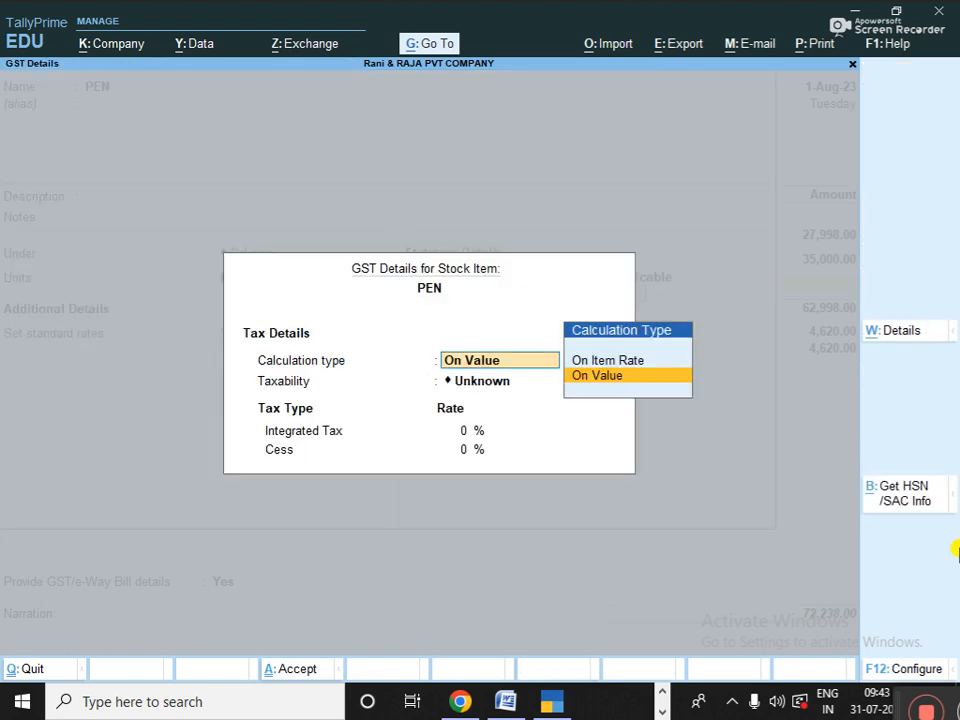
key(Return)
key(Down)
key(Down)
key(Down)
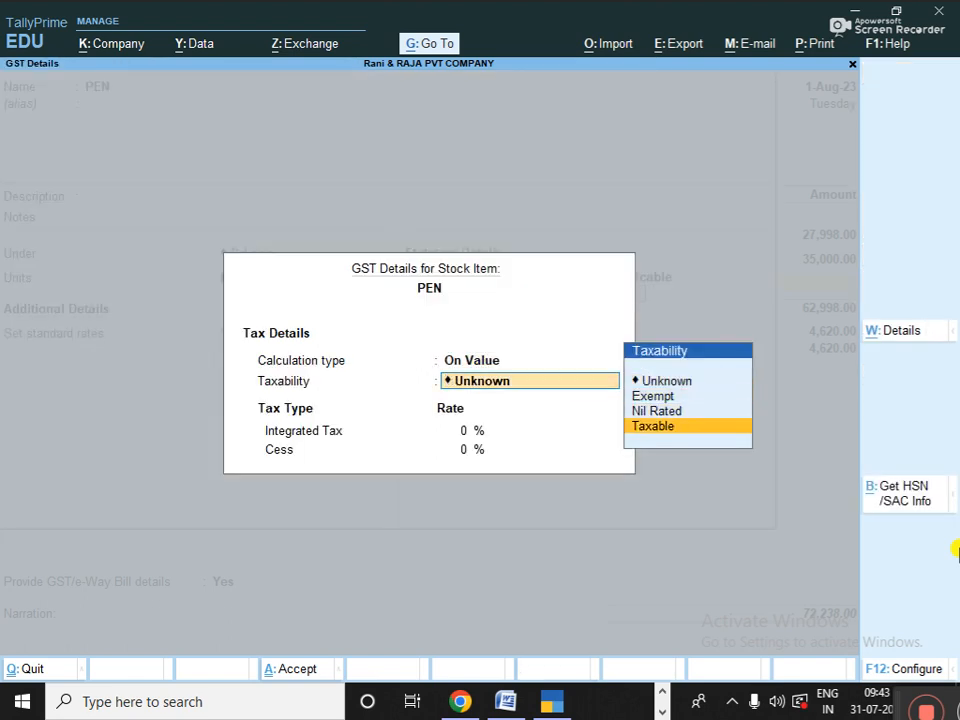
key(Return)
text(12)
key(Return)
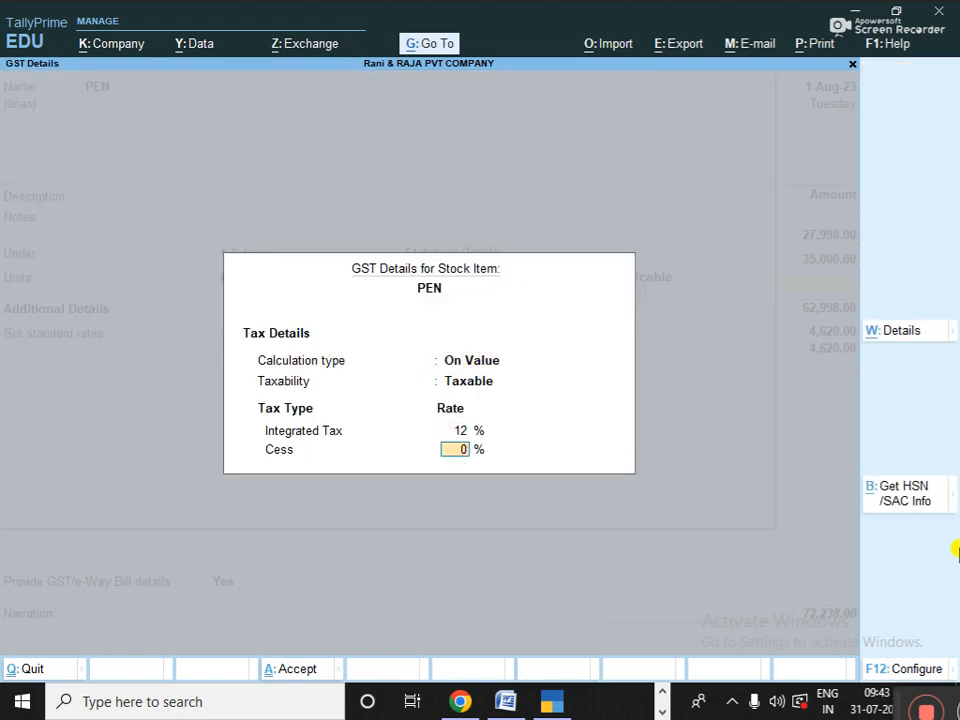
key(Return)
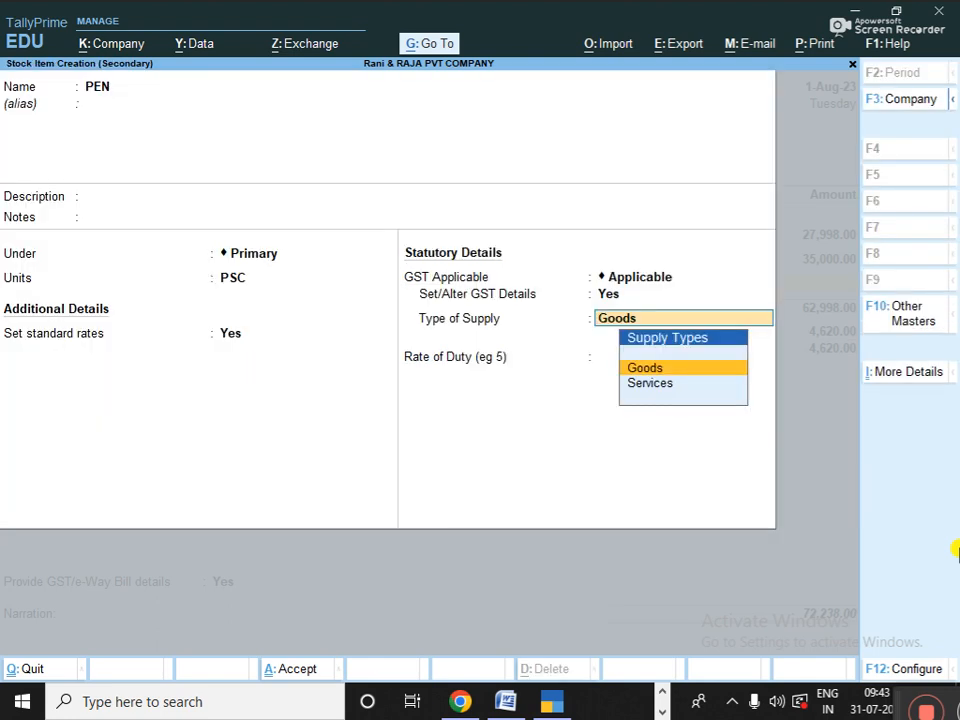
key(Return)
key(Return)
key(Return)
key(Return)
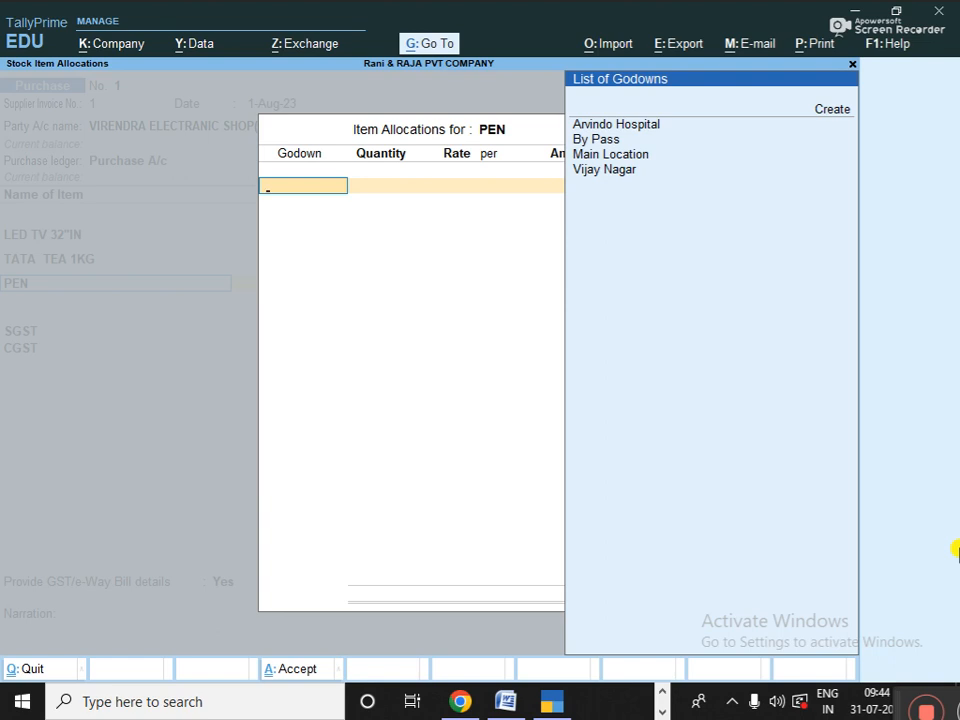
- Put 3 PSC of PEN in the By Pass godown at rate 1.75, amount 5.25
key(Down)
key(Down)
key(Return)
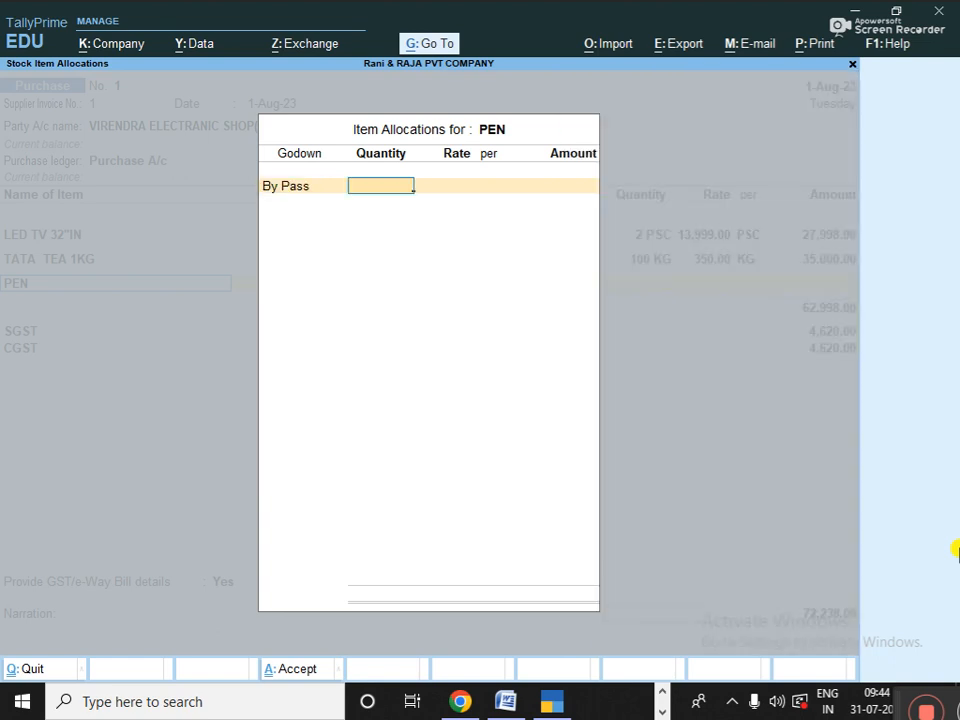
text(3)
key(Return)
key(Return)
key(Return)
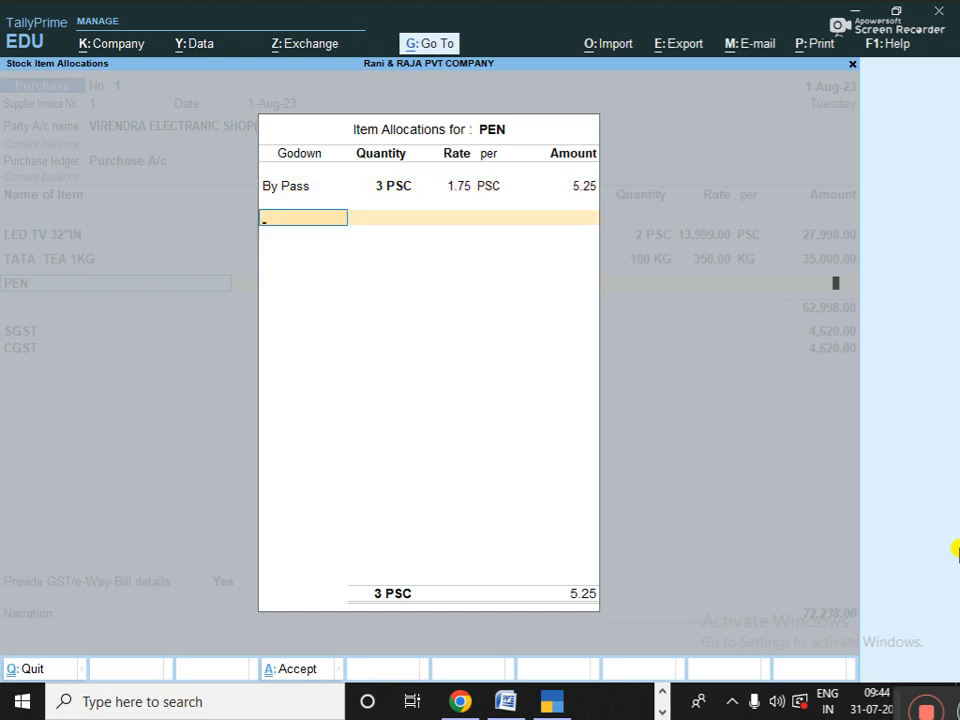
key(Return)
key(Return)
- Keep SGST and CGST at 4,620.00 each and GST/e-Way Bill details at Yes
key(Return)
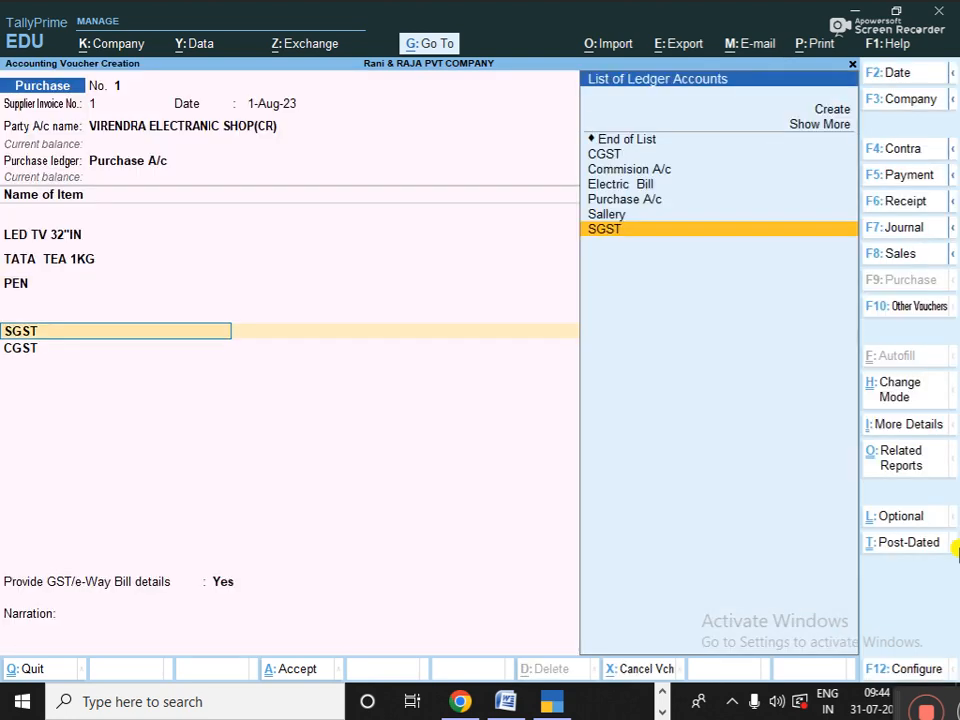
key(Return)
key(Return)
key(Return)
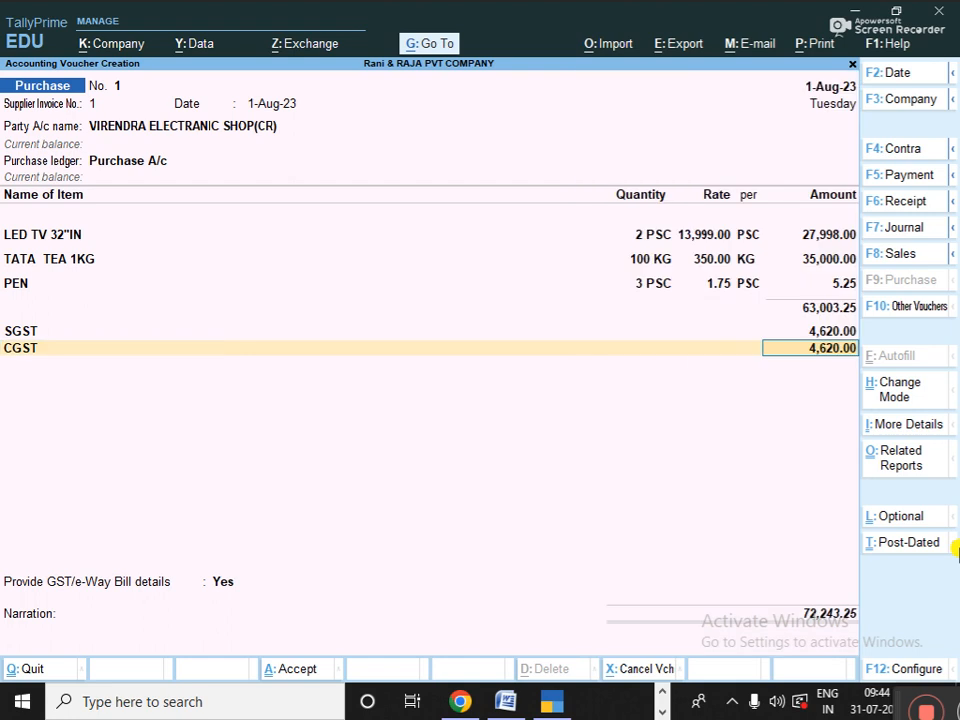
key(Return)
key(Return)
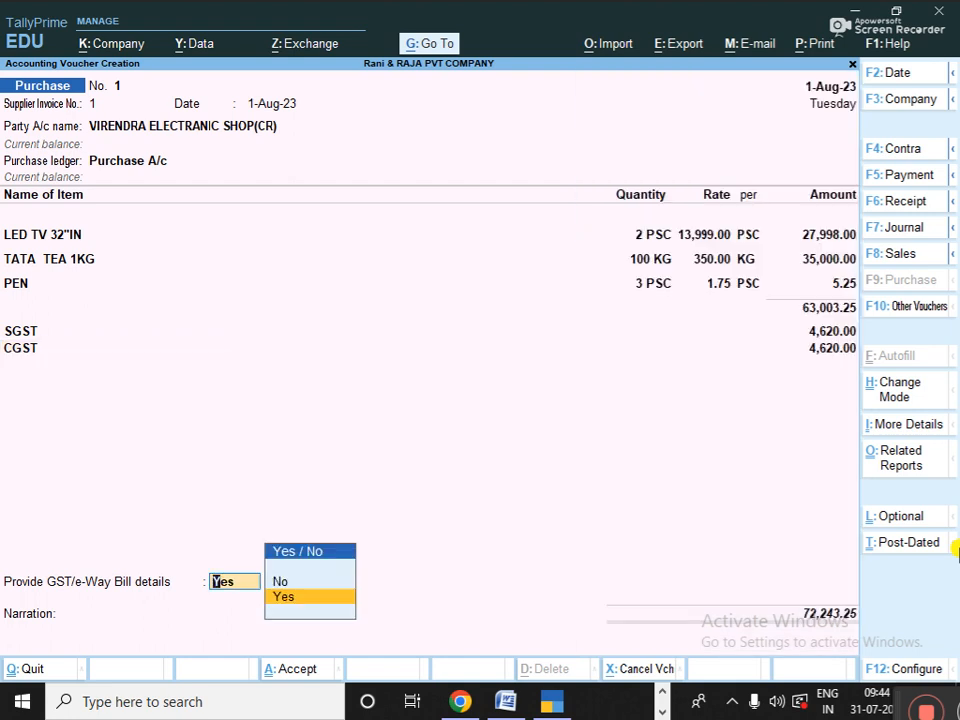
key(BackSpace)
key(Return)
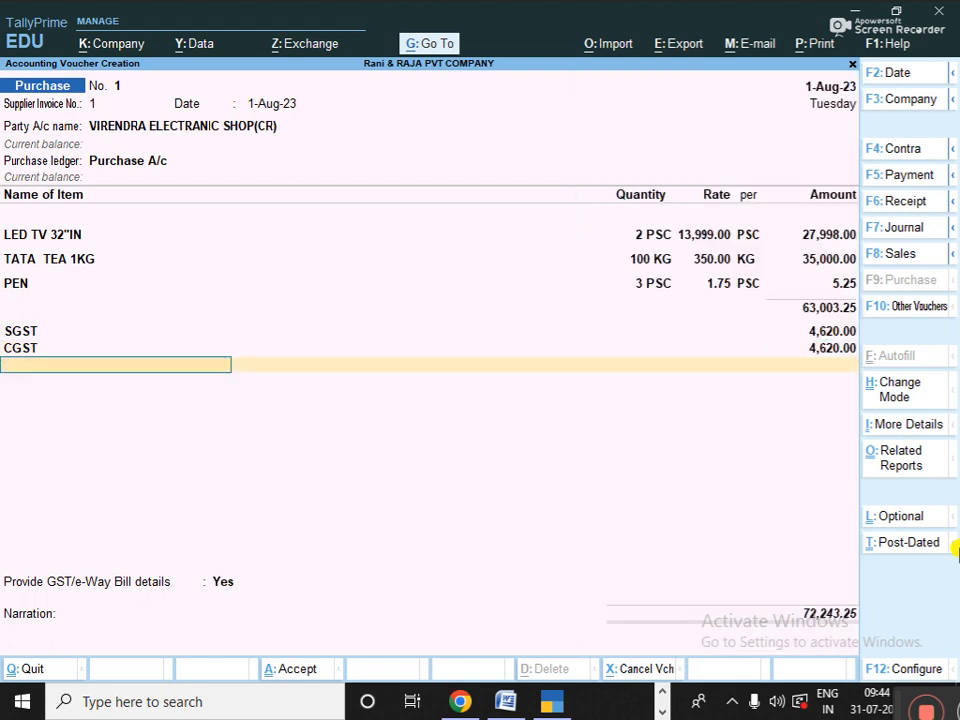
key(alt+c)
- Name the new ledger ROUND OFF and place it under Indirect Expenses
text(ROUN)
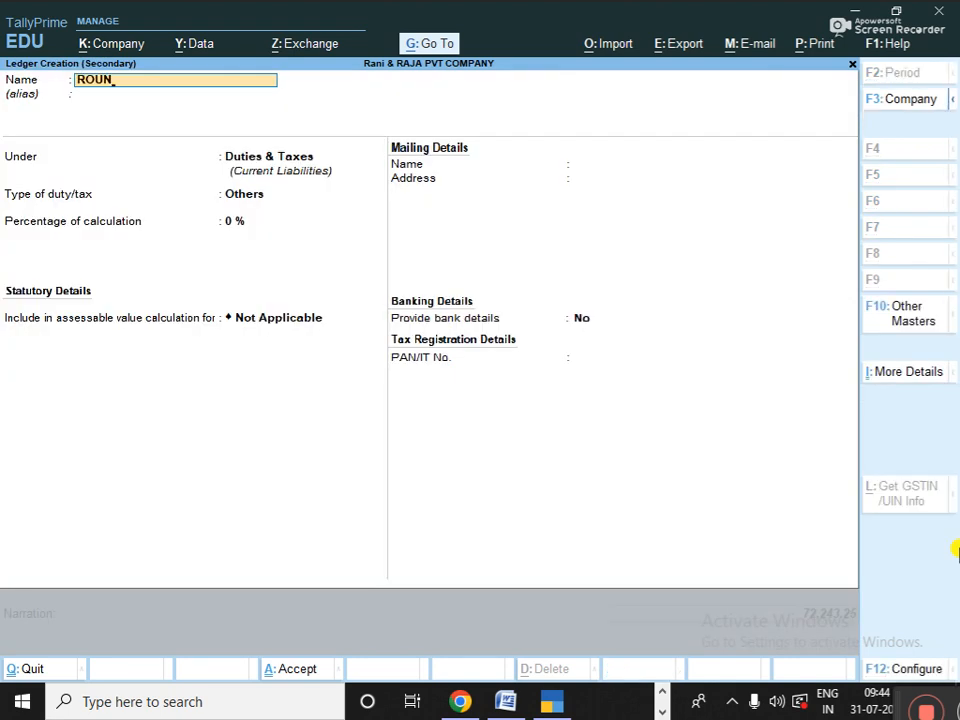
text(D OFF)
key(Return)
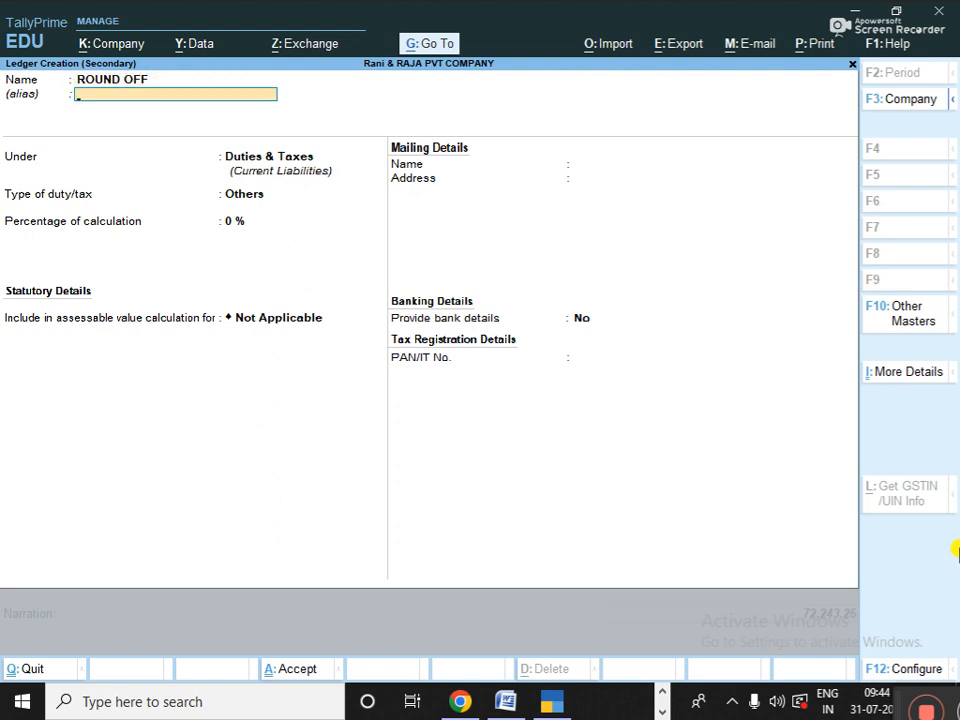
key(Return)
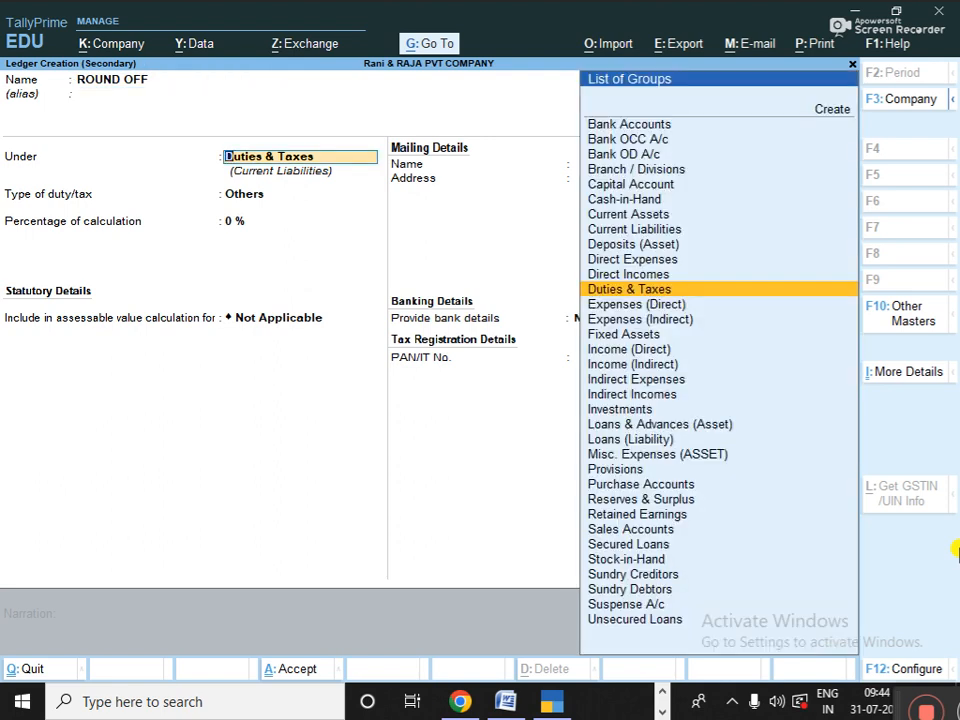
text(i)
key(Down)
key(Down)
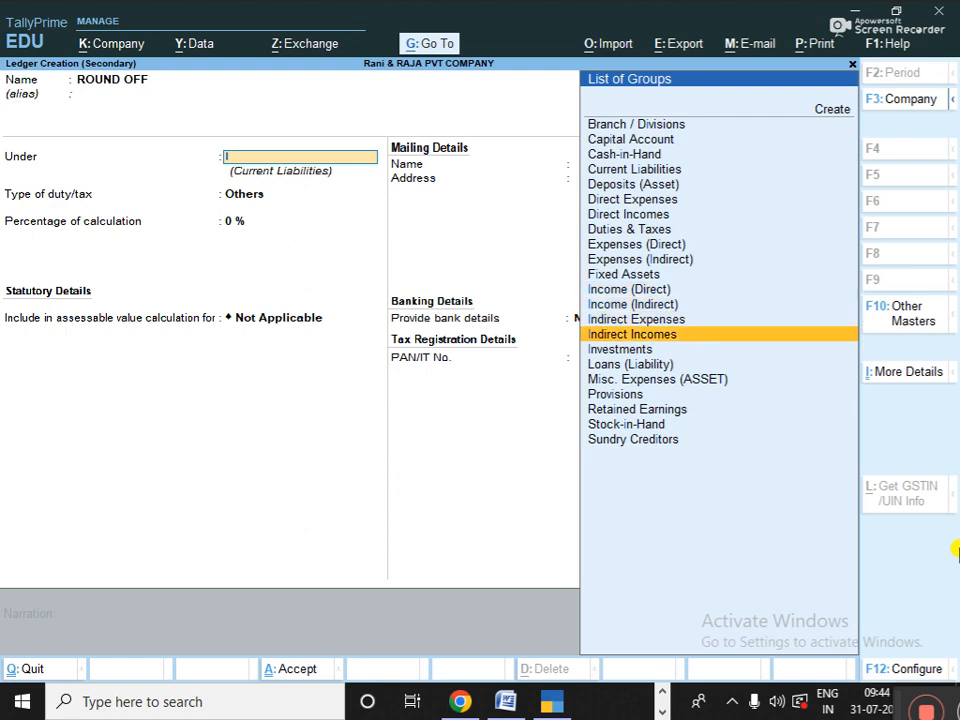
key(Up)
key(Return)
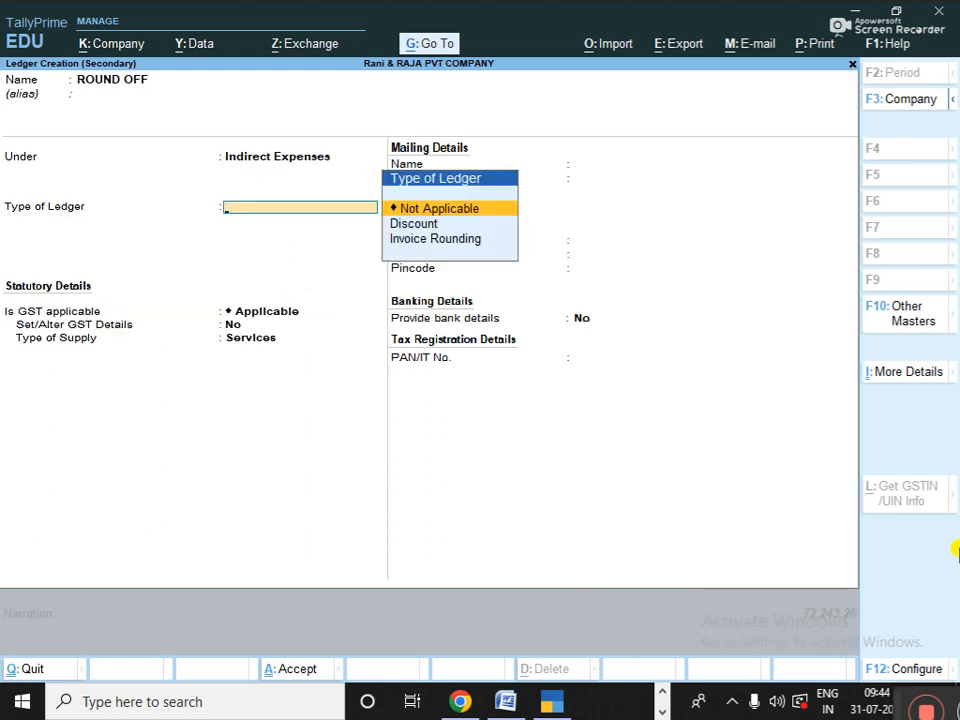
- Make ROUND OFF an Invoice Rounding ledger with Normal Rounding, limit 1, and save it
key(Down)
key(Down)
key(Return)
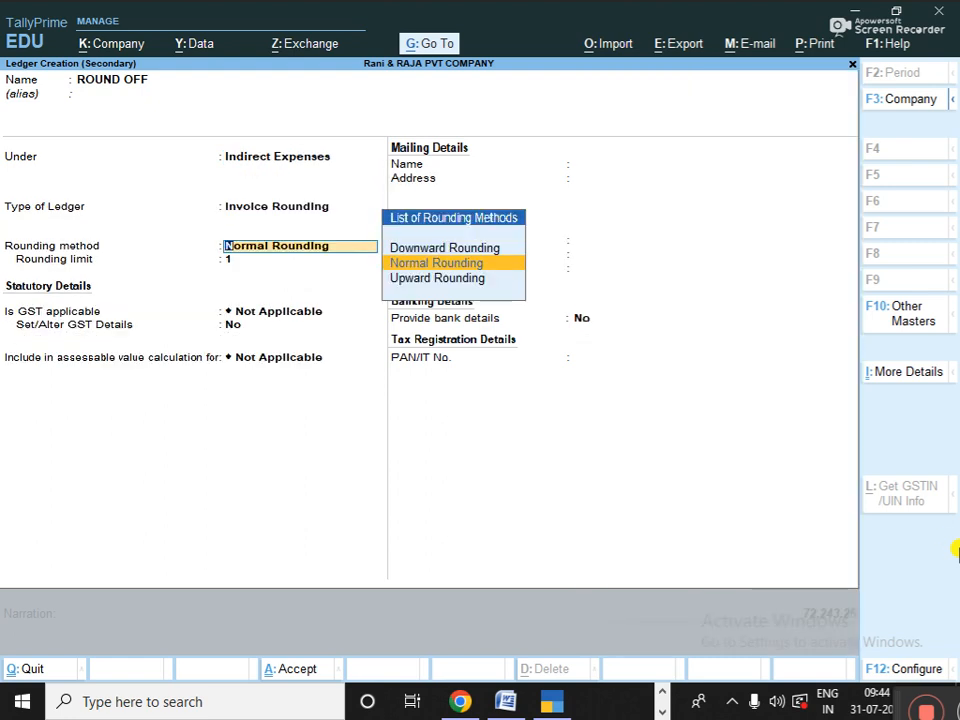
key(Return)
key(Return)
key(Return)
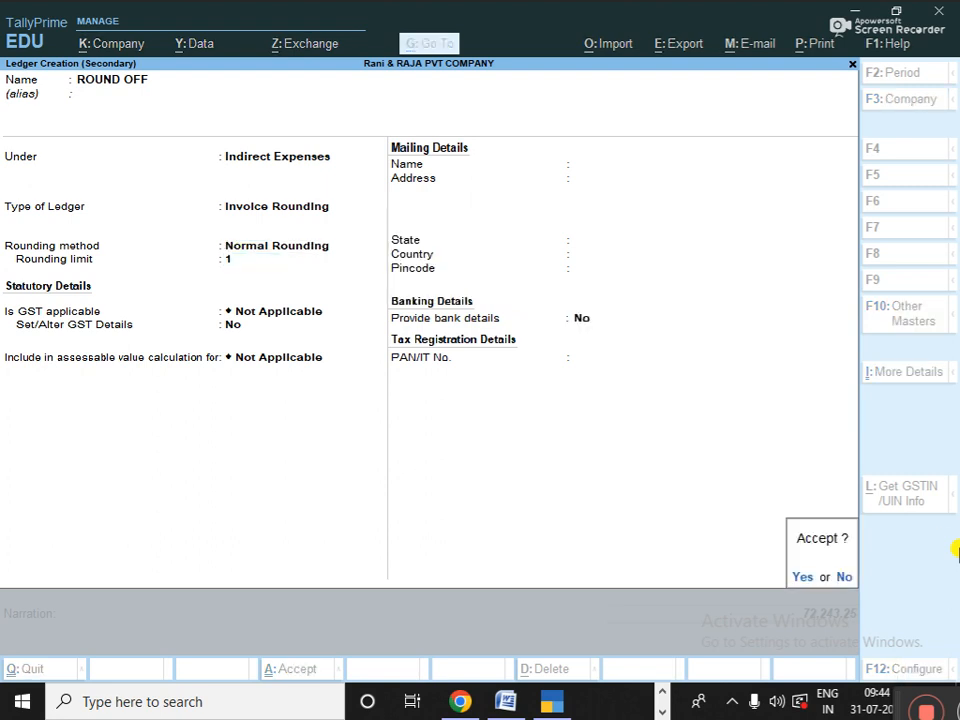
key(Return)
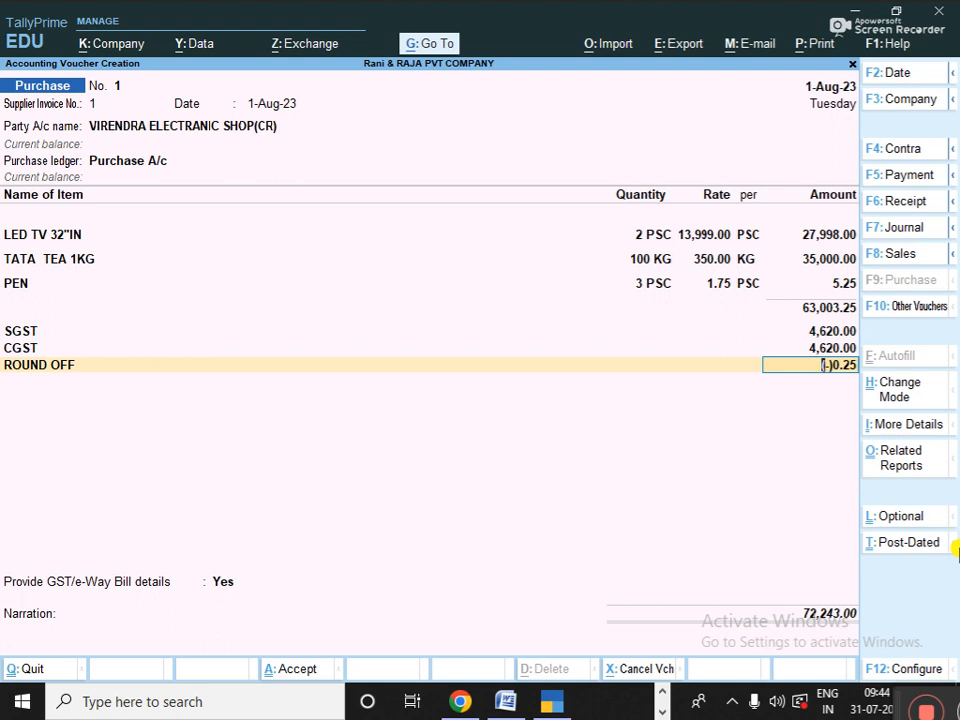
- Accept the (-)0.25 round-off, set GST/e-Way Bill details to No, and open bill-wise details
key(Return)
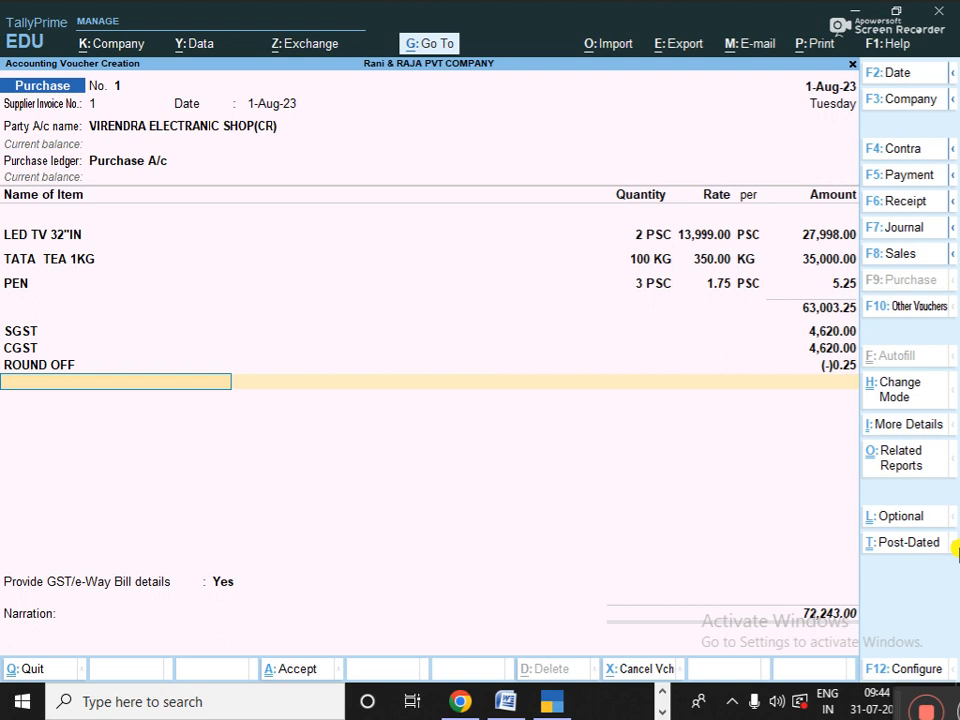
key(Return)
key(Up)
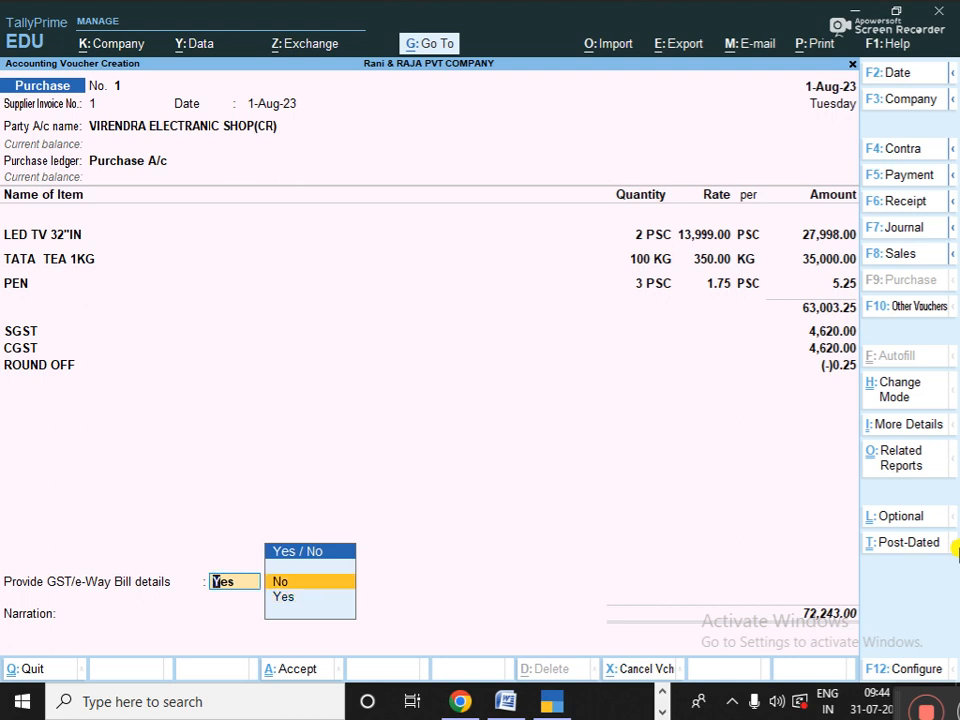
key(Return)
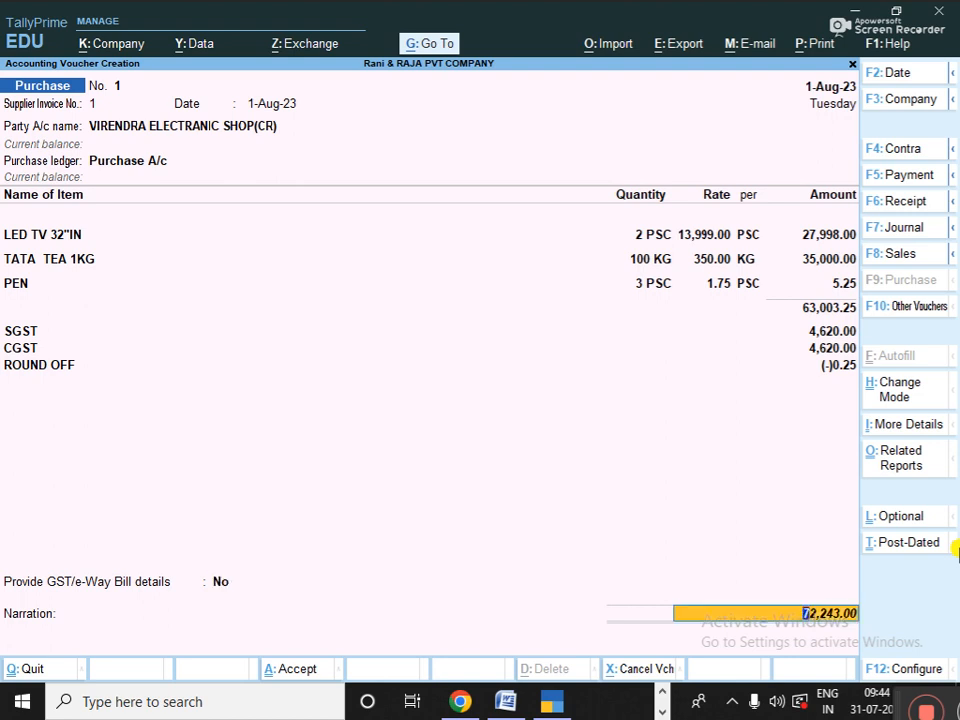
key(Return)
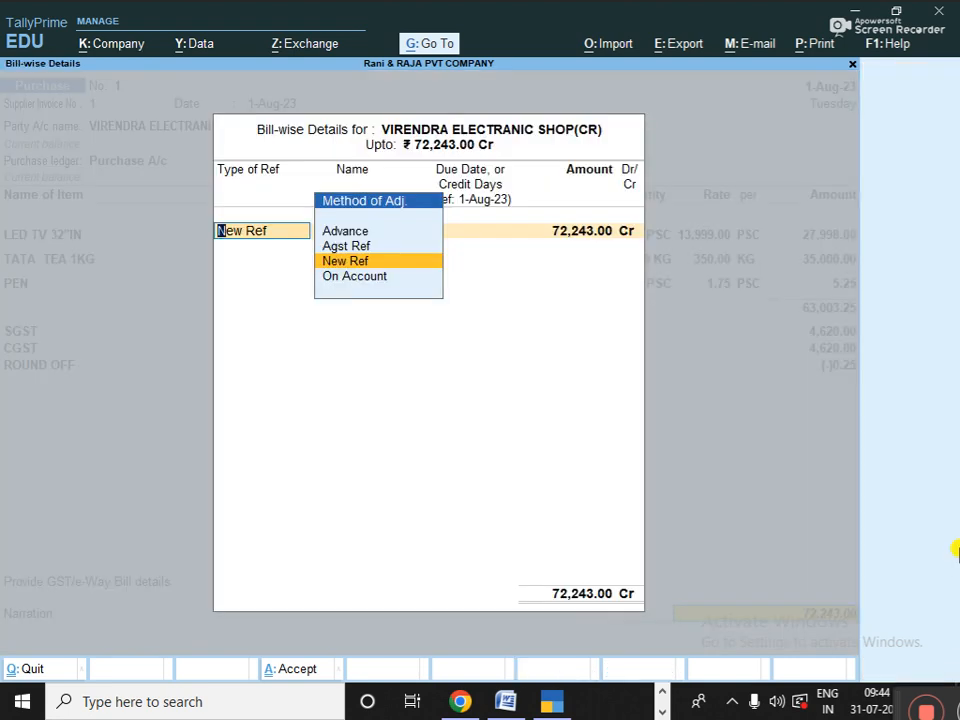
- Allocate the 72,243.00 Cr bill as a New Ref named 1
key(Up)
key(Up)
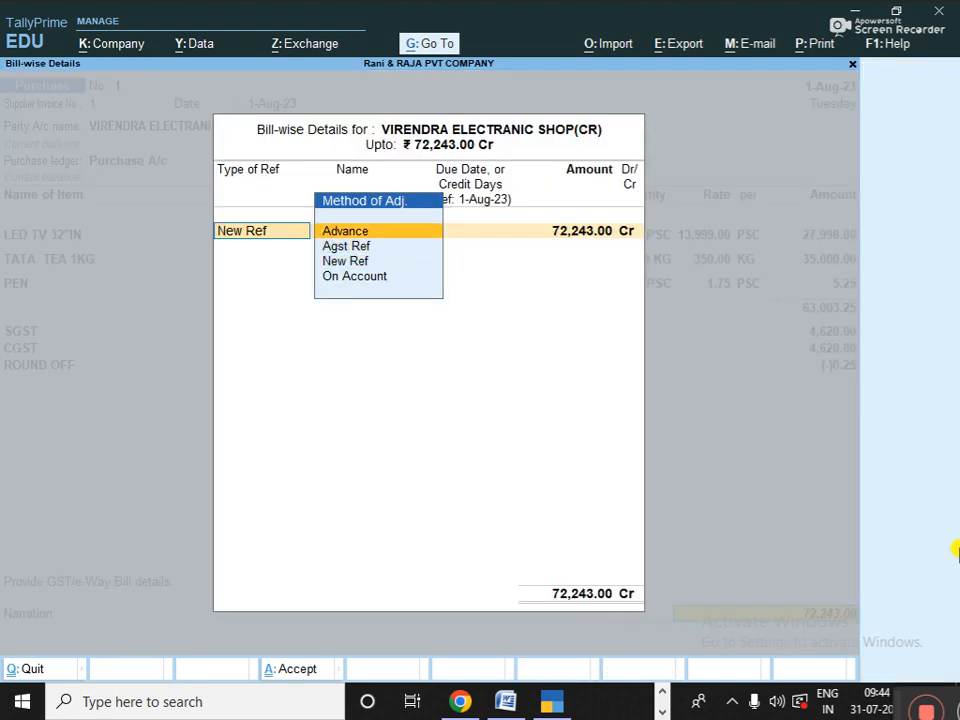
key(Down)
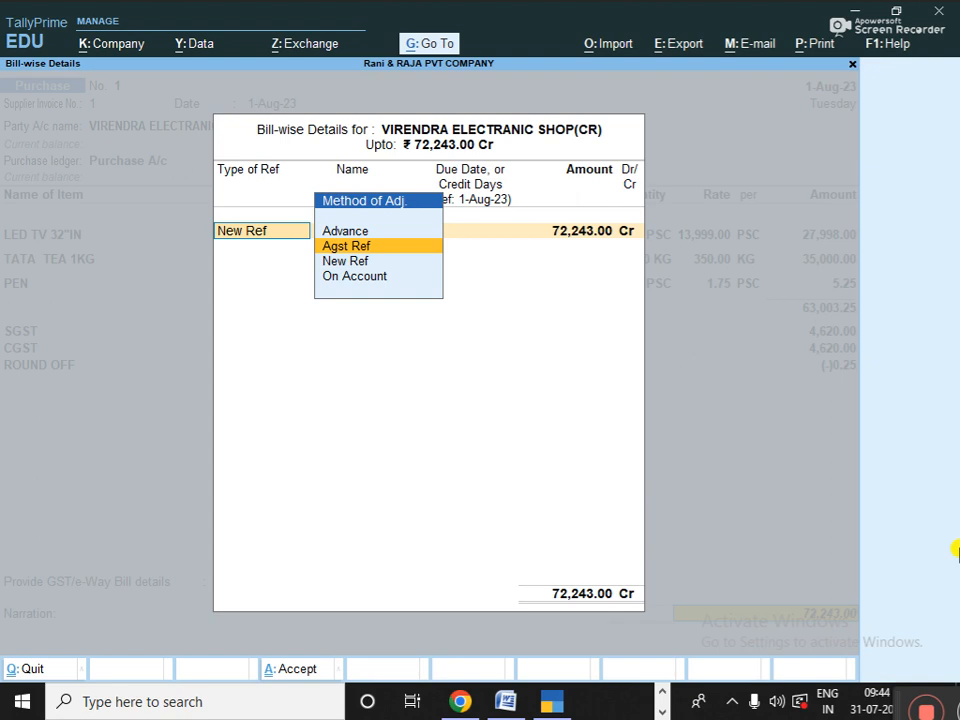
key(Down)
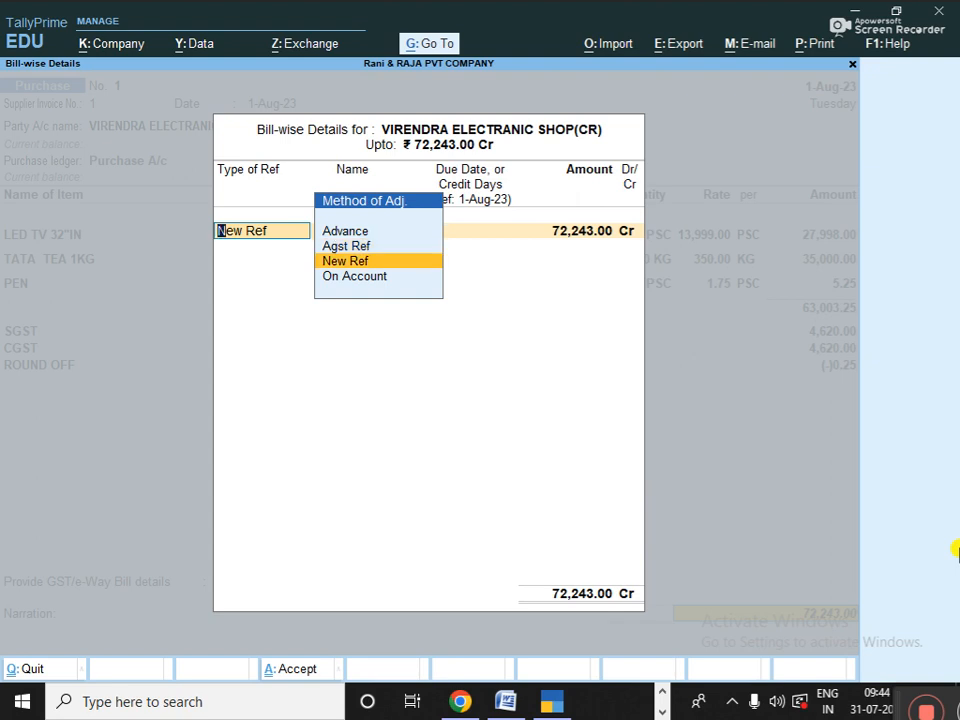
key(Down)
key(Up)
key(Up)
key(Up)
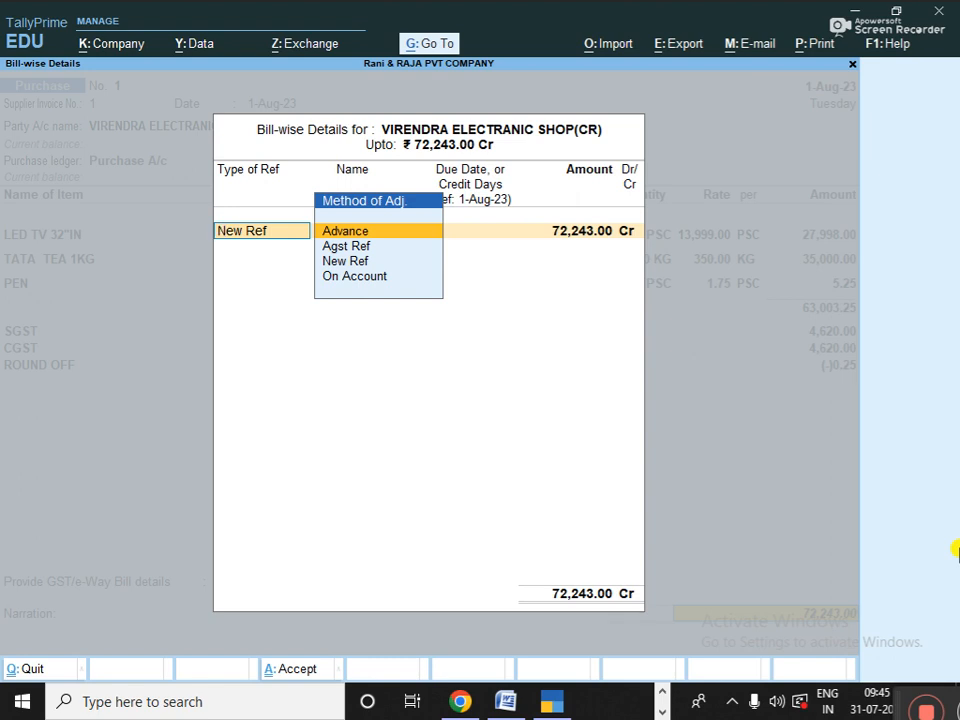
key(Down)
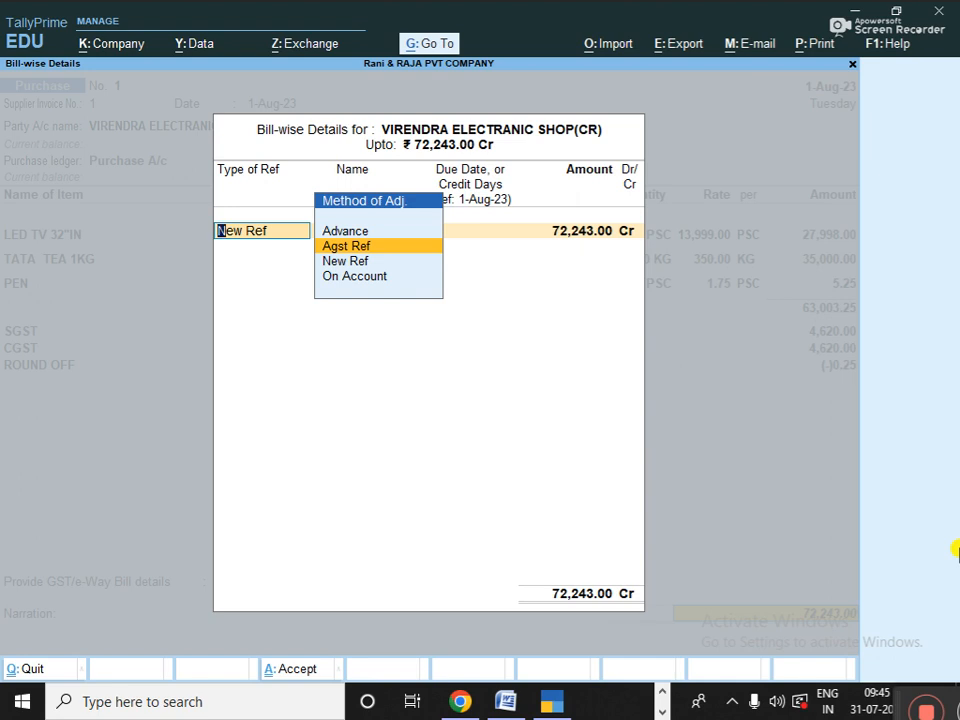
key(Down)
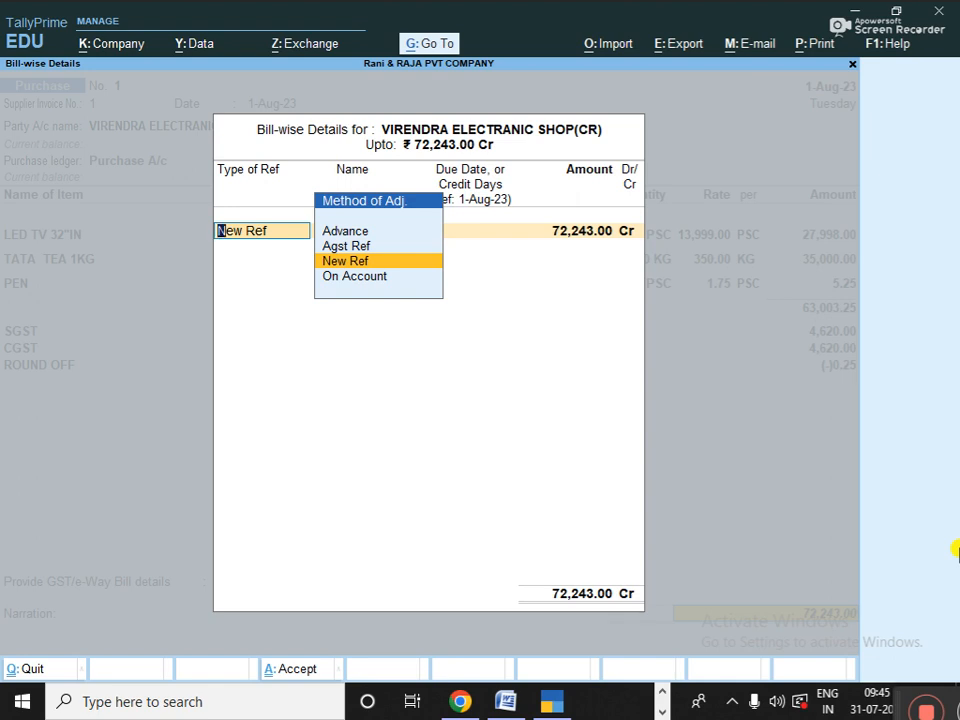
key(Down)
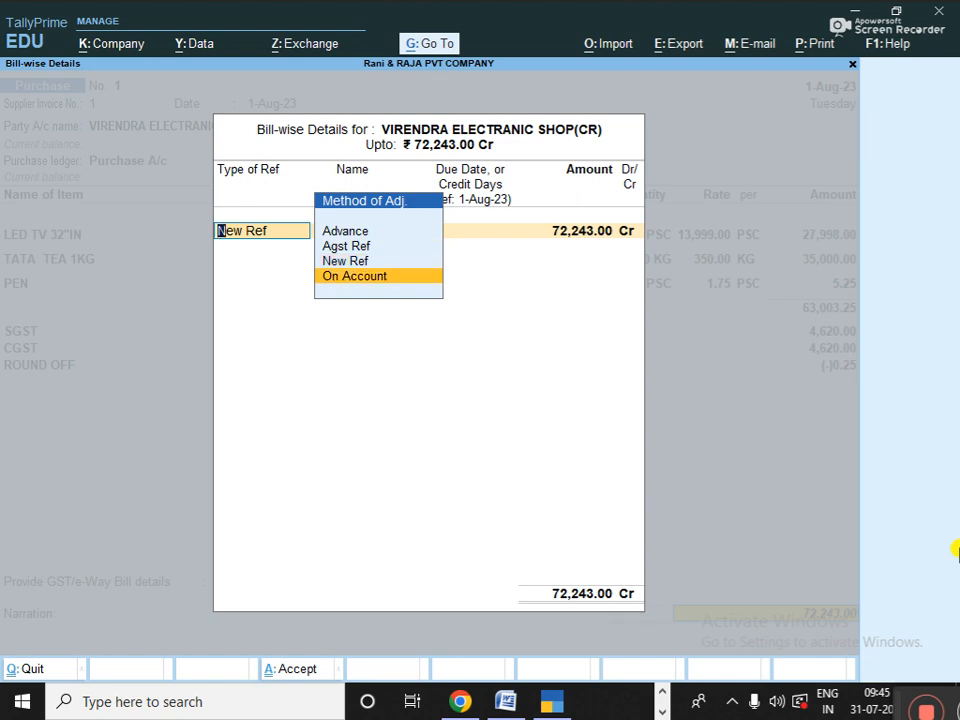
key(Up)
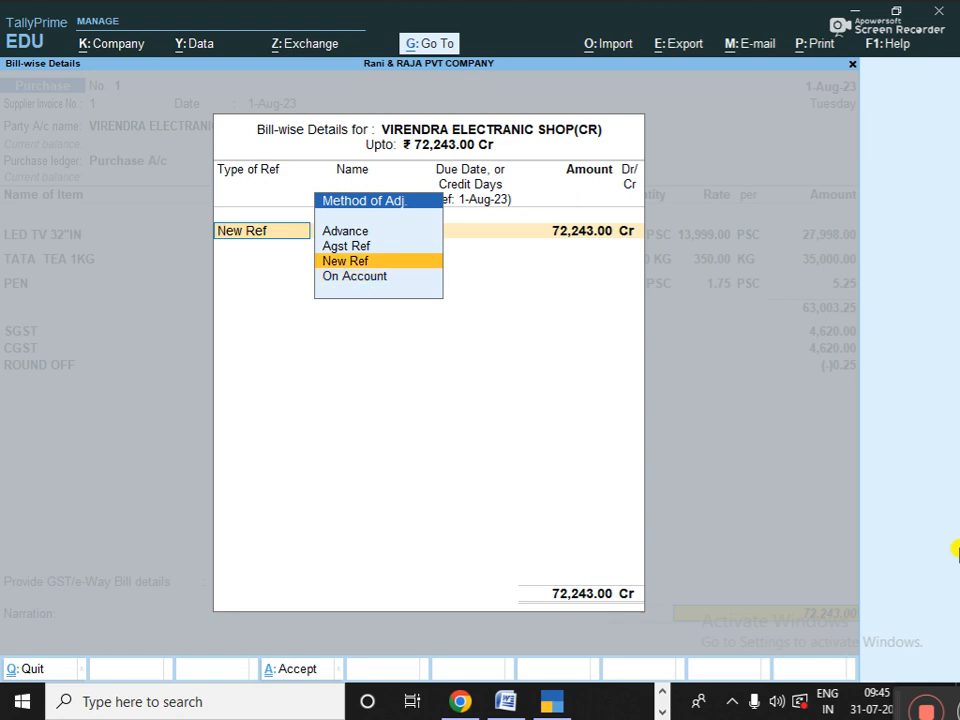
key(Return)
key(Return)
key(Return)
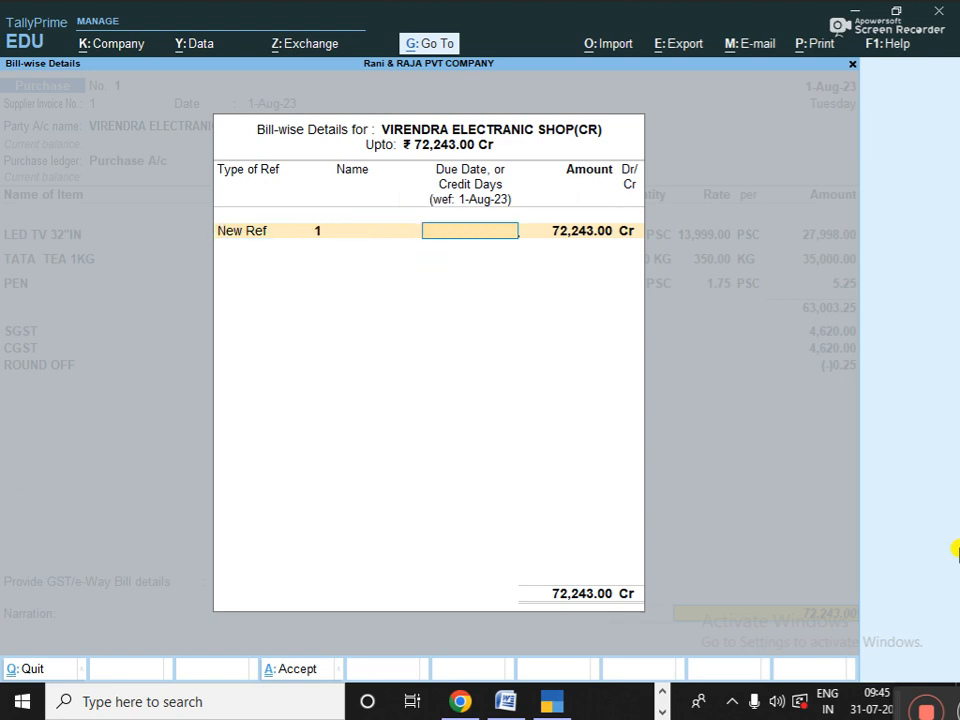
key(Return)
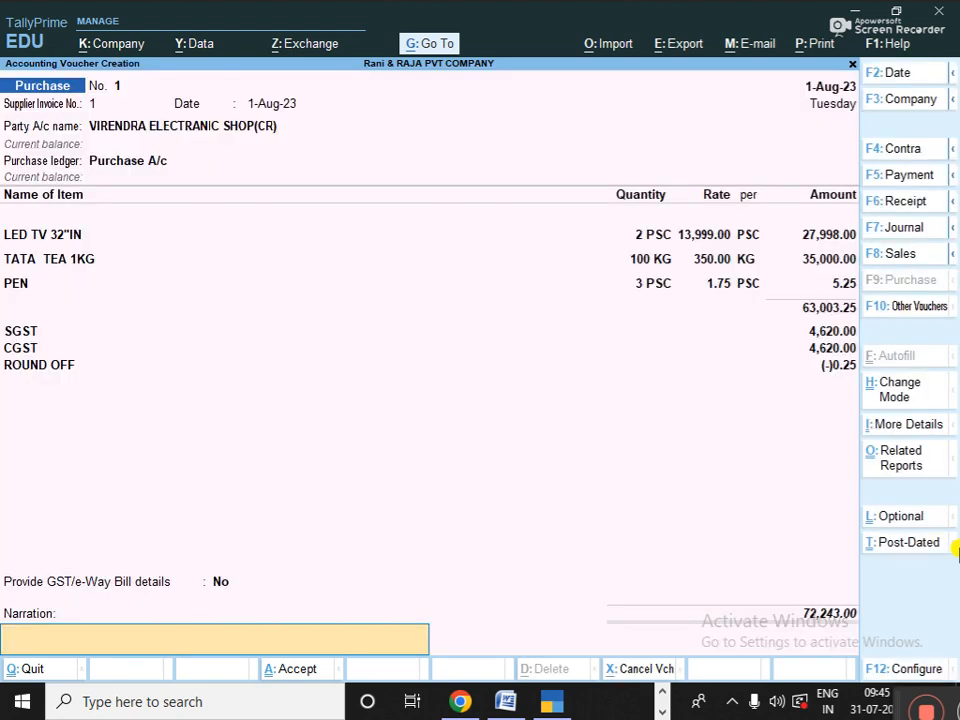
- Reopen bill-wise details and give bill reference 1 a 5-day credit period, due 6-Aug-23
key(BackSpace)
key(BackSpace)
key(BackSpace)
key(BackSpace)
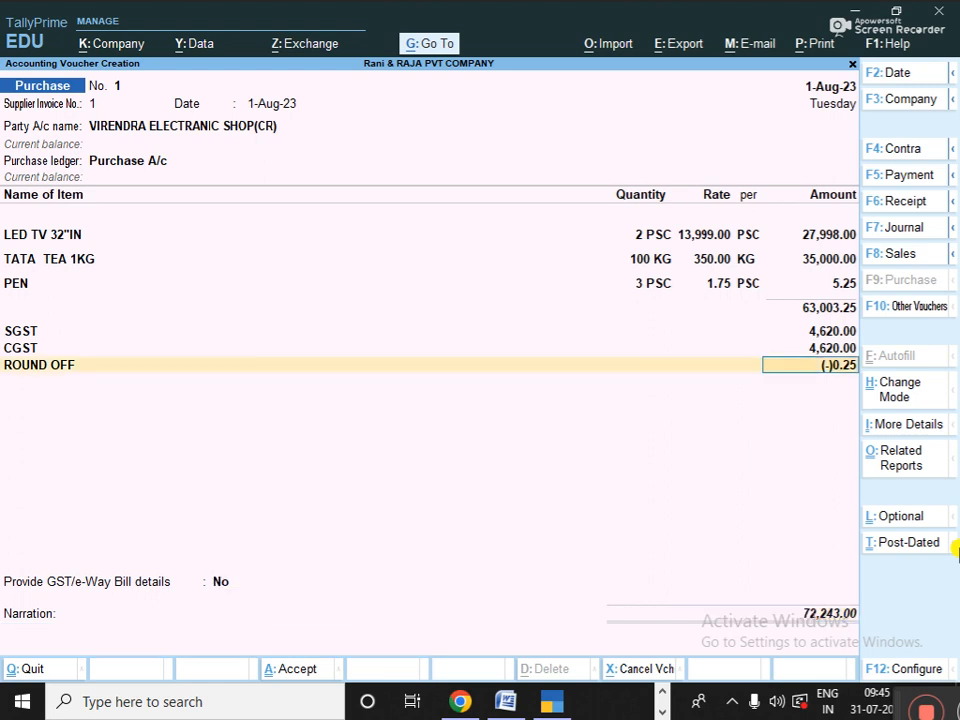
key(Return)
key(Return)
key(Return)
key(Return)
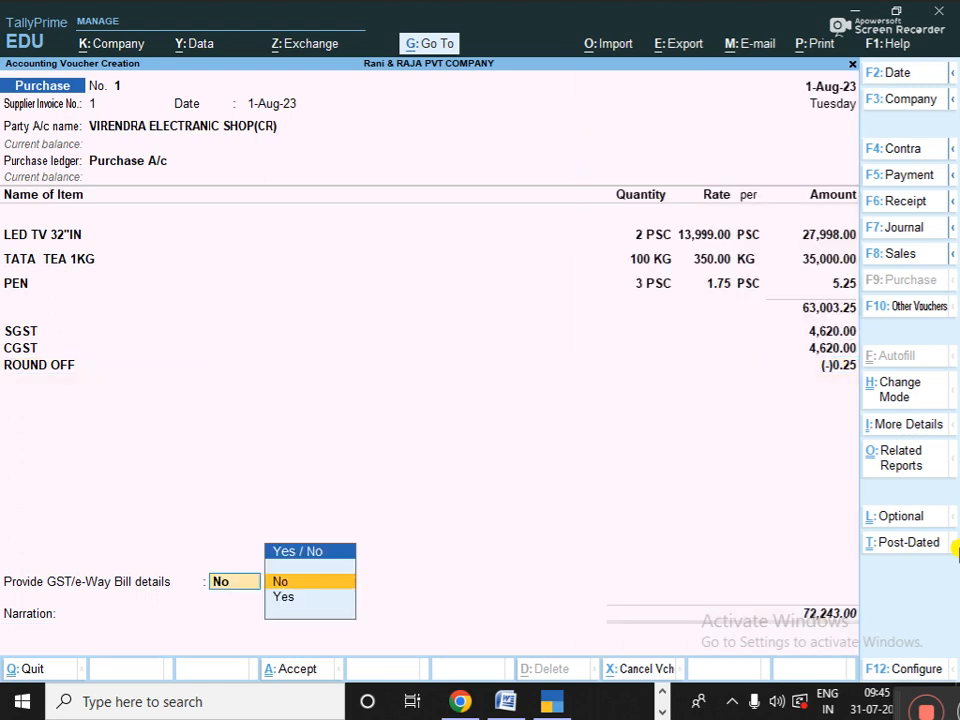
key(Return)
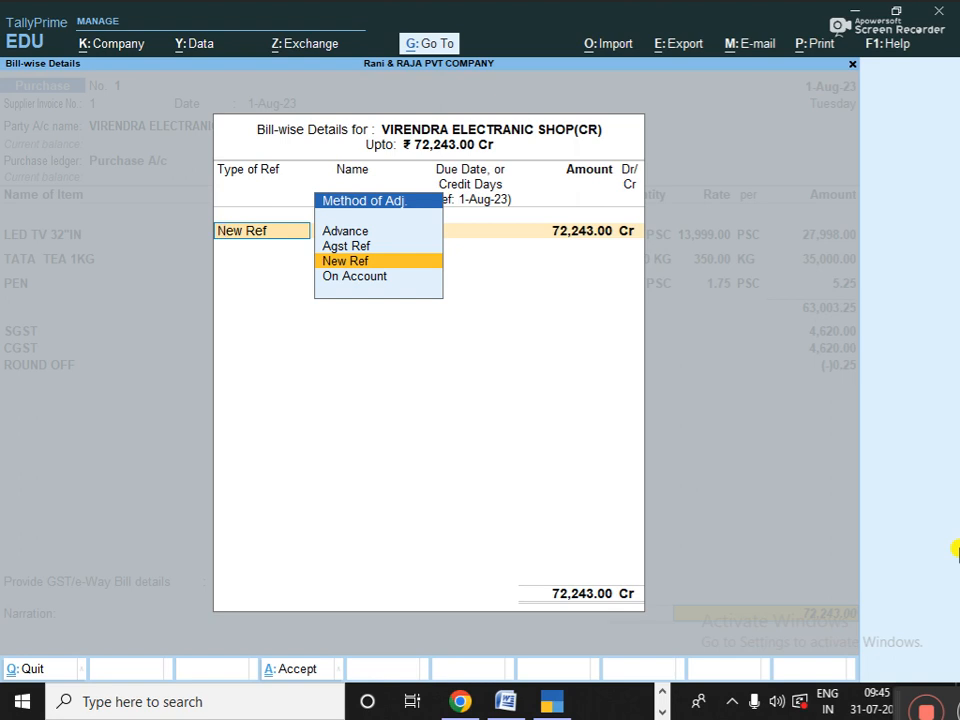
key(Return)
key(Return)
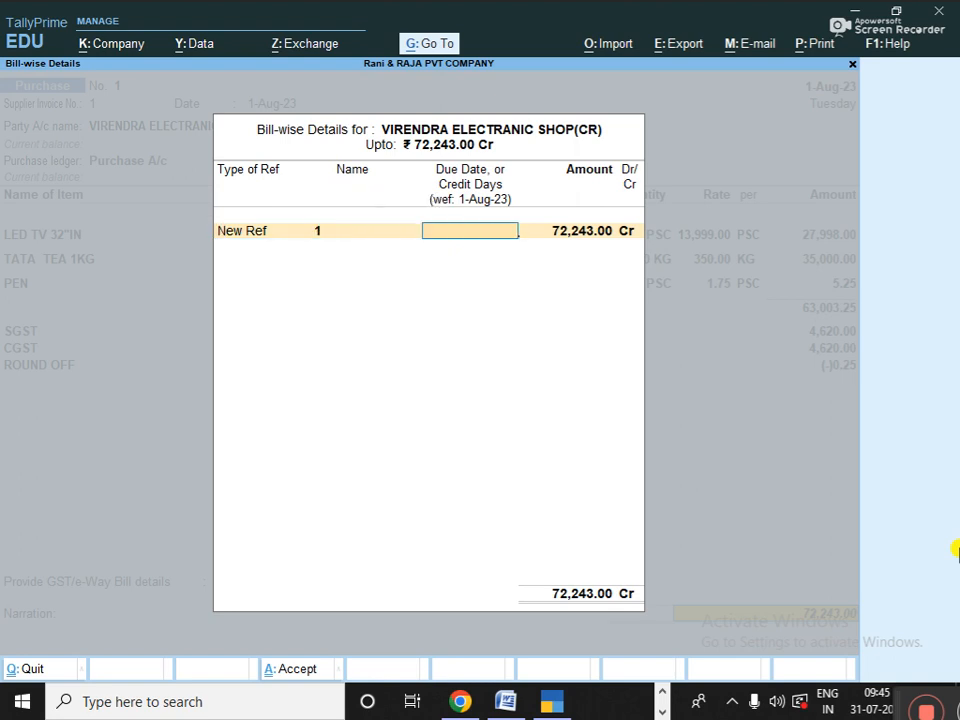
text(5)
key(Return)
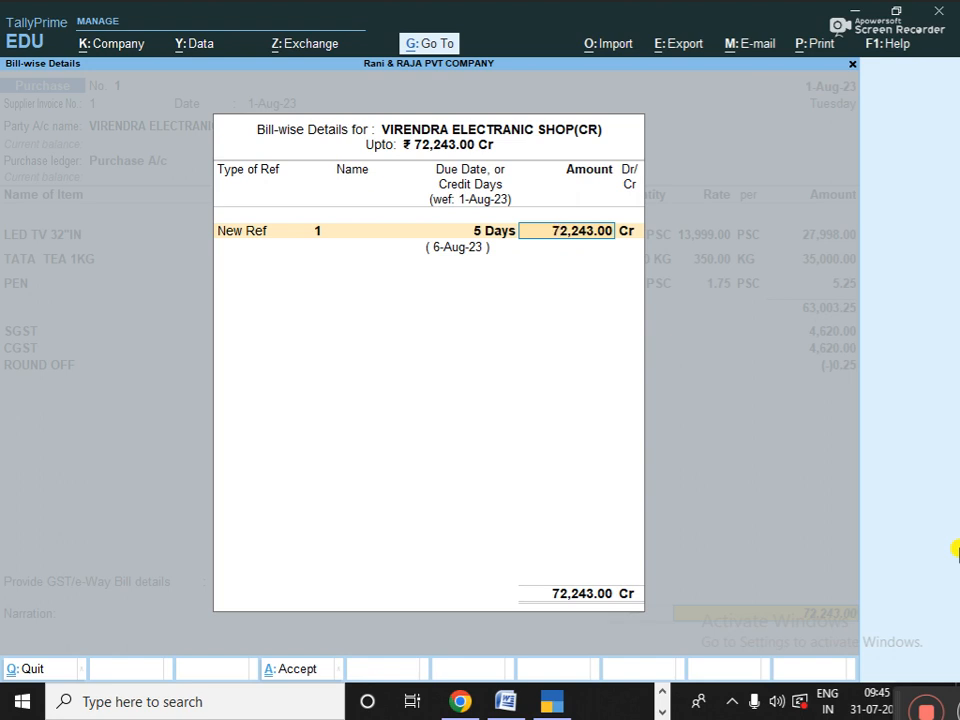
key(Return)
key(Return)
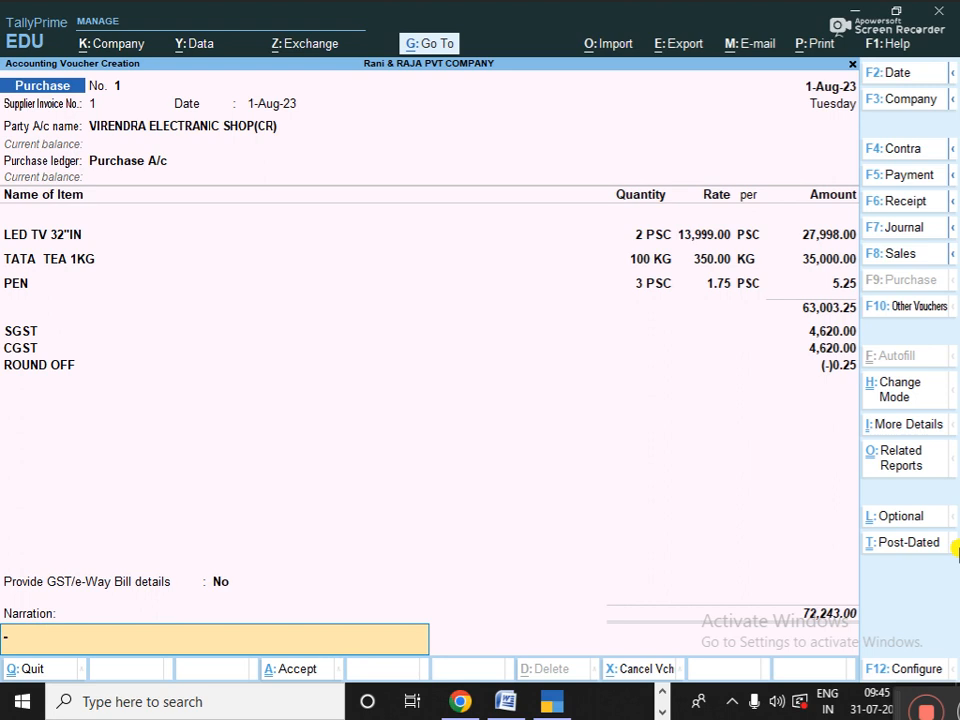
key(Return)
key(Return)
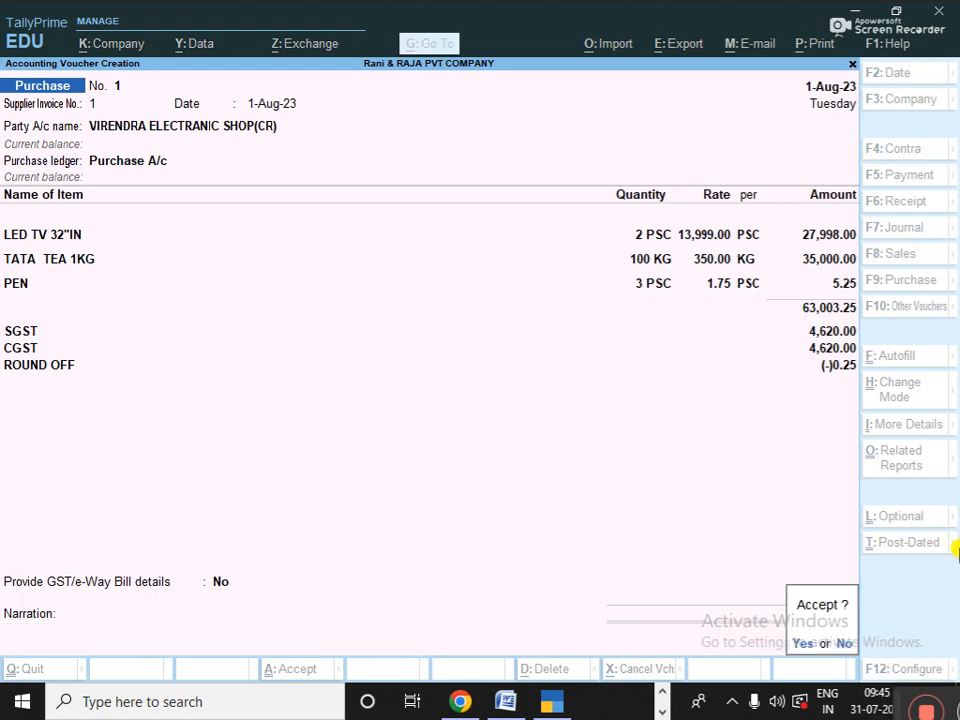
key(Return)
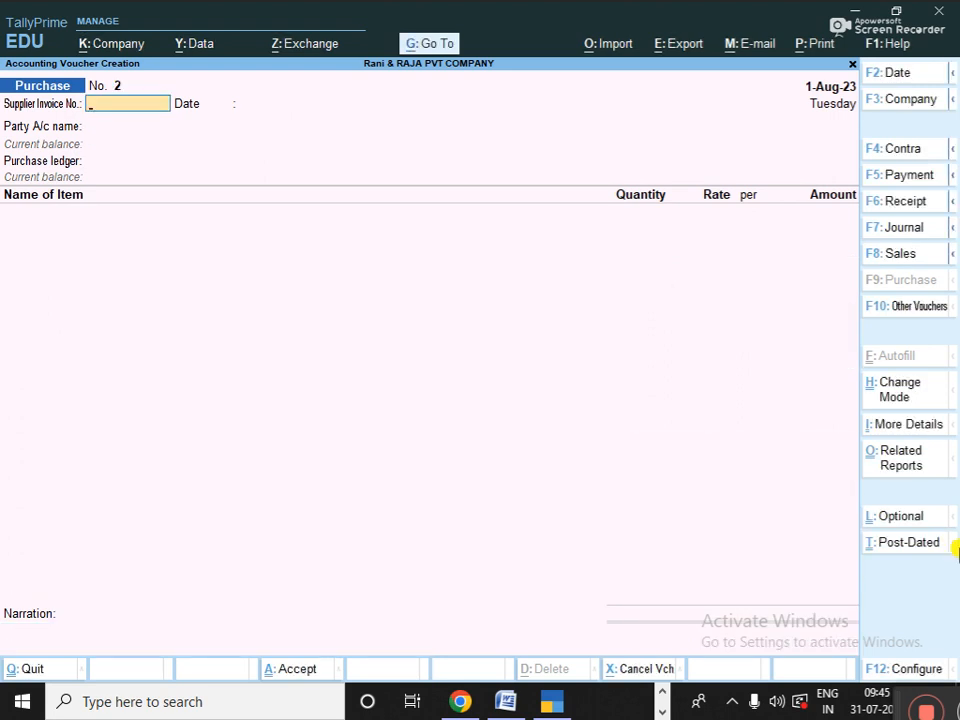
- Confirm the Accept prompt to save Purchase voucher No. 1, opening blank voucher No. 2
click(884, 700)
drag(840, 673, 845, 694)
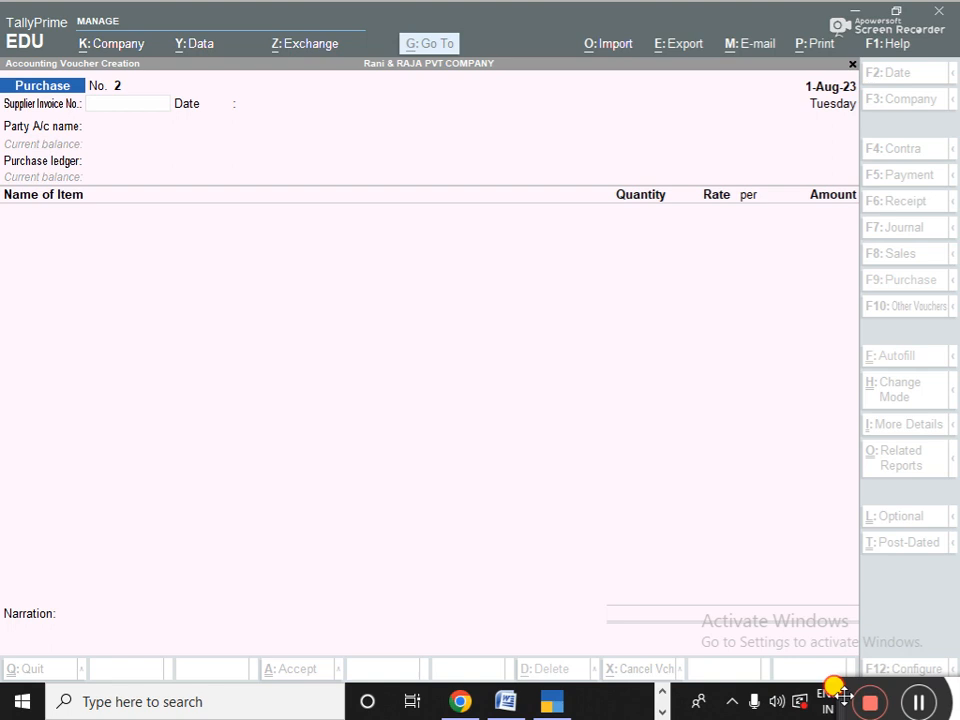
drag(845, 694, 862, 712)
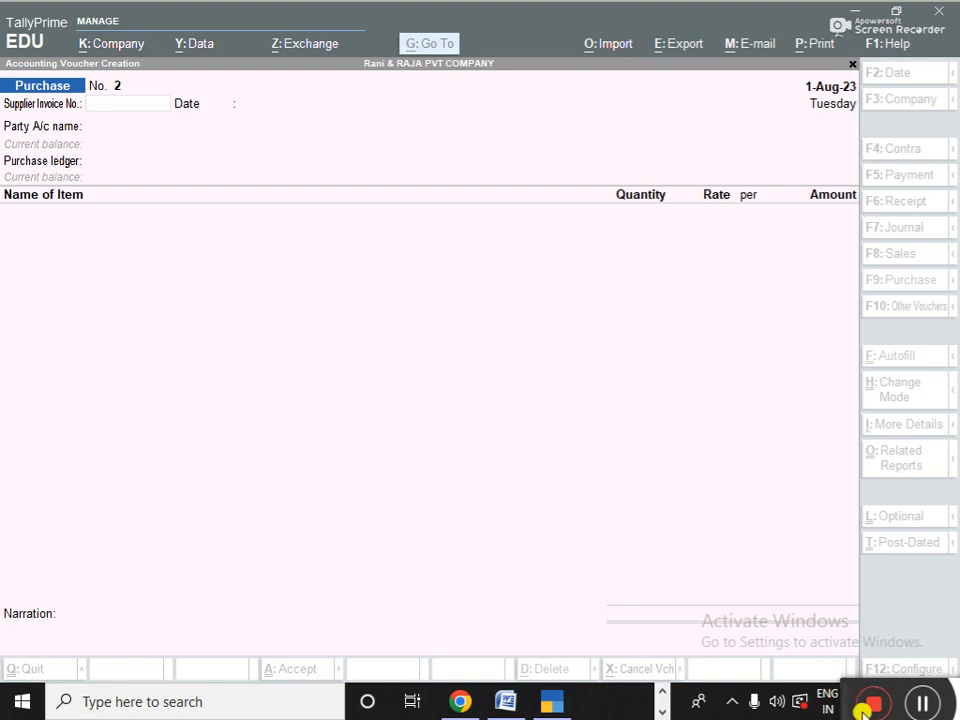